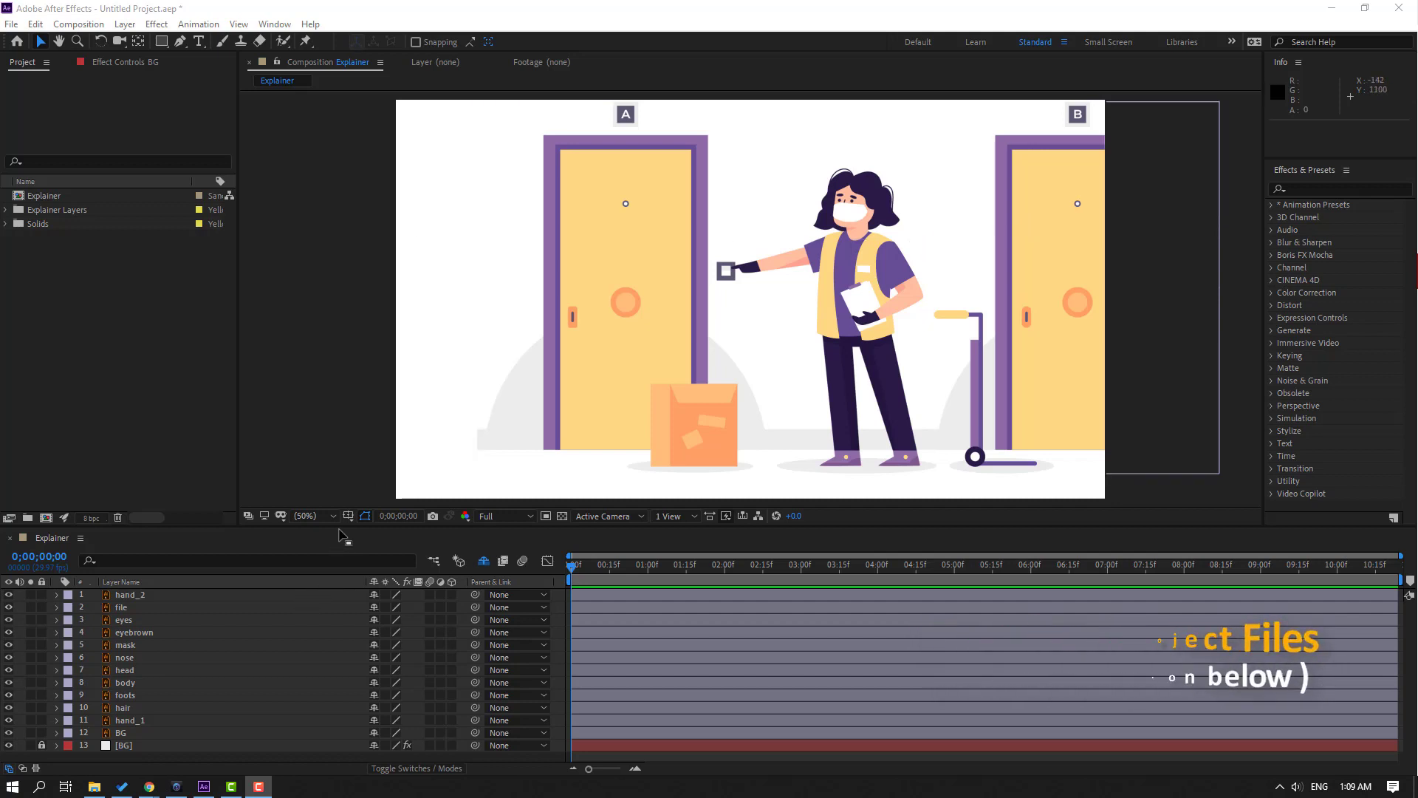
- Parent the eyes, eyebrown, mask and nose layers to the head layer
{"action": "left_click", "coordinate": [128, 622]}
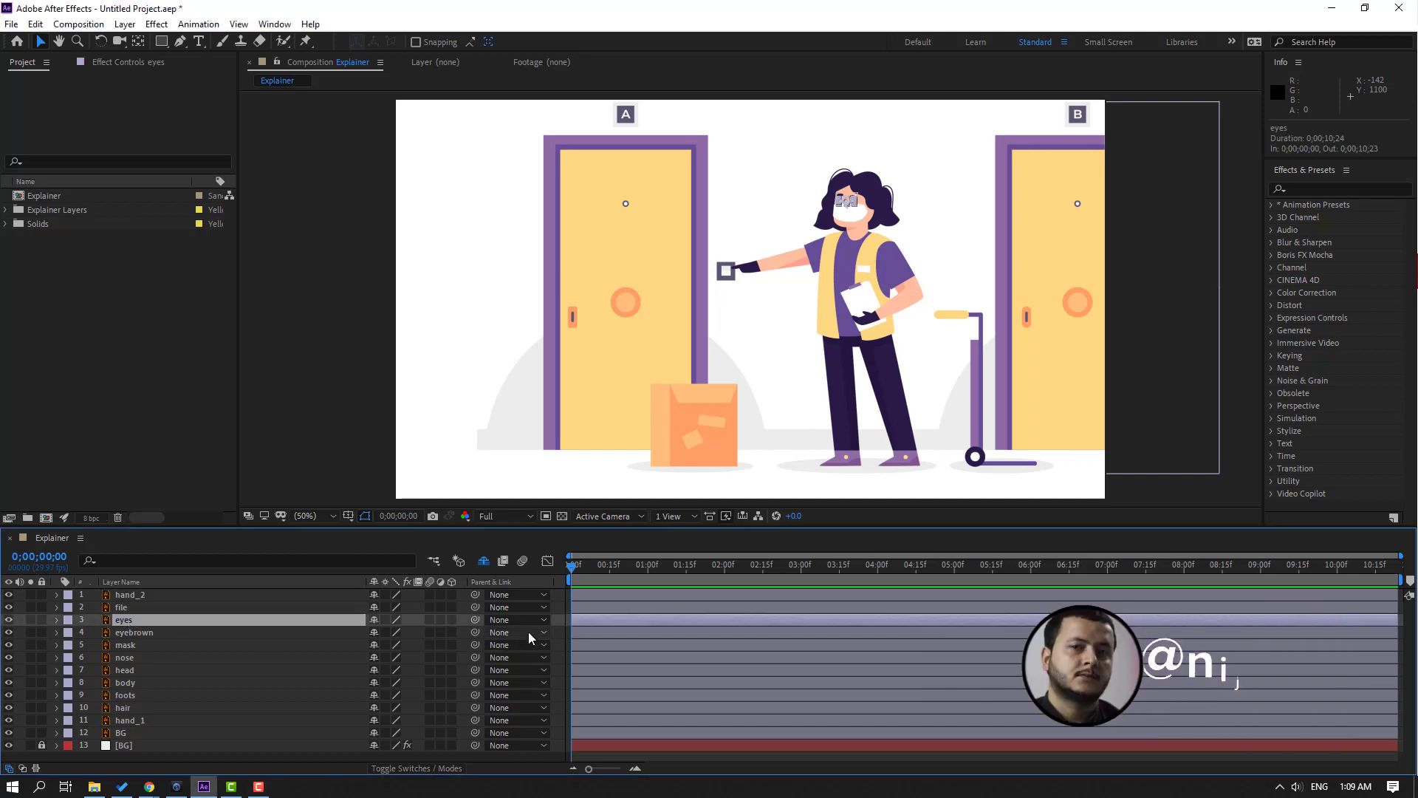
{"action": "left_click_drag", "start_coordinate": [474, 620], "coordinate": [139, 670]}
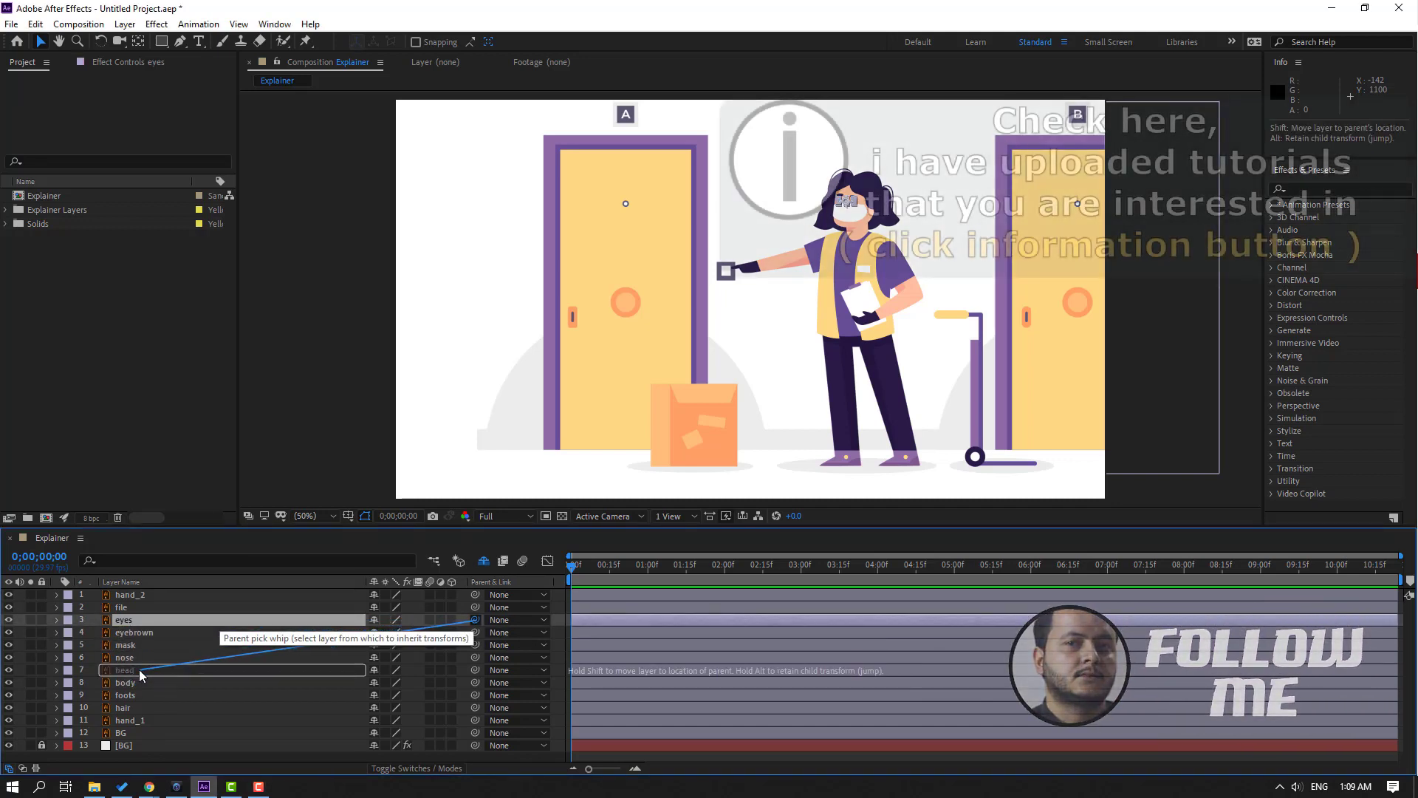
{"action": "left_click", "coordinate": [131, 659]}
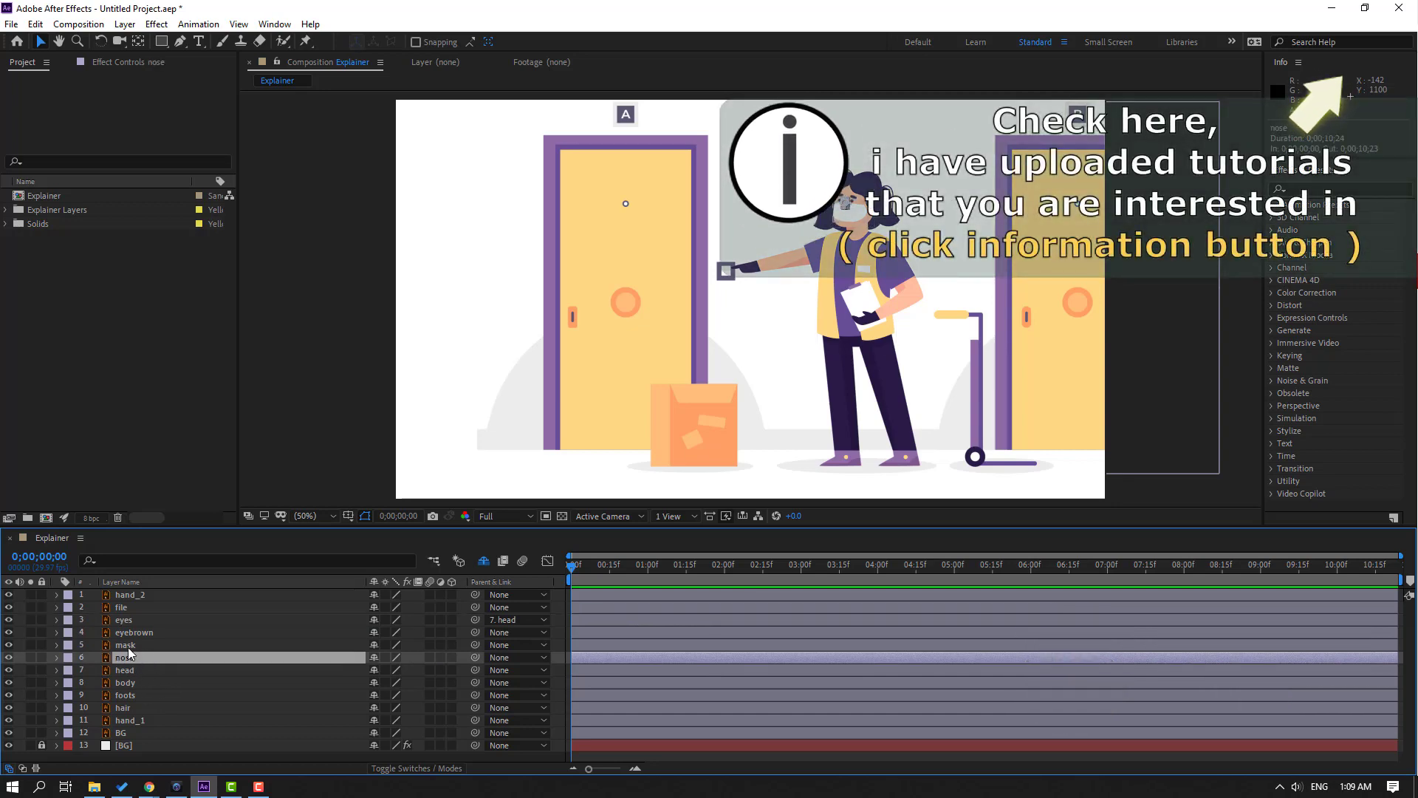
{"action": "left_click", "coordinate": [125, 646], "text": "ctrl"}
{"action": "left_click", "coordinate": [130, 632], "text": "ctrl"}
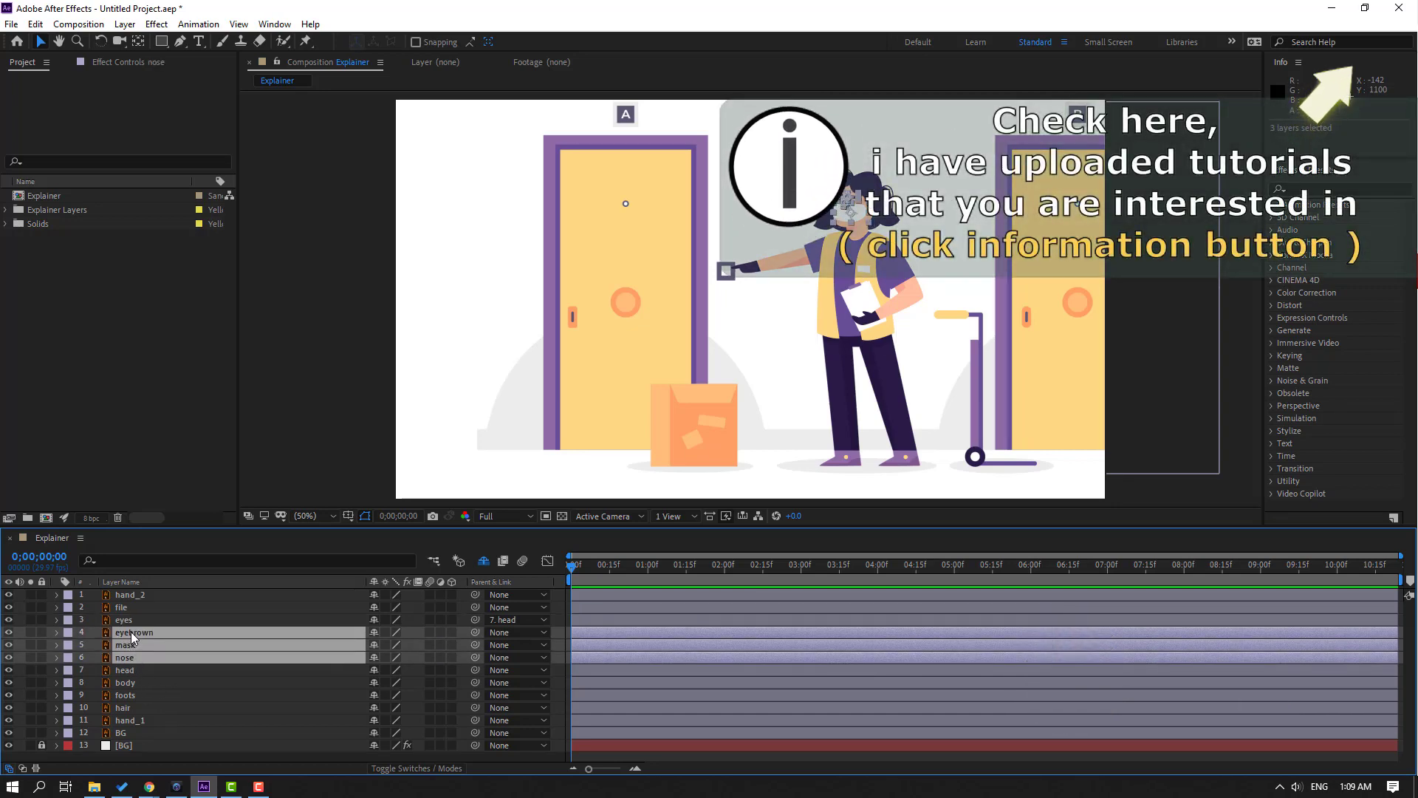
{"action": "left_click_drag", "start_coordinate": [472, 632], "coordinate": [130, 672]}
- Solo the head layer and show it against the transparency grid
{"action": "left_click", "coordinate": [130, 670]}
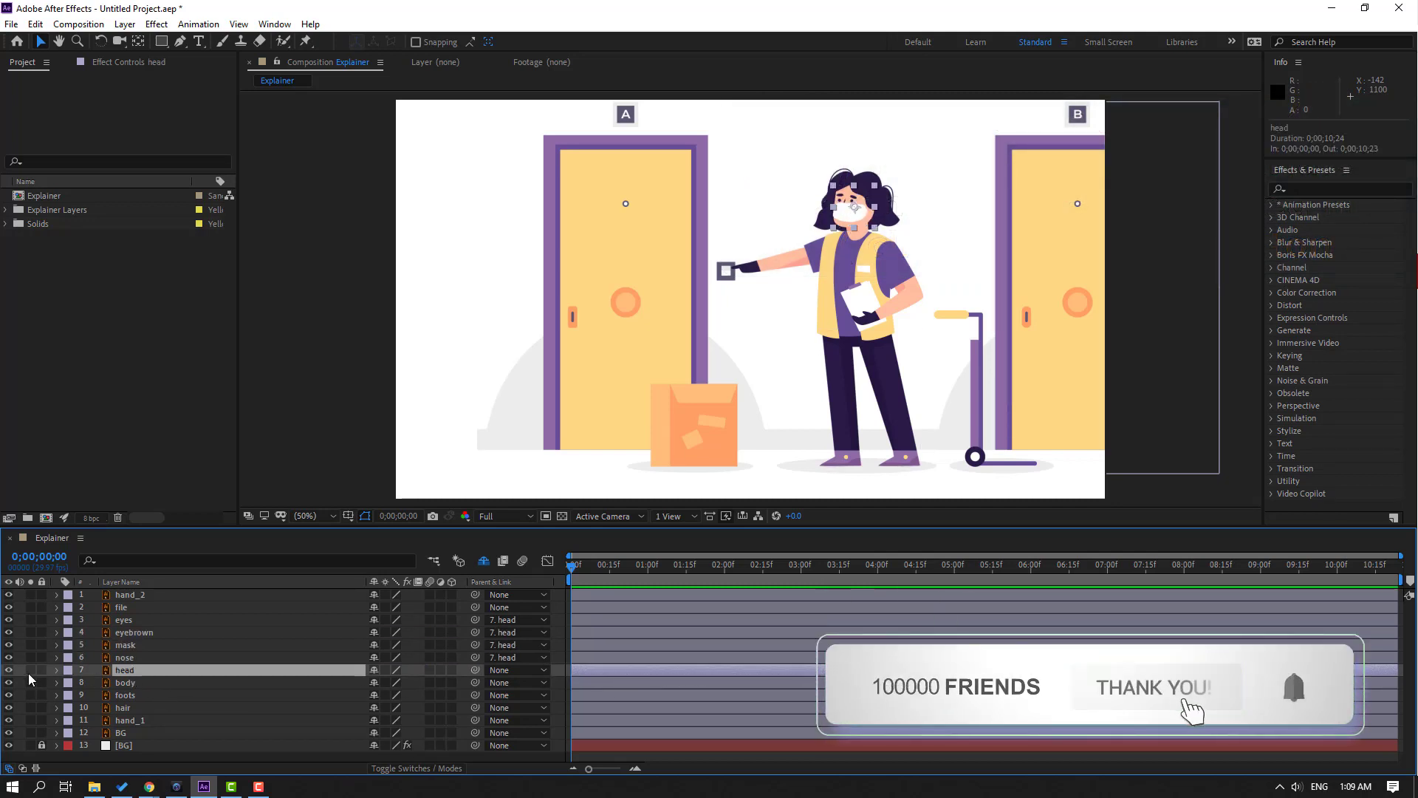
{"action": "left_click", "coordinate": [30, 670]}
{"action": "left_click_drag", "start_coordinate": [836, 226], "coordinate": [792, 247]}
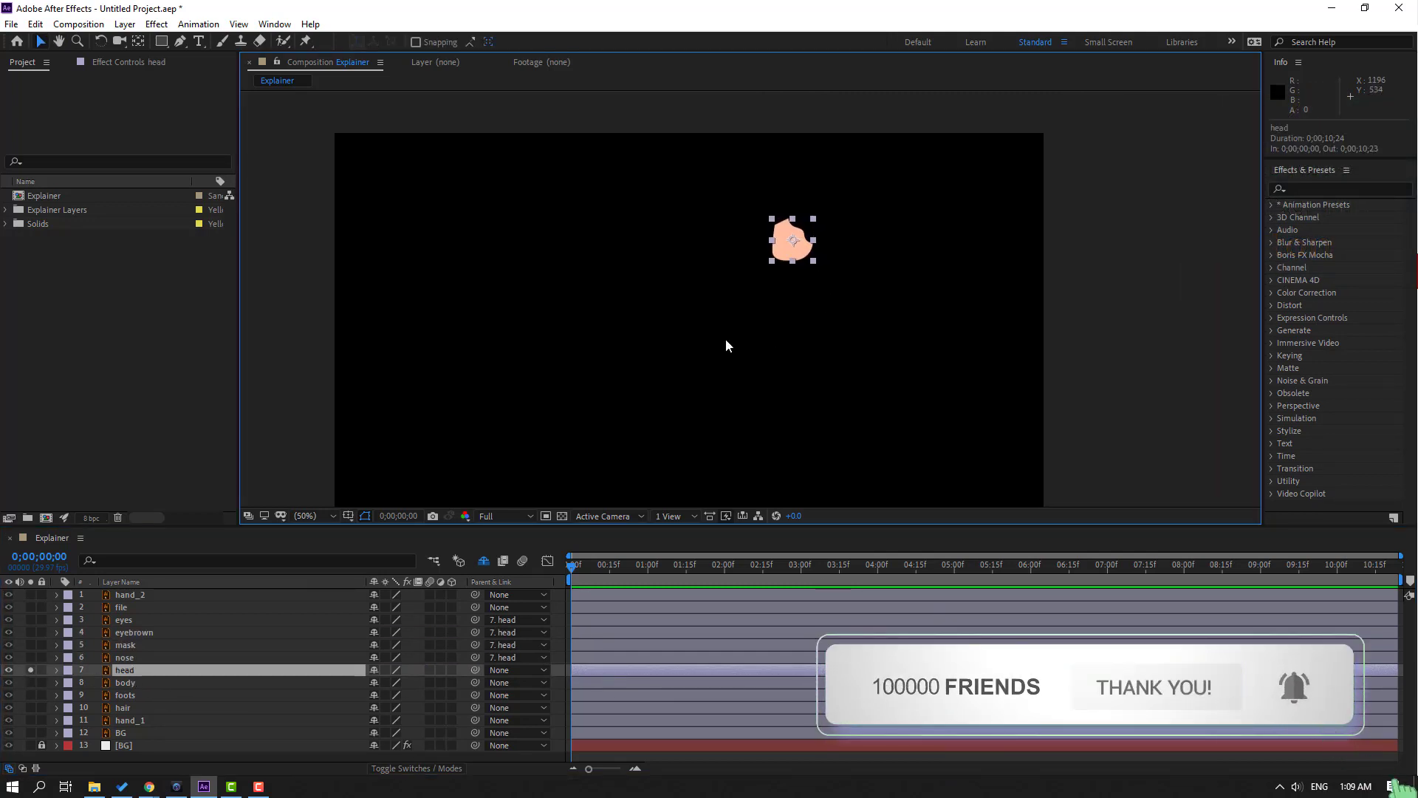
{"action": "left_click", "coordinate": [561, 515]}
{"action": "scroll", "coordinate": [814, 229], "scroll_direction": "up", "scroll_amount": 4}
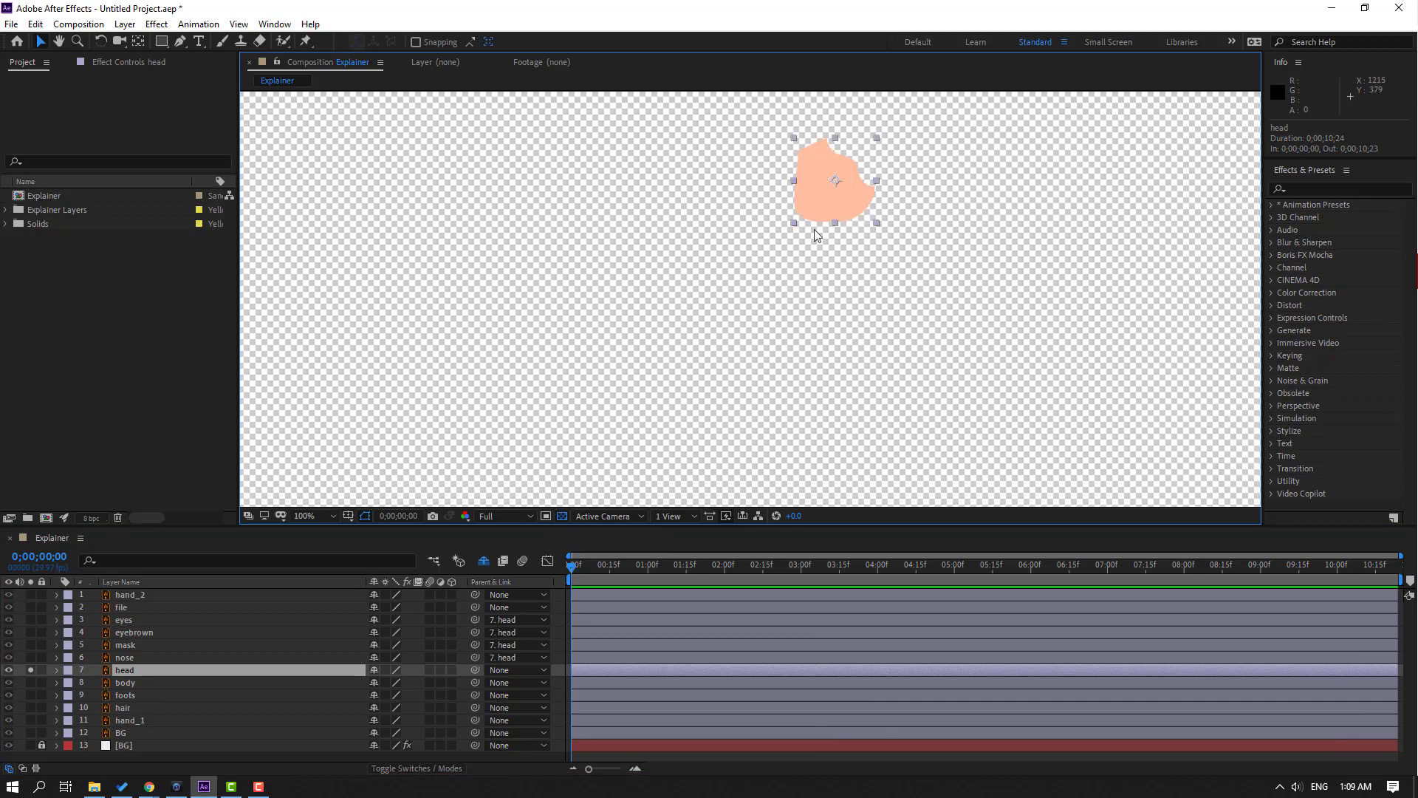
{"action": "left_click_drag", "start_coordinate": [978, 196], "coordinate": [690, 383]}
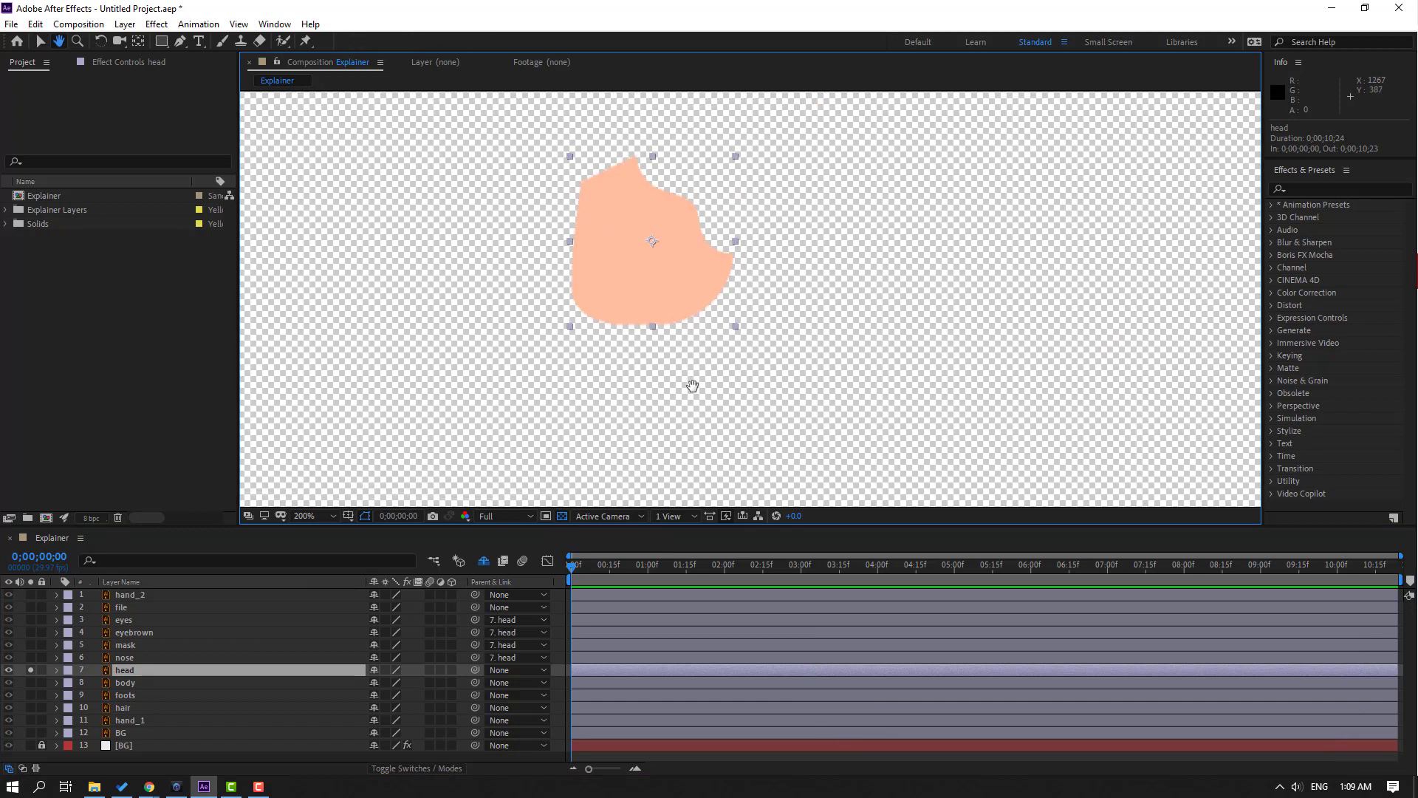
- Move the head layer's anchor point to the bottom of the chin, and turn off the layer's solo
{"action": "left_click", "coordinate": [139, 42]}
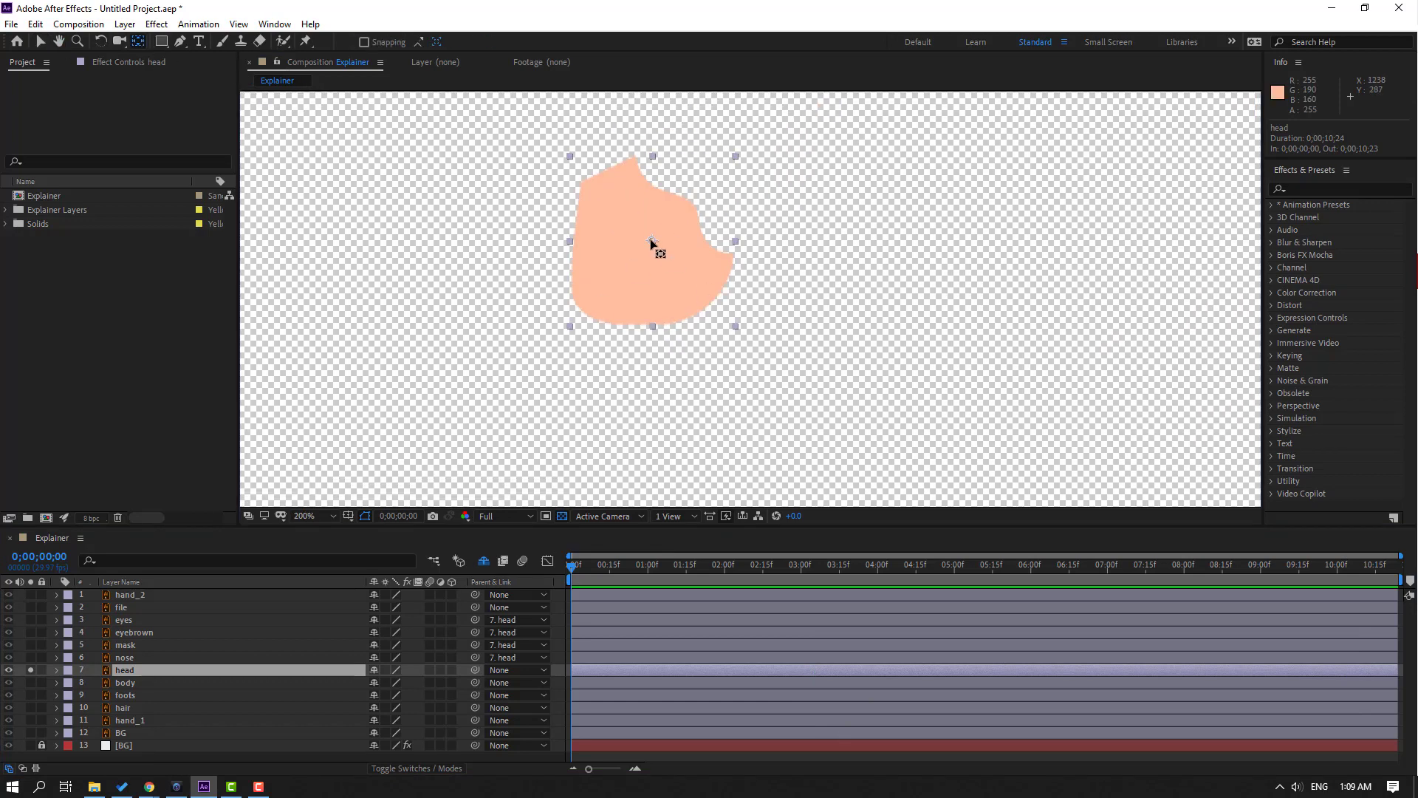
{"action": "left_click_drag", "start_coordinate": [652, 242], "coordinate": [659, 325]}
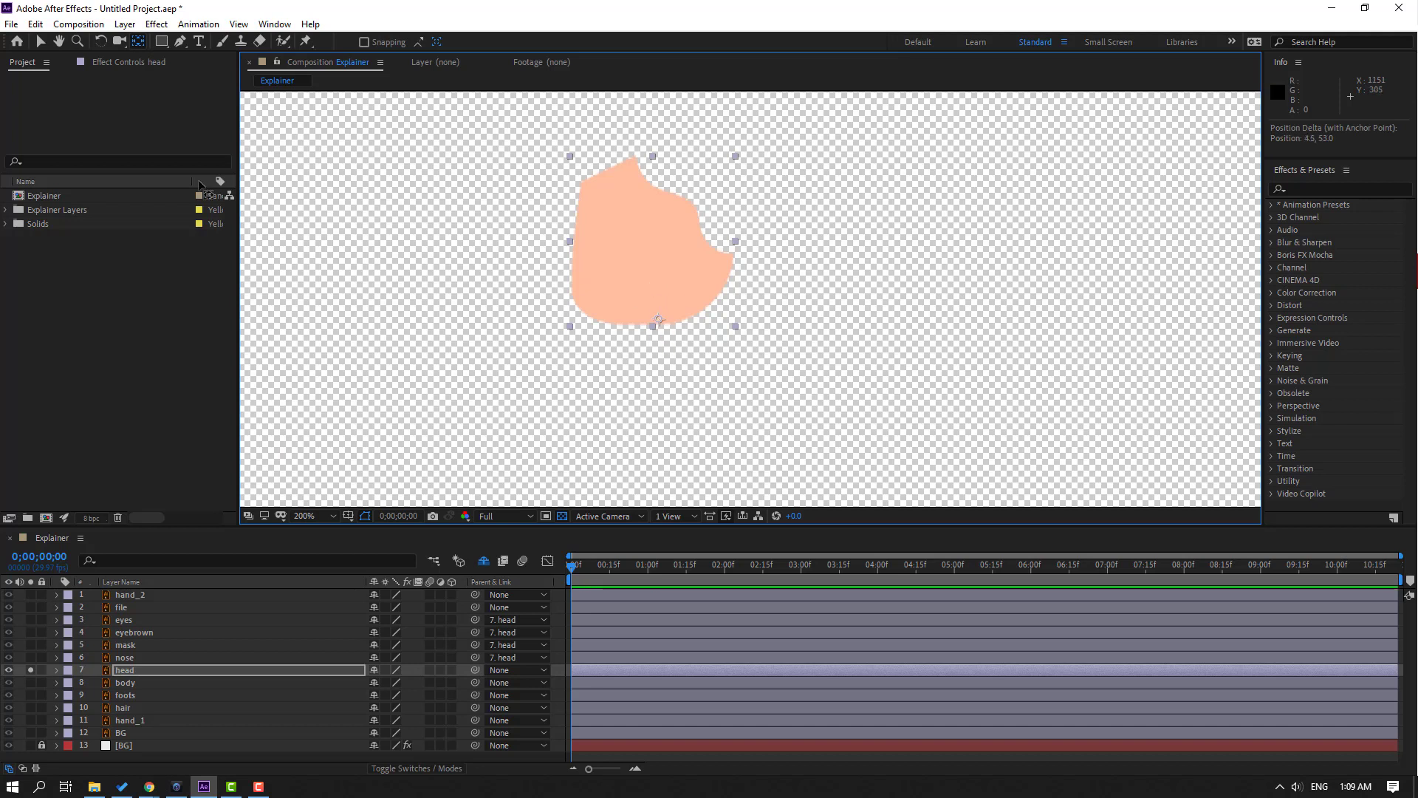
{"action": "key", "text": "v"}
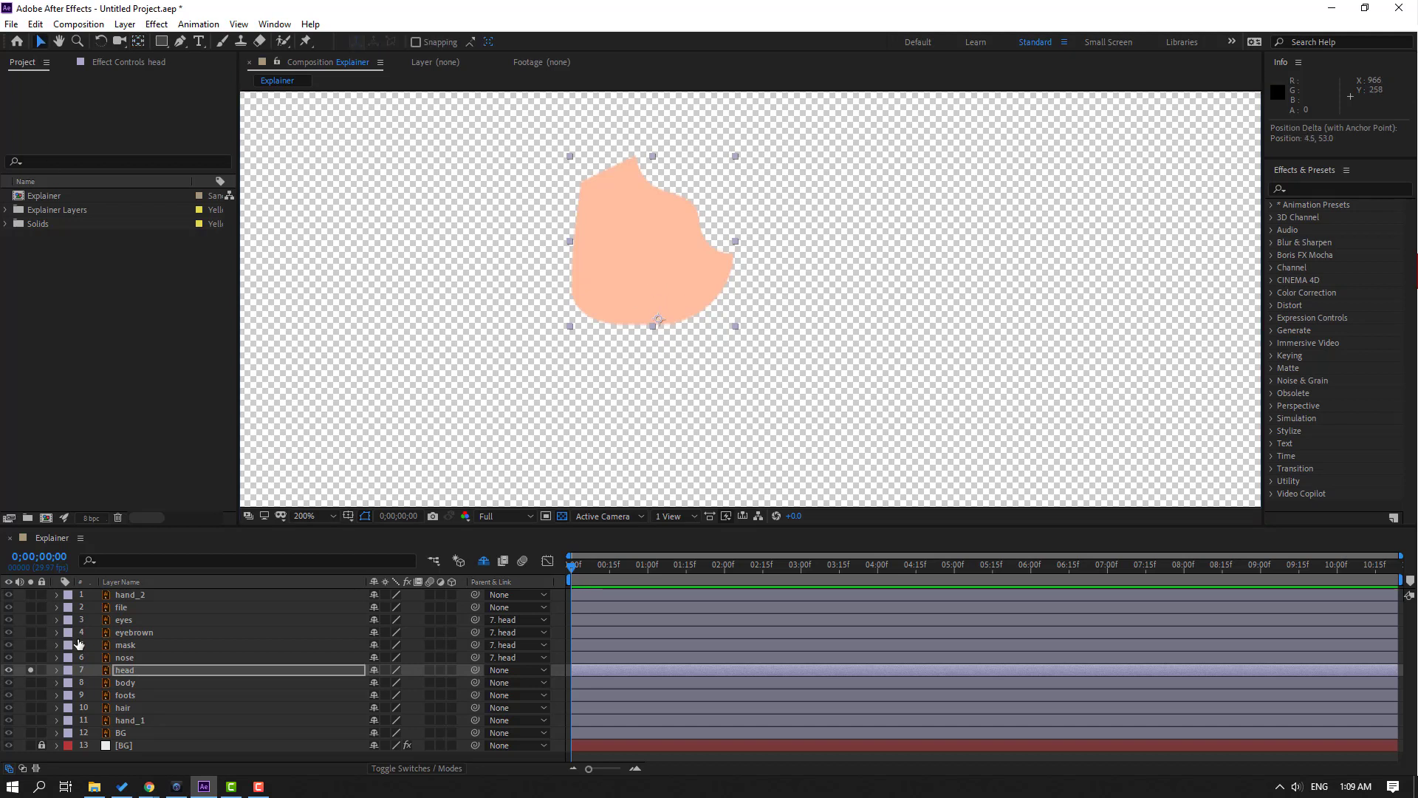
{"action": "left_click", "coordinate": [30, 670]}
- Parent the head layer to the body layer, and move the body's anchor point to the waist while it is temporarily soloed
{"action": "left_click", "coordinate": [138, 671]}
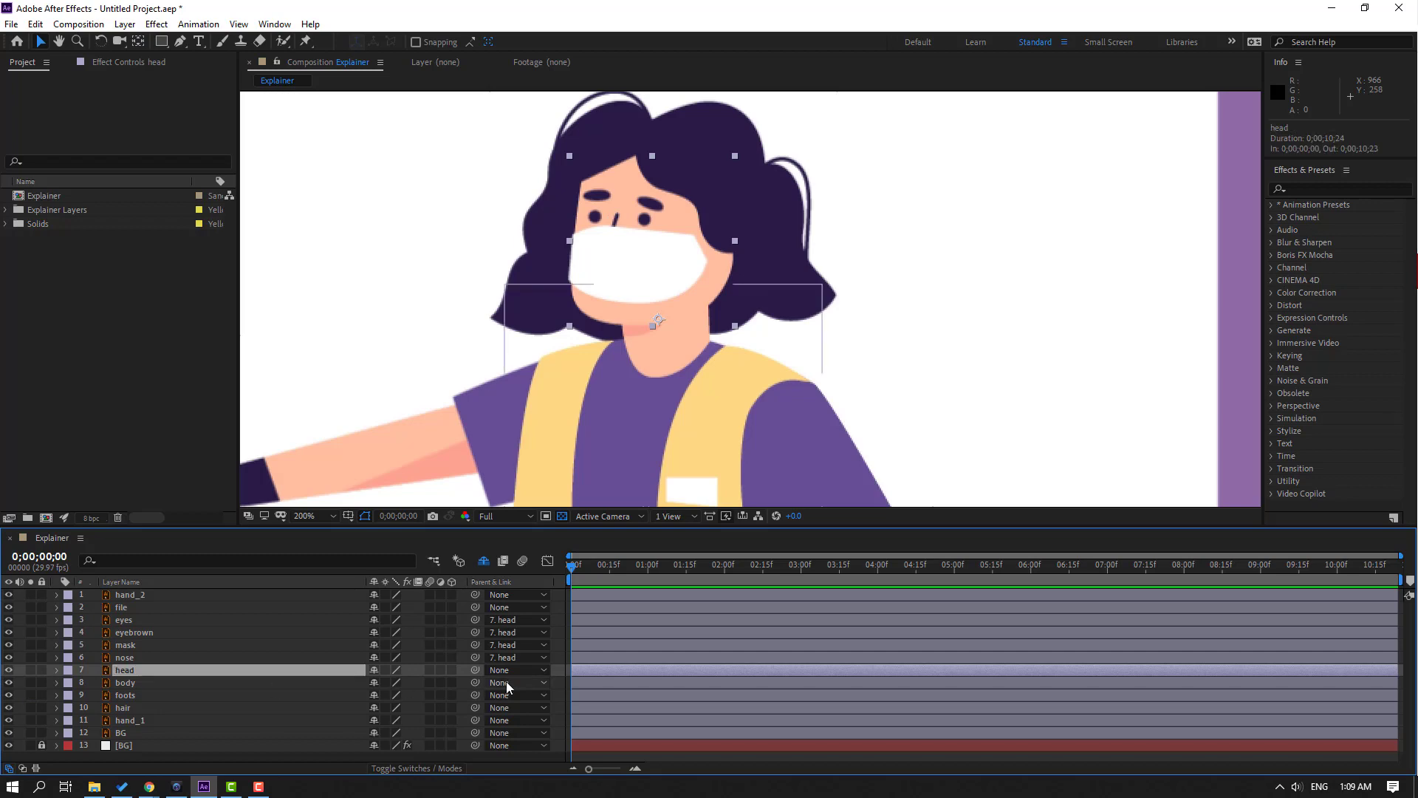
{"action": "left_click_drag", "start_coordinate": [140, 671], "coordinate": [101, 686]}
{"action": "left_click", "coordinate": [33, 684]}
{"action": "scroll", "coordinate": [616, 340], "scroll_direction": "down", "scroll_amount": 2}
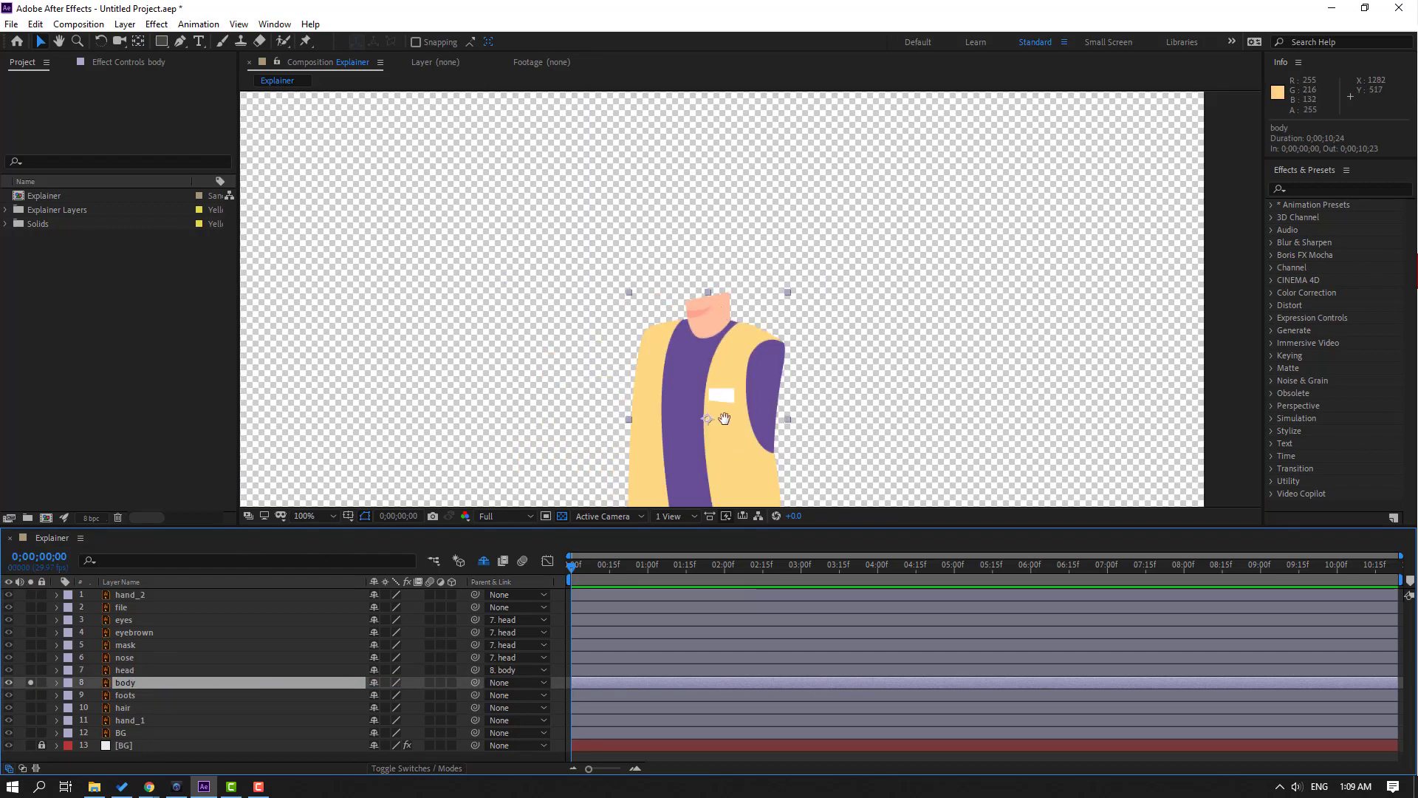
{"action": "left_click", "coordinate": [138, 41]}
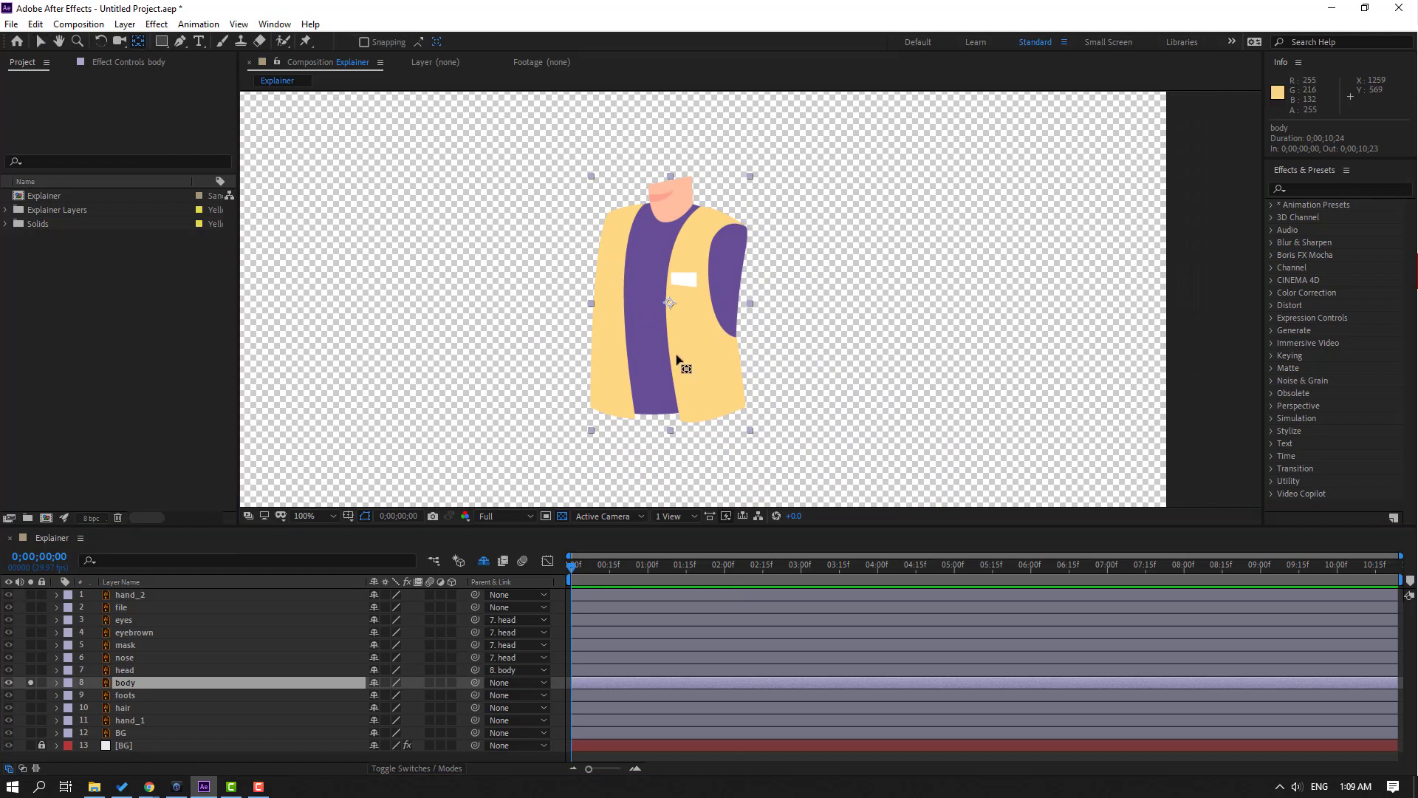
{"action": "left_click_drag", "start_coordinate": [670, 304], "coordinate": [666, 412]}
{"action": "left_click", "coordinate": [37, 42]}
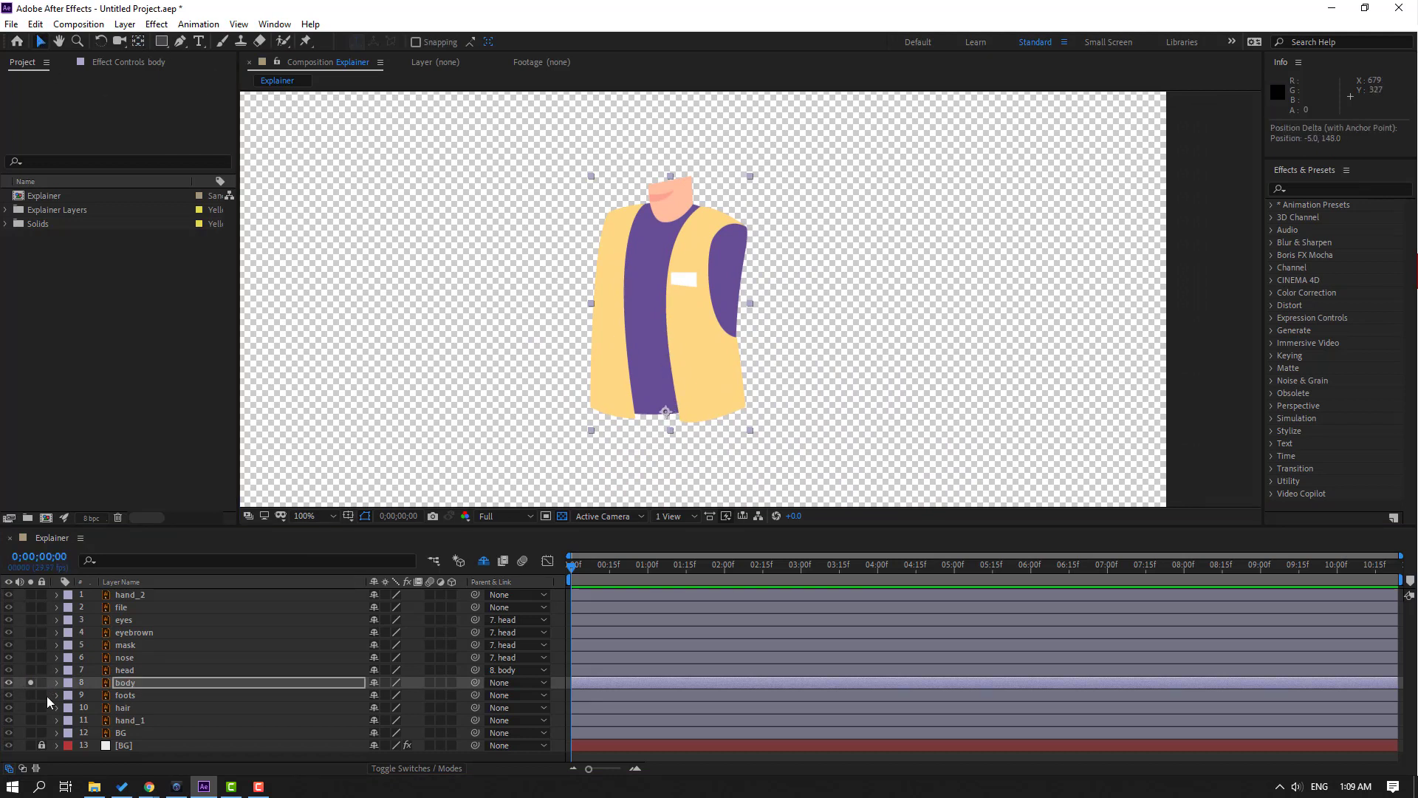
{"action": "left_click", "coordinate": [30, 682]}
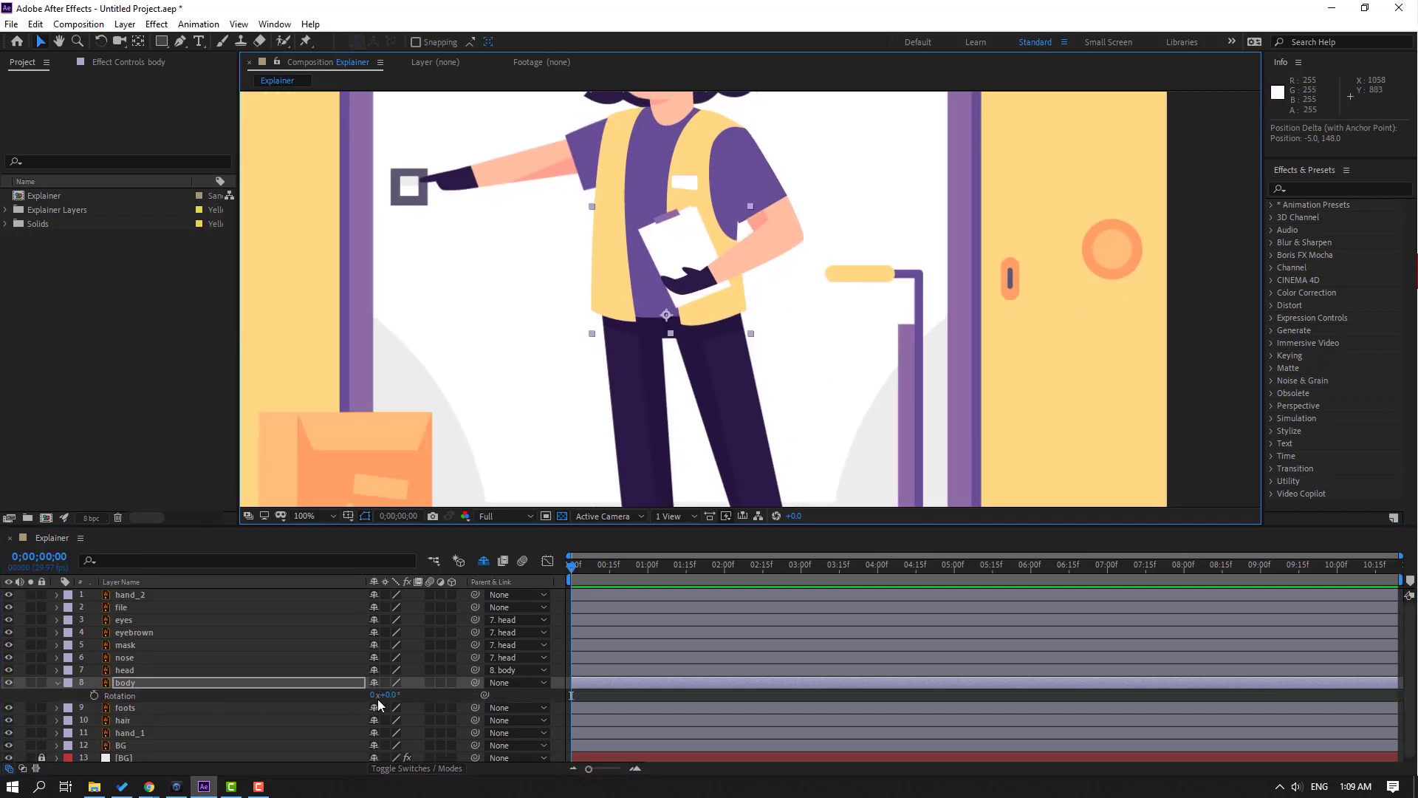
- Test the body layer's rotation around its waist anchor point, and undo the change
{"action": "key", "text": "r"}
{"action": "left_click_drag", "start_coordinate": [385, 694], "coordinate": [354, 694]}
{"action": "key", "text": "ctrl+z"}
{"action": "key", "text": "ctrl+z"}
{"action": "key", "text": "ctrl+z"}
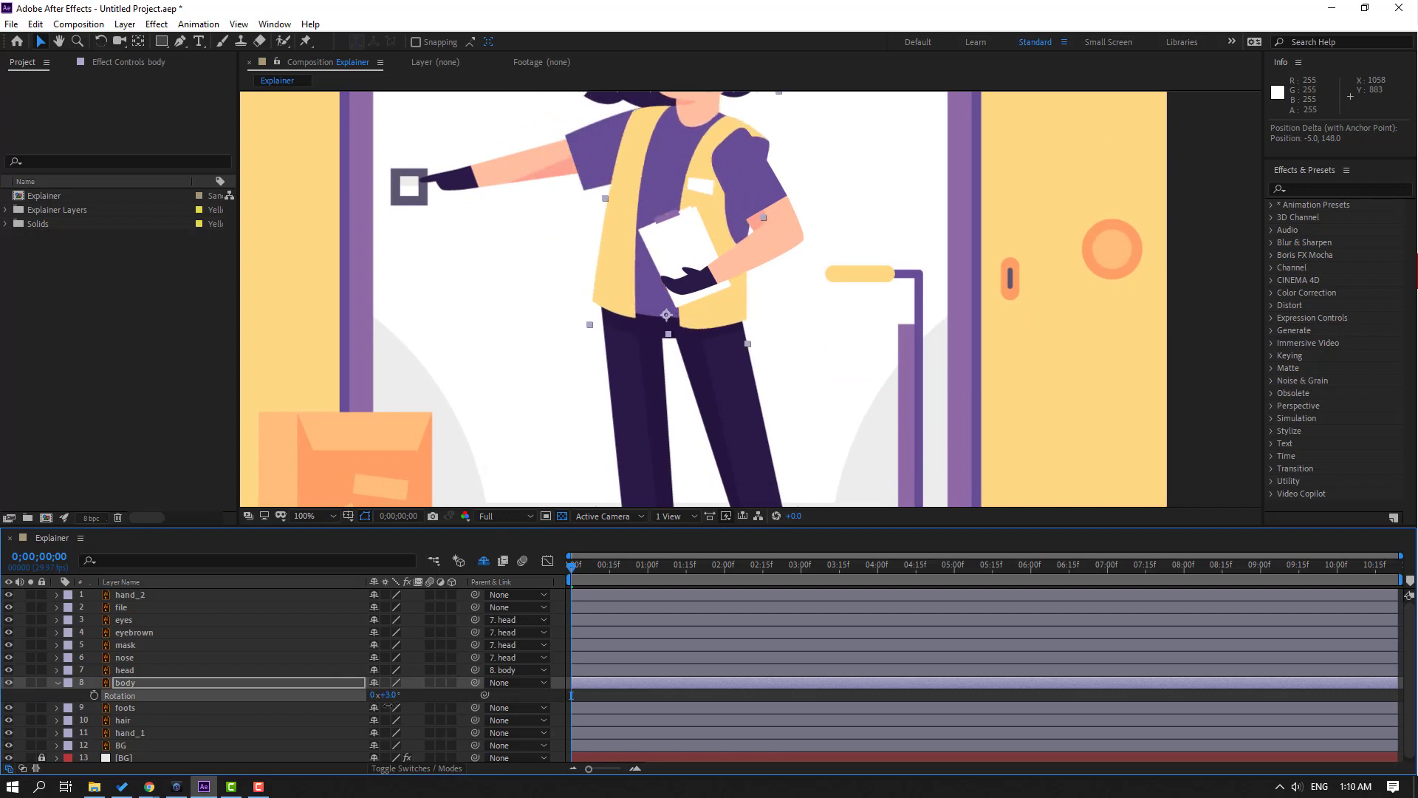
- Solo the hand_1 layer and turn off the transparency grid
{"action": "scroll", "coordinate": [553, 428], "scroll_direction": "down", "scroll_amount": 2}
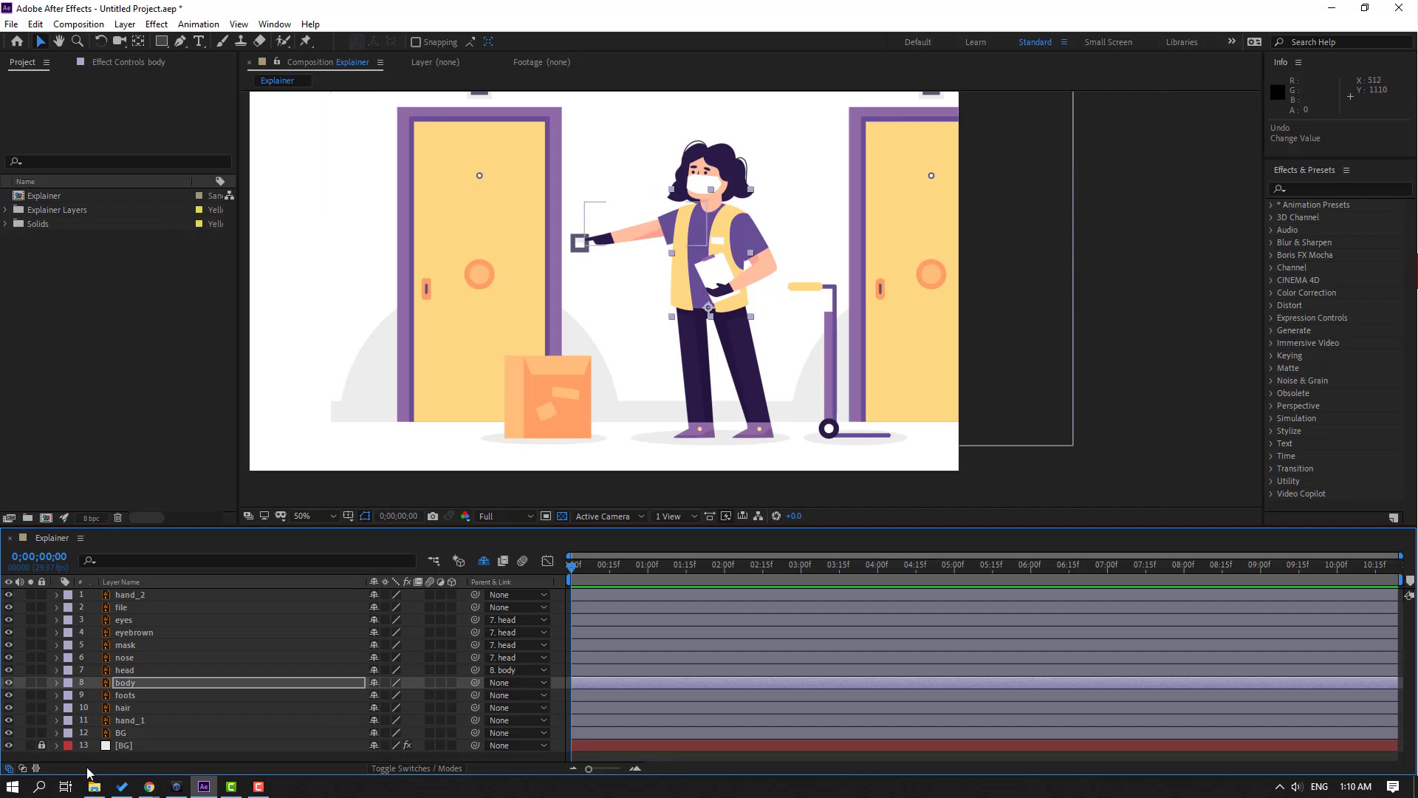
{"action": "left_click", "coordinate": [131, 725]}
{"action": "left_click", "coordinate": [30, 720]}
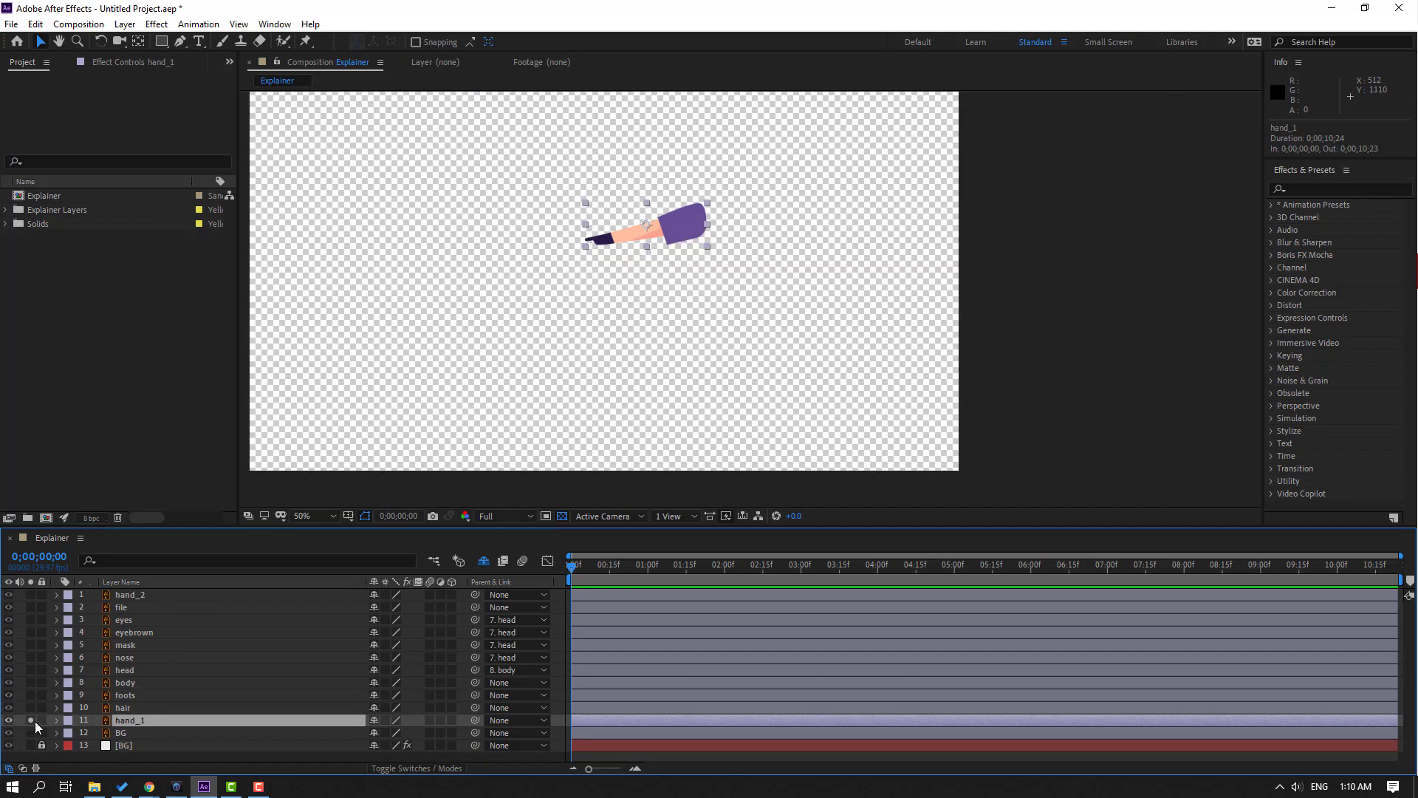
{"action": "scroll", "coordinate": [728, 201], "scroll_direction": "up", "scroll_amount": 2}
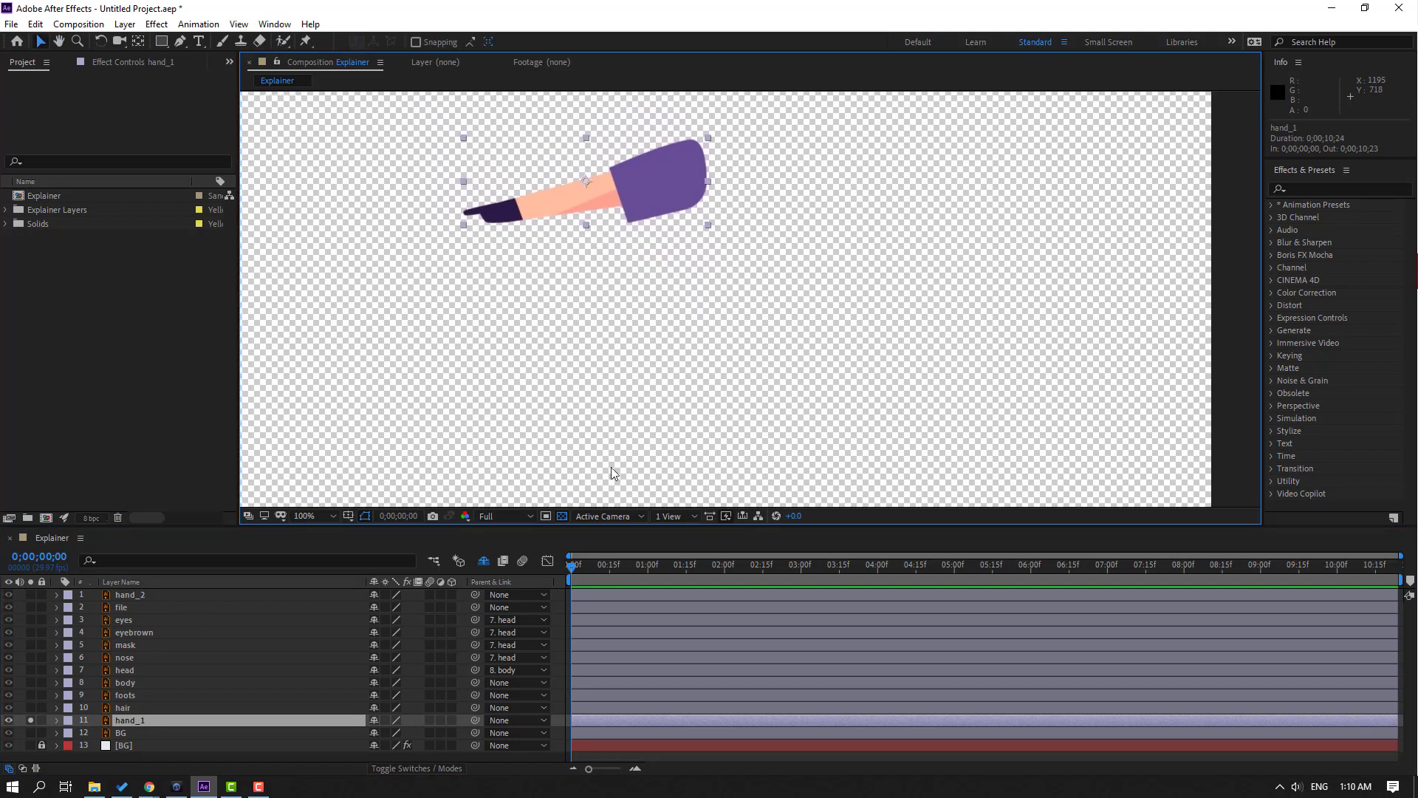
{"action": "left_click", "coordinate": [561, 516]}
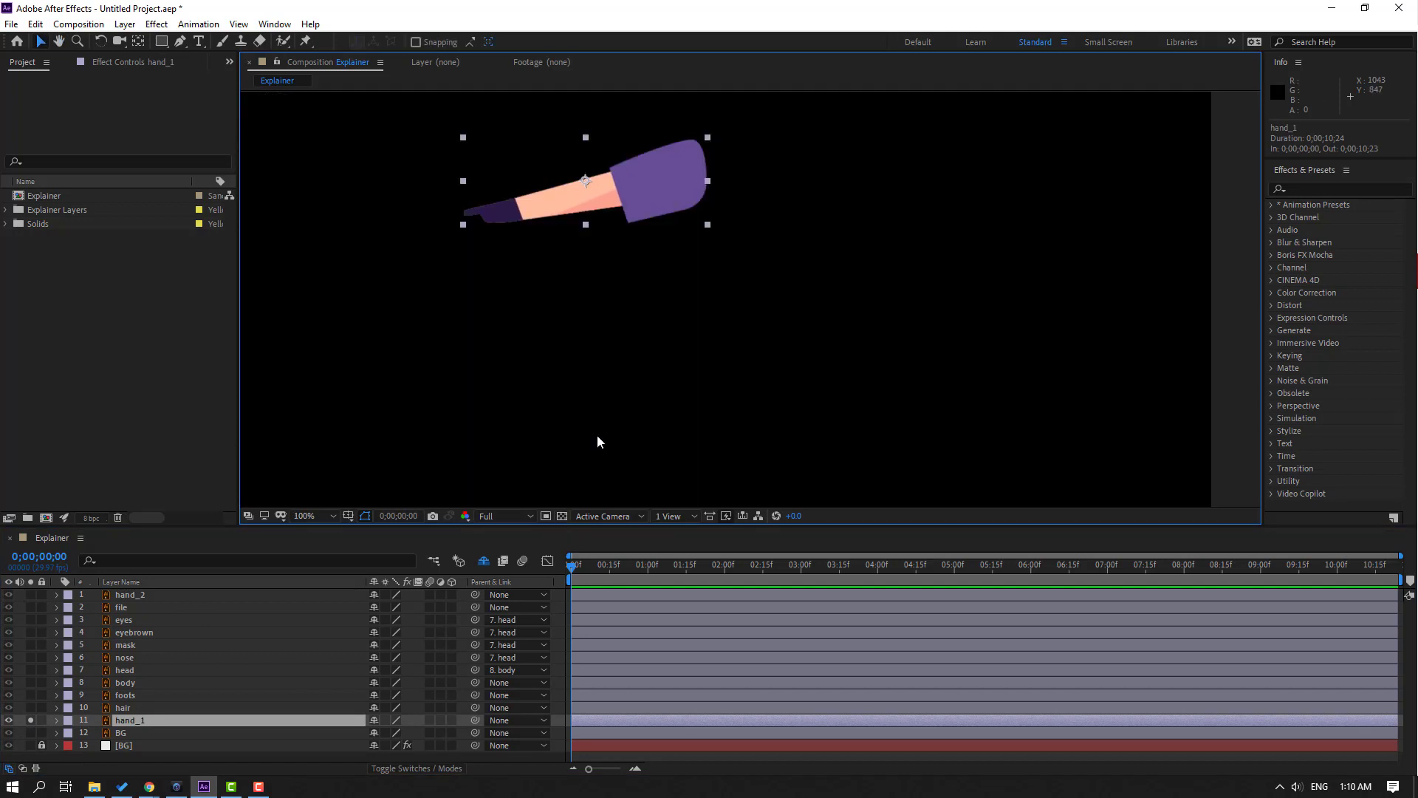
{"action": "left_click_drag", "start_coordinate": [701, 261], "coordinate": [697, 308]}
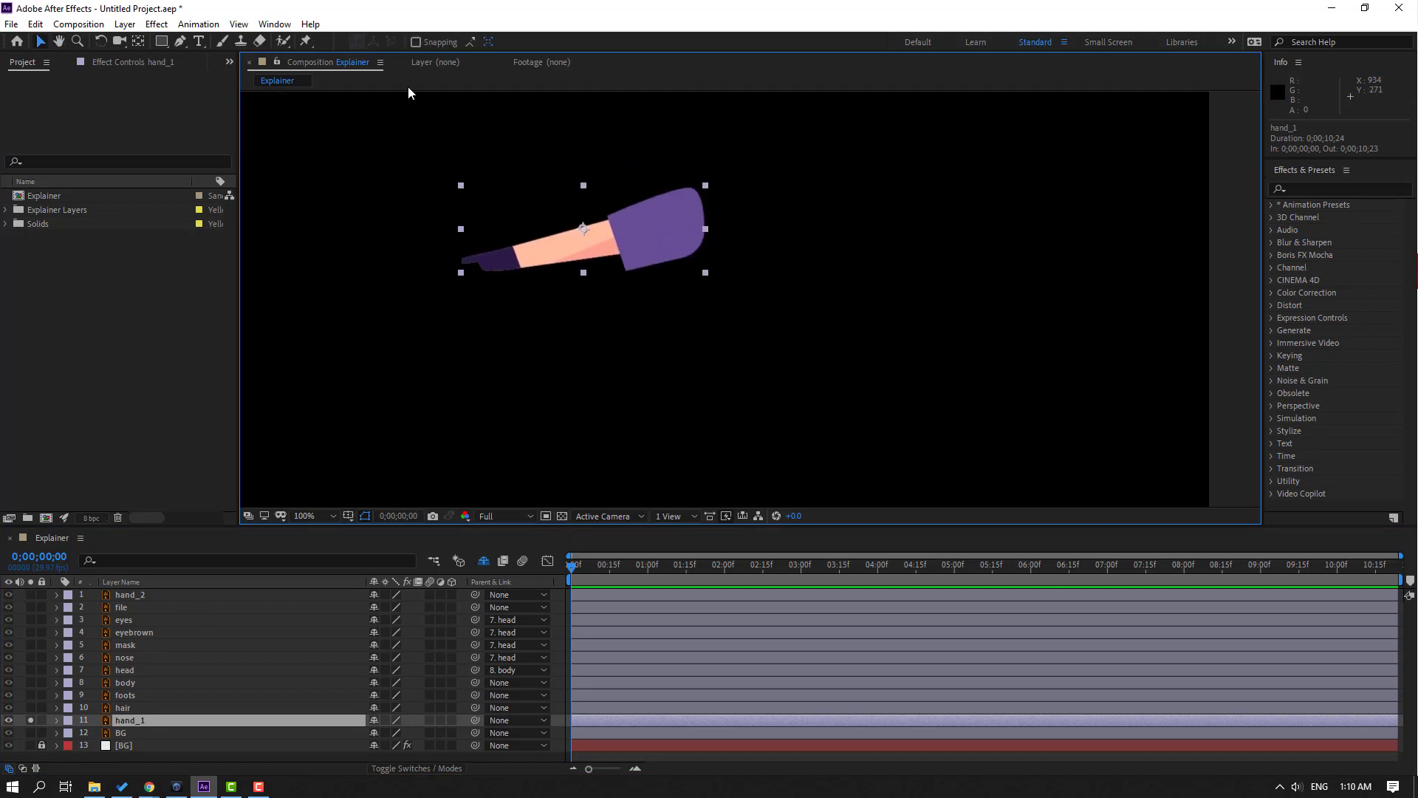
- Place puppet pins on the hand_1 arm at the shoulder, elbow and fingertip
{"action": "left_click", "coordinate": [307, 41]}
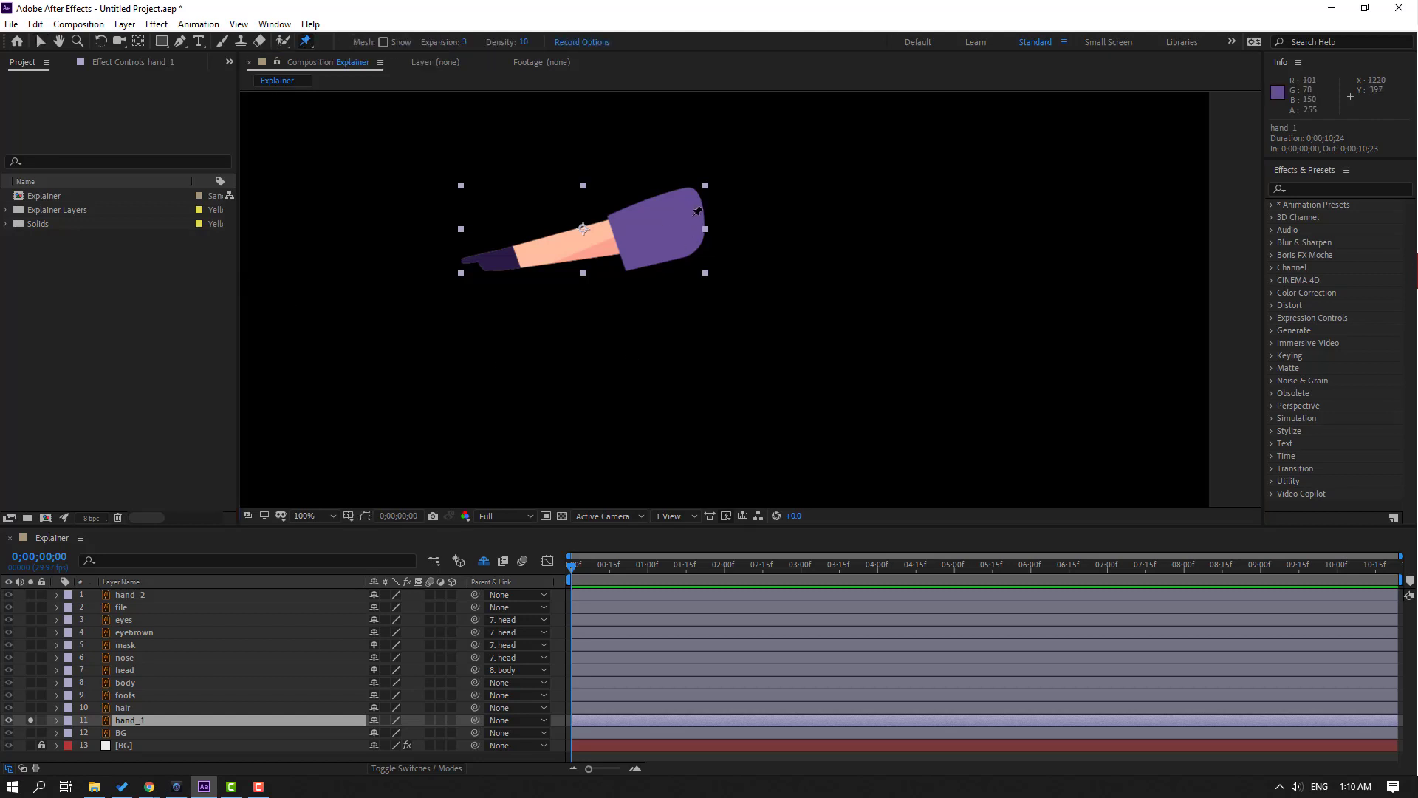
{"action": "left_click", "coordinate": [690, 213]}
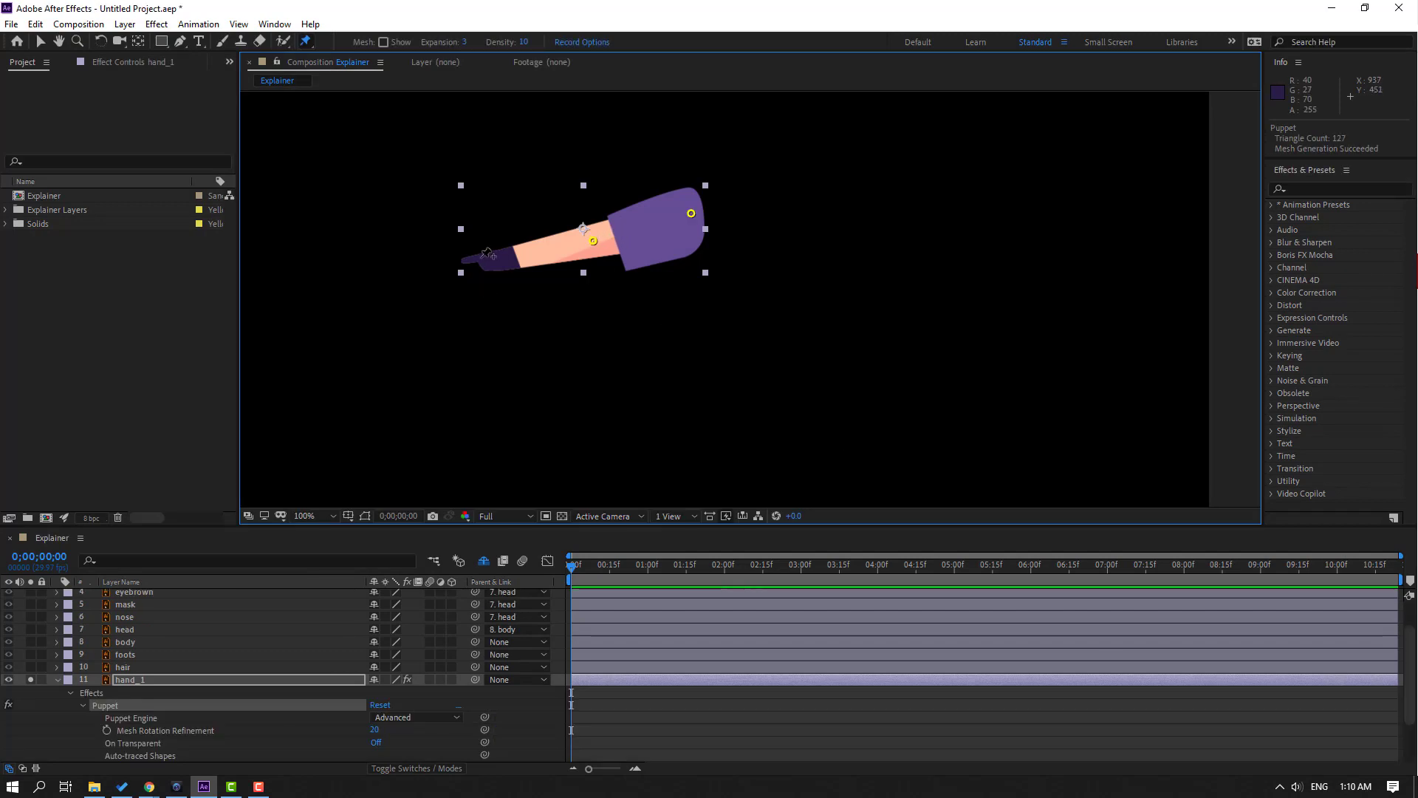
{"action": "left_click", "coordinate": [465, 259]}
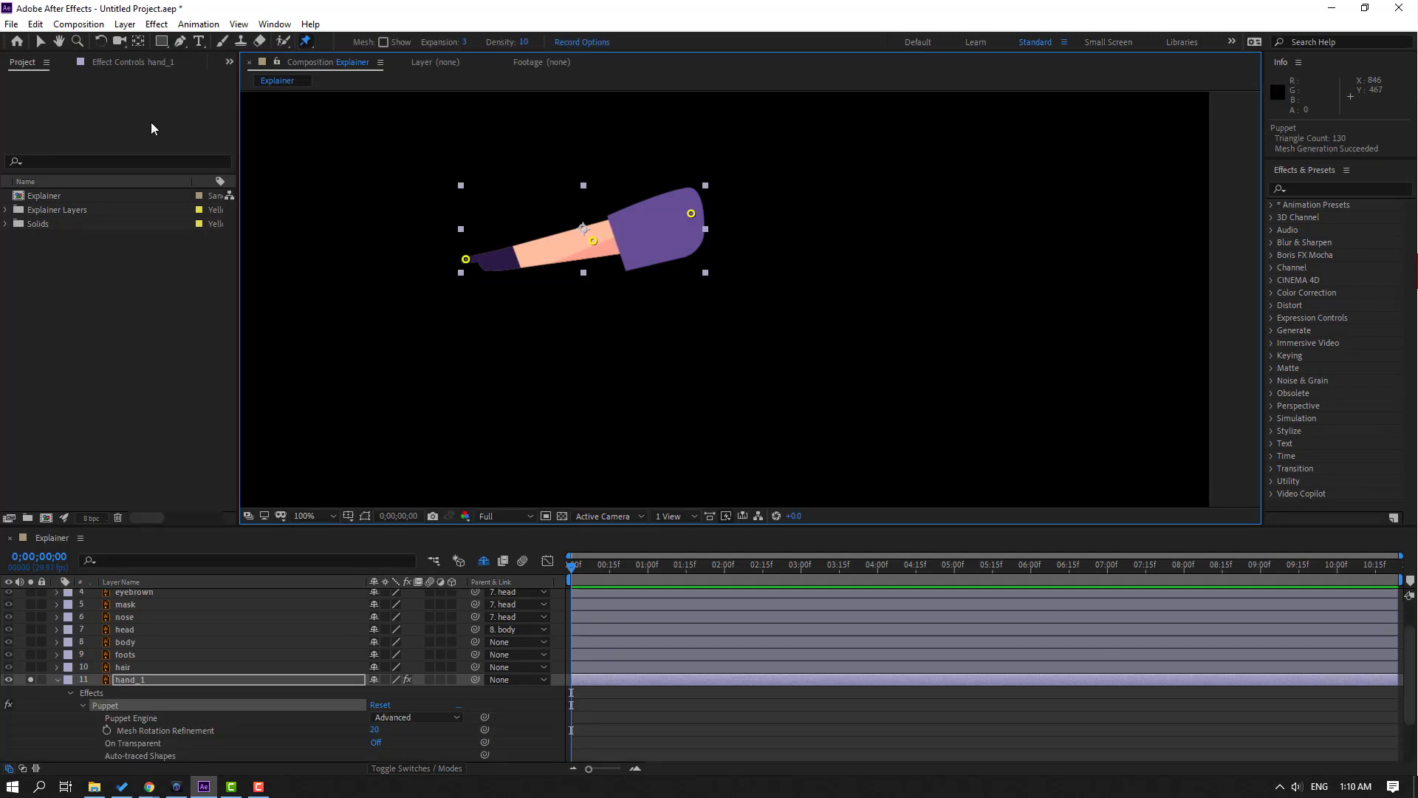
{"action": "left_click", "coordinate": [39, 42]}
- Change the Puppet Engine of hand_1 to Legacy and accept the warning
{"action": "scroll", "coordinate": [108, 711], "scroll_direction": "down", "scroll_amount": 3}
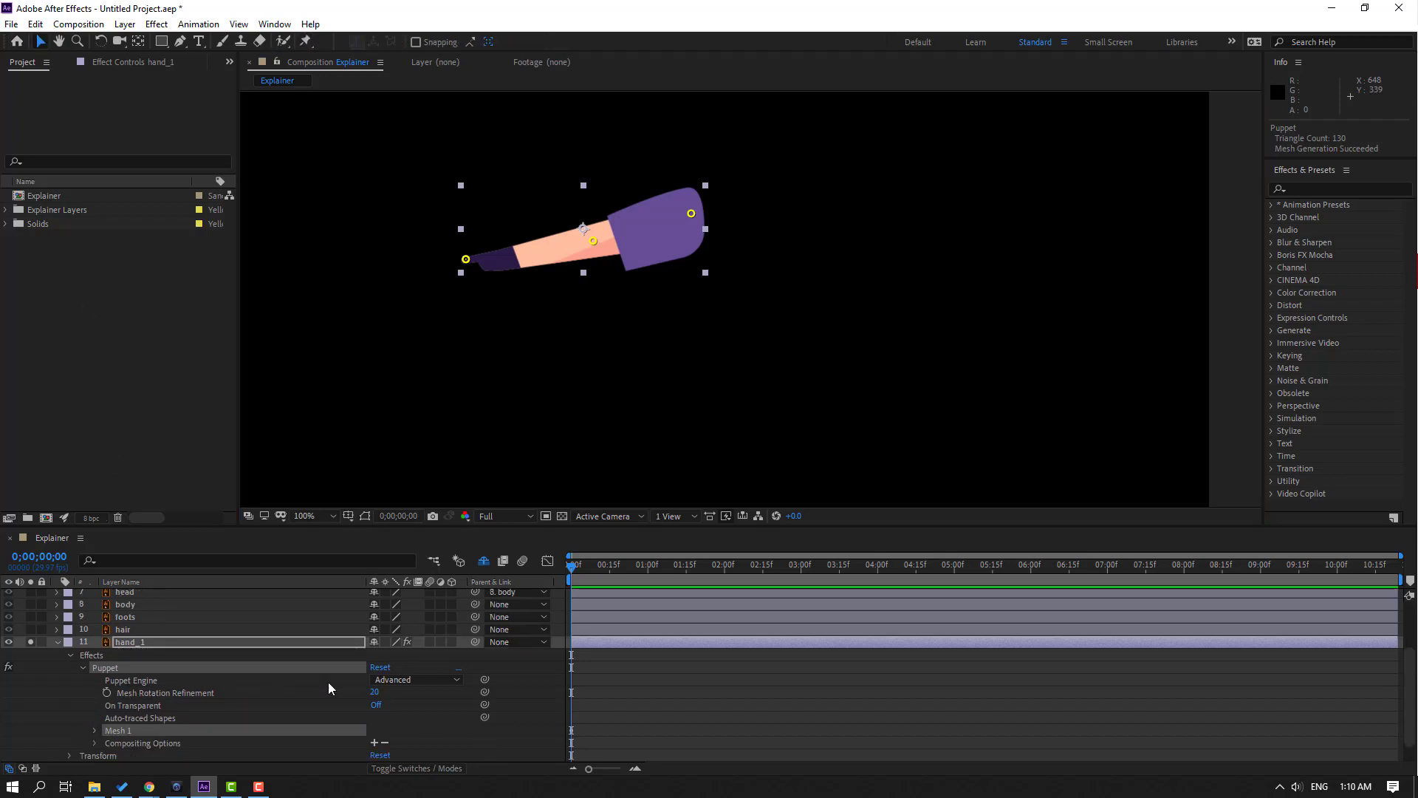
{"action": "left_click", "coordinate": [399, 679]}
{"action": "left_click", "coordinate": [405, 695]}
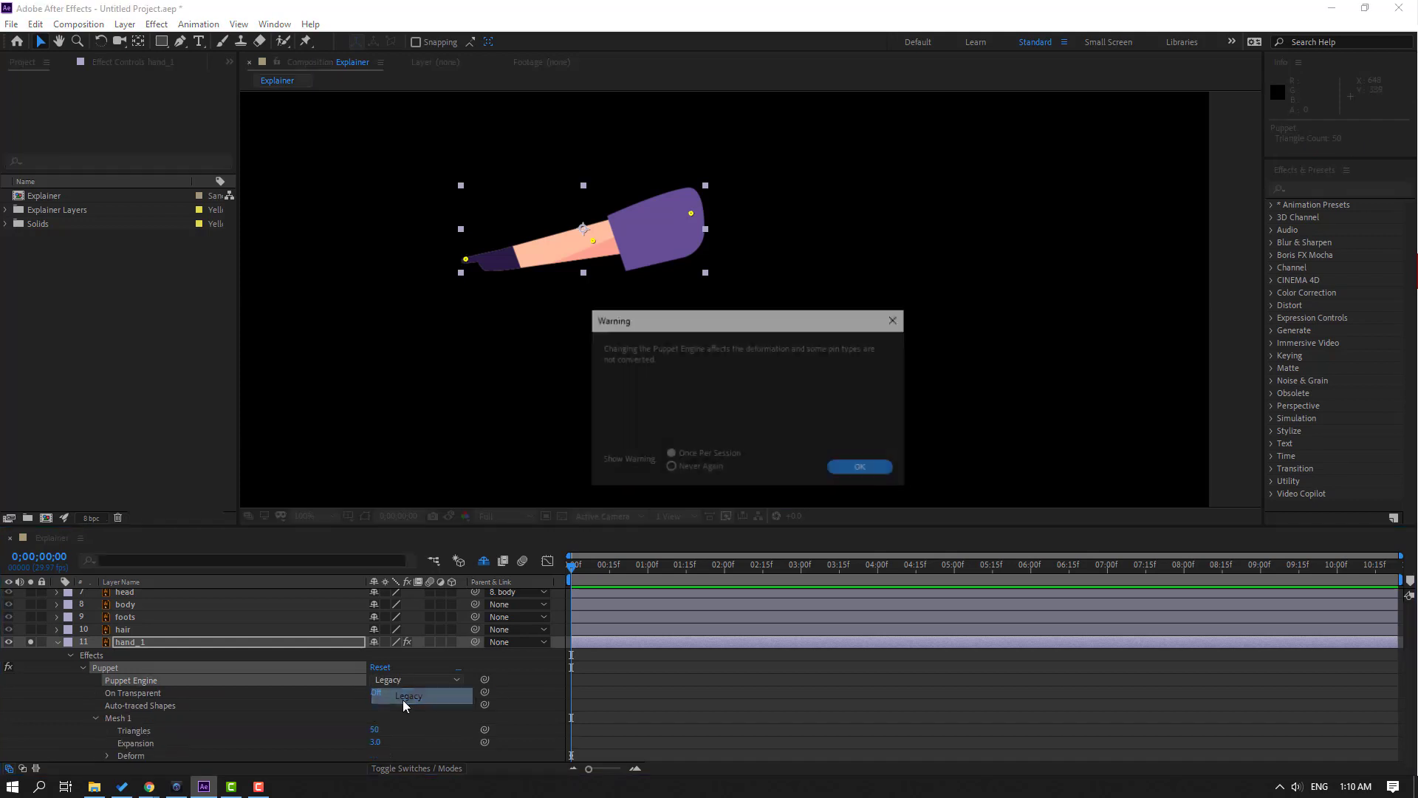
{"action": "left_click", "coordinate": [862, 470]}
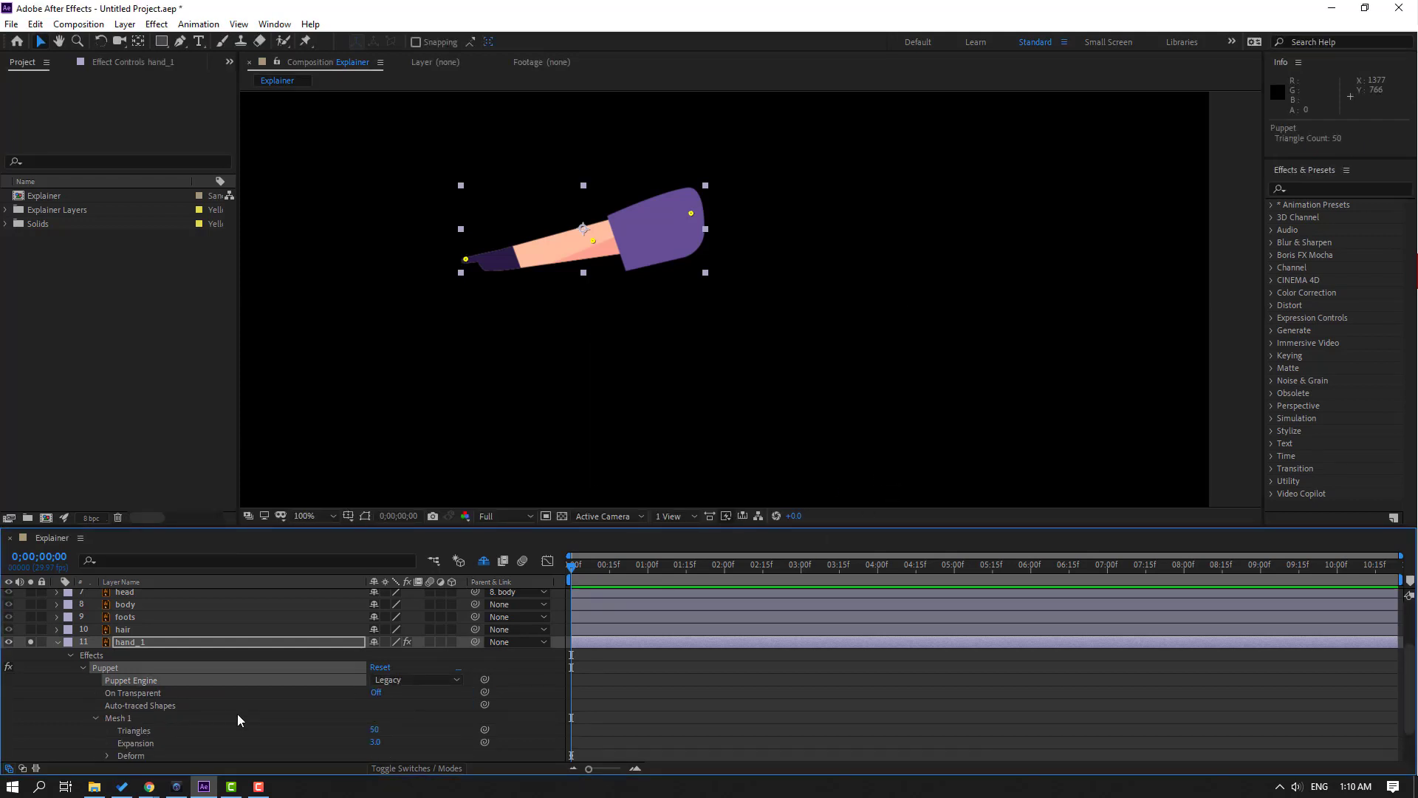
- Create bones for the hand_1 puppet pins with the Duik Bassel.2 rigging tools, working from the selected Puppet effect
{"action": "left_click", "coordinate": [91, 678]}
{"action": "left_click", "coordinate": [99, 667]}
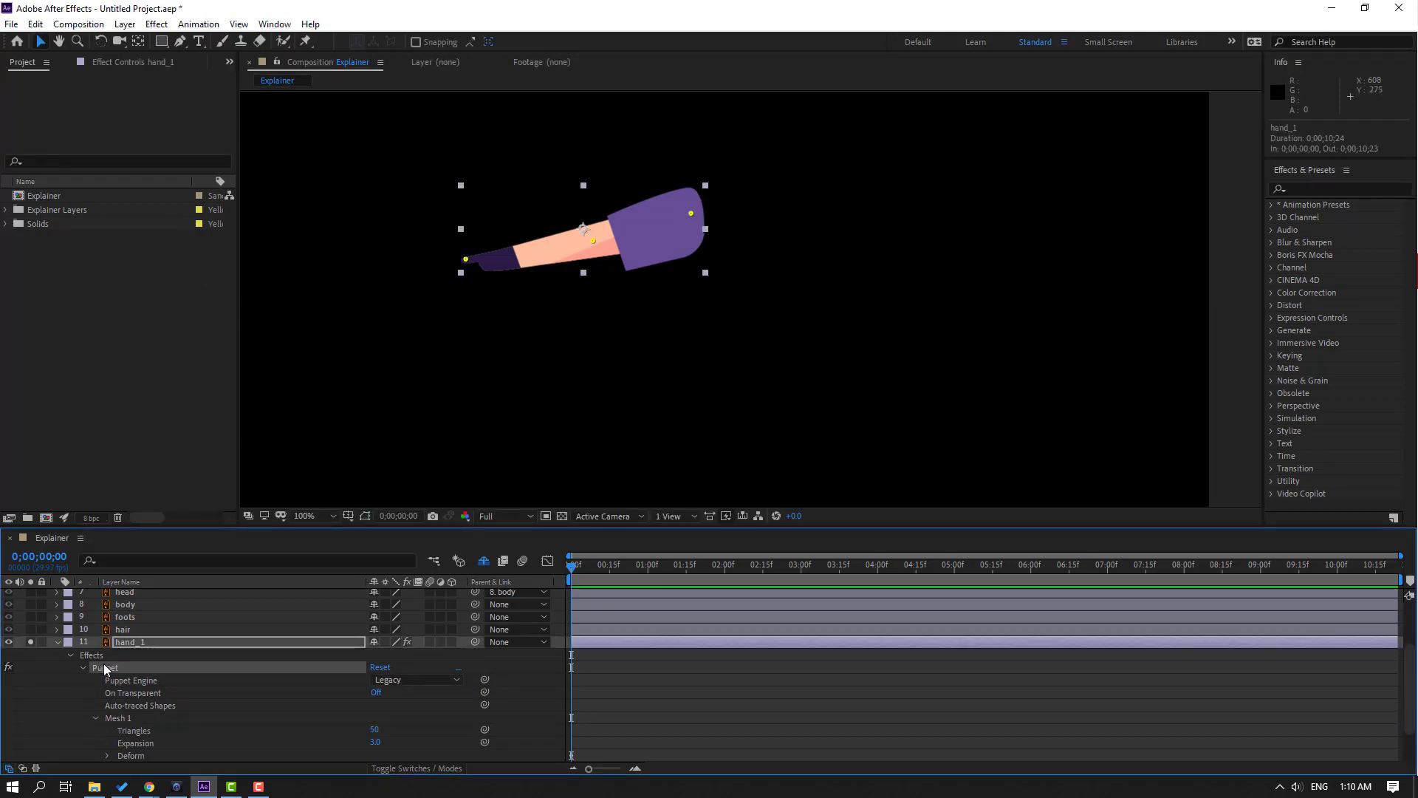
{"action": "left_click", "coordinate": [273, 24]}
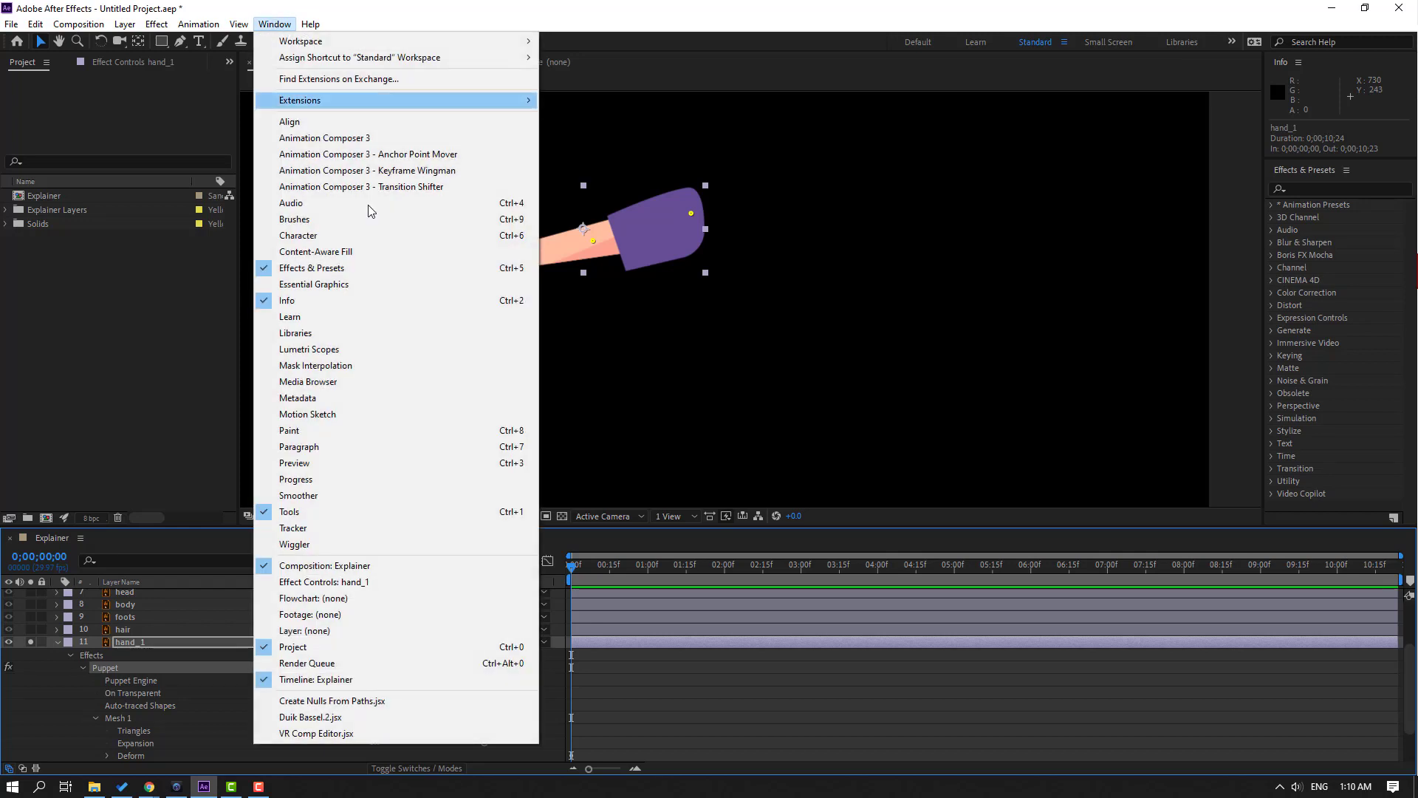
{"action": "left_click", "coordinate": [331, 718]}
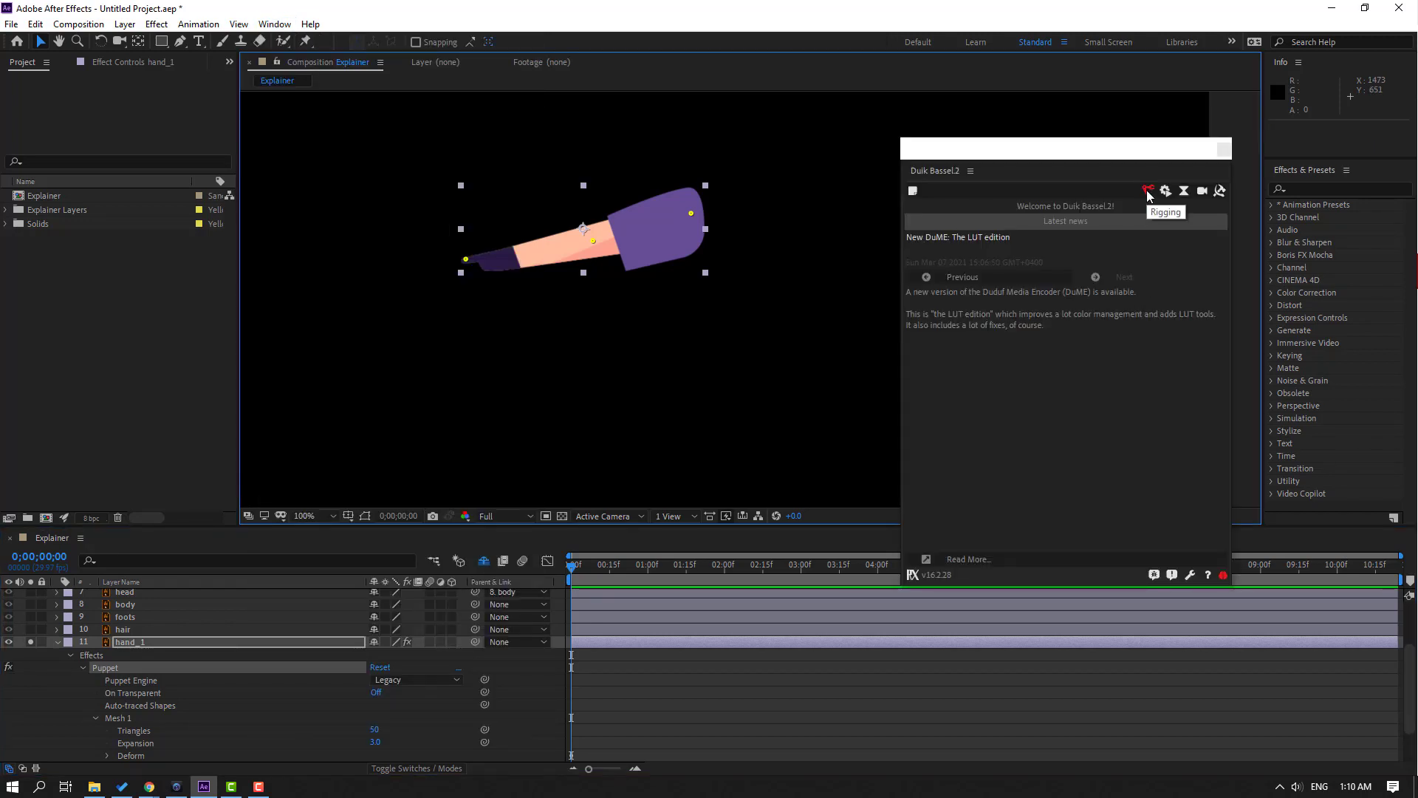
{"action": "left_click", "coordinate": [1148, 193]}
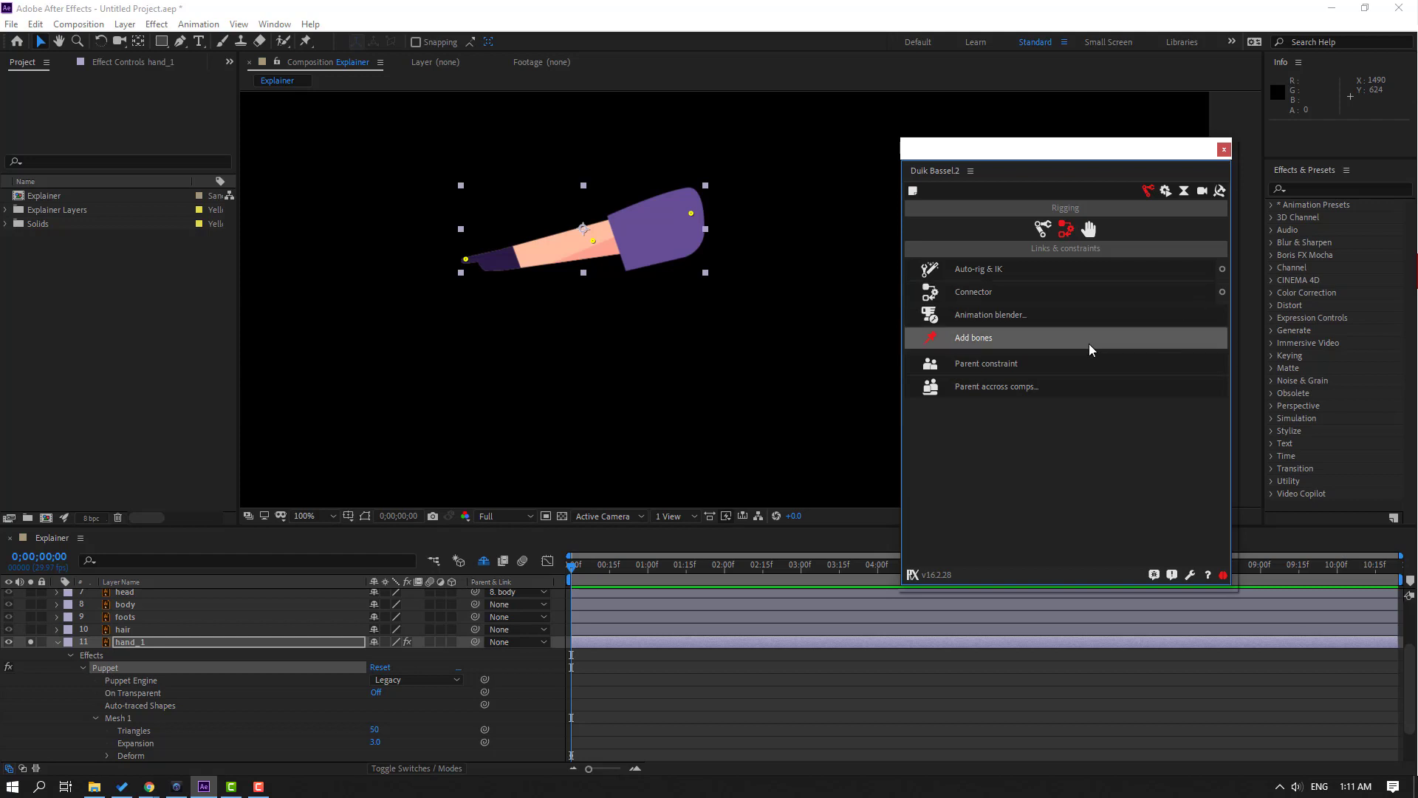
{"action": "left_click", "coordinate": [981, 338]}
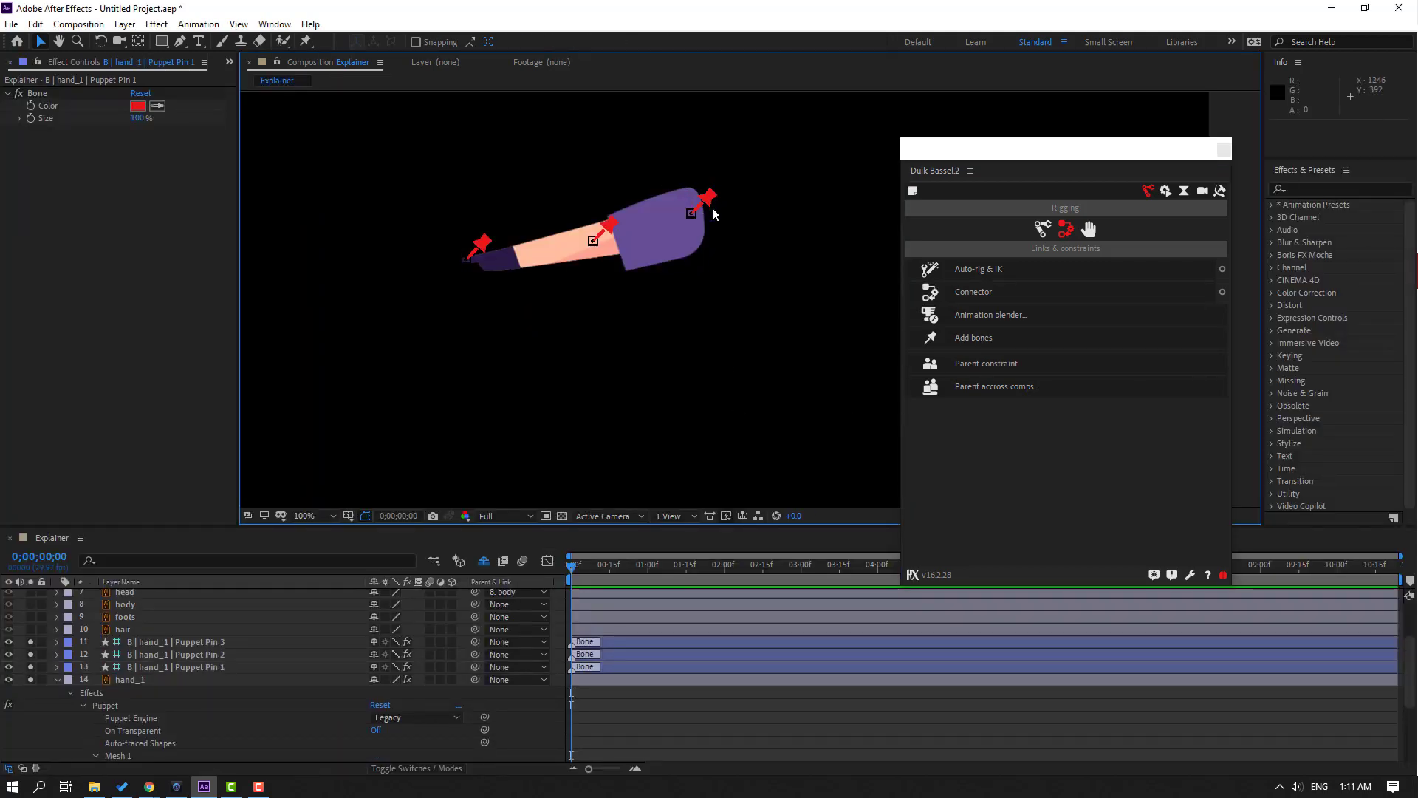
- Test the arm's deformation by moving the shoulder and elbow bones, and undo the movements
{"action": "left_click_drag", "start_coordinate": [708, 207], "coordinate": [623, 241]}
{"action": "key", "text": "ctrl+z"}
{"action": "left_click", "coordinate": [605, 223]}
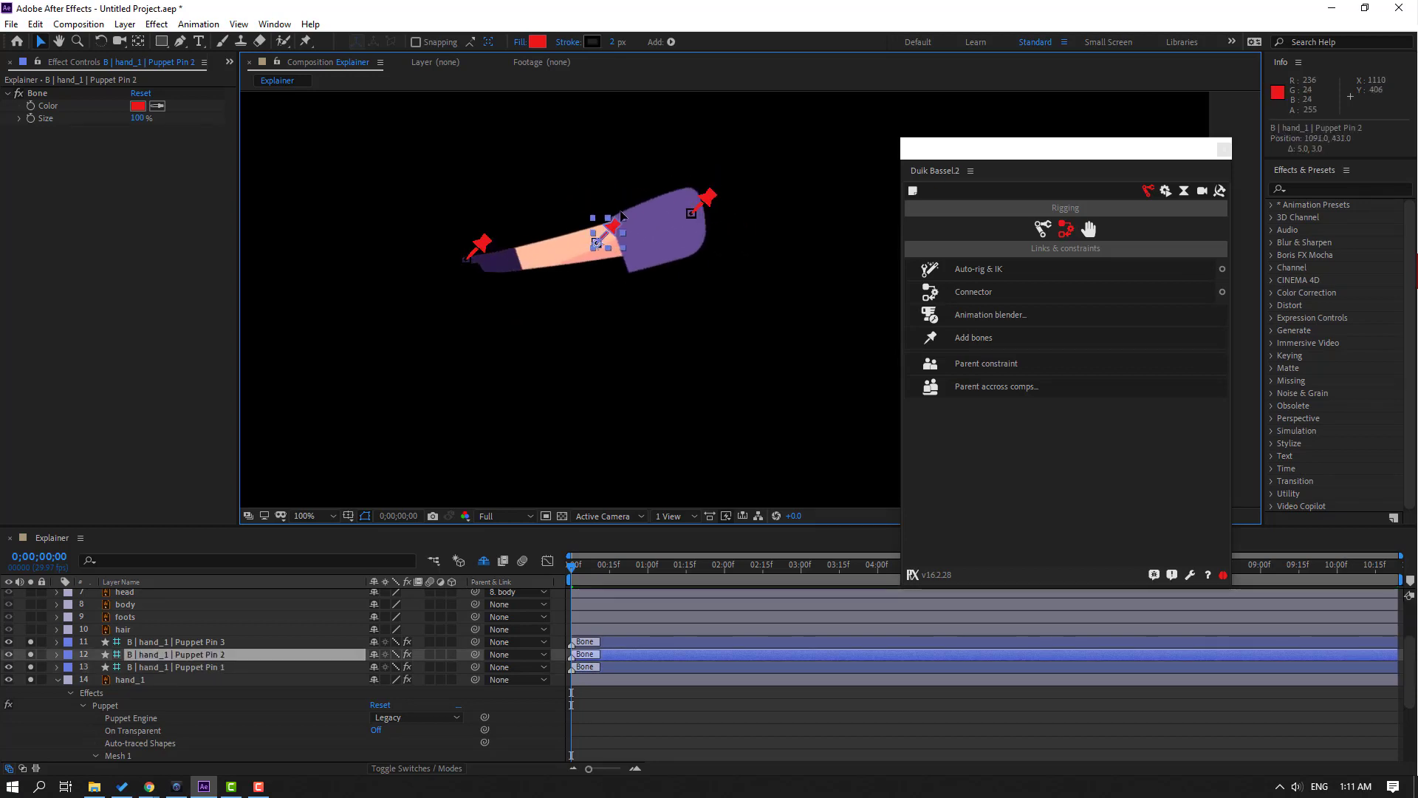
- Collapse the expanded properties of the hand_1 layer in the timeline
{"action": "left_click", "coordinate": [52, 697]}
{"action": "left_click", "coordinate": [57, 683]}
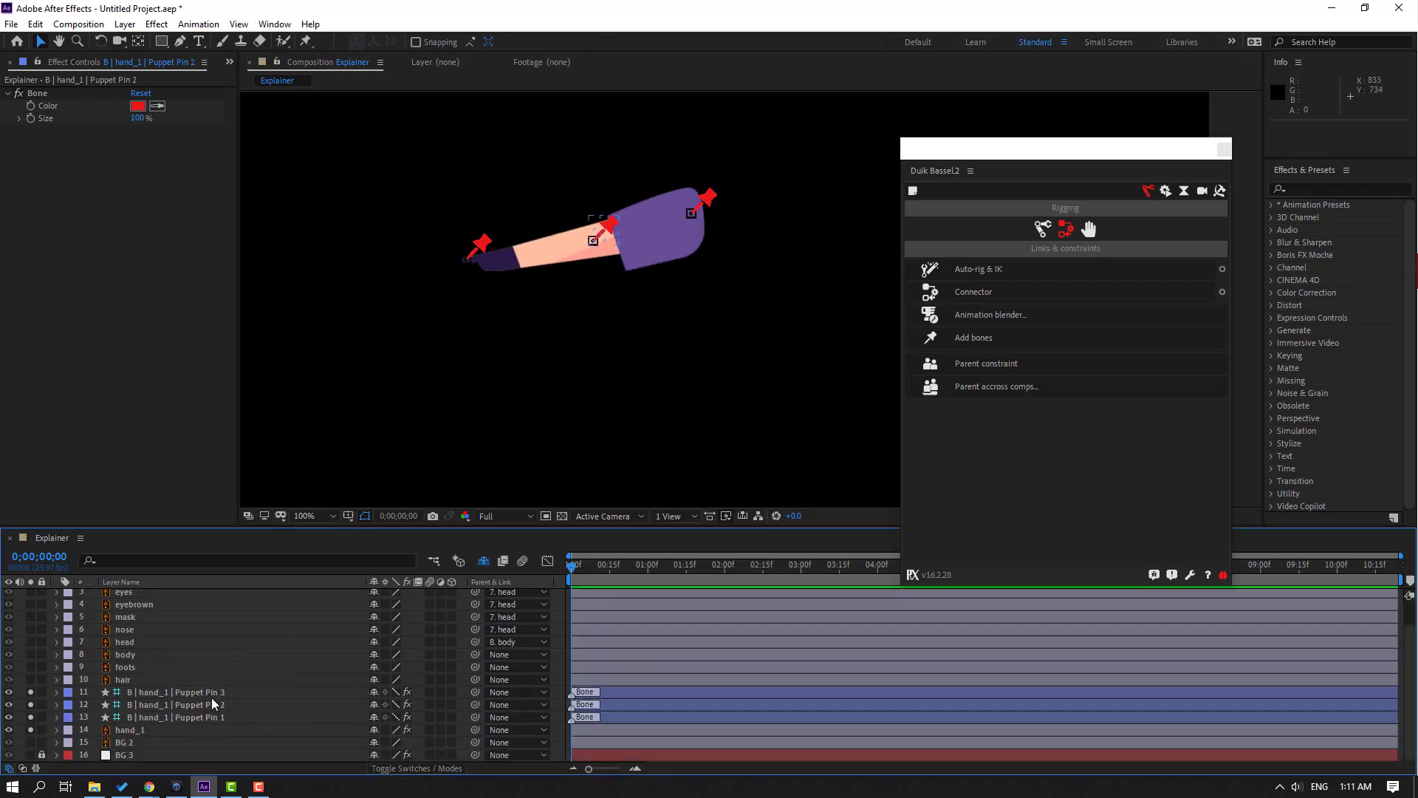
- Parent the hand_1 Puppet Pin 3 bone to Puppet Pin 2, and the Puppet Pin 2 bone to Puppet Pin 1
{"action": "left_click", "coordinate": [212, 696]}
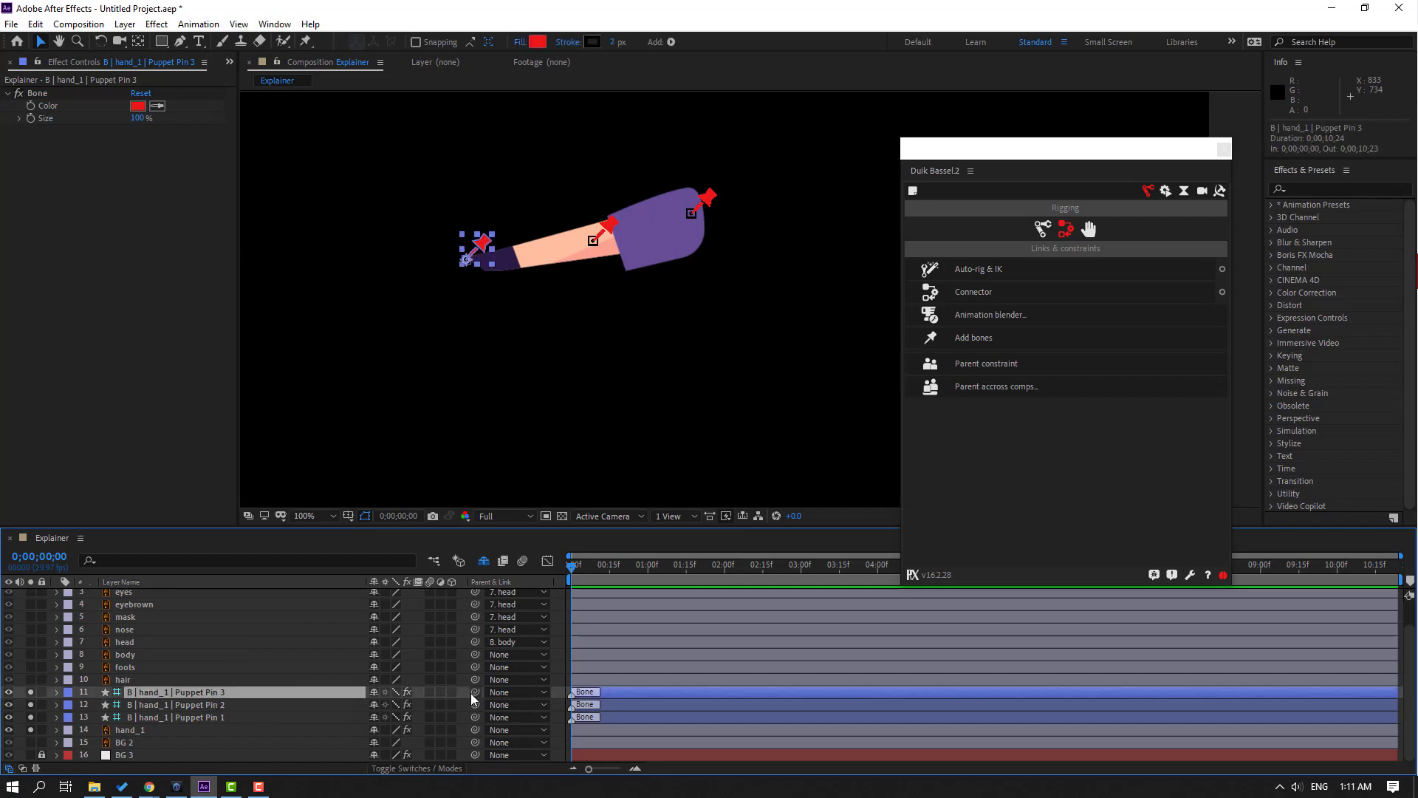
{"action": "left_click_drag", "start_coordinate": [474, 693], "coordinate": [194, 703]}
{"action": "left_click", "coordinate": [218, 705]}
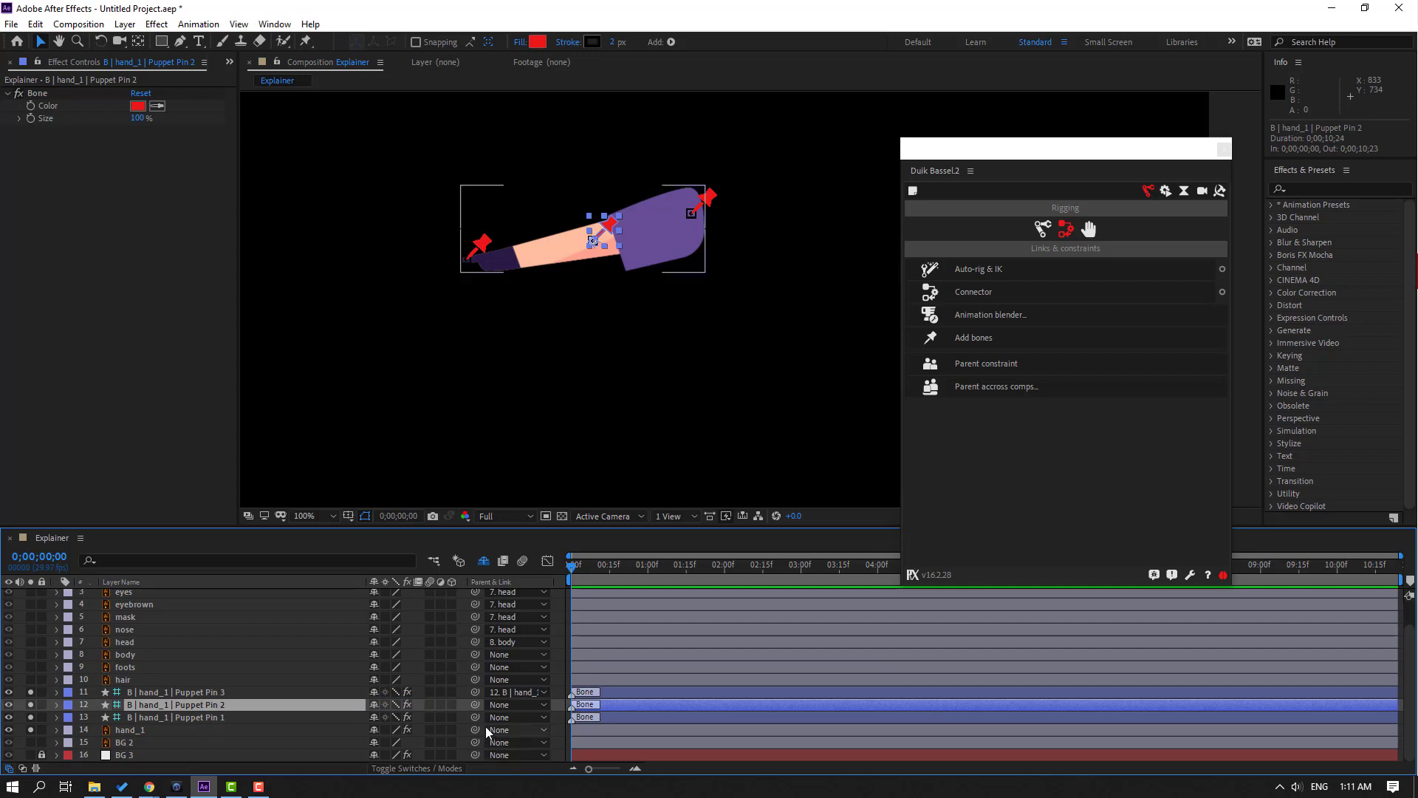
{"action": "left_click_drag", "start_coordinate": [476, 707], "coordinate": [218, 718]}
- Apply Duik's Auto-rig & IK to the three hand_1 puppet pin bones
{"action": "left_click", "coordinate": [210, 715]}
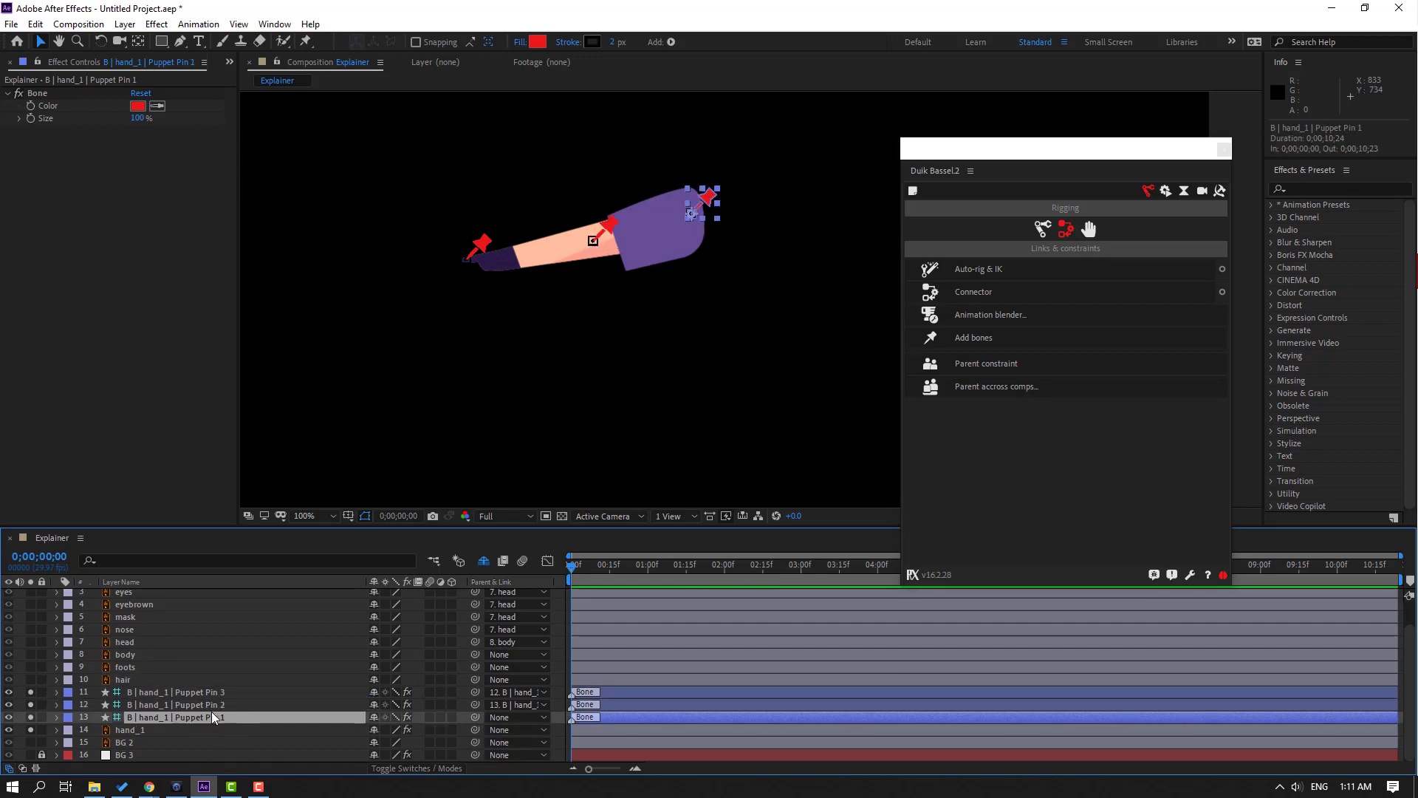
{"action": "left_click", "coordinate": [189, 706], "text": "ctrl"}
{"action": "left_click", "coordinate": [198, 691], "text": "ctrl"}
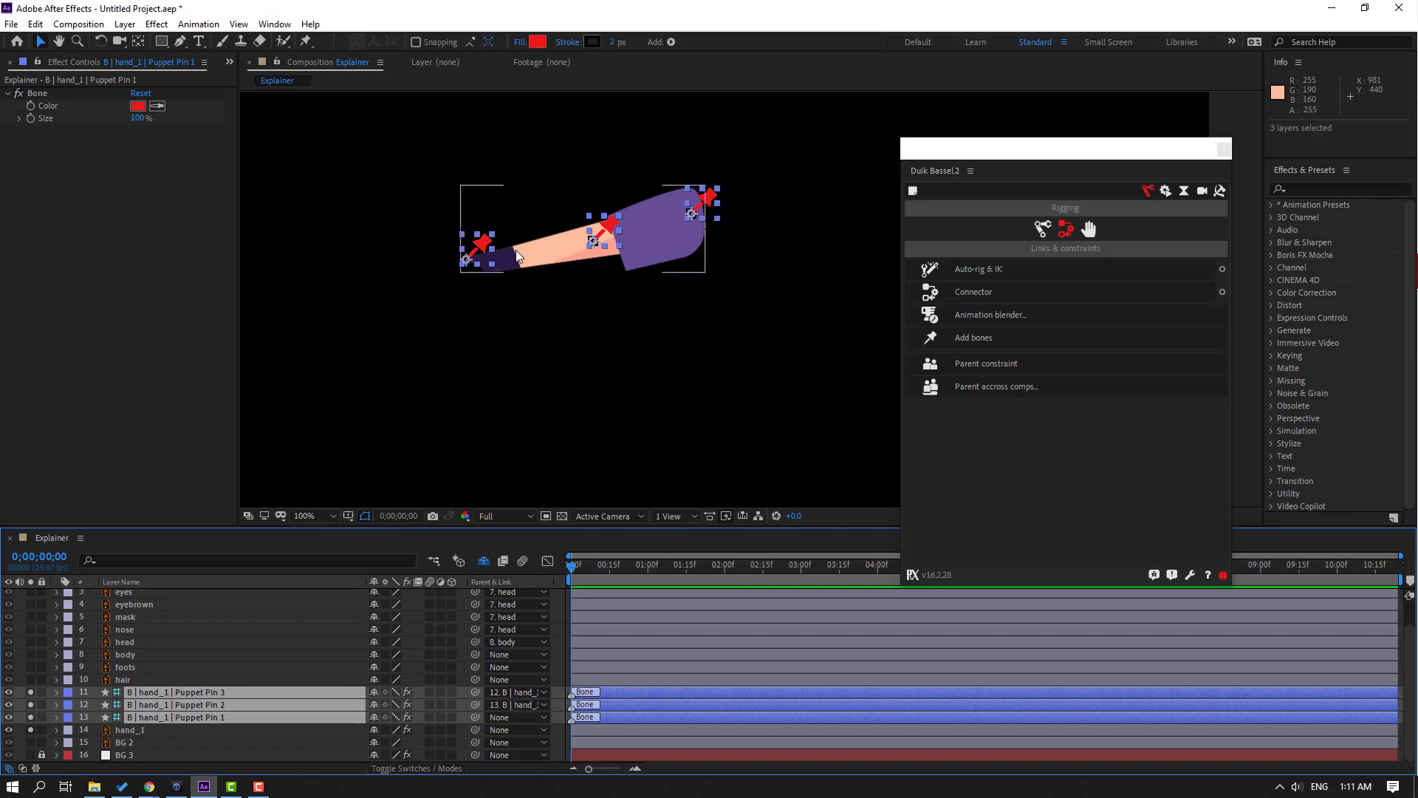
{"action": "left_click", "coordinate": [991, 273]}
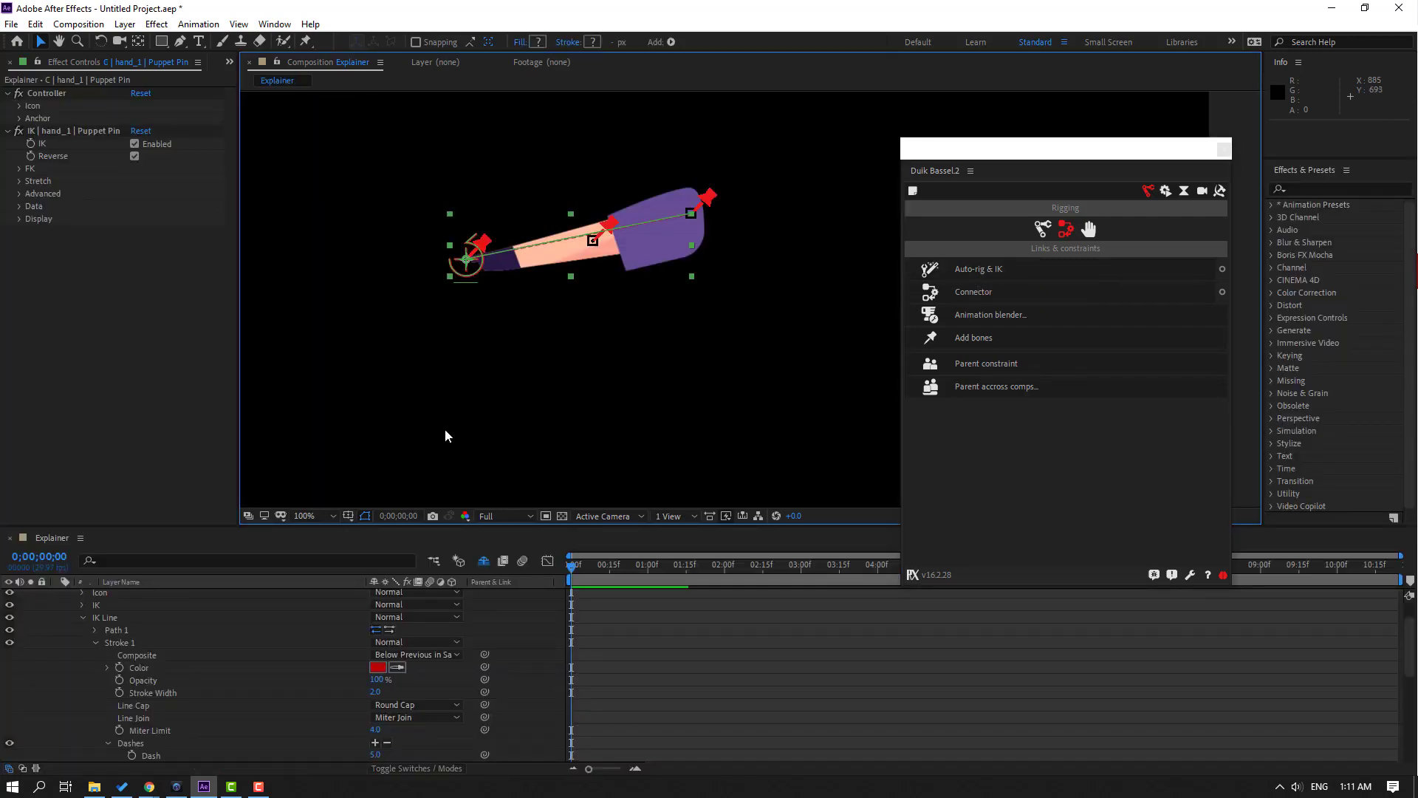
- Test the hand_1 IK rig by moving its controller toward the shoulder, and undo the movement
{"action": "left_click", "coordinate": [474, 277]}
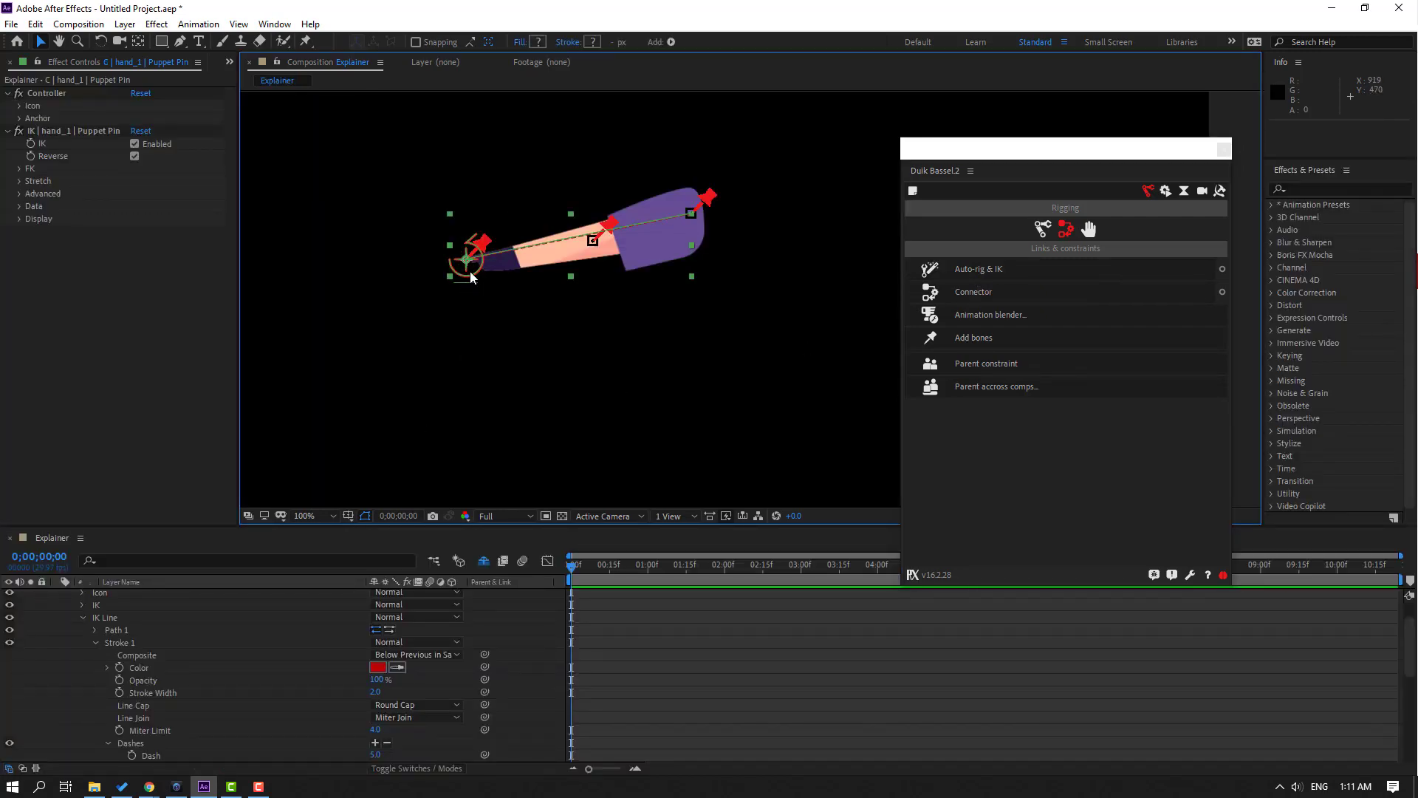
{"action": "left_click_drag", "start_coordinate": [471, 277], "coordinate": [535, 240]}
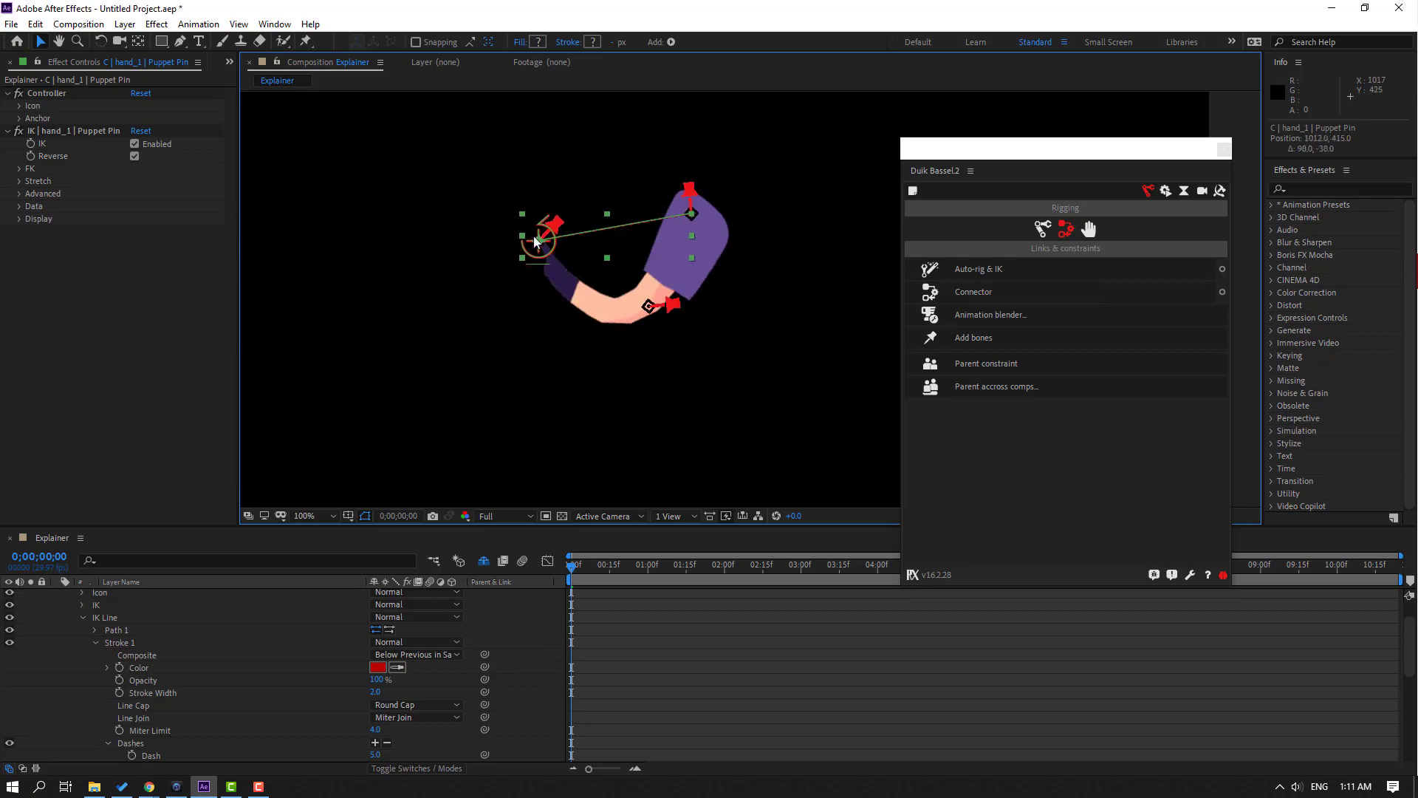
{"action": "key", "text": "ctrl+z"}
- Collapse the hand_1 controller layer and turn off solo for the controller, the hand_1 bones and the hand_1 layer
{"action": "scroll", "coordinate": [83, 610], "scroll_direction": "up", "scroll_amount": 1}
{"action": "left_click", "coordinate": [57, 595]}
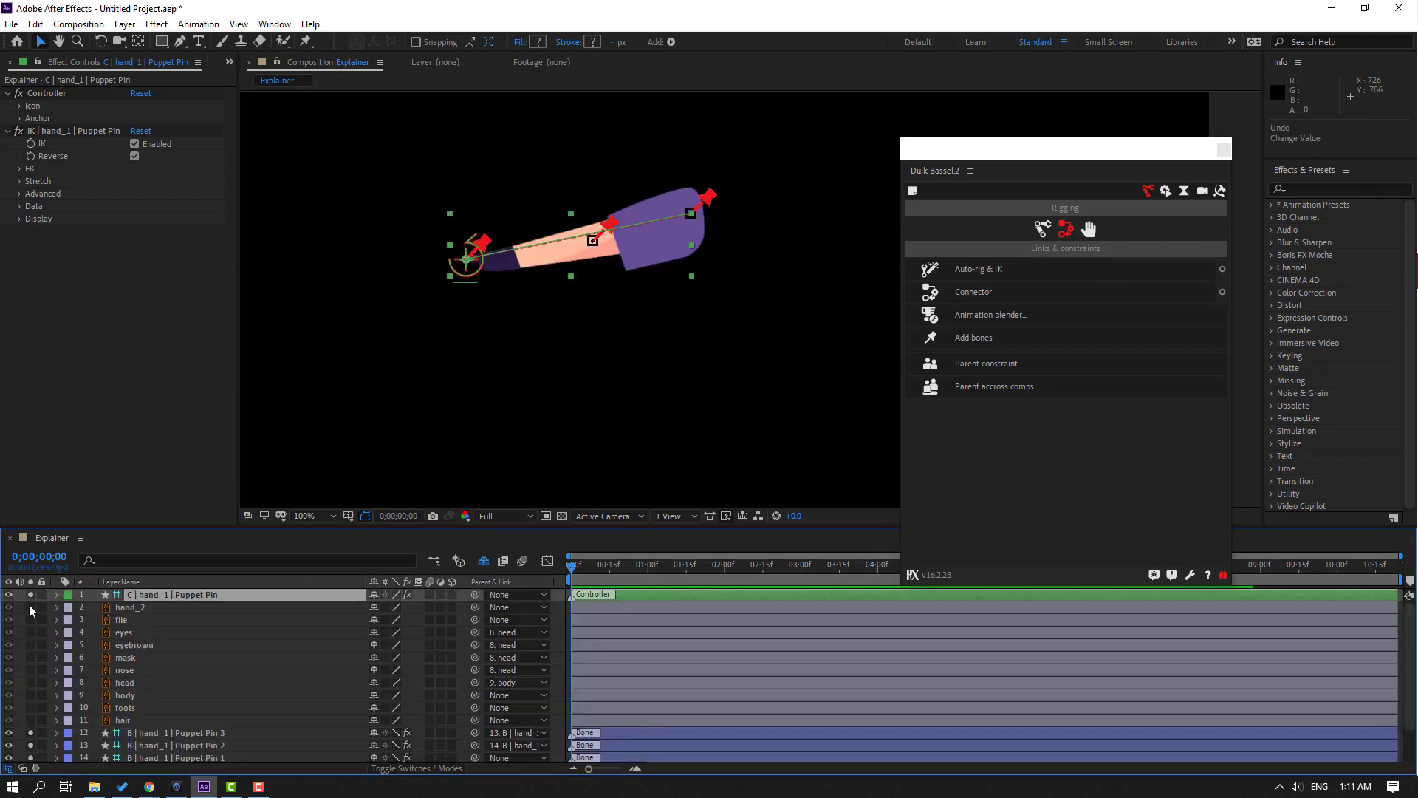
{"action": "left_click", "coordinate": [83, 705]}
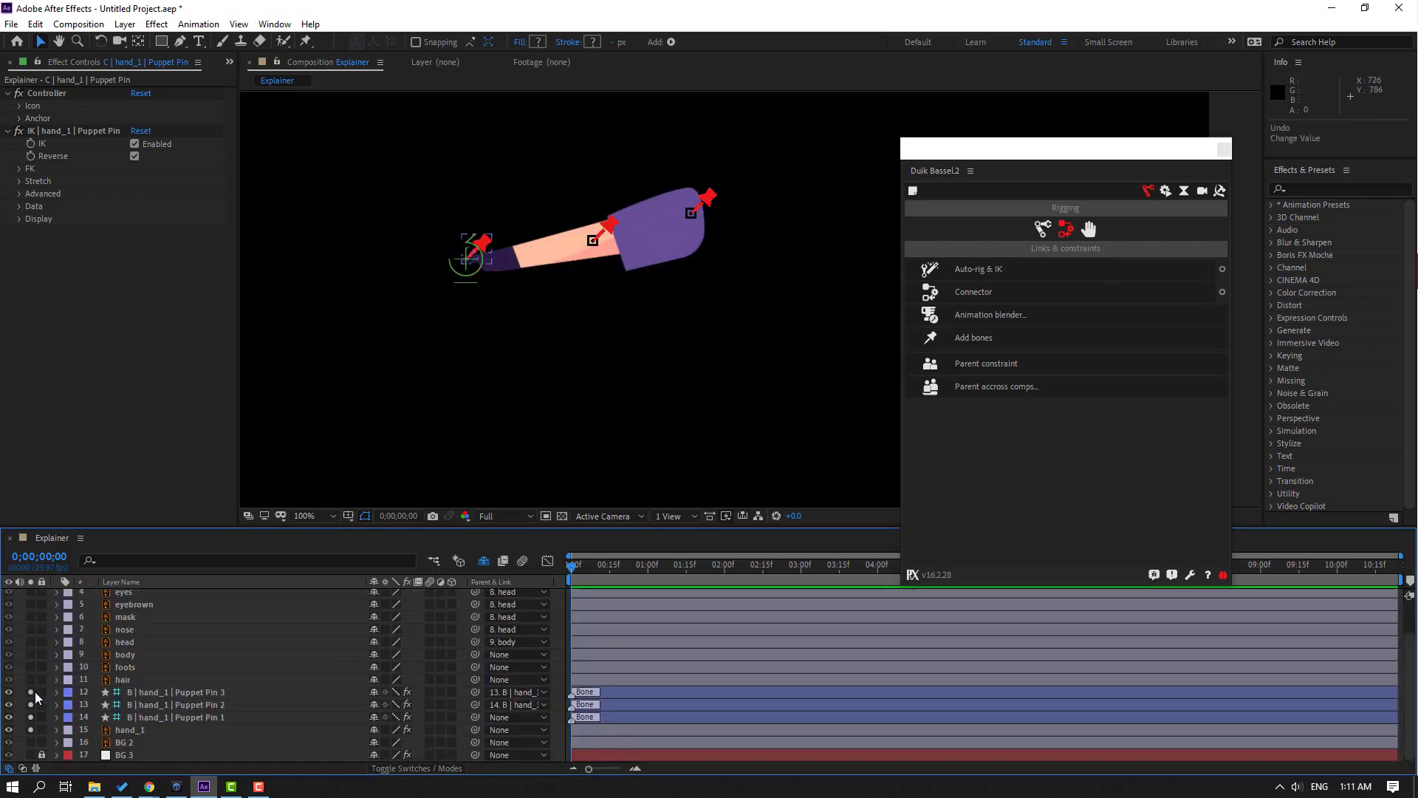
{"action": "left_click", "coordinate": [26, 735]}
- Test the hand_1 controller with the whole character in view, and undo the movement
{"action": "mouse_move", "coordinate": [464, 268]}
{"action": "left_mouse_down"}
{"action": "mouse_move", "coordinate": [451, 259]}
{"action": "mouse_move", "coordinate": [487, 270]}
{"action": "mouse_move", "coordinate": [473, 279]}
{"action": "mouse_move", "coordinate": [479, 265]}
{"action": "mouse_move", "coordinate": [460, 254]}
{"action": "left_mouse_up"}
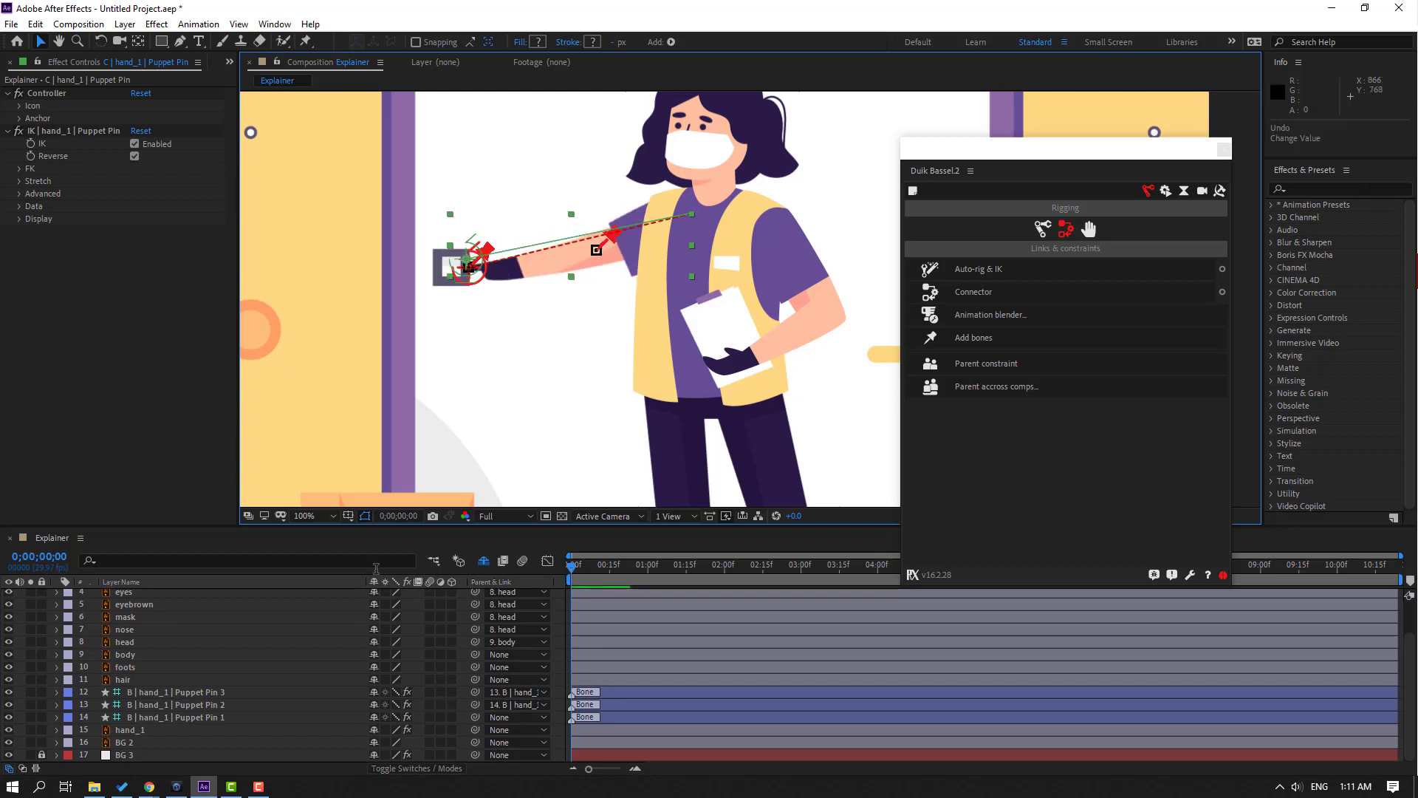
{"action": "key", "text": "ctrl+z"}
{"action": "scroll", "coordinate": [219, 625], "scroll_direction": "up", "scroll_amount": 1}
{"action": "scroll", "coordinate": [219, 631], "scroll_direction": "down", "scroll_amount": 1}
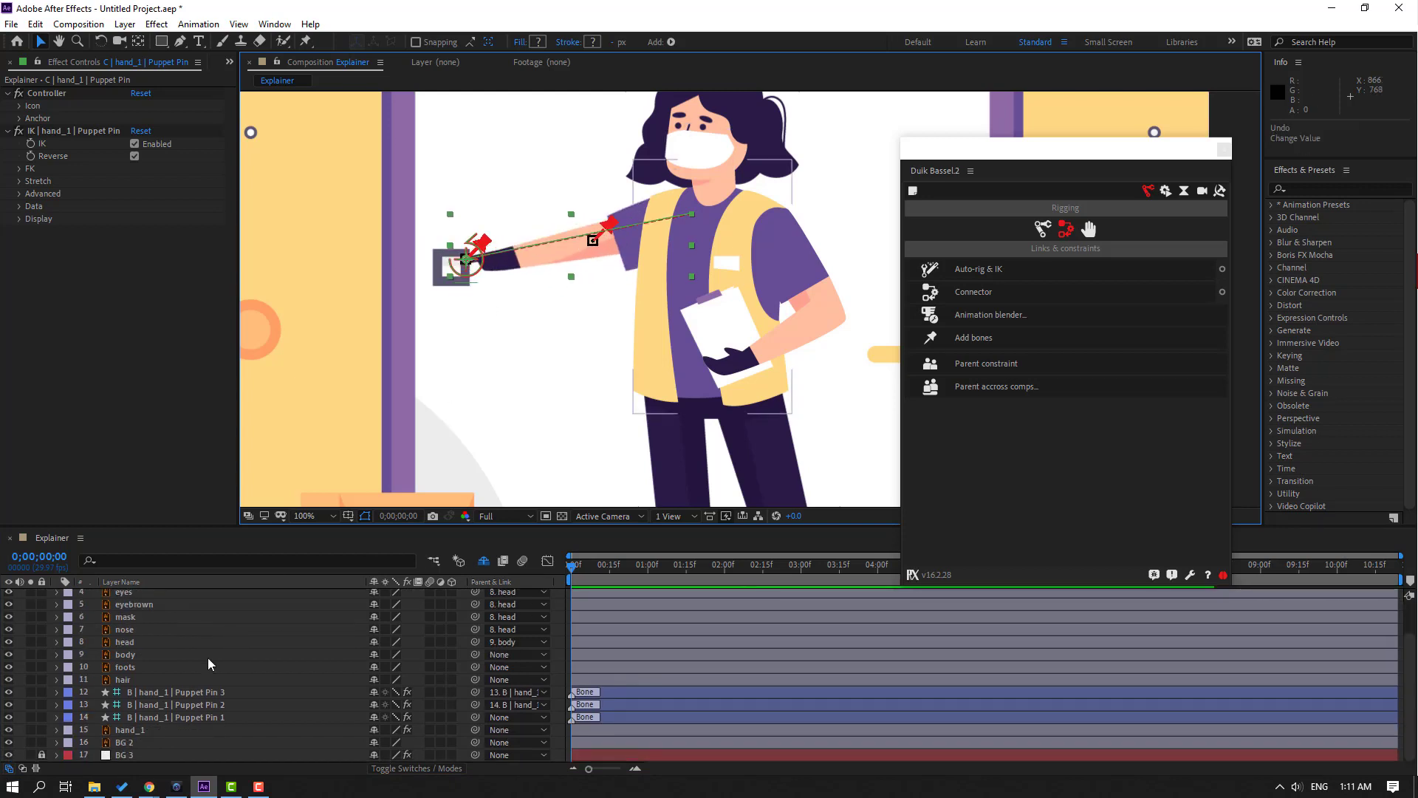
{"action": "scroll", "coordinate": [170, 701], "scroll_direction": "up", "scroll_amount": 1}
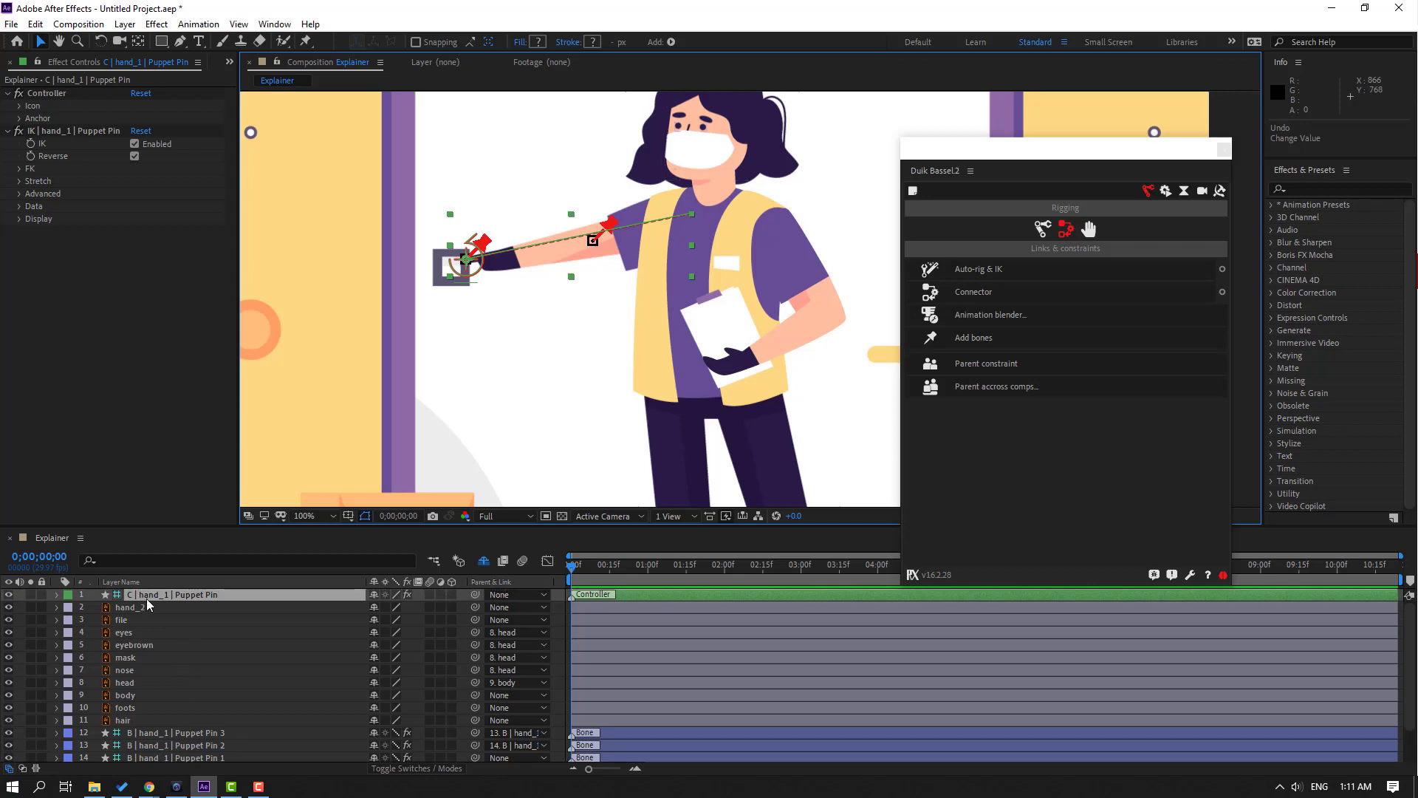
- Solo the hand_2 layer and place puppet position pins on its shoulder, elbow and hand
{"action": "left_click", "coordinate": [130, 608]}
{"action": "left_click", "coordinate": [30, 607]}
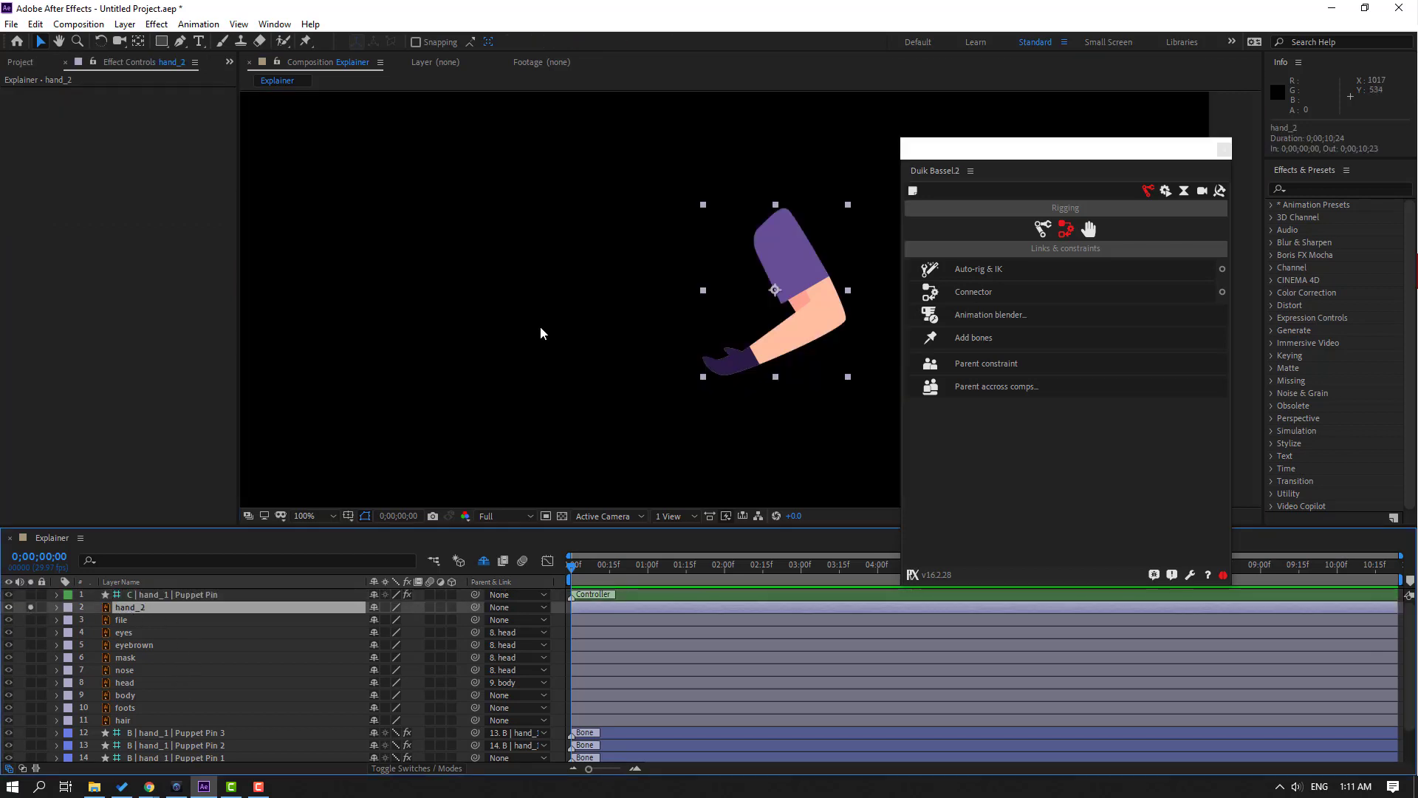
{"action": "left_click_drag", "start_coordinate": [684, 311], "coordinate": [510, 302]}
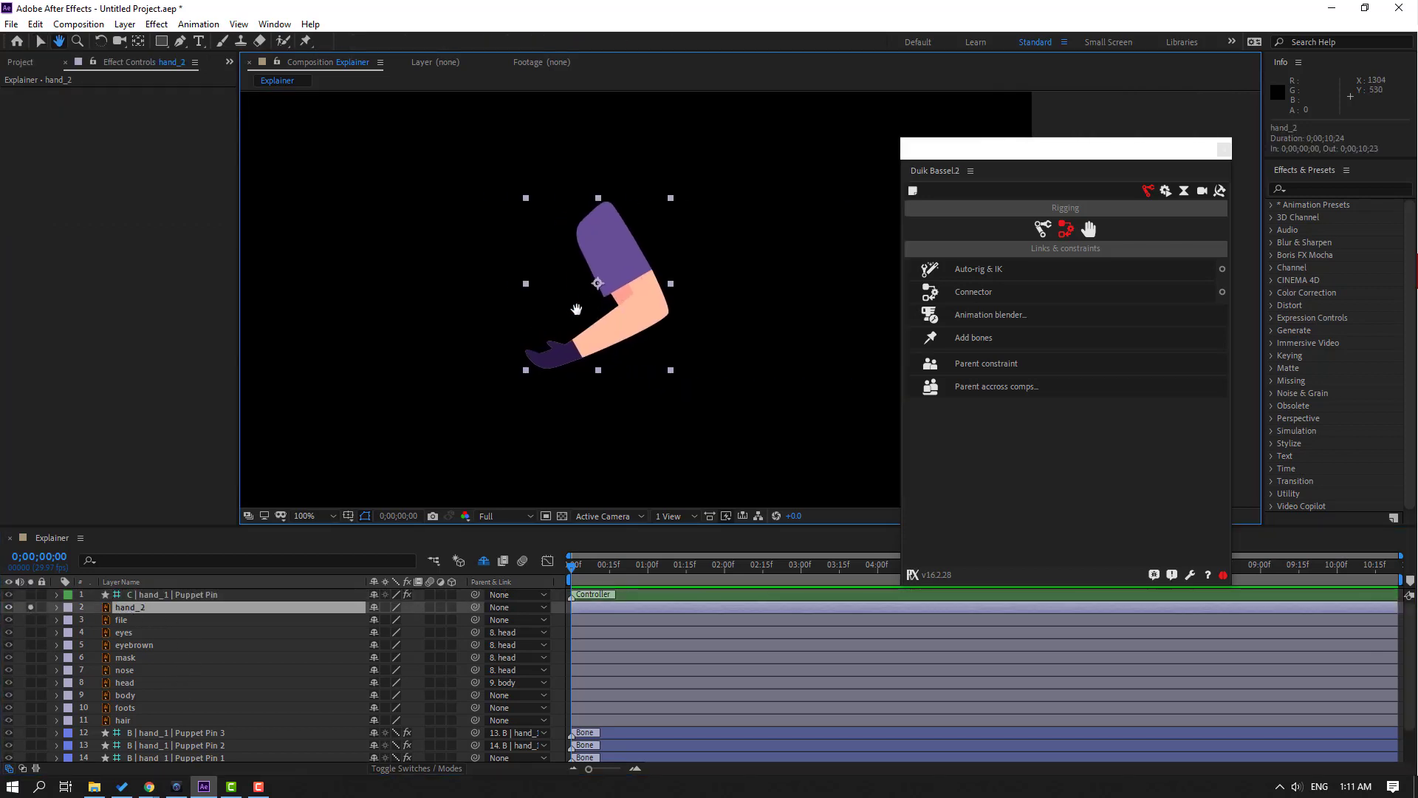
{"action": "left_click", "coordinate": [305, 42]}
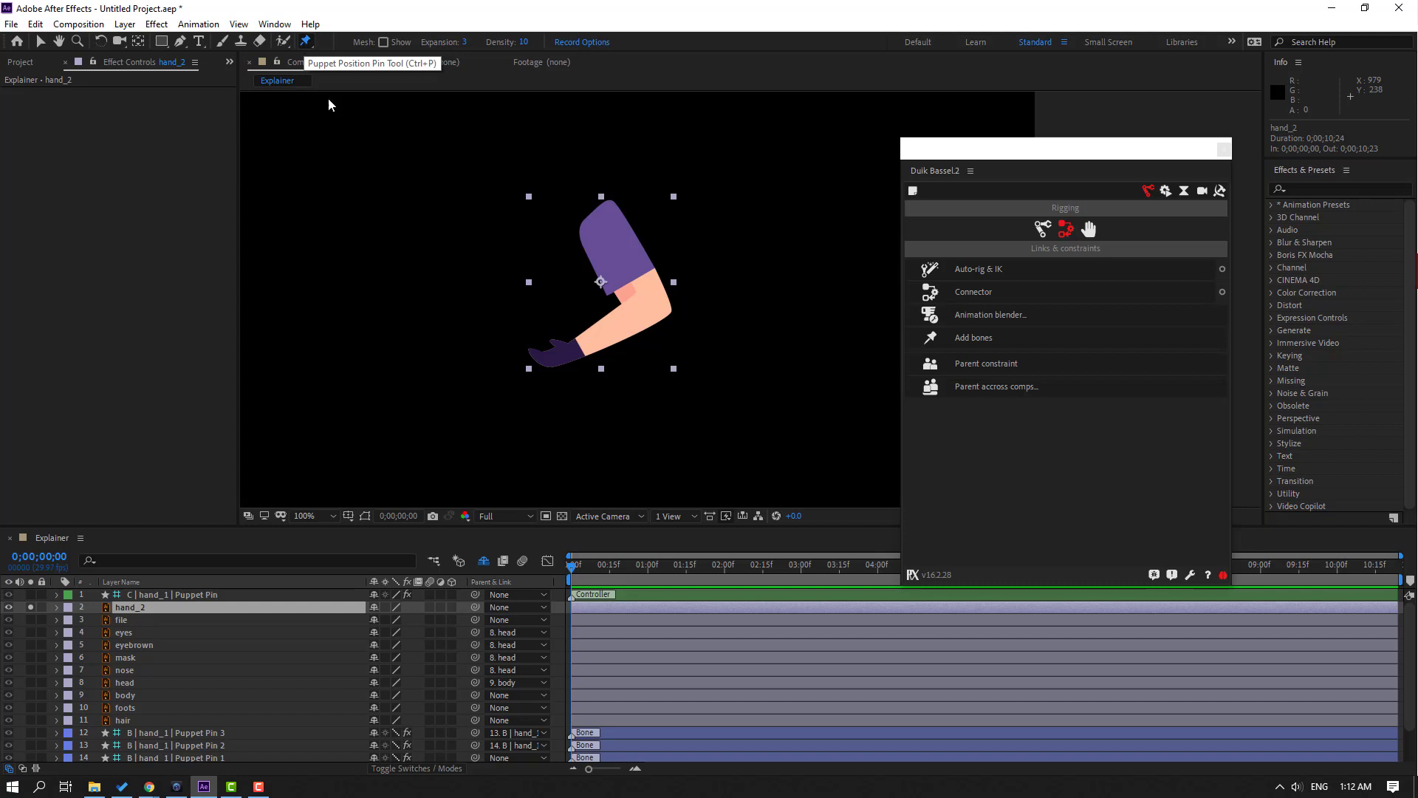
{"action": "left_click", "coordinate": [606, 212]}
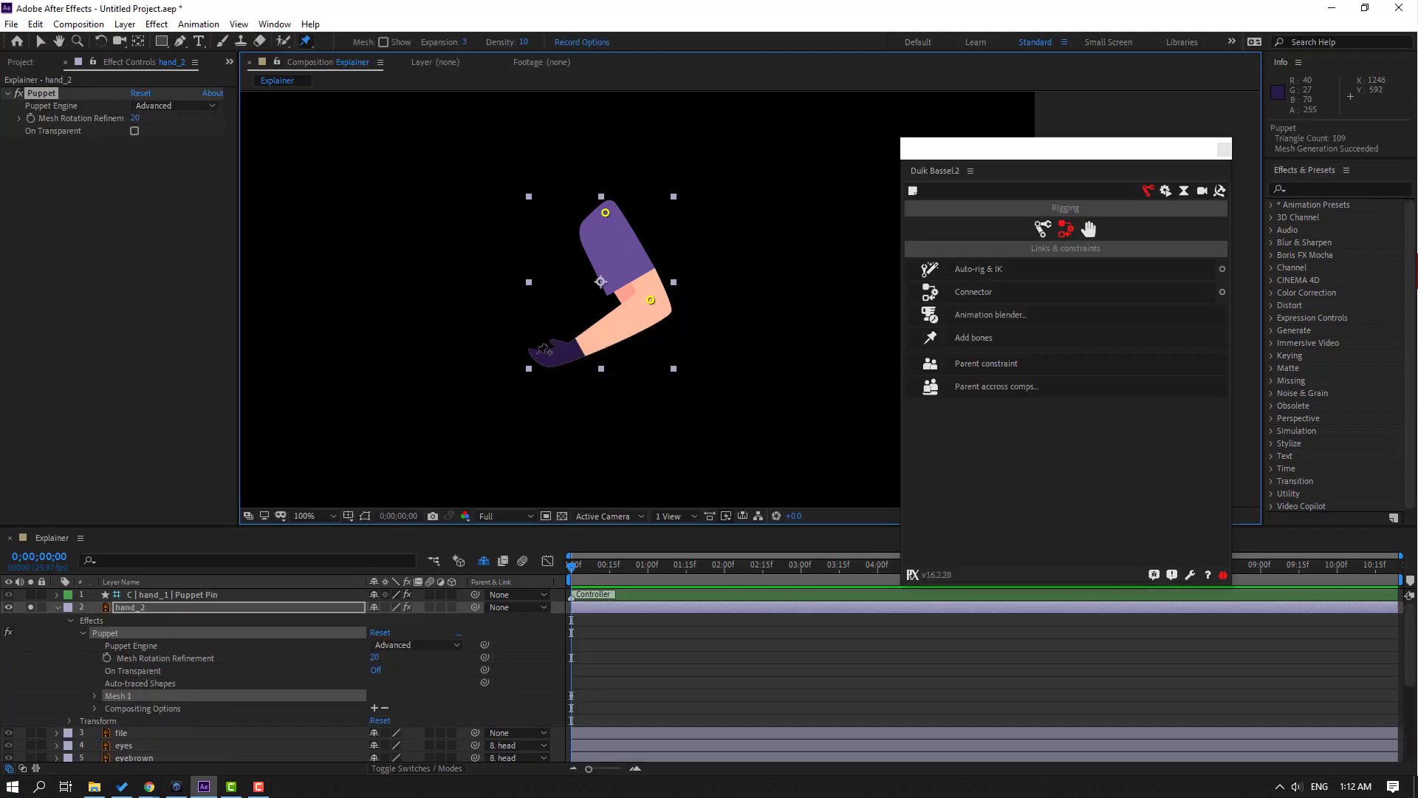
{"action": "left_click", "coordinate": [40, 42]}
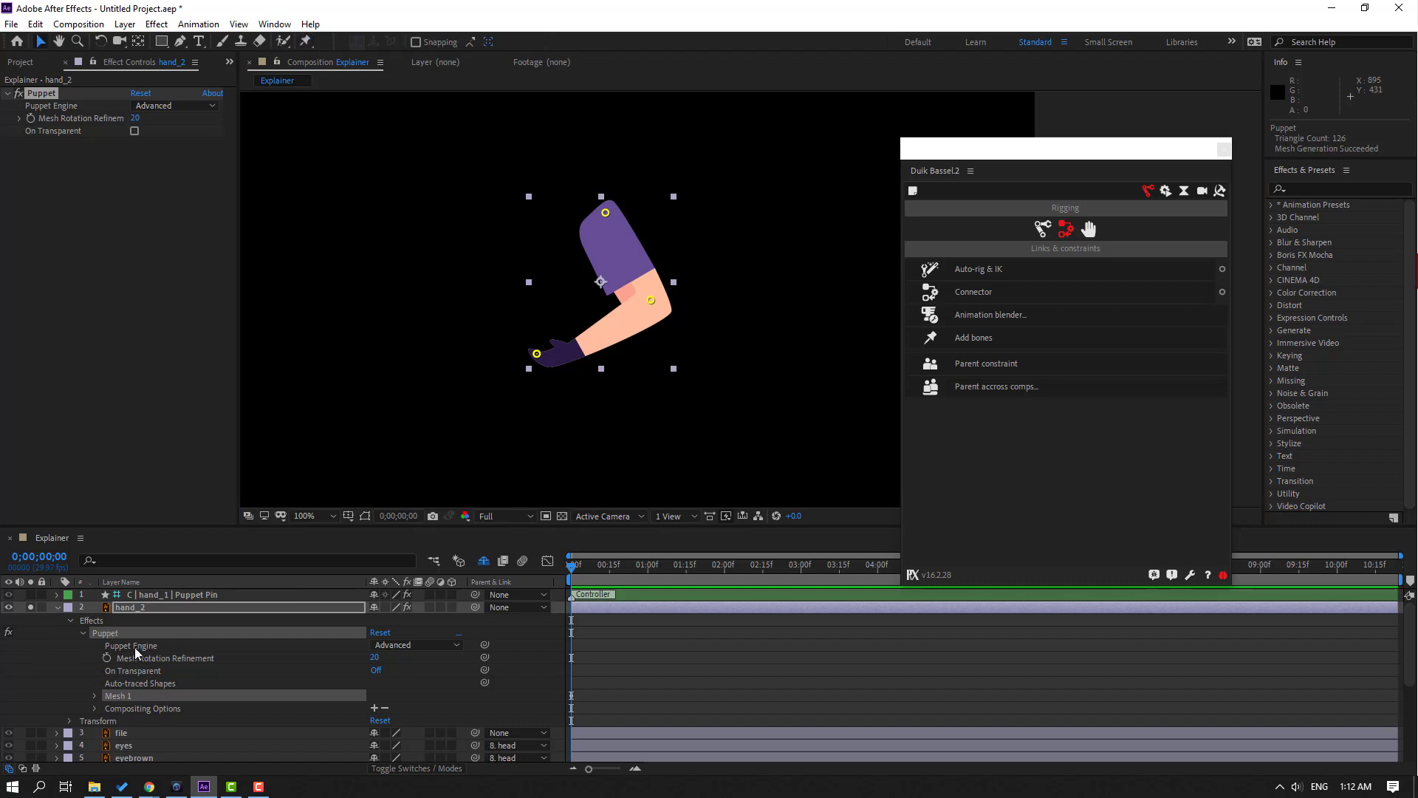
- Set the Puppet Engine of hand_2 to Legacy and add Duik bones to its puppet pins
{"action": "left_click", "coordinate": [388, 646]}
{"action": "left_click", "coordinate": [389, 661]}
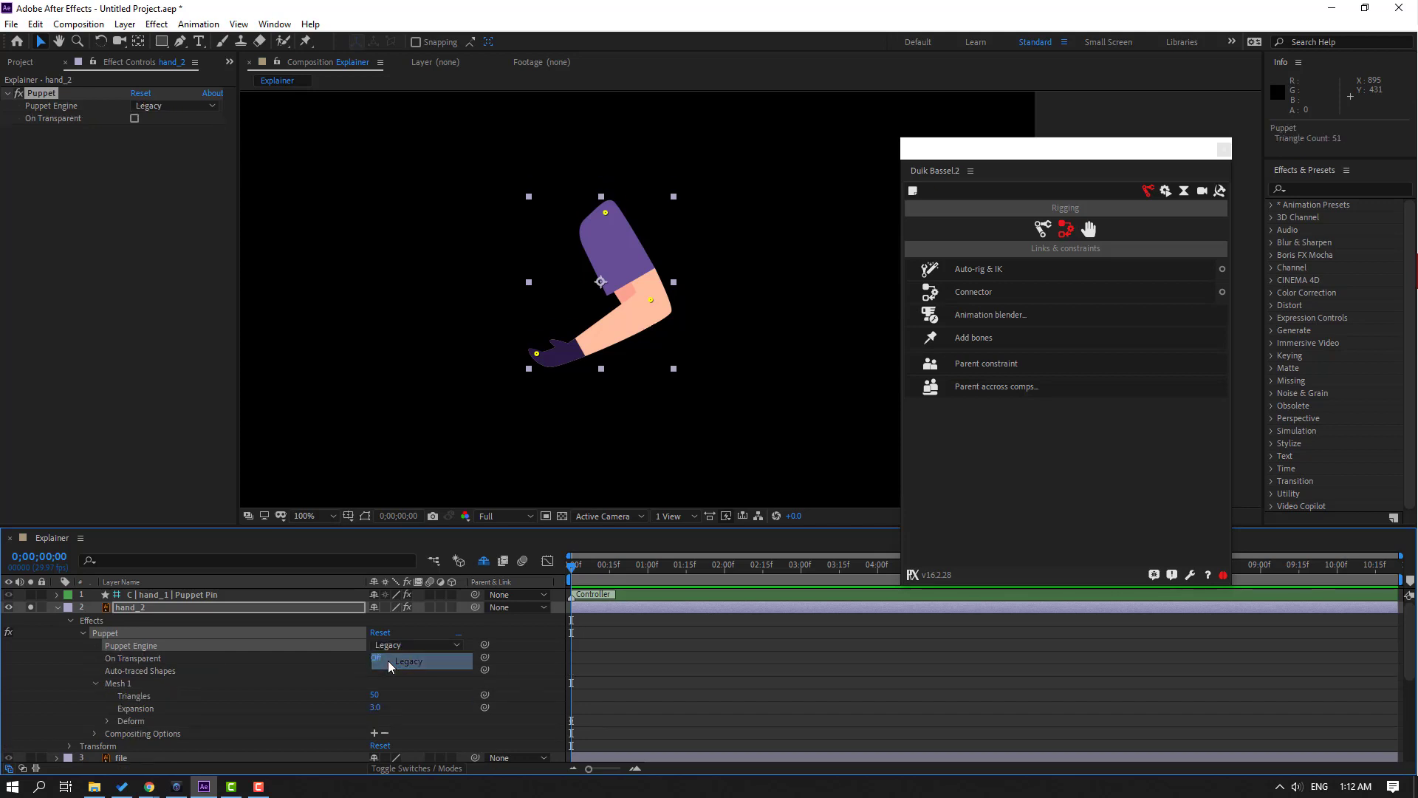
{"action": "left_click", "coordinate": [54, 668]}
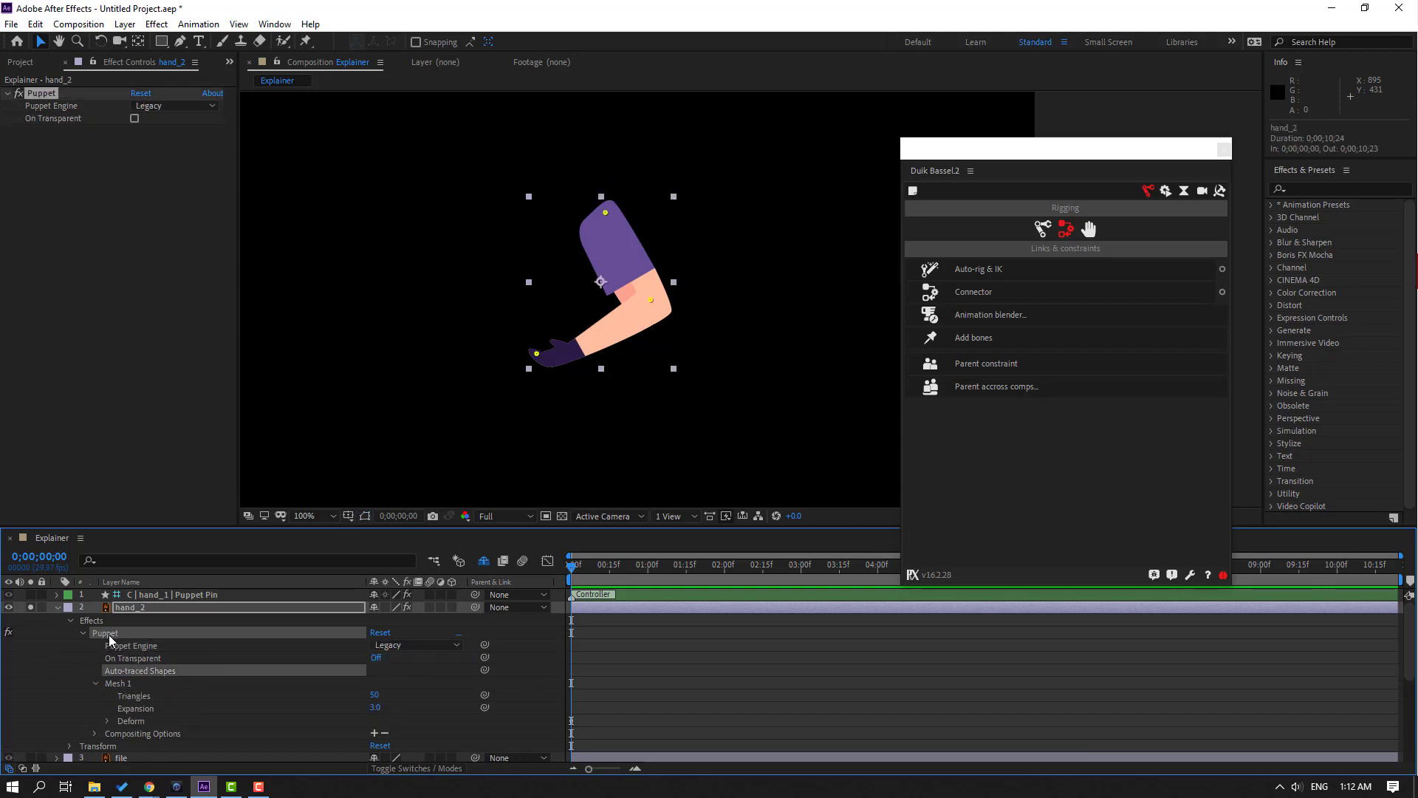
{"action": "left_click", "coordinate": [977, 339]}
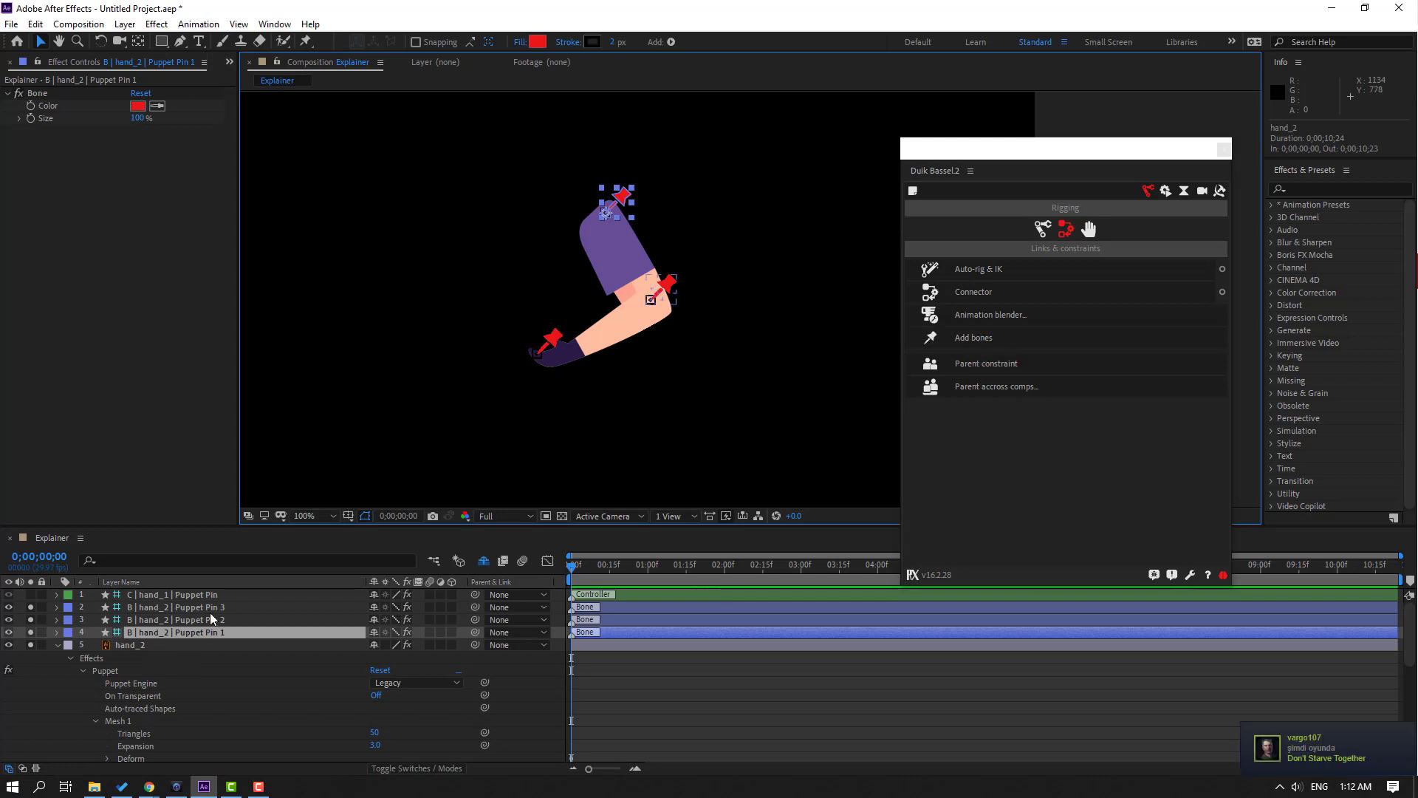
- Parent the hand_2 Puppet Pin 3 bone to Puppet Pin 2 and Puppet Pin 2 to Puppet Pin 1, and collapse the hand_2 layer
{"action": "left_click", "coordinate": [212, 608]}
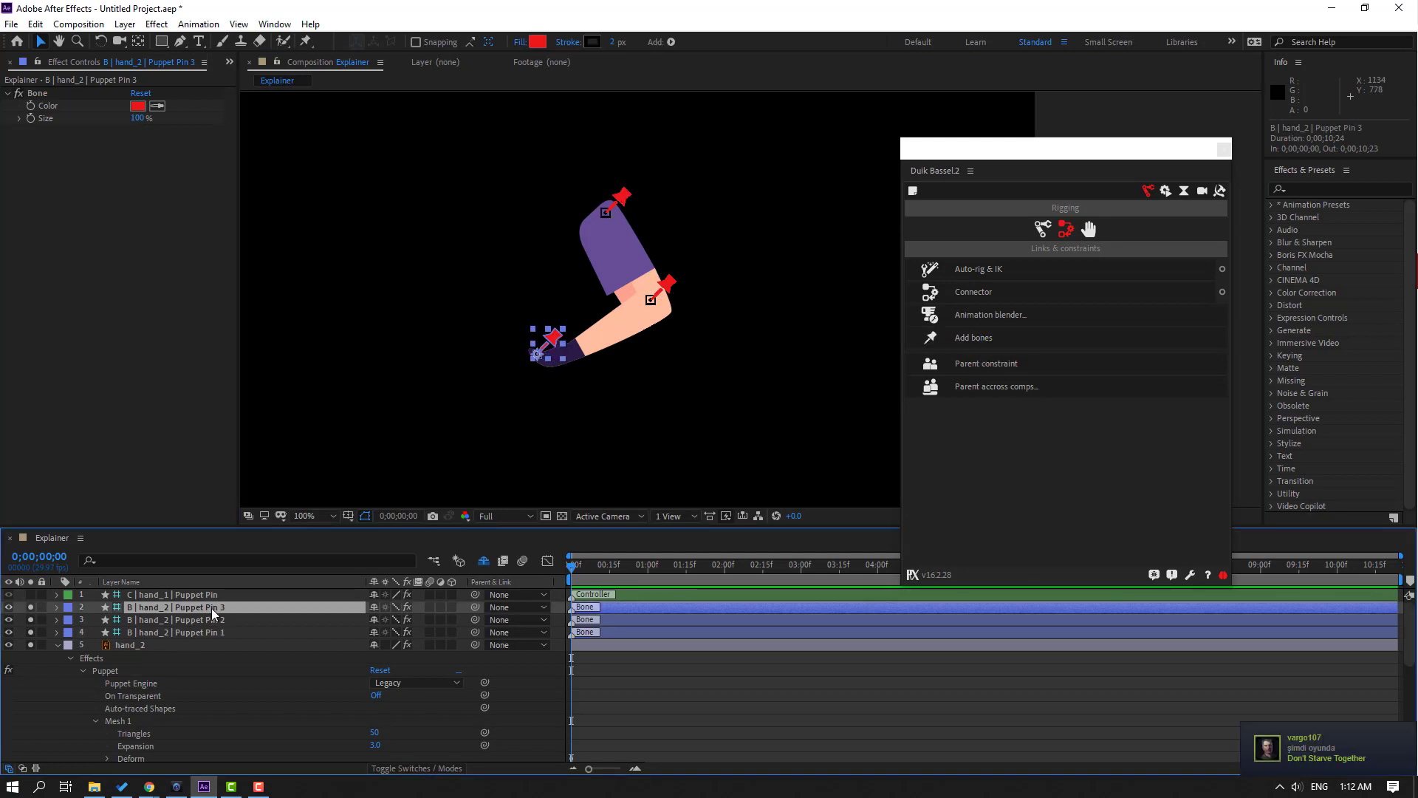
{"action": "left_click_drag", "start_coordinate": [475, 607], "coordinate": [472, 626]}
{"action": "left_click_drag", "start_coordinate": [264, 607], "coordinate": [207, 632]}
{"action": "left_click", "coordinate": [58, 645]}
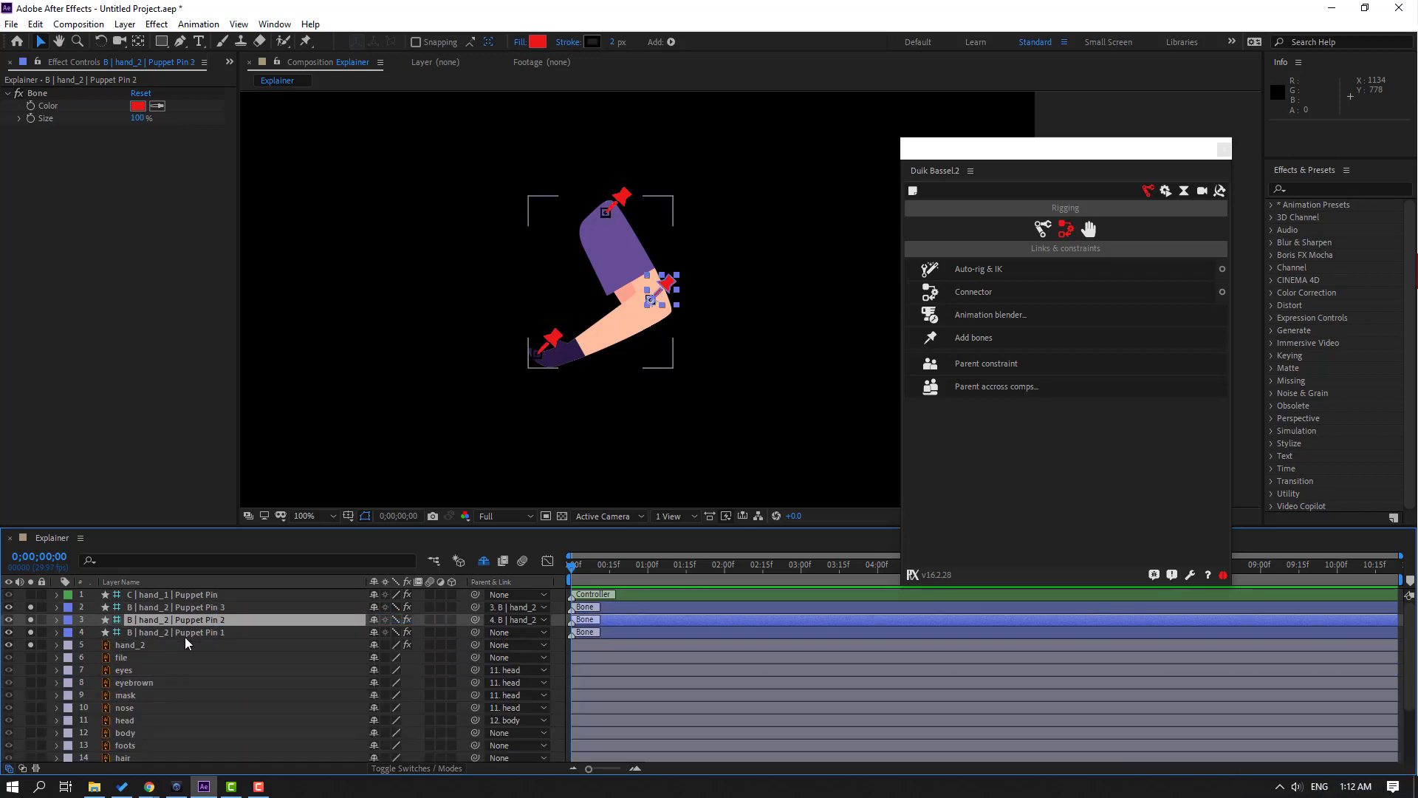
- Apply Duik's Auto-rig & IK to the three hand_2 bones and test the arm by moving its controller
{"action": "left_click", "coordinate": [184, 635]}
{"action": "left_click", "coordinate": [207, 607], "text": "ctrl"}
{"action": "left_click", "coordinate": [210, 619], "text": "ctrl"}
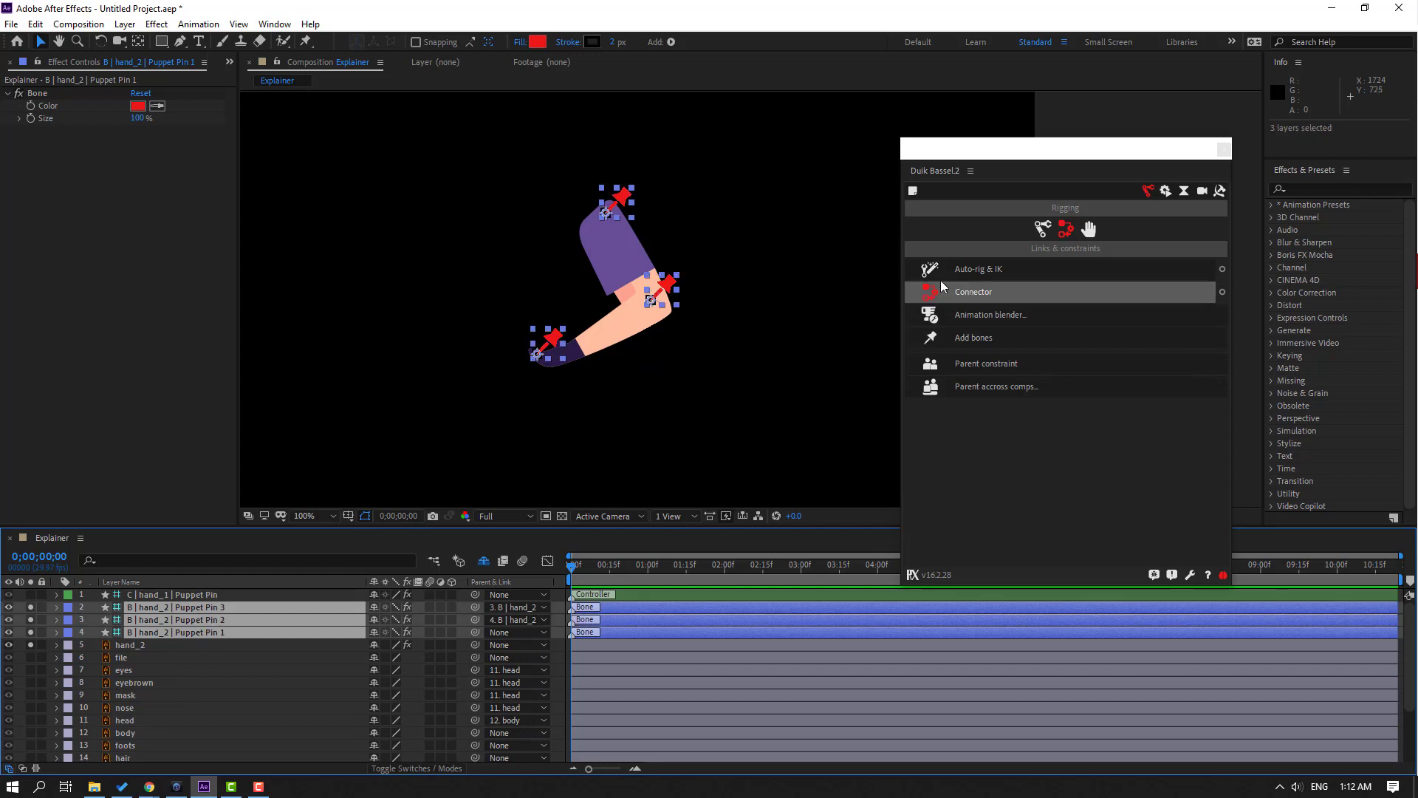
{"action": "left_click", "coordinate": [1014, 269]}
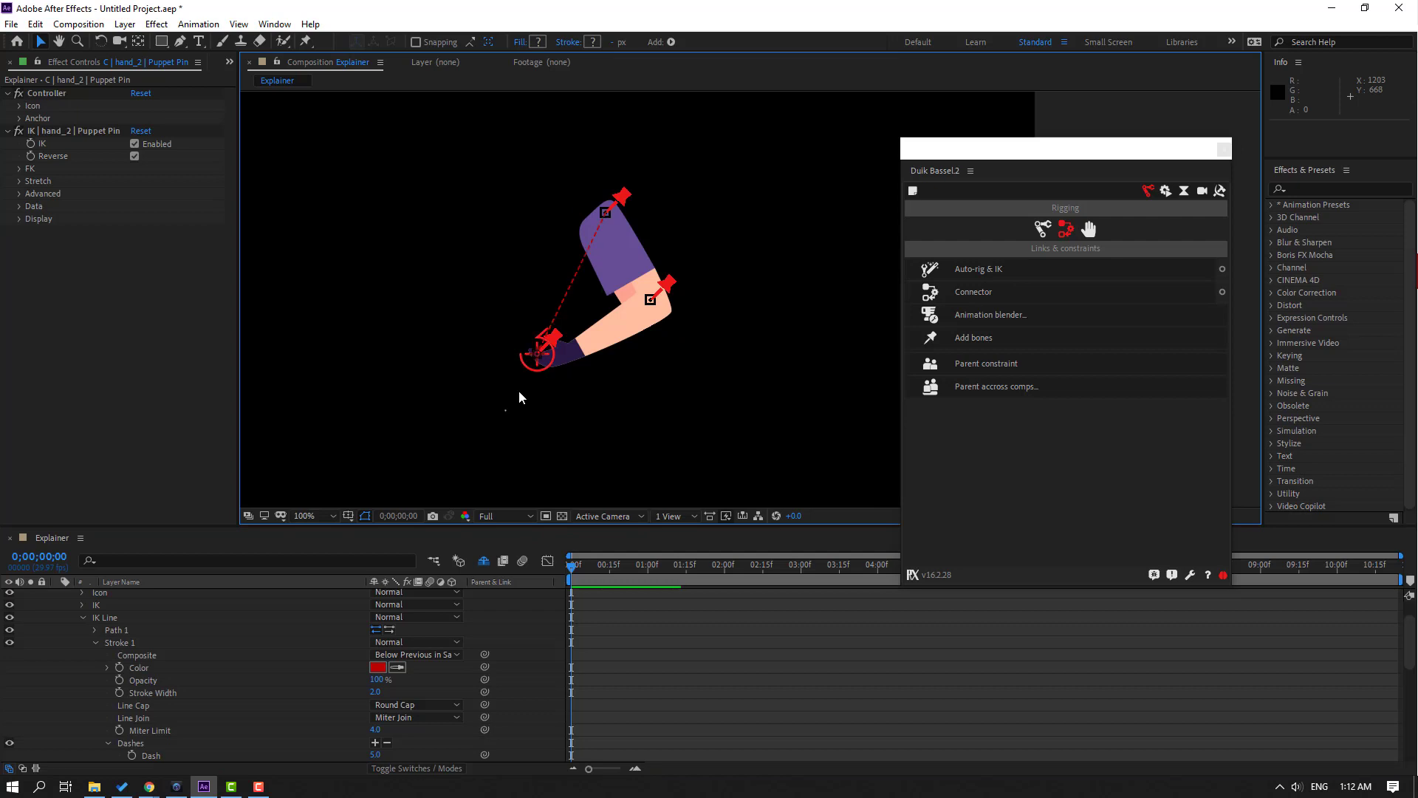
{"action": "mouse_move", "coordinate": [541, 377]}
{"action": "left_mouse_down"}
{"action": "mouse_move", "coordinate": [560, 367]}
{"action": "mouse_move", "coordinate": [531, 351]}
{"action": "left_mouse_up"}
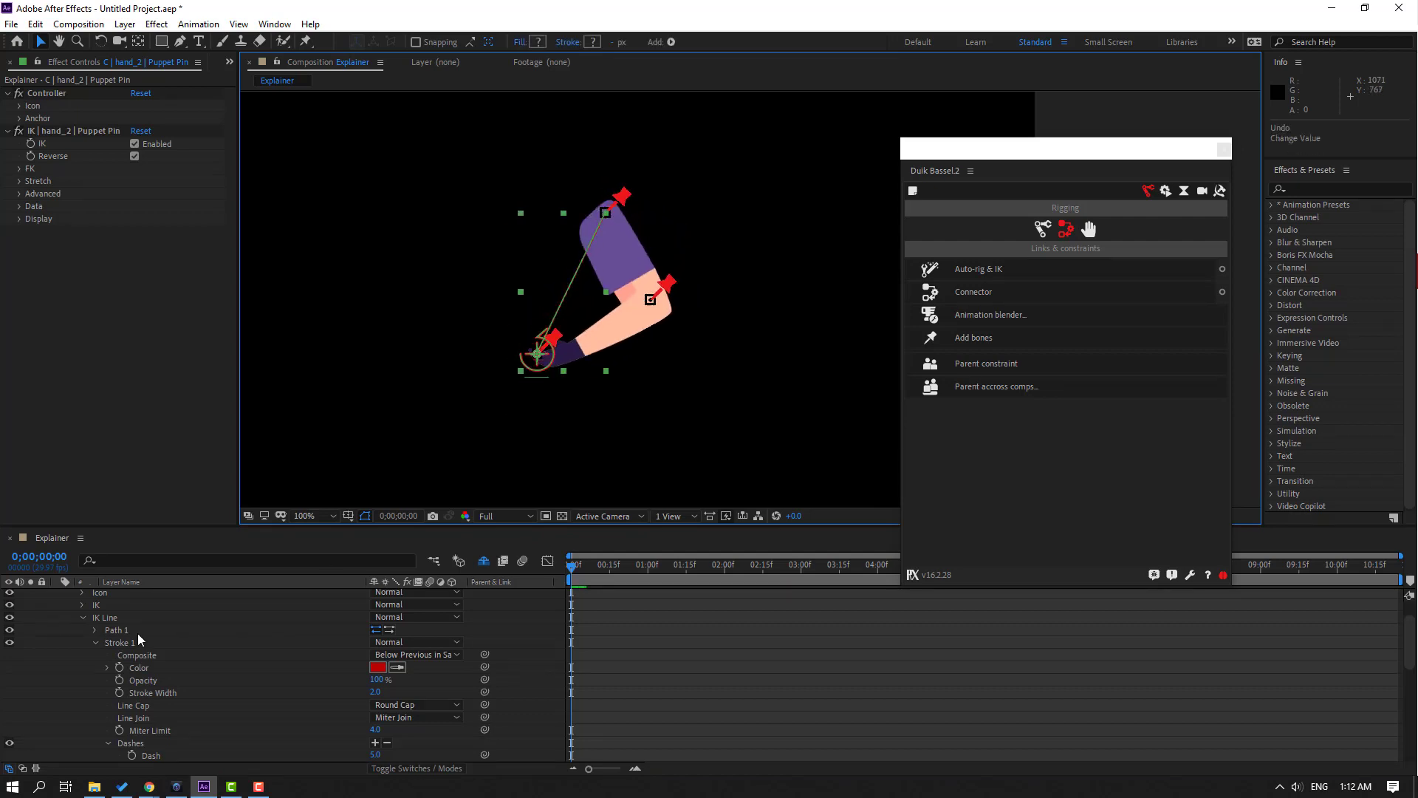
- Collapse the hand_2 controller layer, turn off solo for the hand_2 layer and its bones, and test-move the controller
{"action": "scroll", "coordinate": [138, 632], "scroll_direction": "up", "scroll_amount": 3}
{"action": "left_click", "coordinate": [55, 596]}
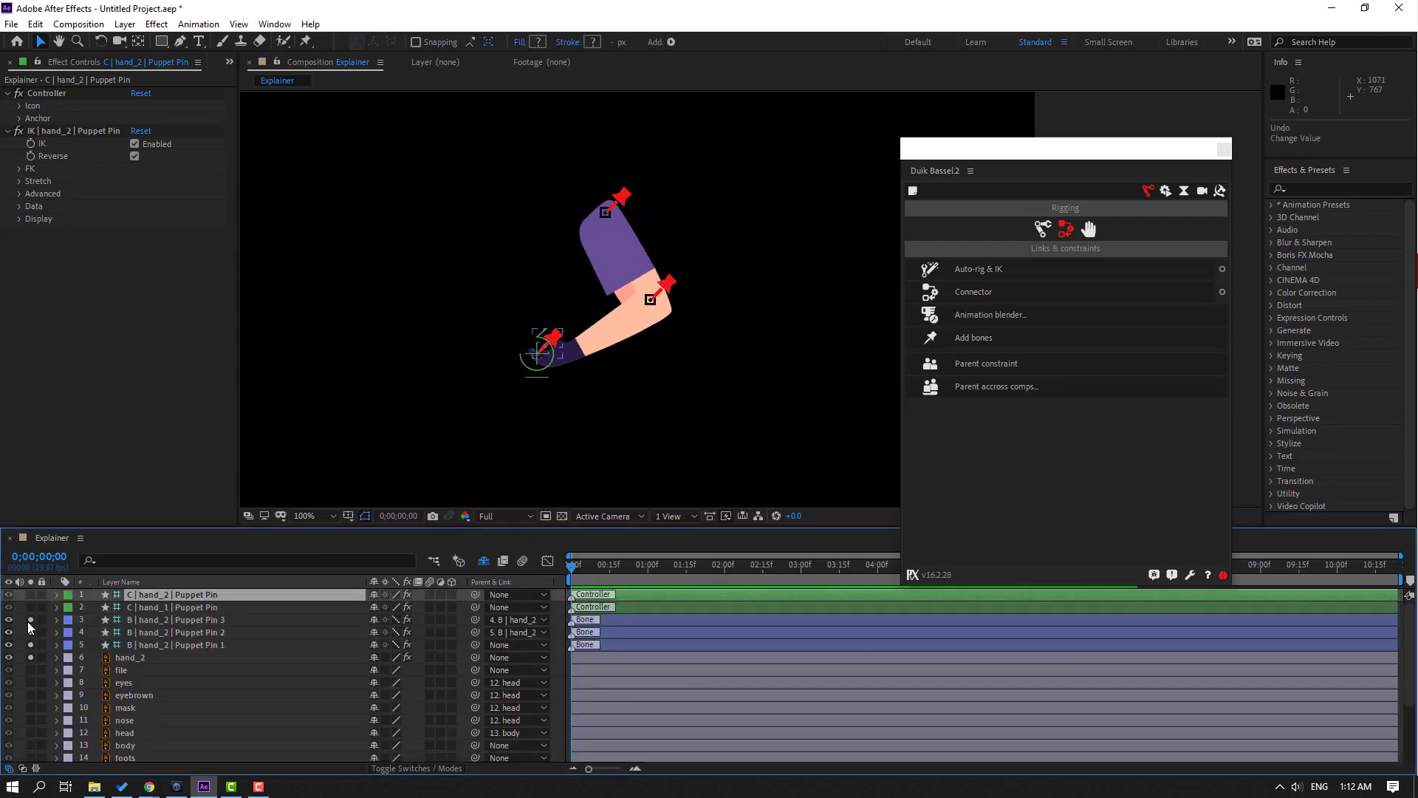
{"action": "left_click_drag", "start_coordinate": [31, 620], "coordinate": [28, 662]}
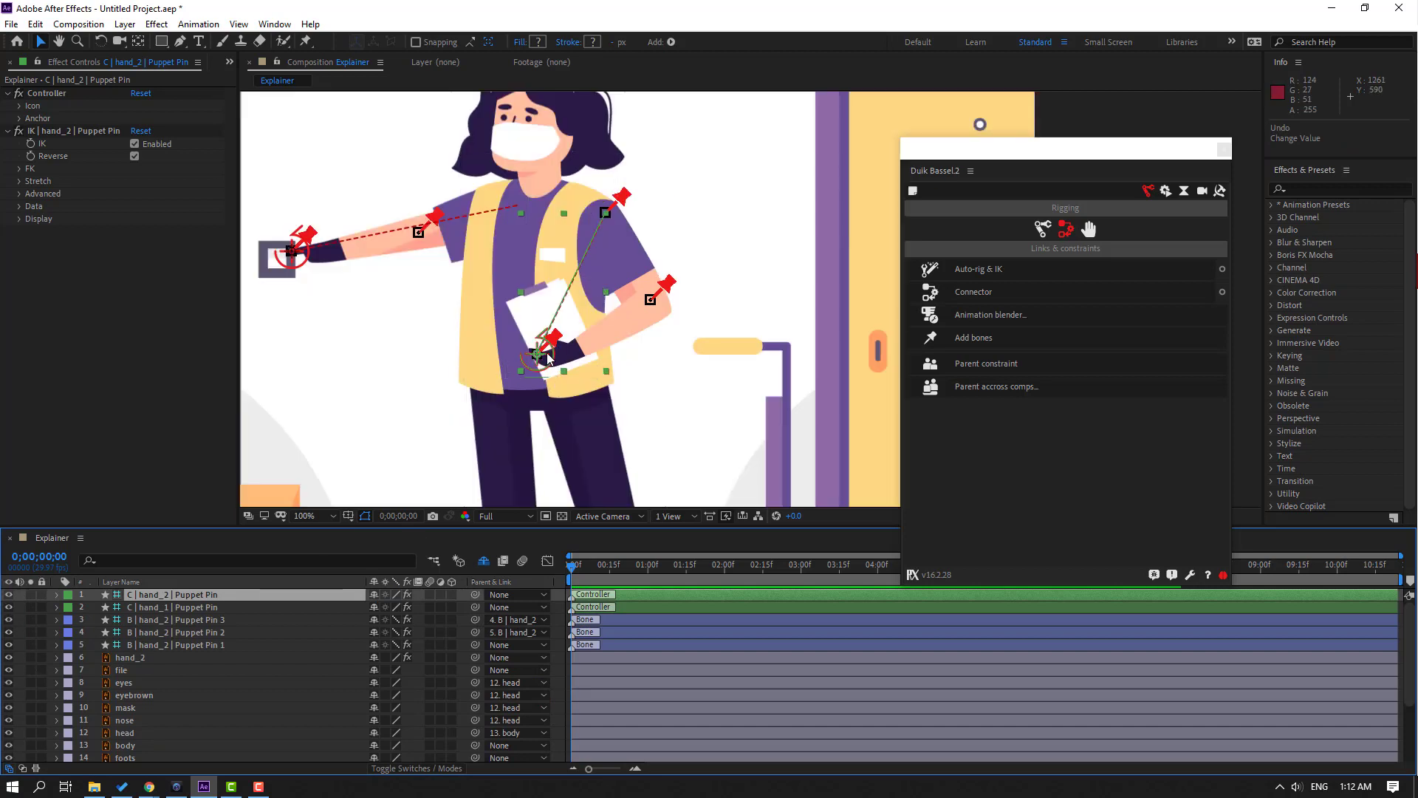
{"action": "left_click_drag", "start_coordinate": [548, 359], "coordinate": [547, 351]}
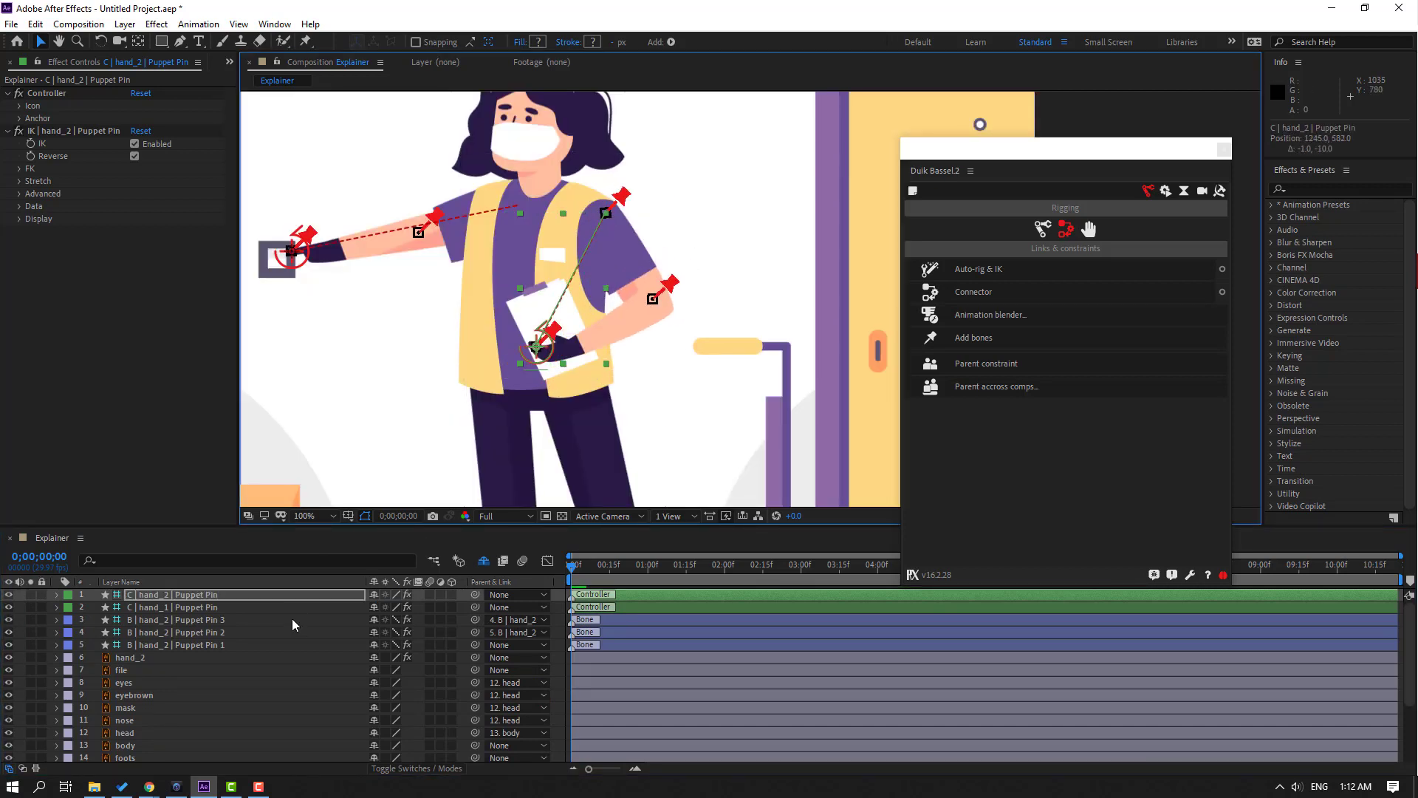
- Parent the file layer to the hand_2 controller and test the link by moving the controller, undoing the movement
{"action": "left_click", "coordinate": [123, 671]}
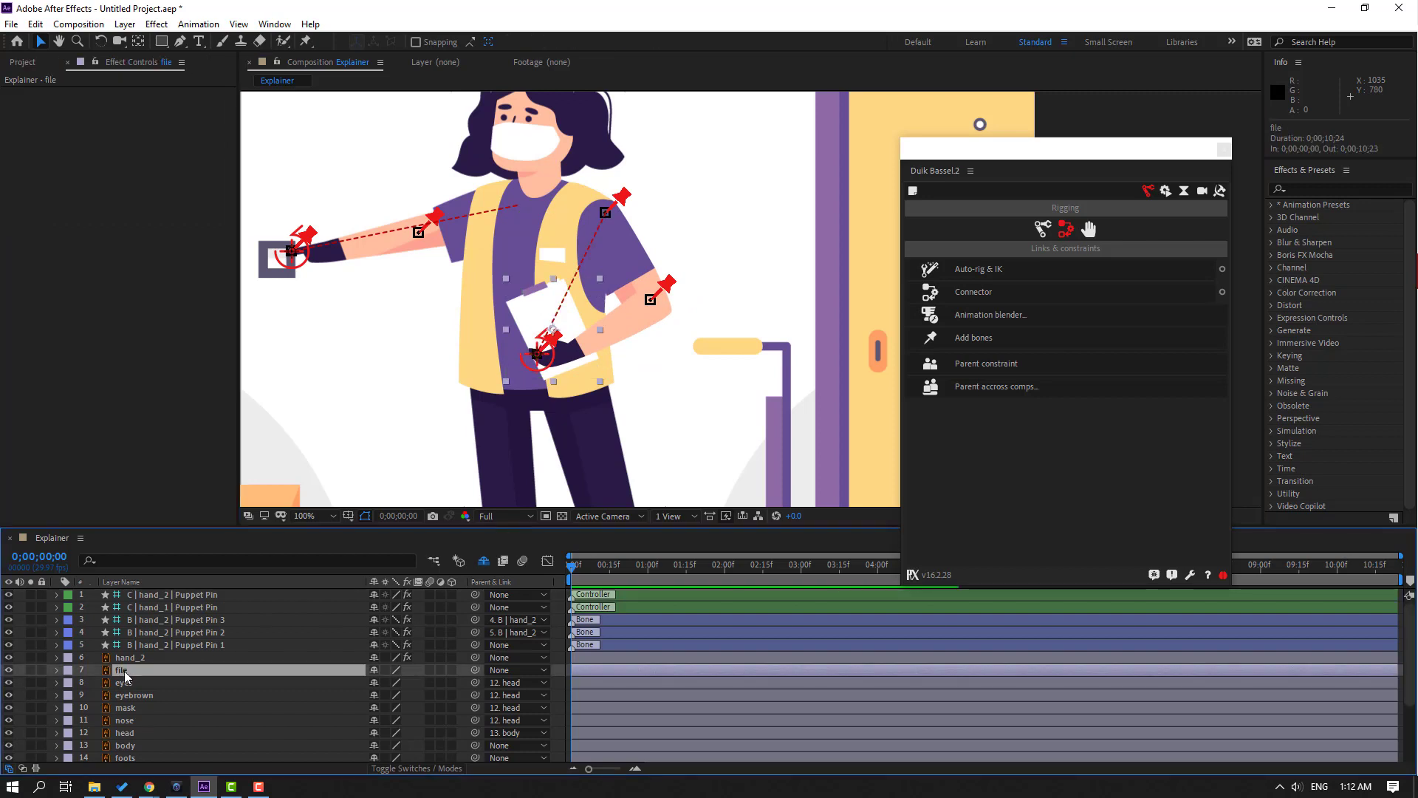
{"action": "left_click_drag", "start_coordinate": [474, 670], "coordinate": [158, 599]}
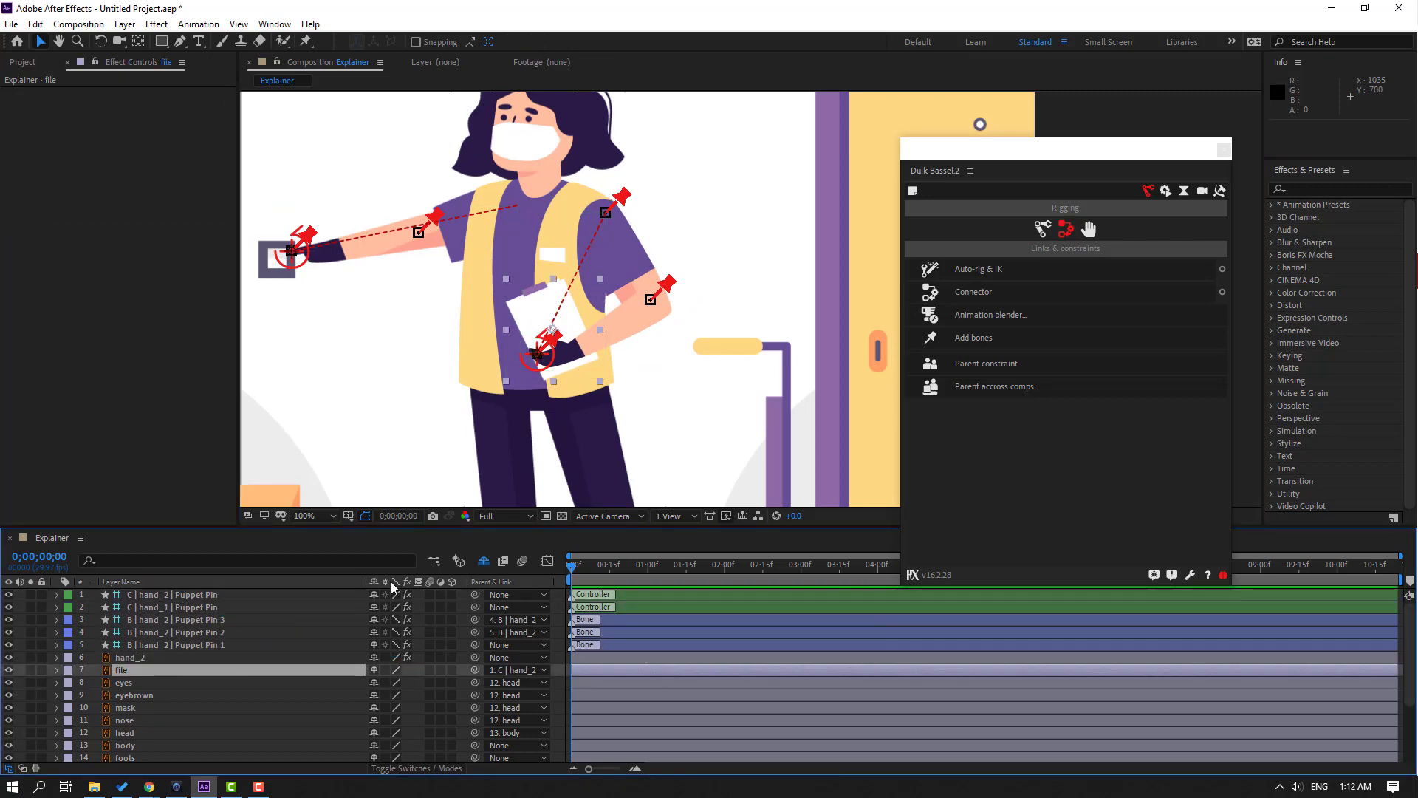
{"action": "left_click", "coordinate": [177, 601]}
{"action": "mouse_move", "coordinate": [533, 368]}
{"action": "left_mouse_down"}
{"action": "mouse_move", "coordinate": [579, 320]}
{"action": "mouse_move", "coordinate": [556, 358]}
{"action": "mouse_move", "coordinate": [537, 355]}
{"action": "left_mouse_up"}
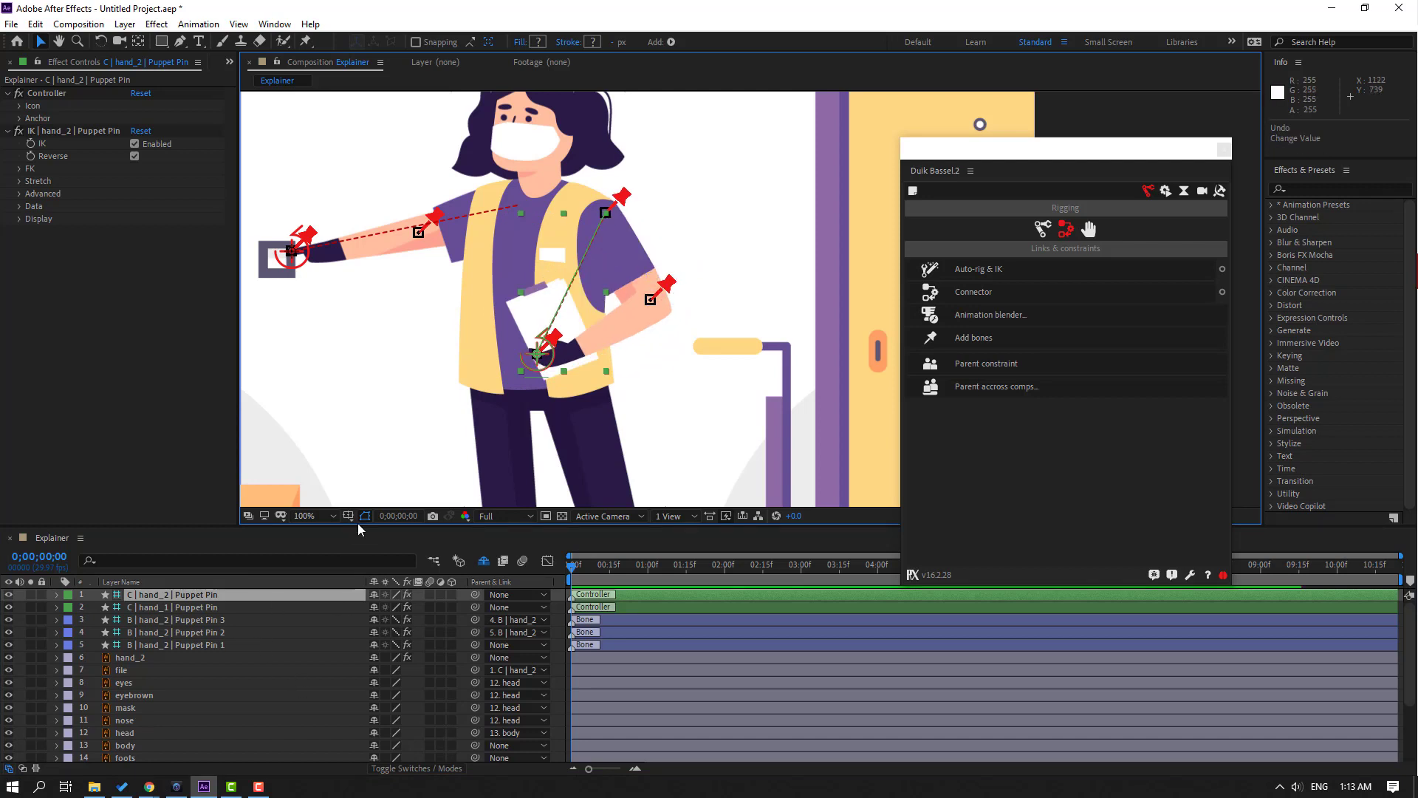
- Enlarge the timeline and parent the Puppet Pin 1 bones of both hand_1 and hand_2 to the body layer
{"action": "left_click_drag", "start_coordinate": [357, 524], "coordinate": [357, 418]}
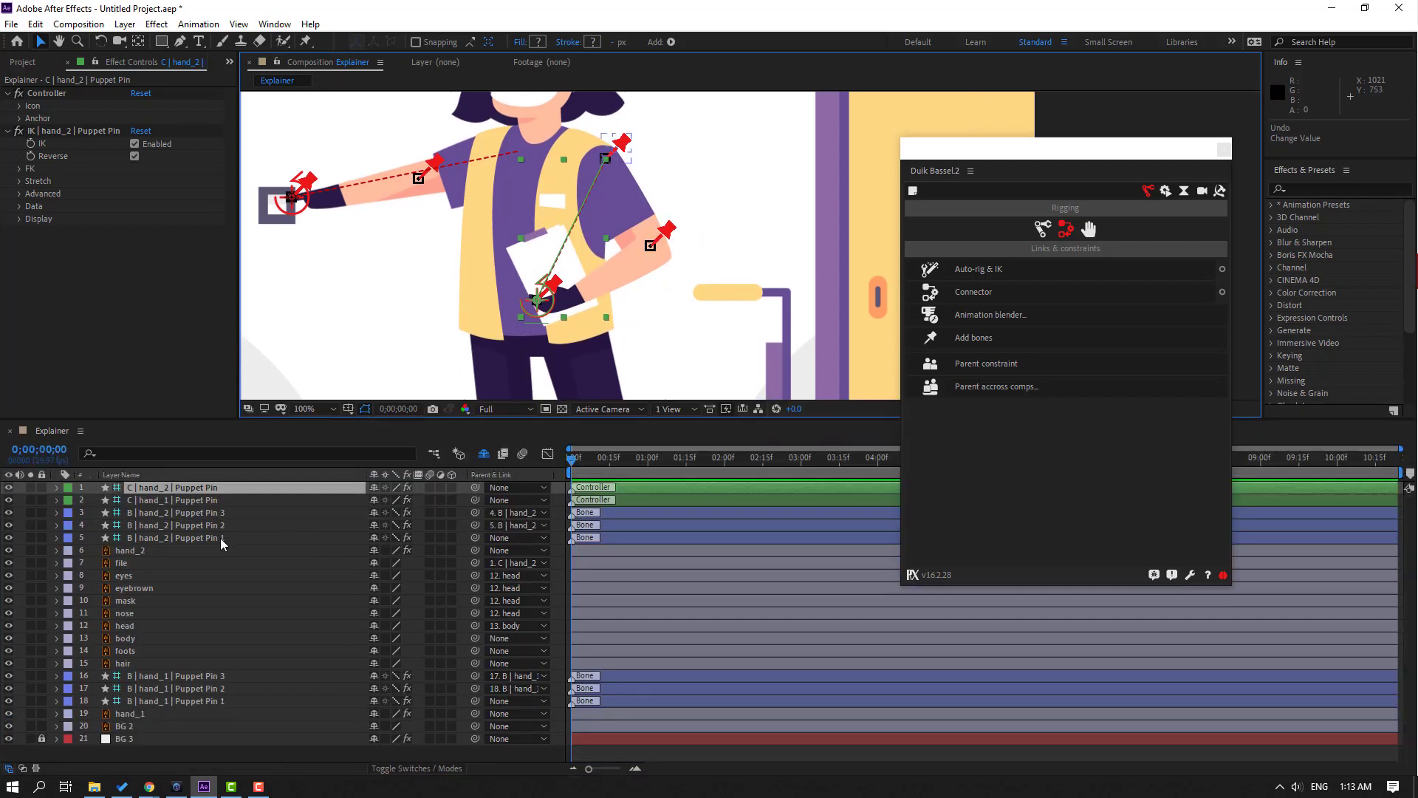
{"action": "left_click", "coordinate": [219, 539]}
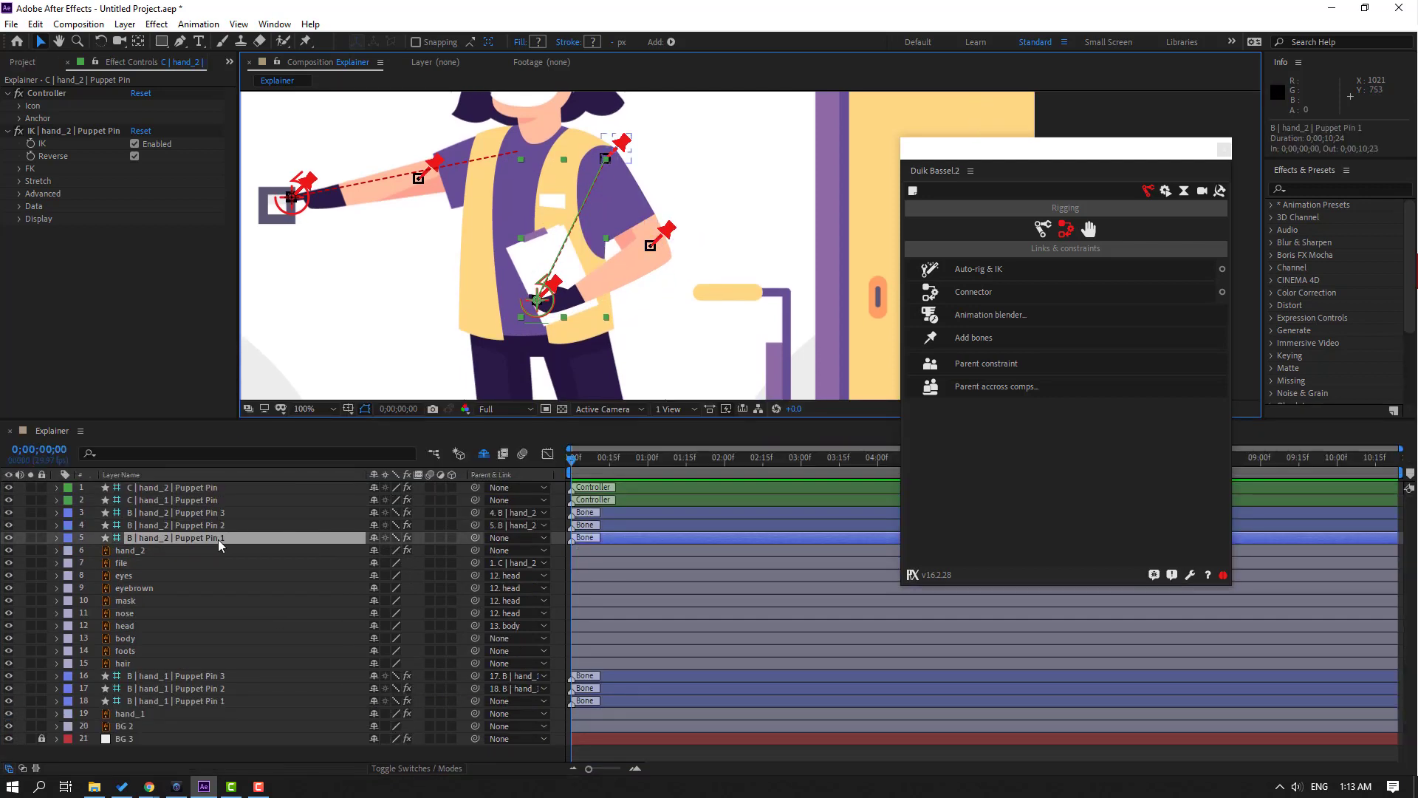
{"action": "left_click", "coordinate": [188, 700], "text": "ctrl"}
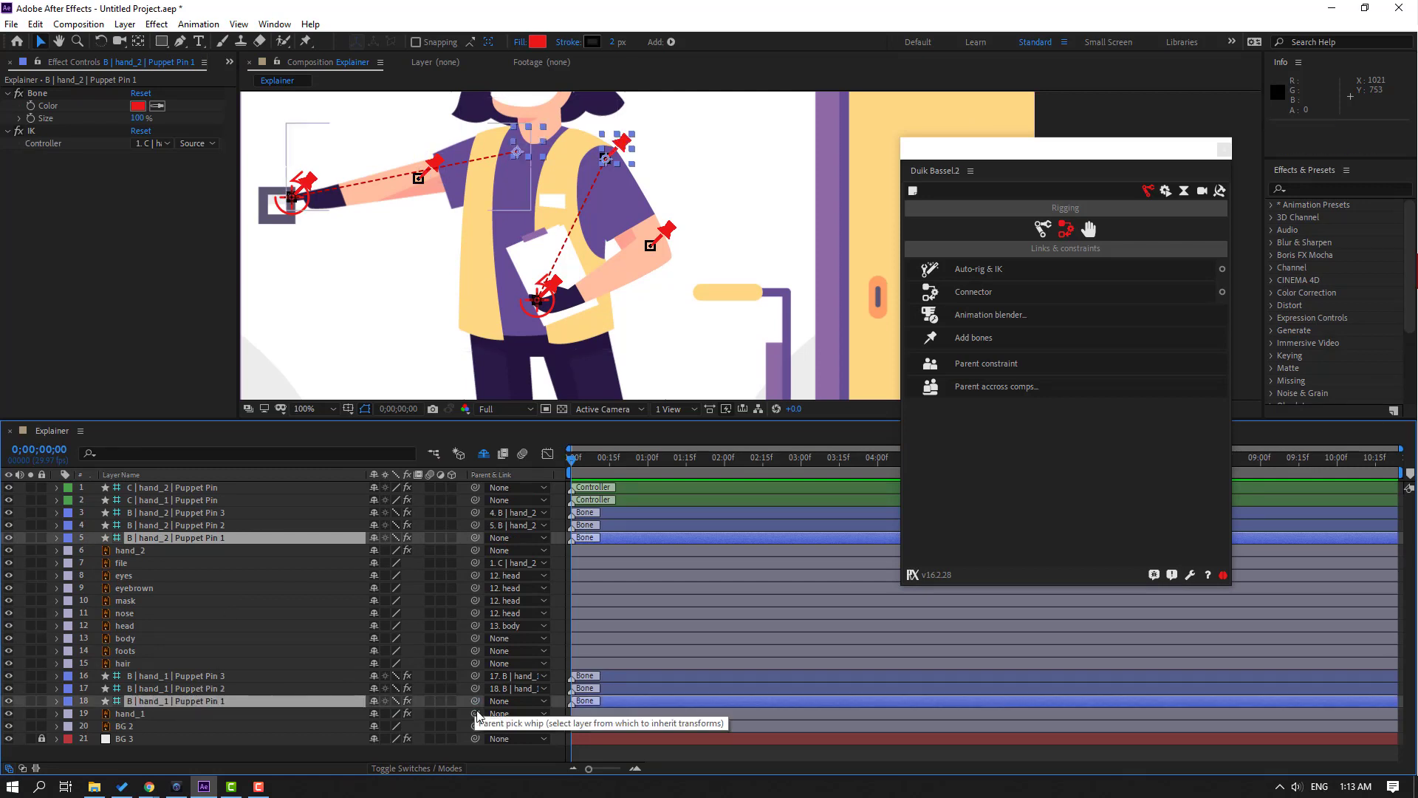
{"action": "left_click_drag", "start_coordinate": [475, 701], "coordinate": [124, 638]}
{"action": "key", "text": "comma"}
{"action": "key", "text": "comma"}
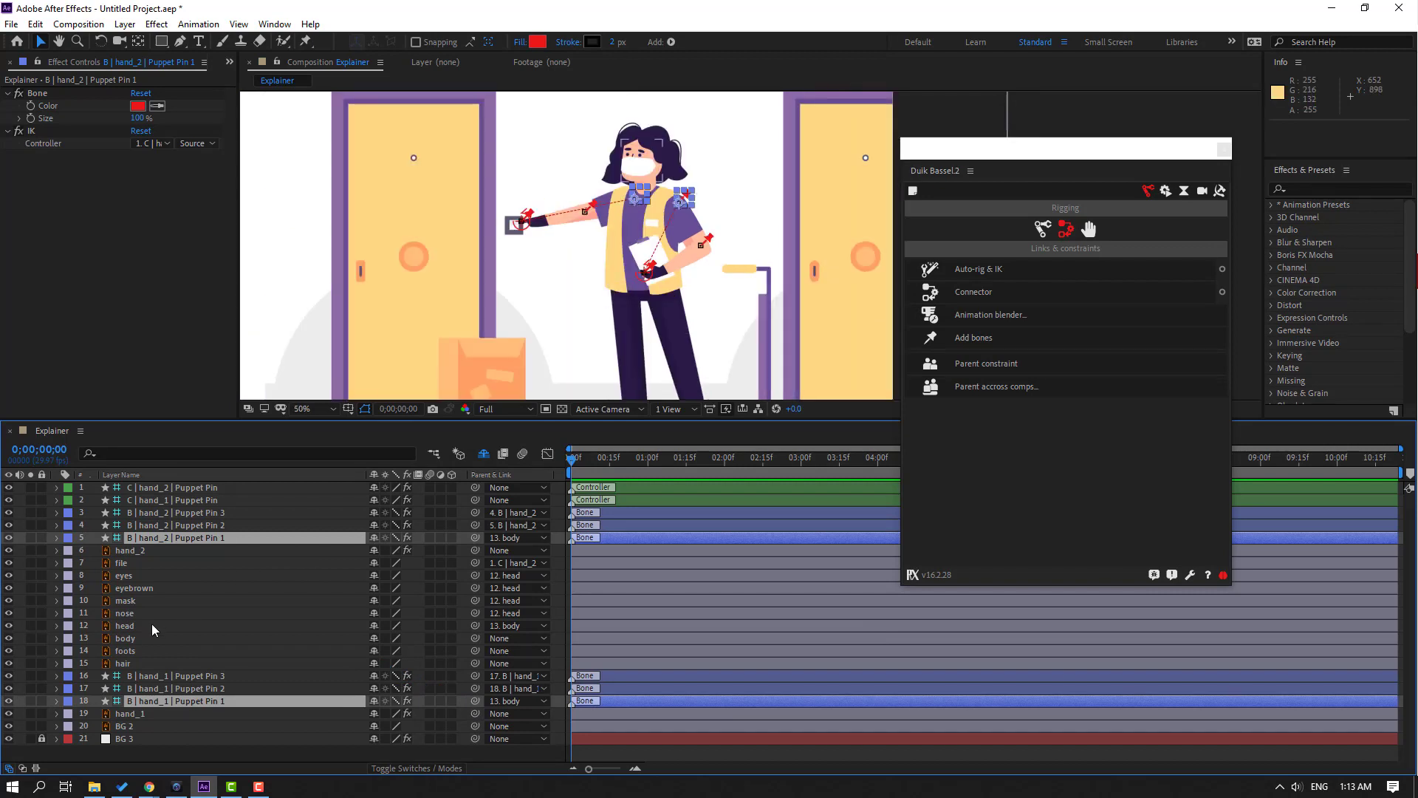
- Test the arm parenting by rotating the body layer, and undo the rotation
{"action": "left_click", "coordinate": [138, 641]}
{"action": "key", "text": "r"}
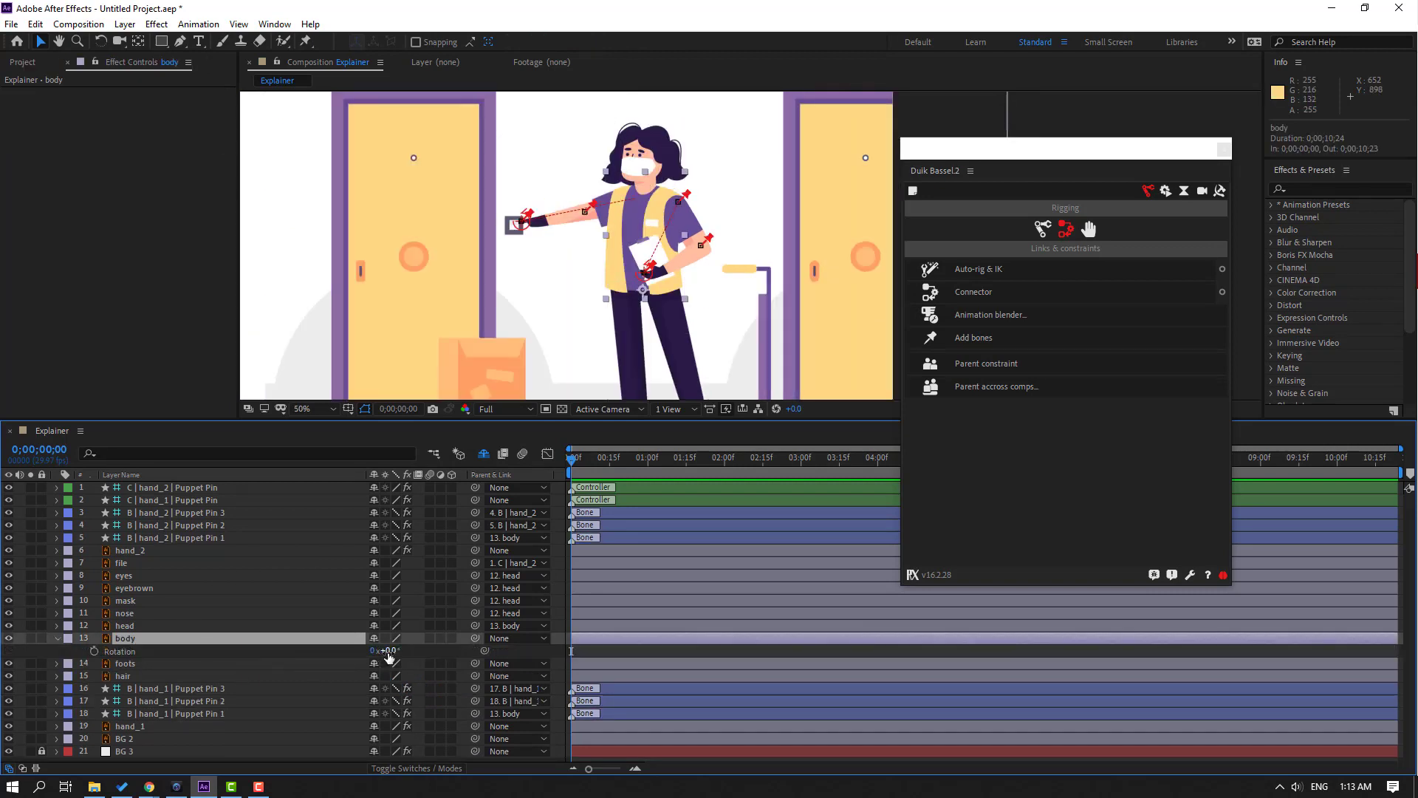
{"action": "mouse_move", "coordinate": [381, 650]}
{"action": "left_mouse_down"}
{"action": "mouse_move", "coordinate": [399, 650]}
{"action": "mouse_move", "coordinate": [385, 650]}
{"action": "left_mouse_up"}
{"action": "key", "text": "ctrl+z"}
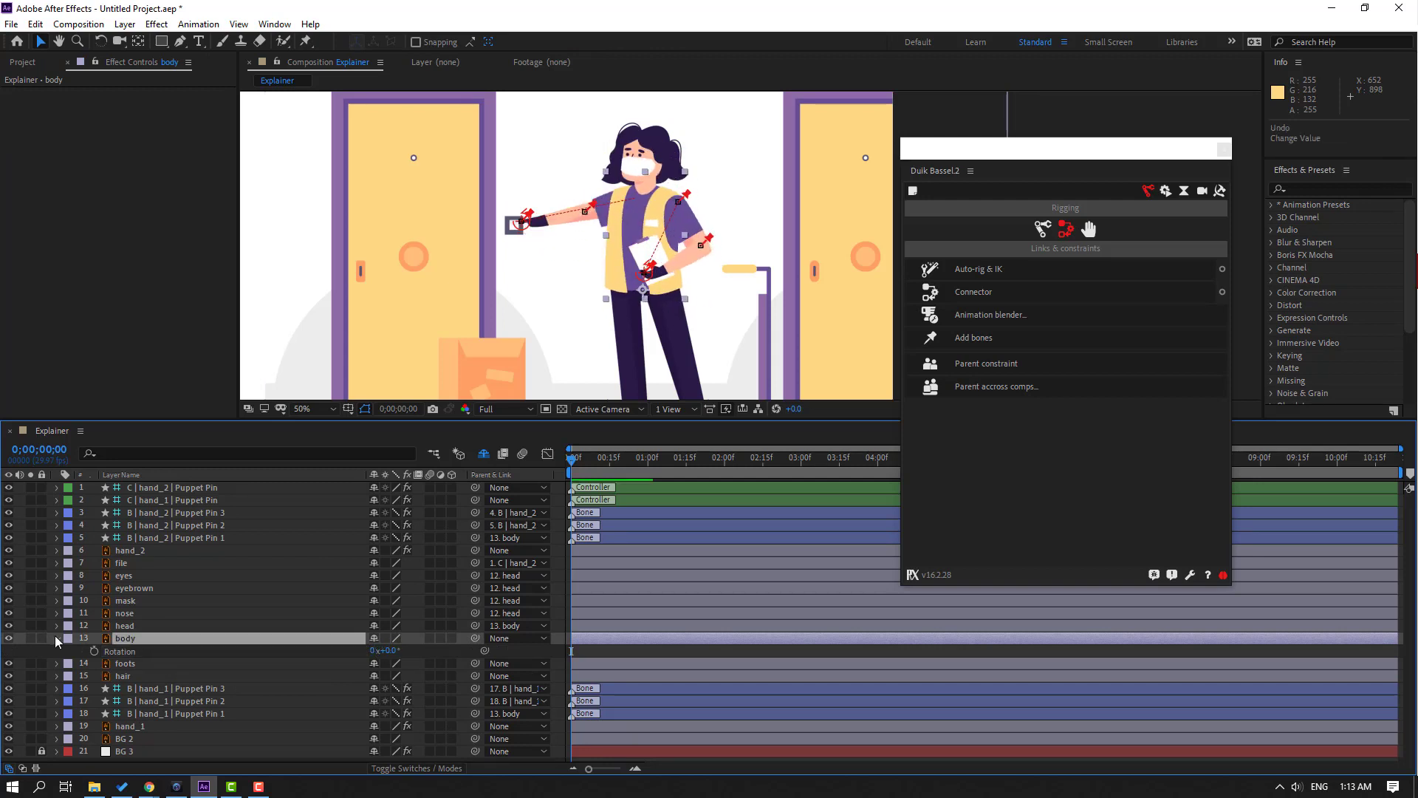
{"action": "left_click", "coordinate": [56, 638]}
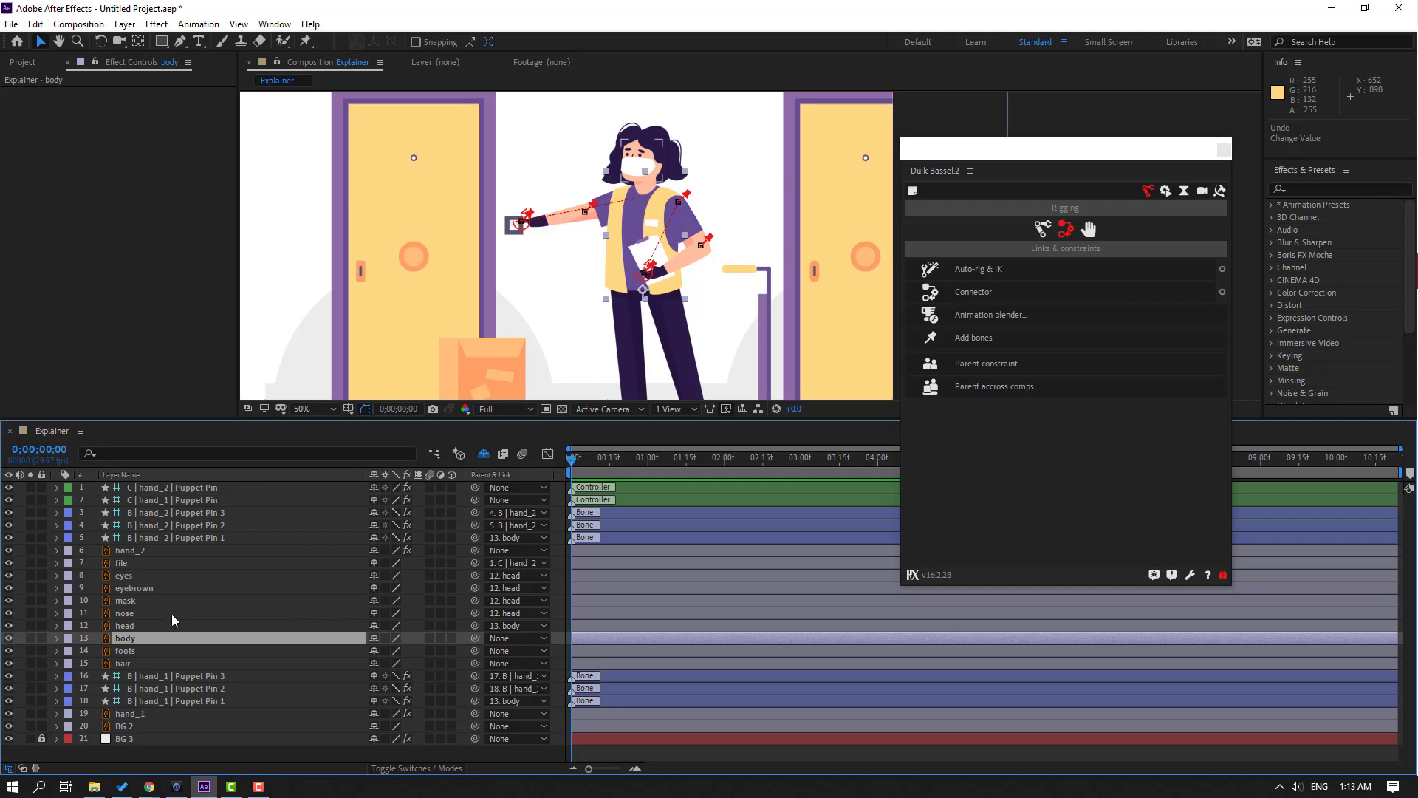
- Parent the hair layer to the head layer and test the link by rotating the body, undoing the rotation
{"action": "left_click", "coordinate": [131, 663]}
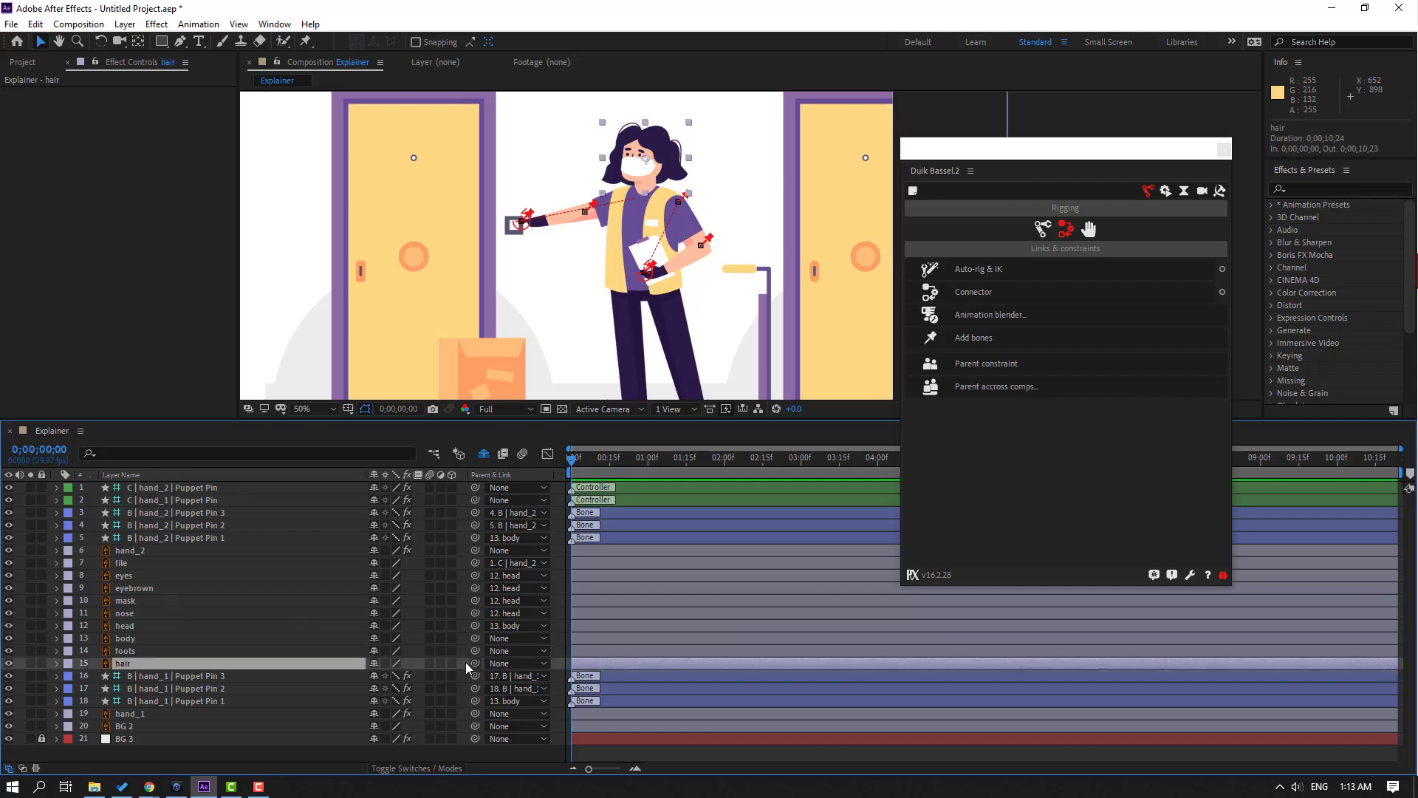
{"action": "left_click_drag", "start_coordinate": [474, 670], "coordinate": [125, 625]}
{"action": "left_click", "coordinate": [127, 638]}
{"action": "key", "text": "r"}
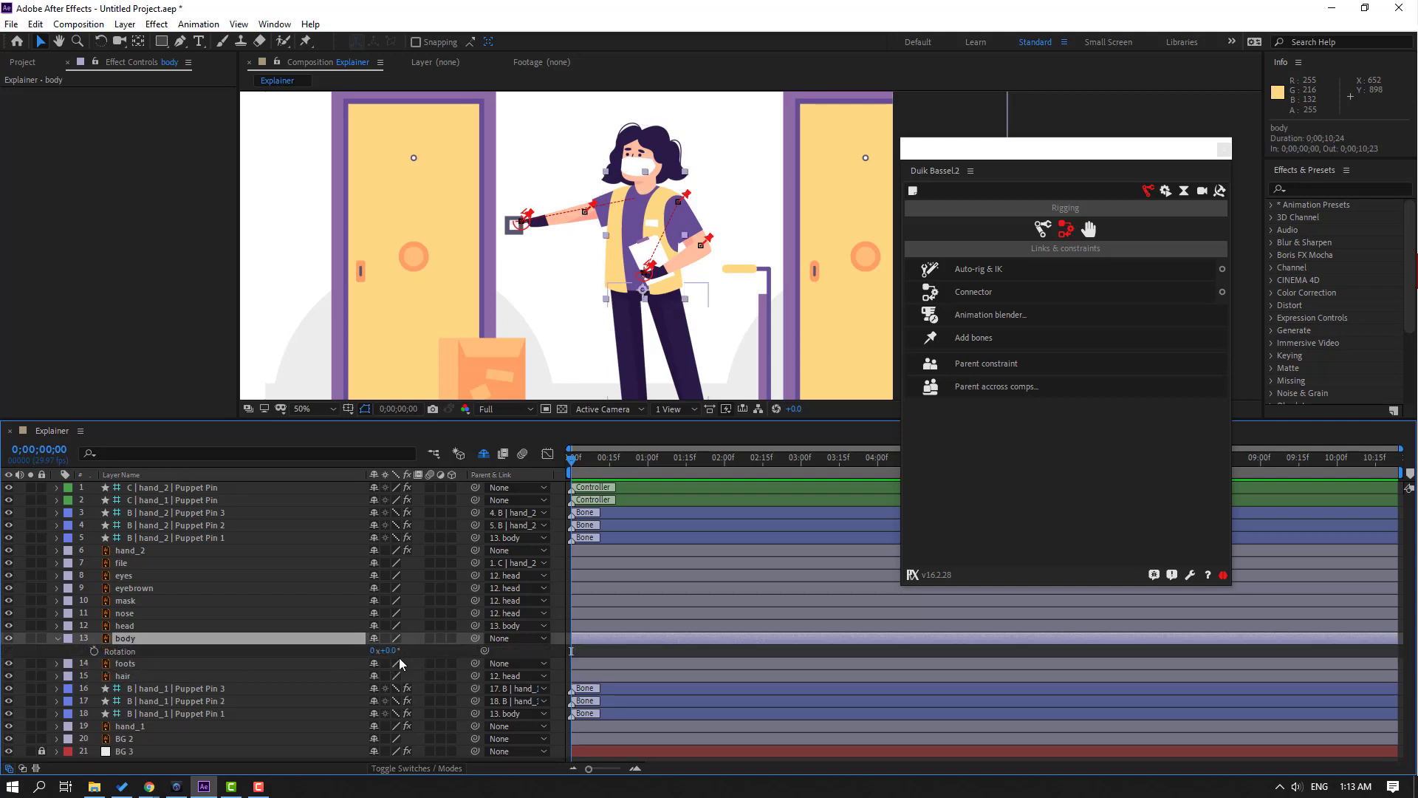
{"action": "left_click_drag", "start_coordinate": [389, 650], "coordinate": [379, 651]}
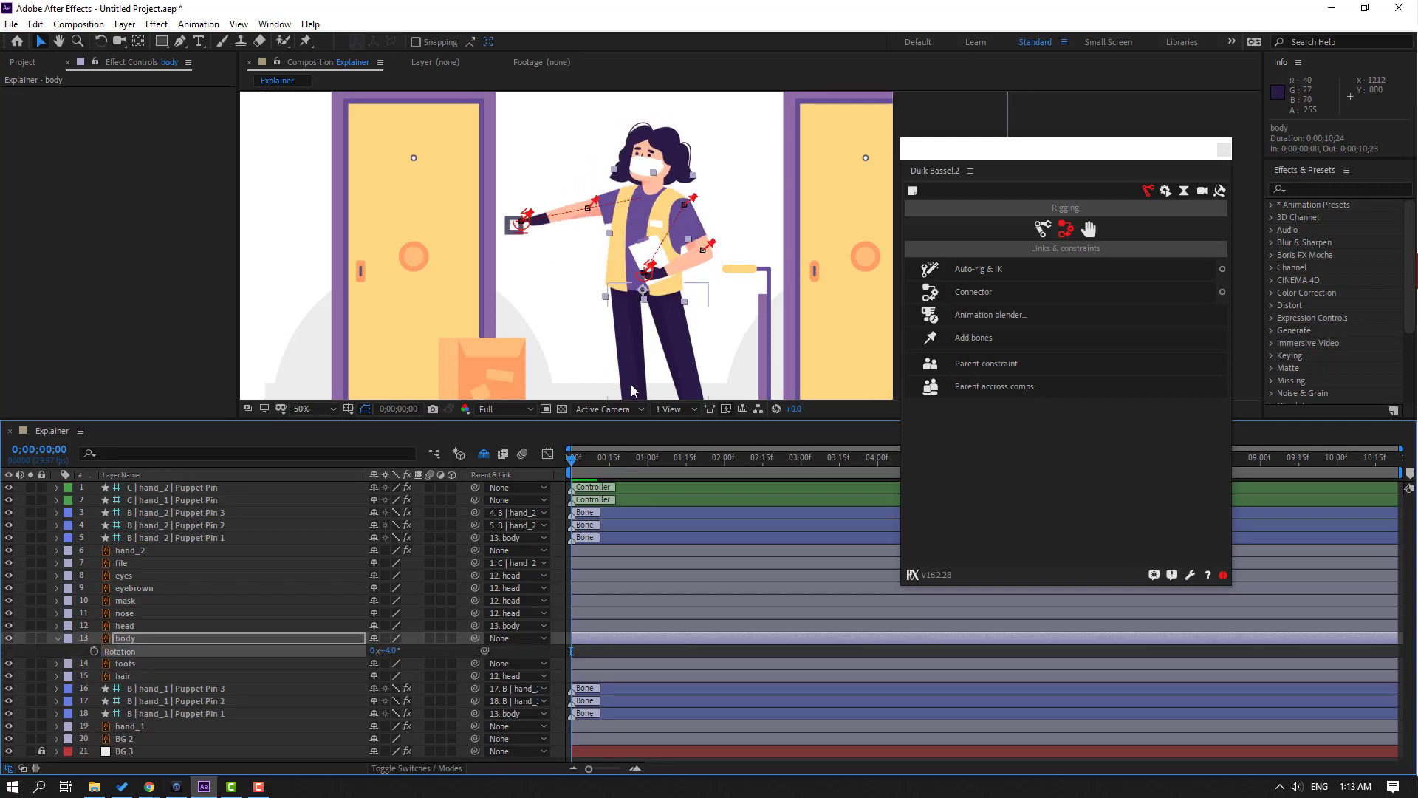
{"action": "key", "text": "ctrl+z"}
- Test the rig by shifting the body layer's vertical position, undo the shift, and collapse the layer
{"action": "key", "text": "p"}
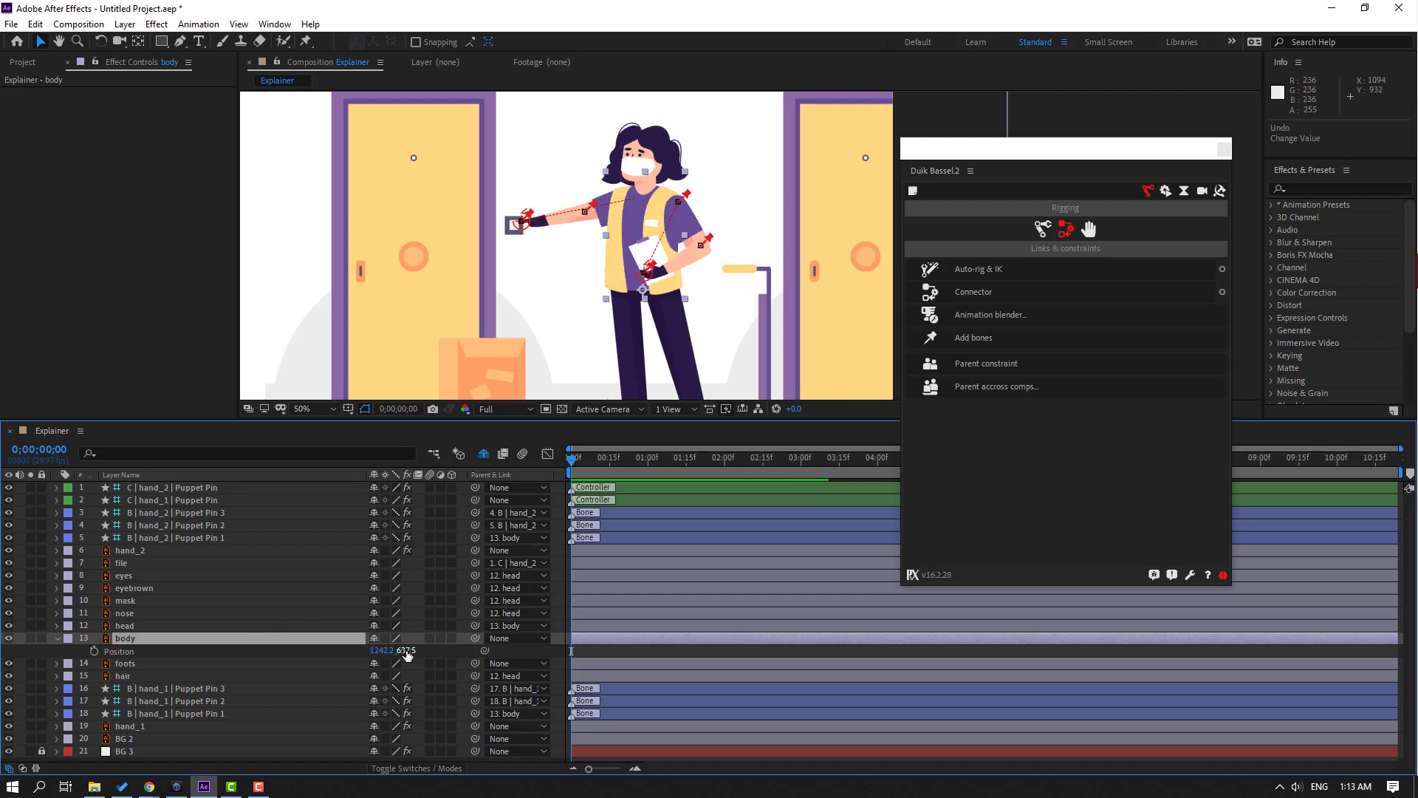
{"action": "left_click_drag", "start_coordinate": [407, 650], "coordinate": [369, 652]}
{"action": "key", "text": "ctrl+z"}
{"action": "left_click", "coordinate": [57, 639]}
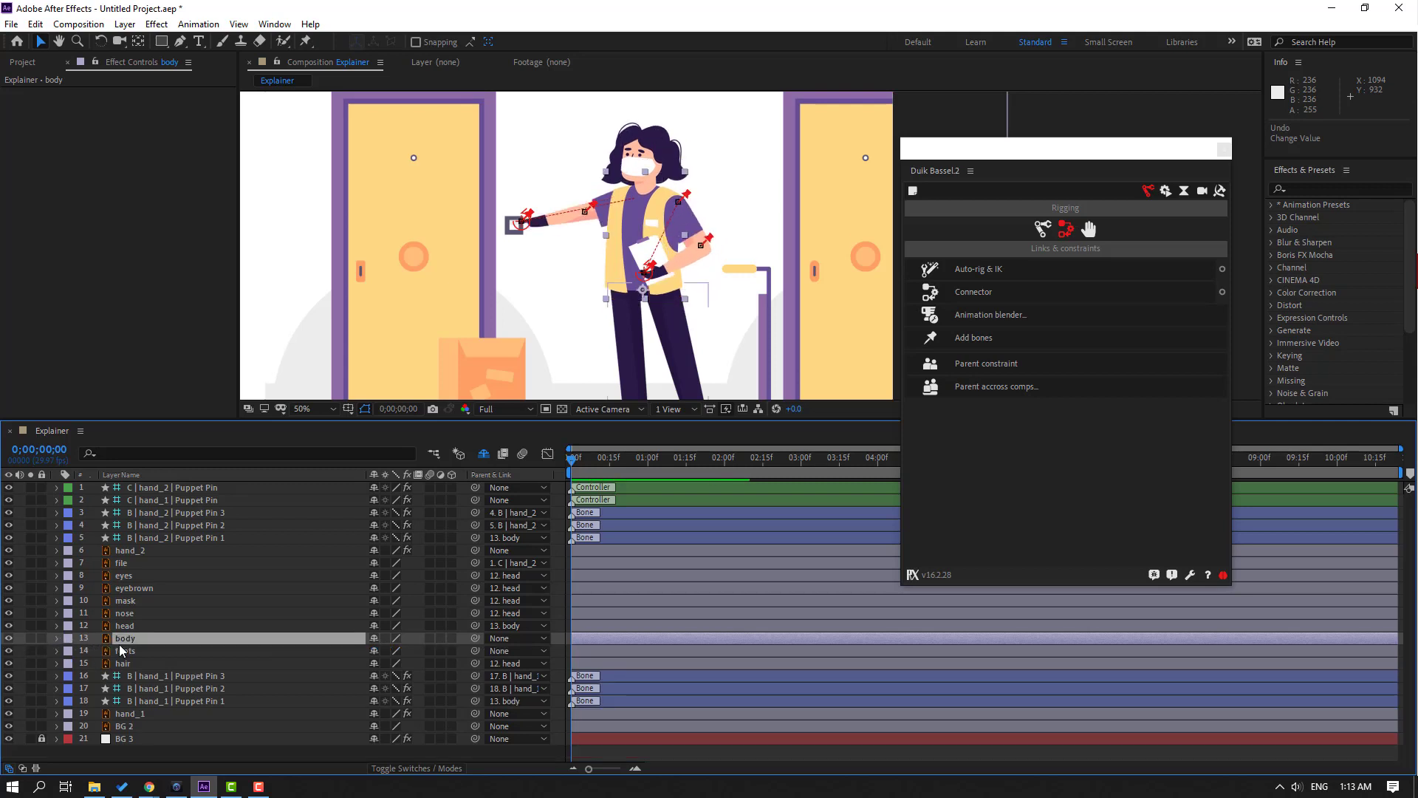
- Close the Duik window and mark all six hand_1 and hand_2 bone layers as shy
{"action": "left_click", "coordinate": [1224, 151]}
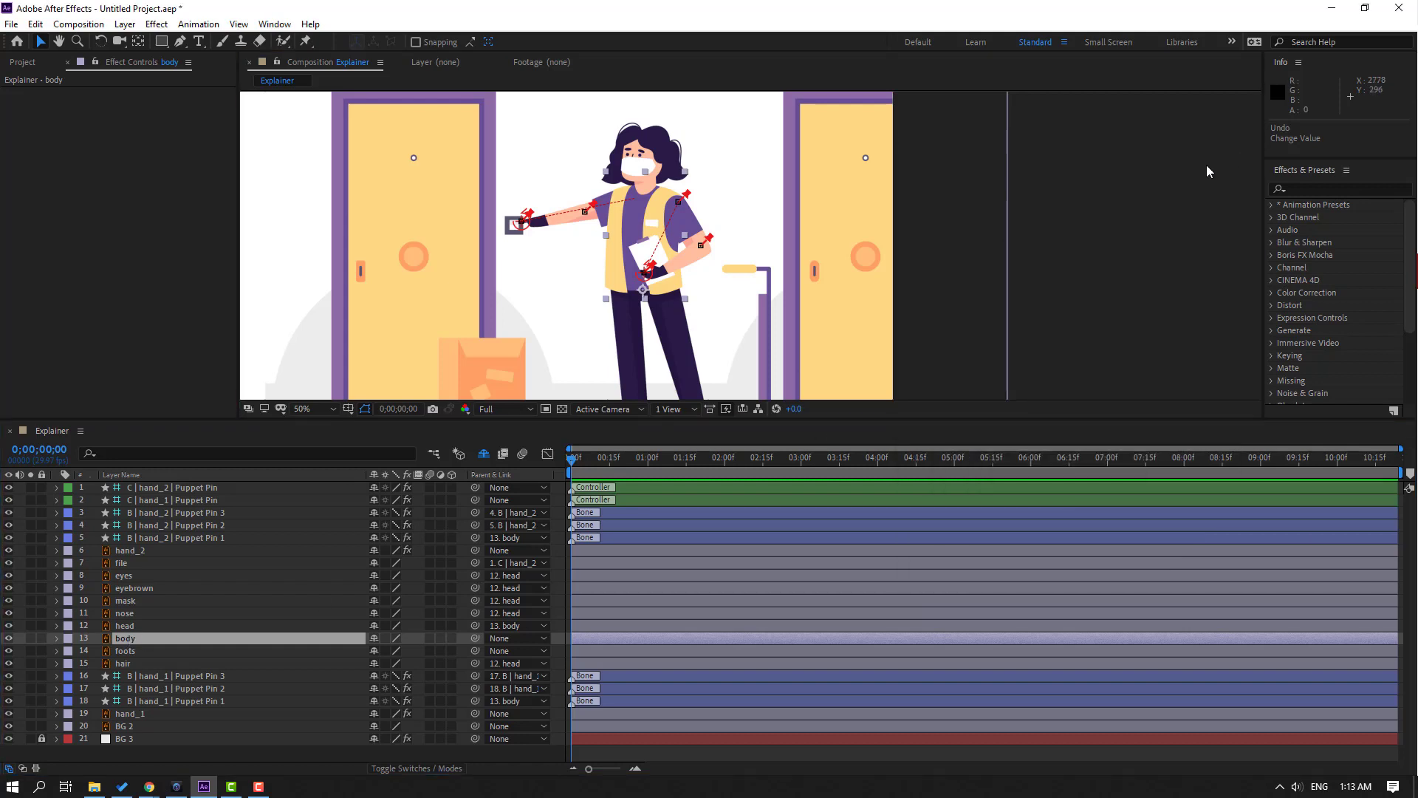
{"action": "left_click_drag", "start_coordinate": [214, 538], "coordinate": [223, 512]}
{"action": "left_click", "coordinate": [218, 680], "text": "ctrl"}
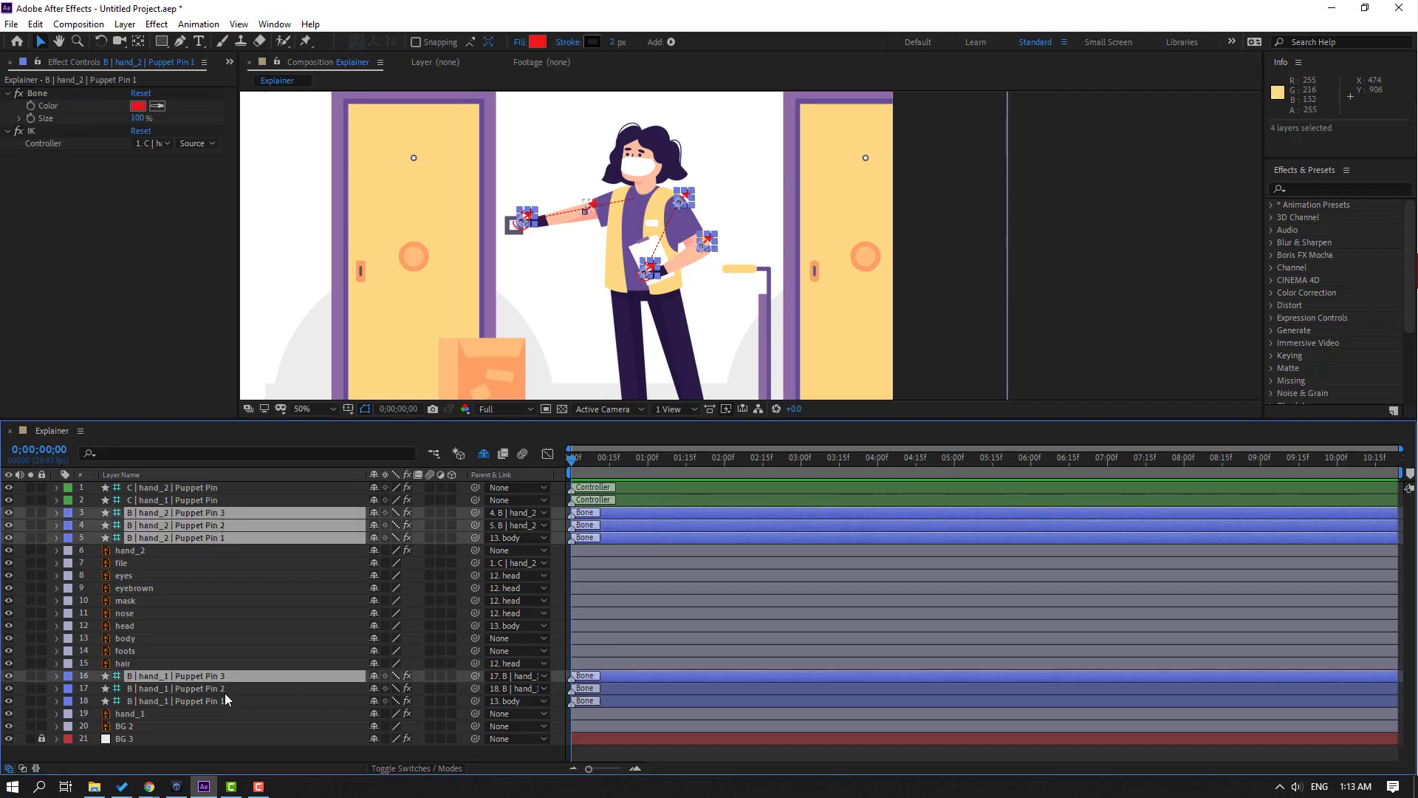
{"action": "left_click", "coordinate": [224, 692], "text": "ctrl"}
{"action": "left_click", "coordinate": [224, 703], "text": "ctrl"}
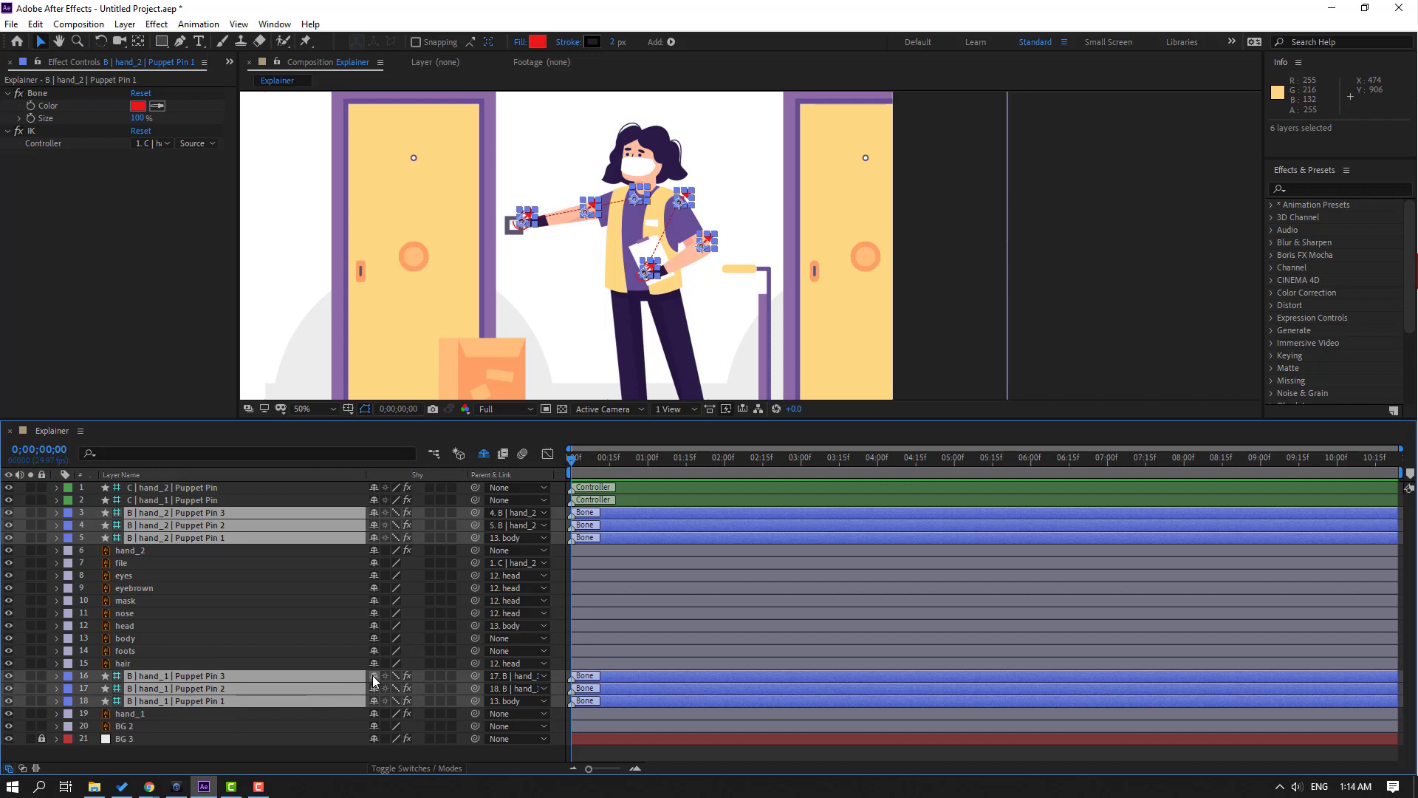
{"action": "key", "text": "Delete"}
- Hide the shy bone layers from the timeline and enlarge the composition view
{"action": "left_click", "coordinate": [484, 455]}
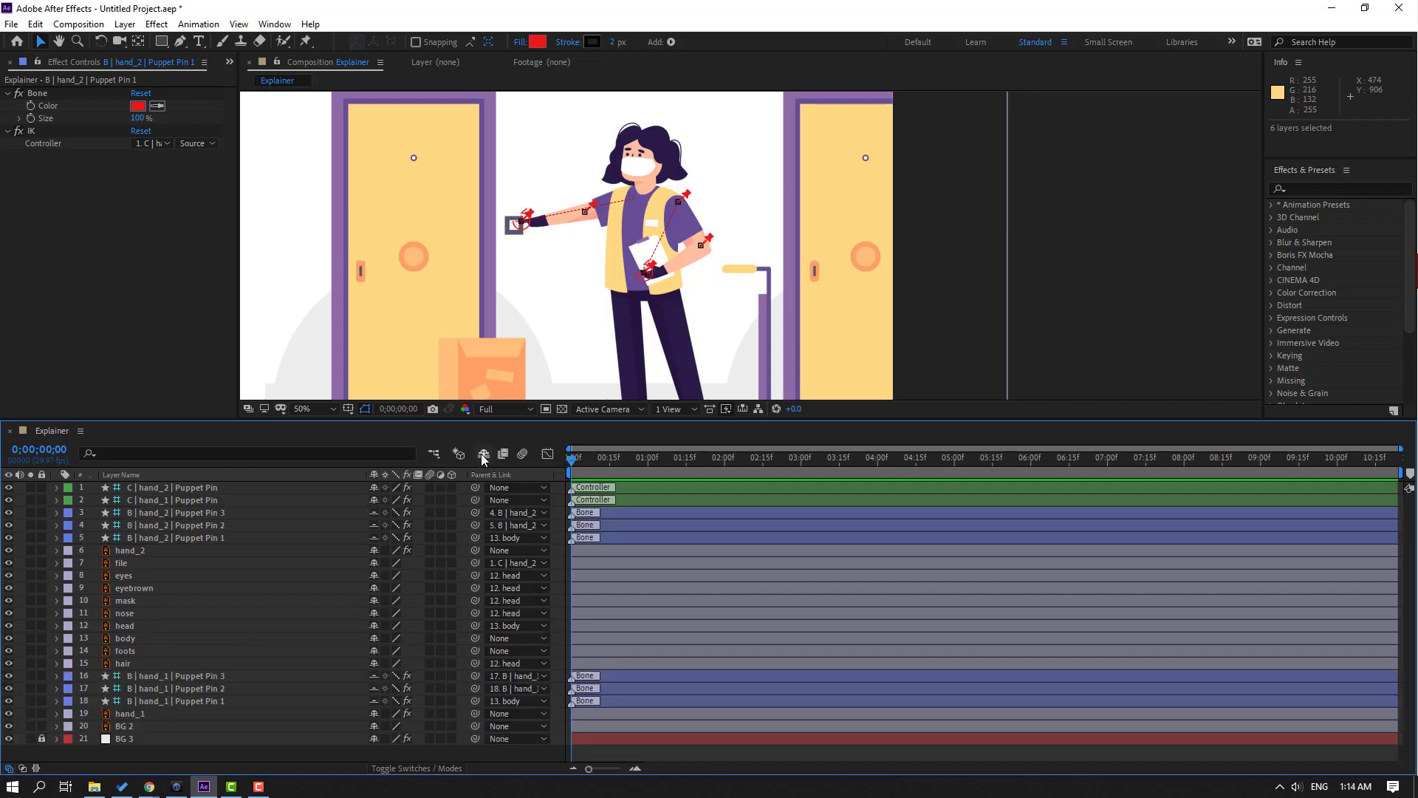
{"action": "left_click", "coordinate": [484, 454]}
{"action": "left_click", "coordinate": [484, 453]}
{"action": "left_click", "coordinate": [484, 455]}
{"action": "left_click", "coordinate": [484, 454]}
{"action": "left_click", "coordinate": [481, 460]}
{"action": "left_click", "coordinate": [161, 734]}
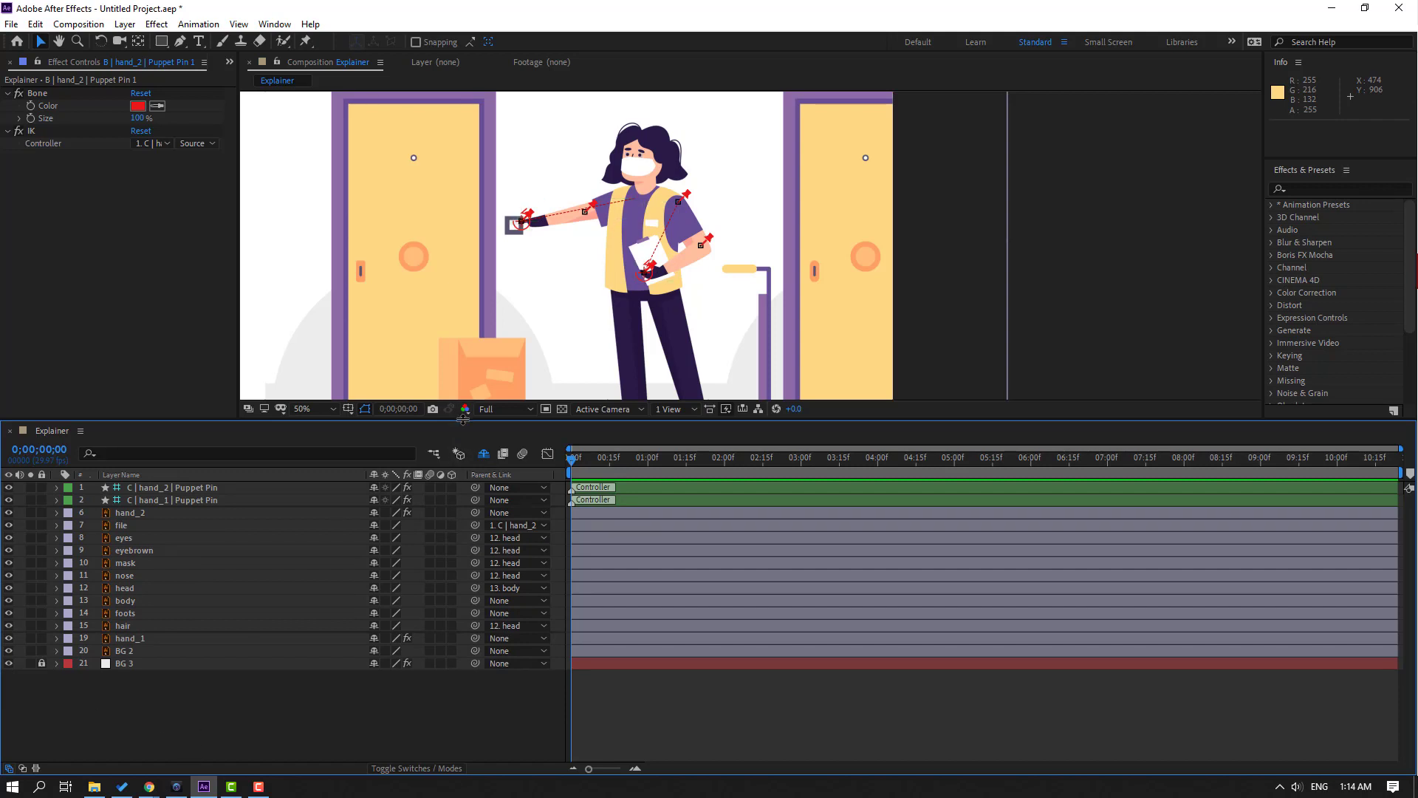
{"action": "left_click_drag", "start_coordinate": [463, 419], "coordinate": [443, 495]}
{"action": "left_click", "coordinate": [192, 562]}
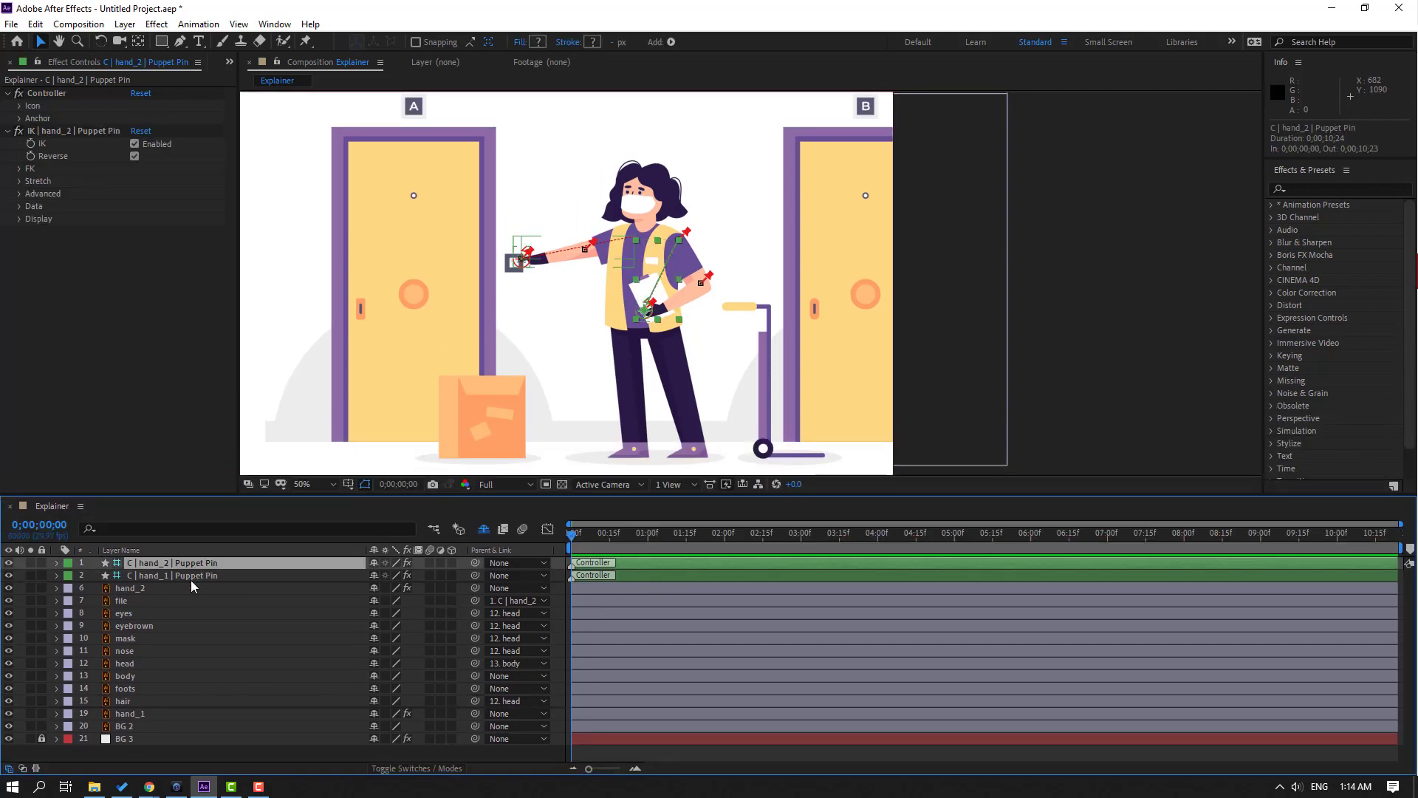
{"action": "left_click", "coordinate": [198, 574]}
{"action": "left_click", "coordinate": [199, 565]}
{"action": "key", "text": "F2"}
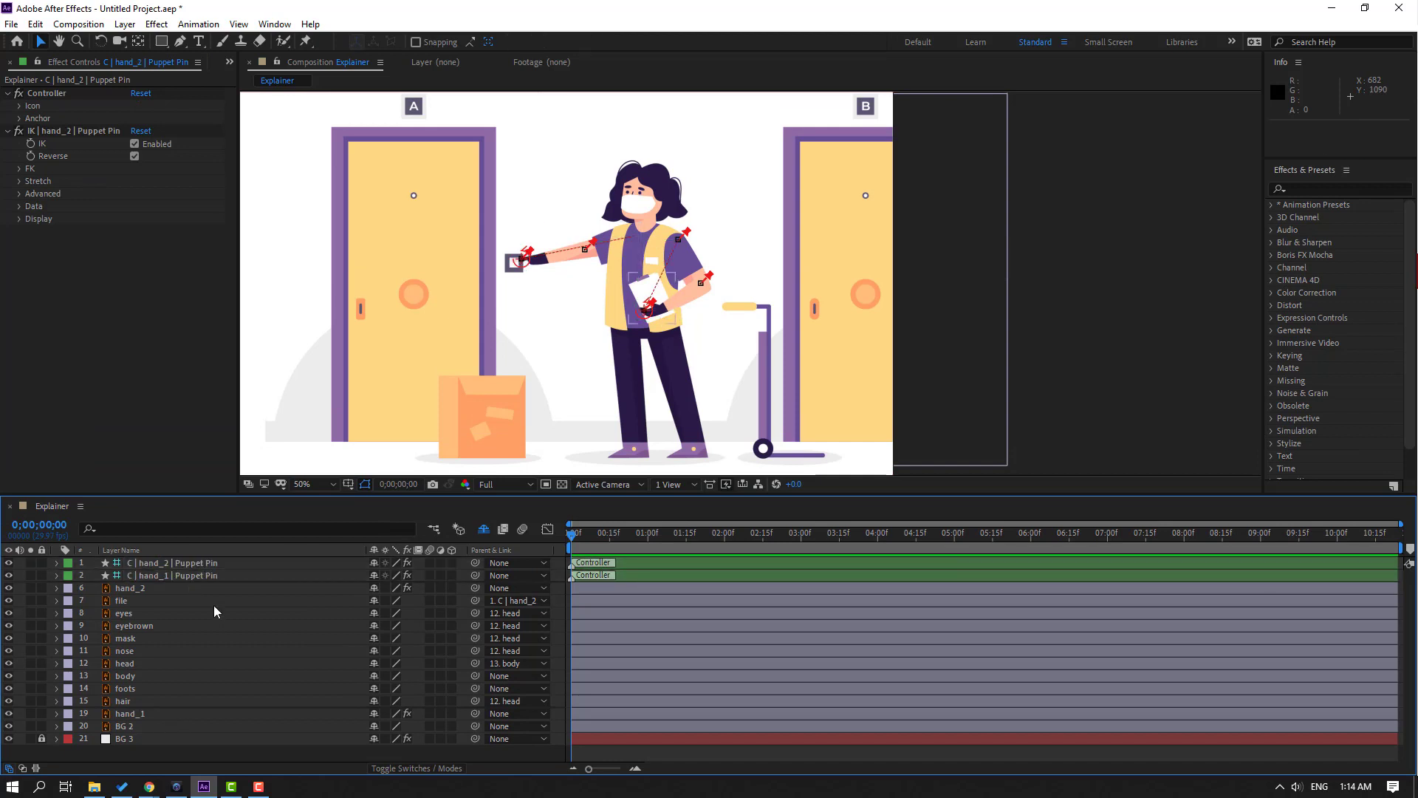
- Reveal the body layer's Position and Rotation and enable keyframing for both at frame 0
{"action": "left_click", "coordinate": [136, 677]}
{"action": "key", "text": "r"}
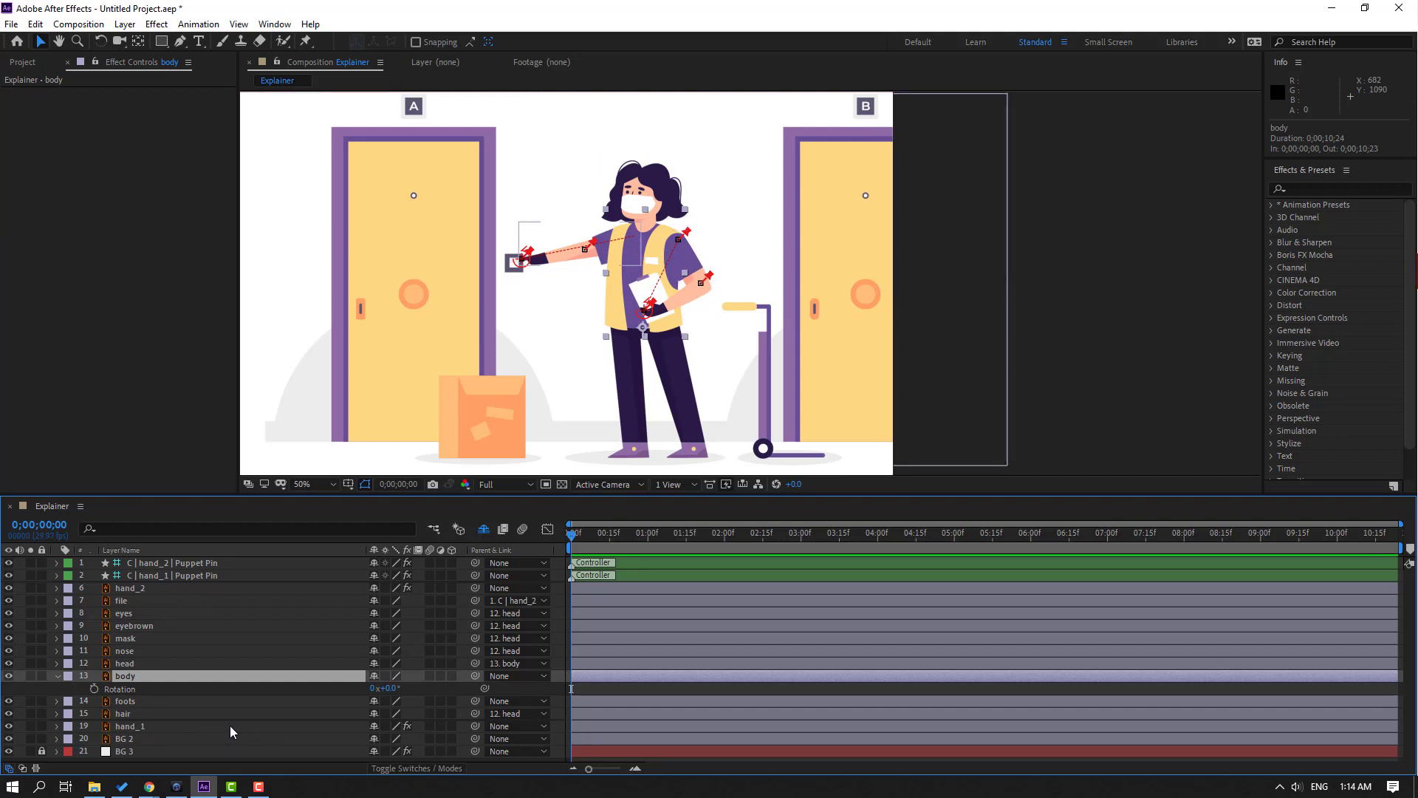
{"action": "key", "text": "shift+p"}
{"action": "left_click", "coordinate": [94, 688]}
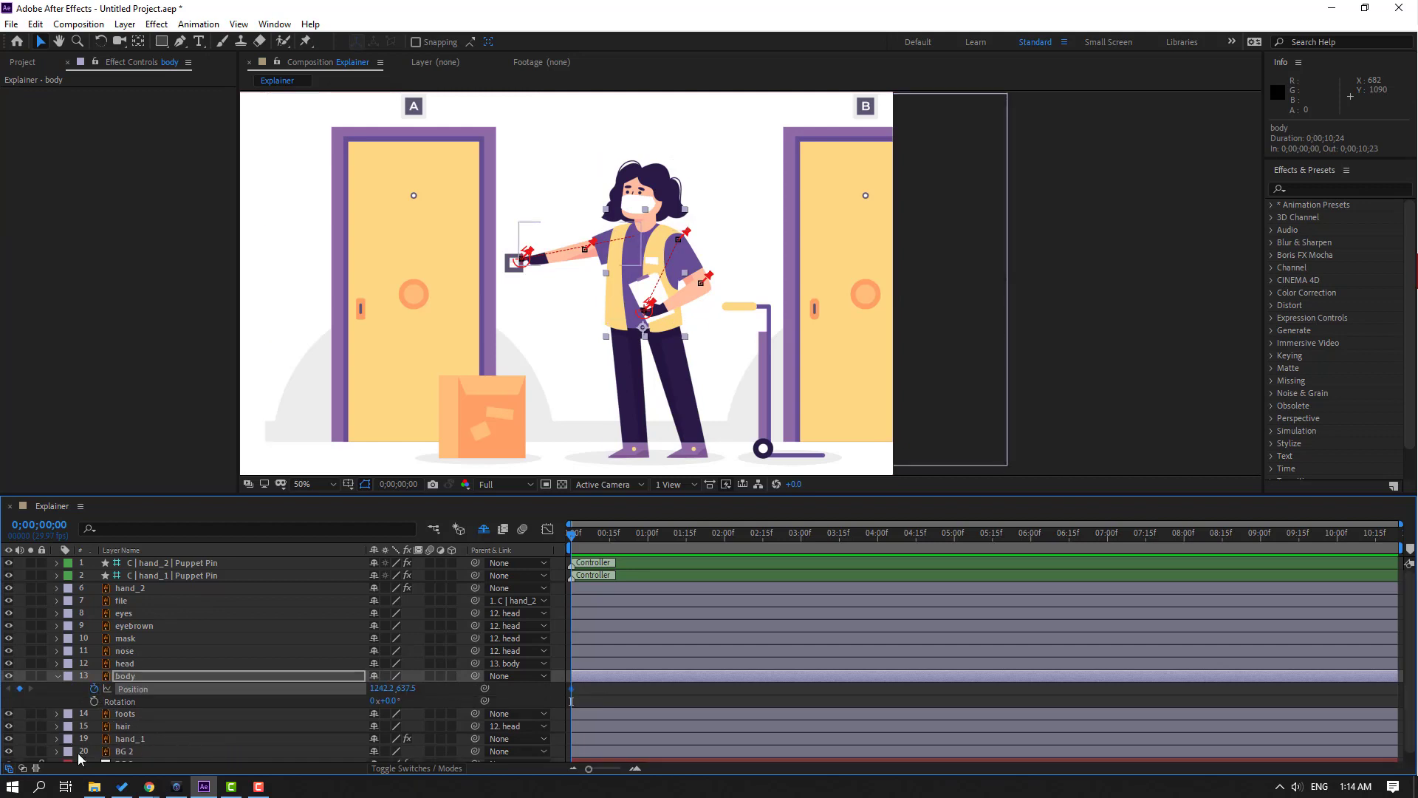
{"action": "left_click", "coordinate": [93, 701]}
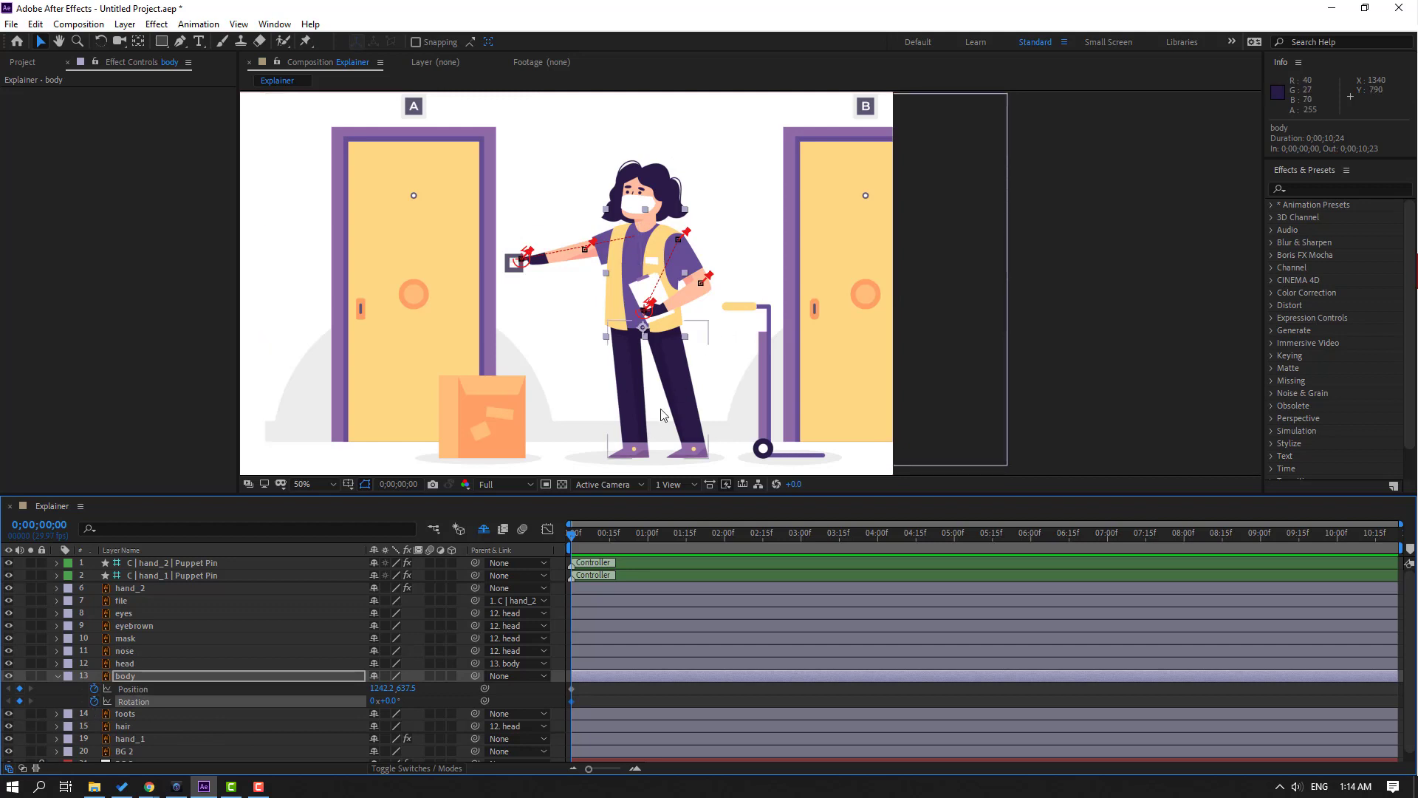
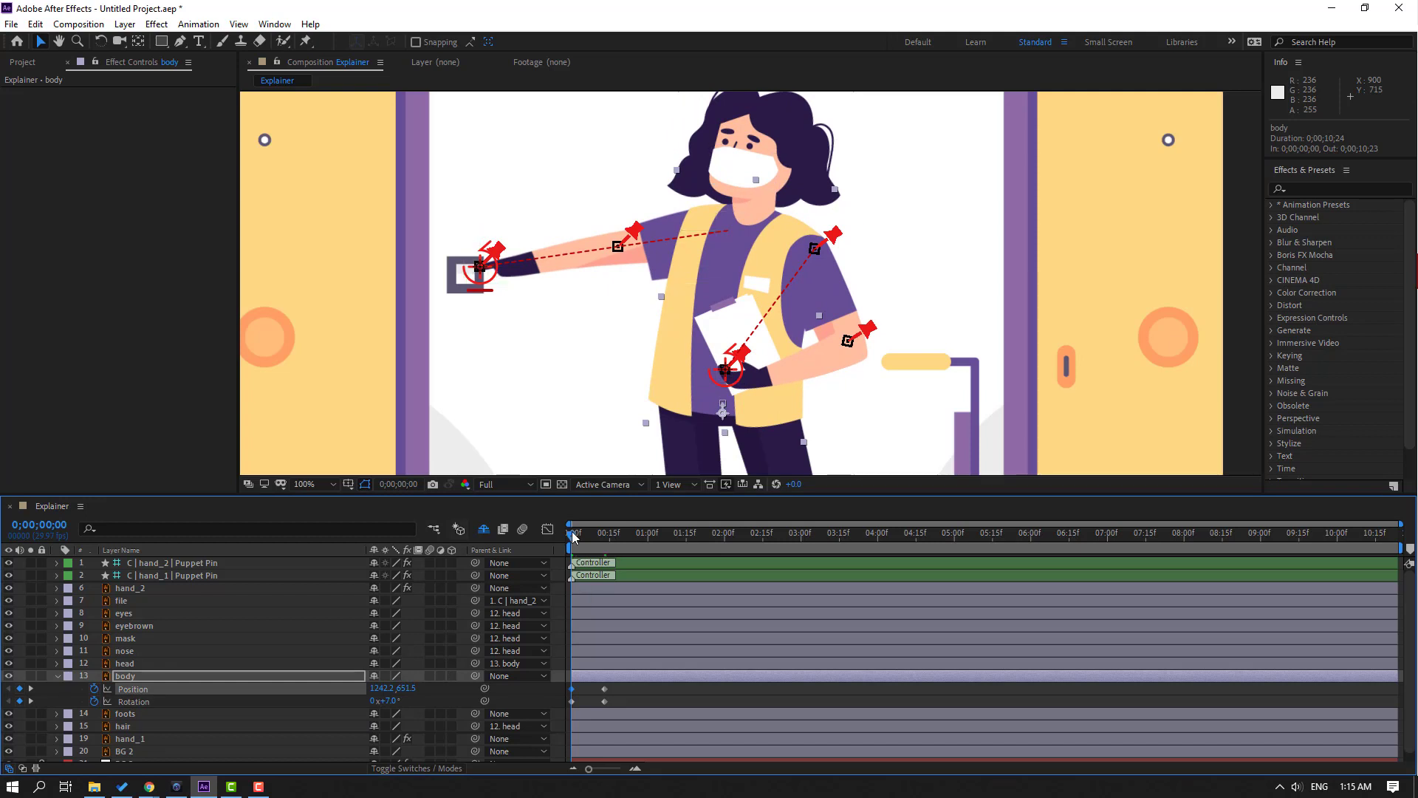
- Refine the body keyframes: Y position 644.5 at frame 0, and Y position 655.9 with rotation -1.8° at frame 7
{"action": "left_click_drag", "start_coordinate": [573, 538], "coordinate": [591, 546]}
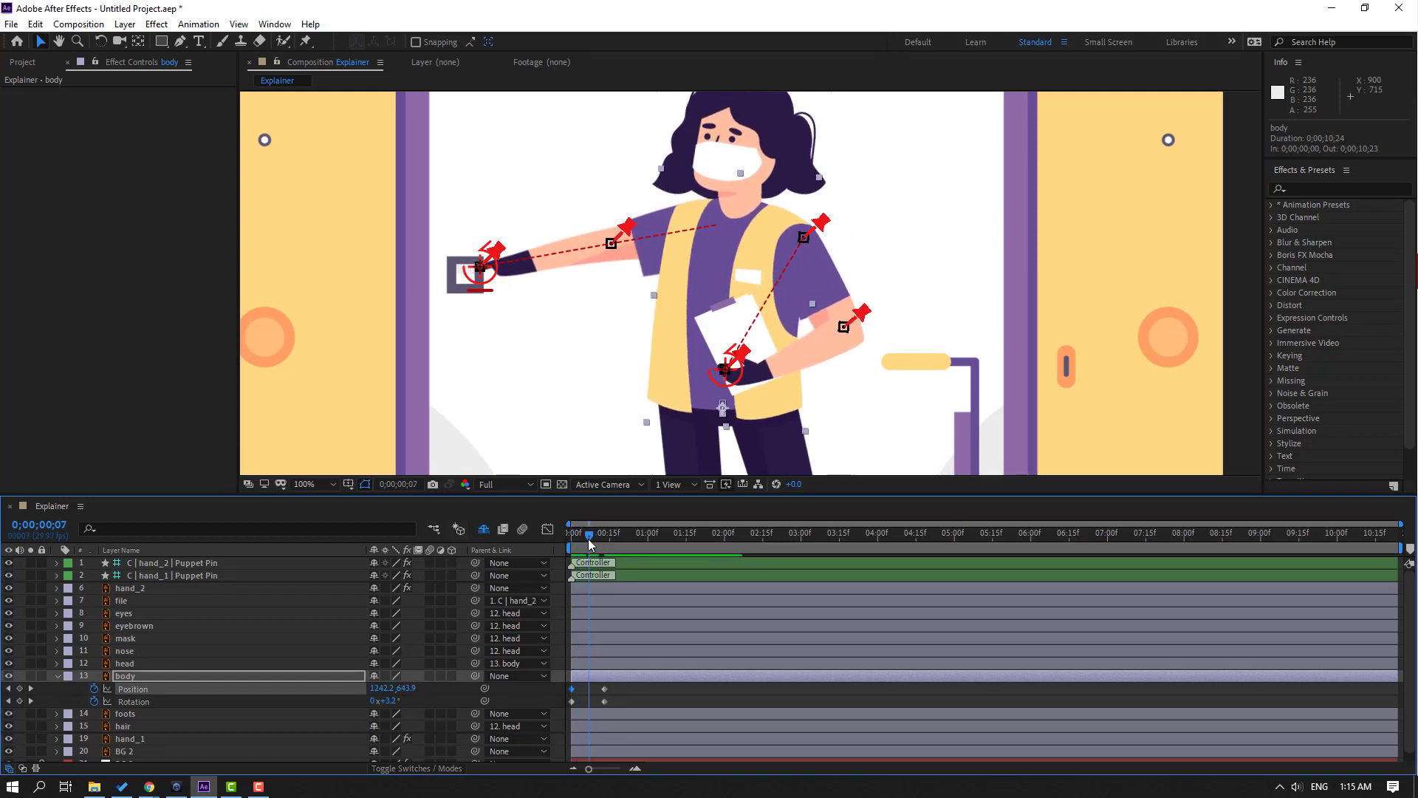
{"action": "left_click_drag", "start_coordinate": [404, 690], "coordinate": [628, 635]}
{"action": "left_click_drag", "start_coordinate": [587, 544], "coordinate": [561, 547]}
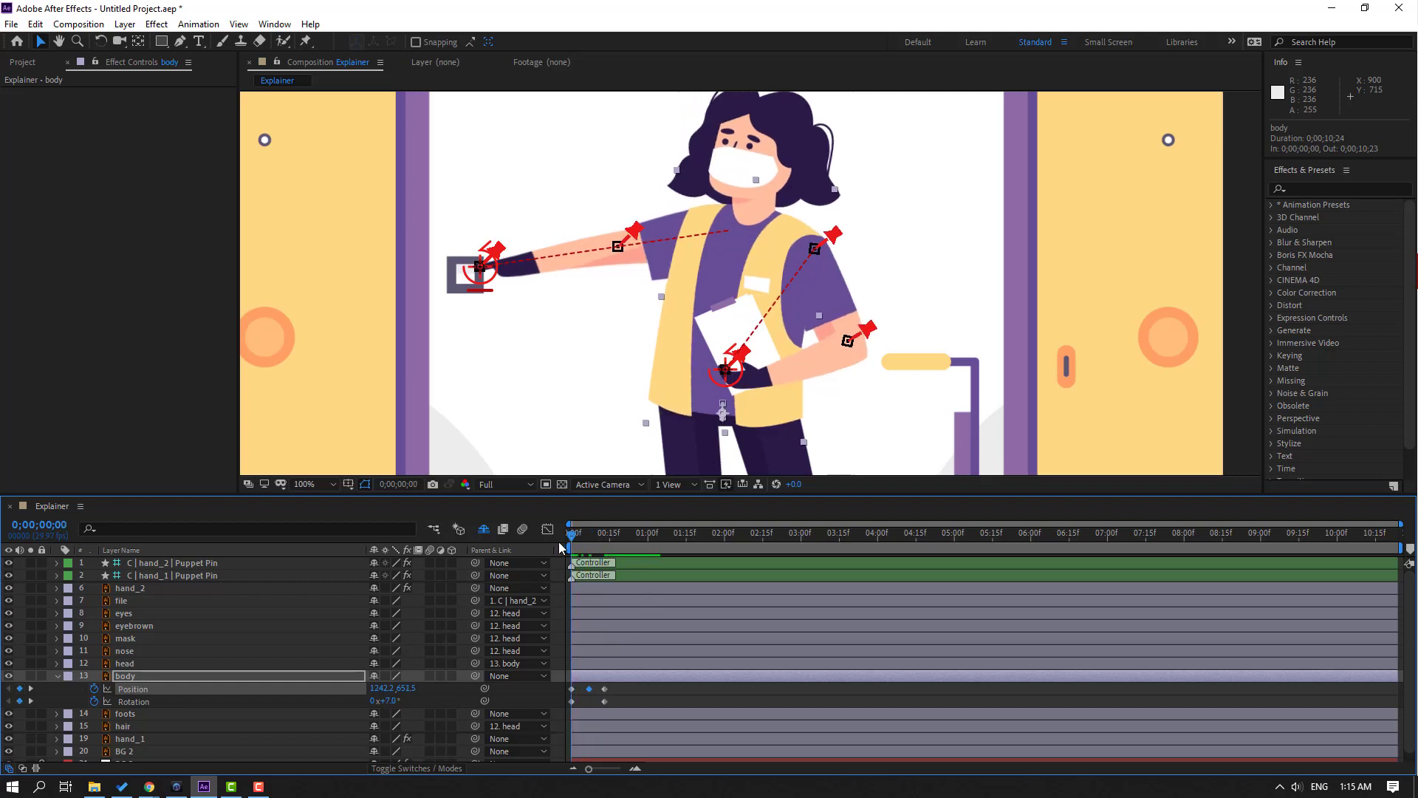
{"action": "left_click", "coordinate": [571, 689]}
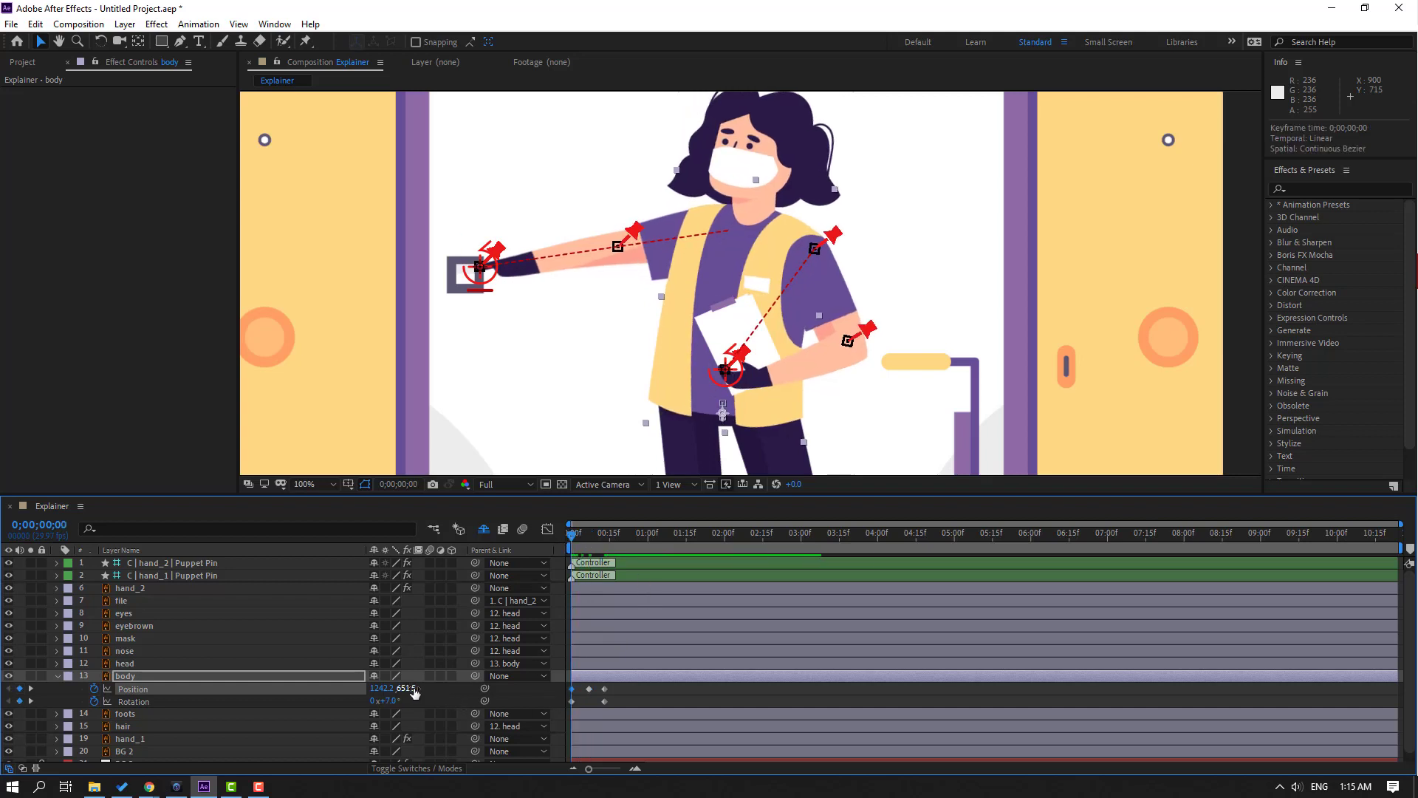
{"action": "left_click_drag", "start_coordinate": [410, 689], "coordinate": [591, 543]}
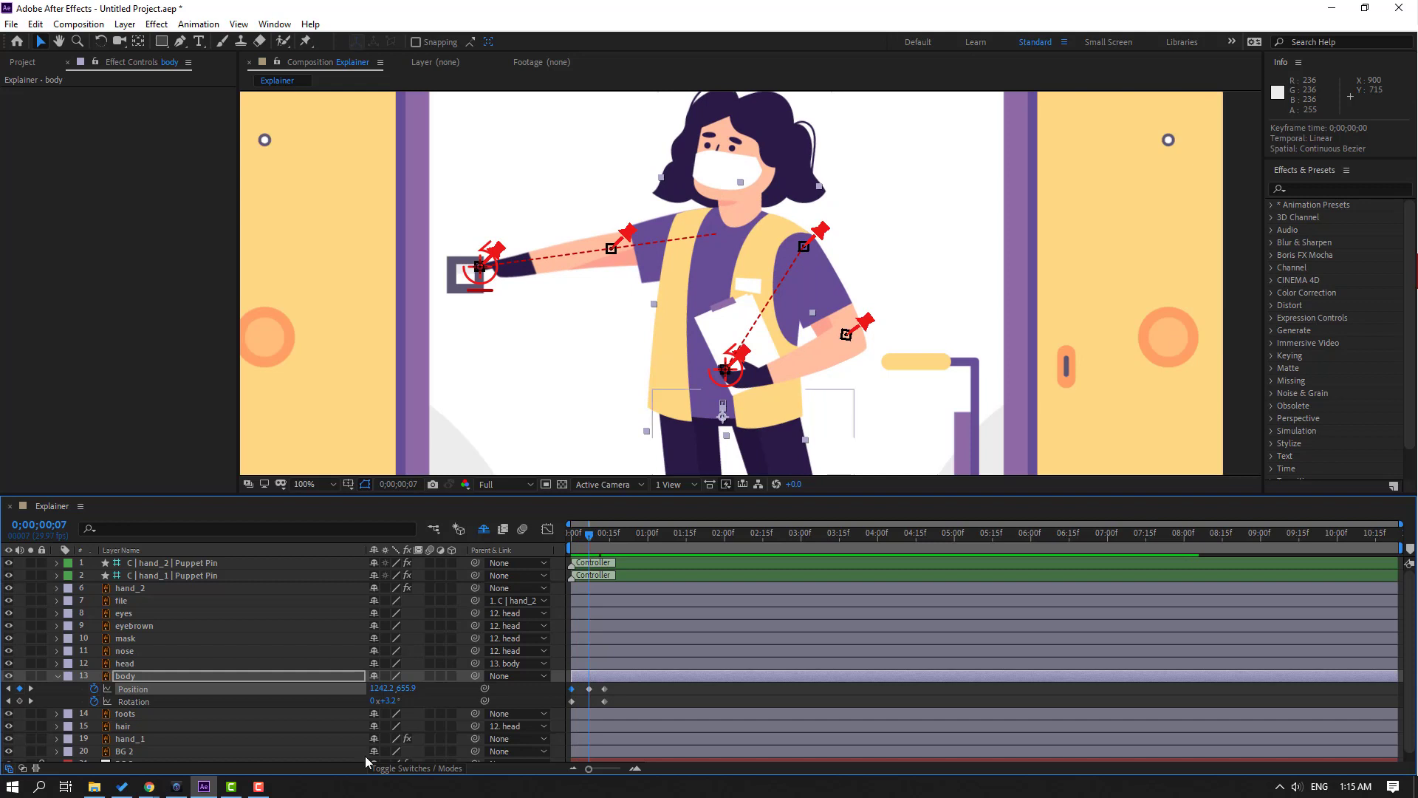
{"action": "left_click_drag", "start_coordinate": [389, 700], "coordinate": [378, 700]}
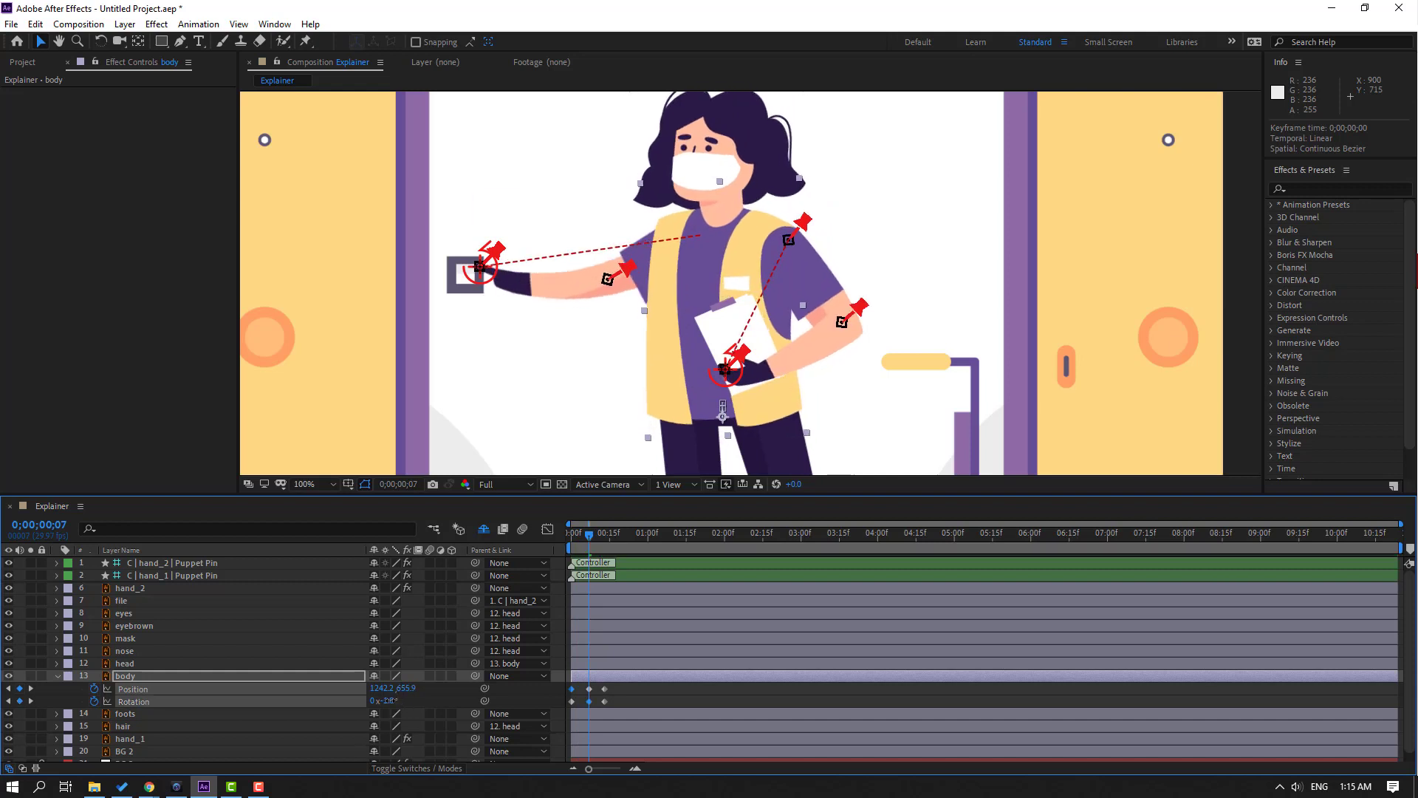
{"action": "mouse_move", "coordinate": [591, 543]}
{"action": "left_mouse_down"}
{"action": "mouse_move", "coordinate": [571, 539]}
{"action": "mouse_move", "coordinate": [607, 543]}
{"action": "mouse_move", "coordinate": [563, 546]}
{"action": "mouse_move", "coordinate": [610, 555]}
{"action": "left_mouse_up"}
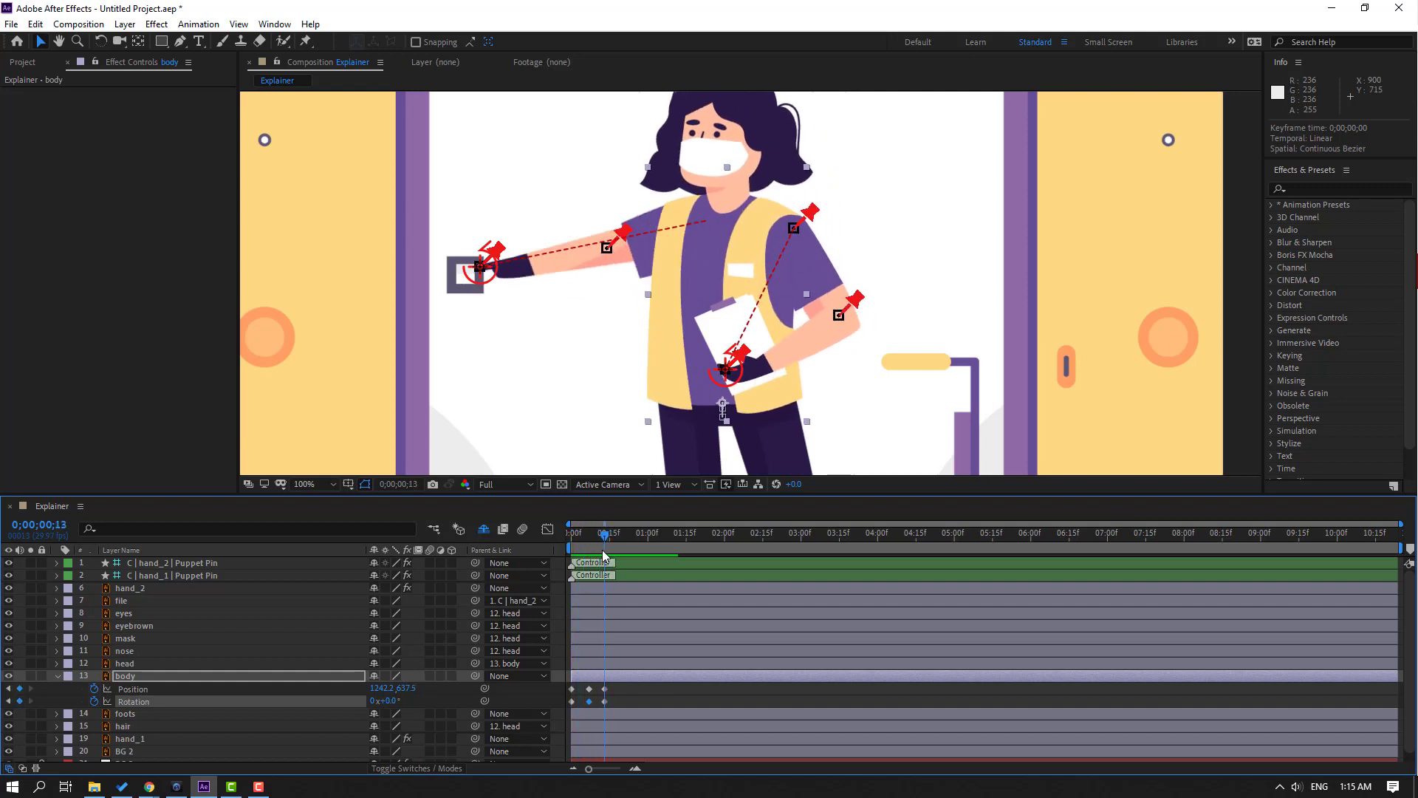
- Keyframe the hand_1 controller's position at about 1002, 566 on frame 0 and 911, 429 on frame 7
{"action": "left_click", "coordinate": [481, 271]}
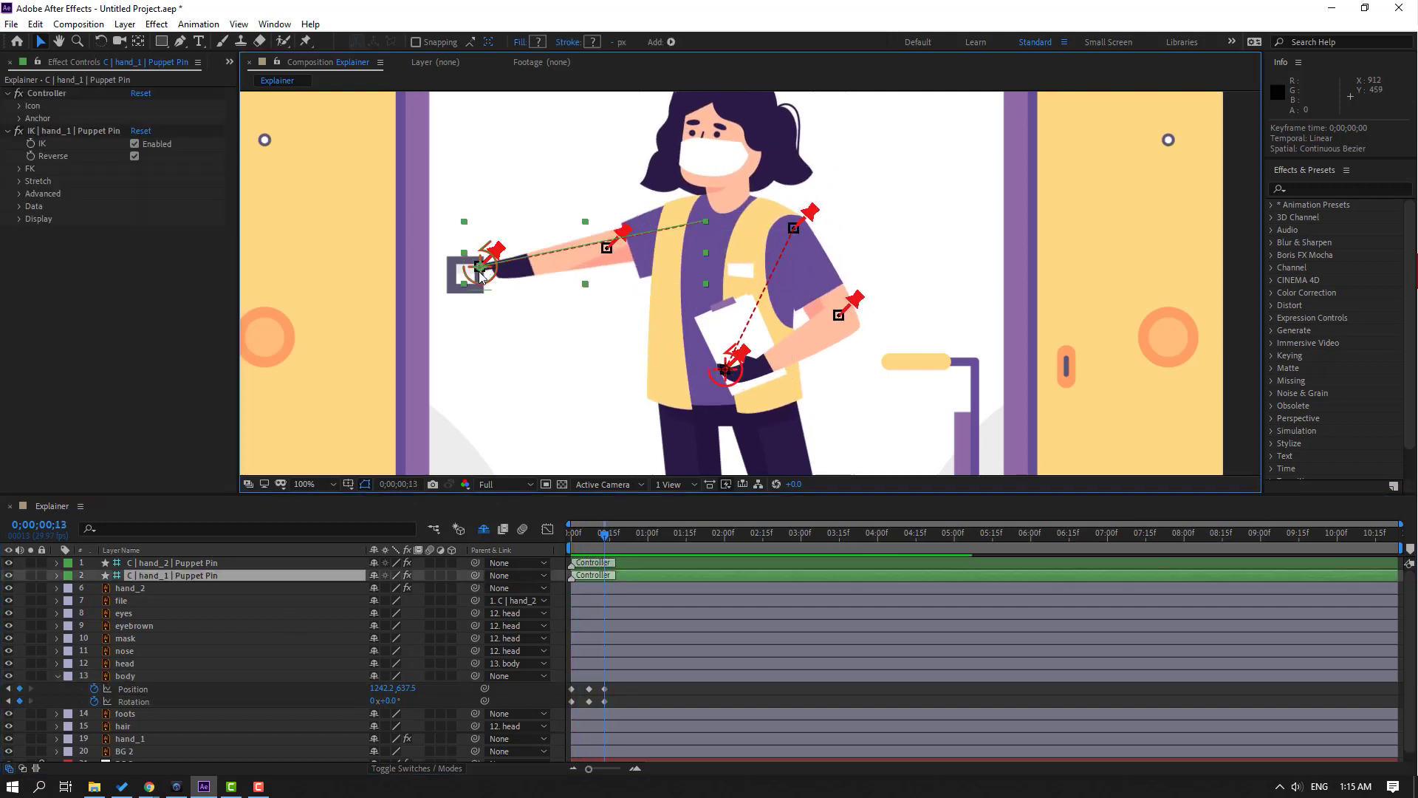
{"action": "left_click_drag", "start_coordinate": [595, 544], "coordinate": [554, 532]}
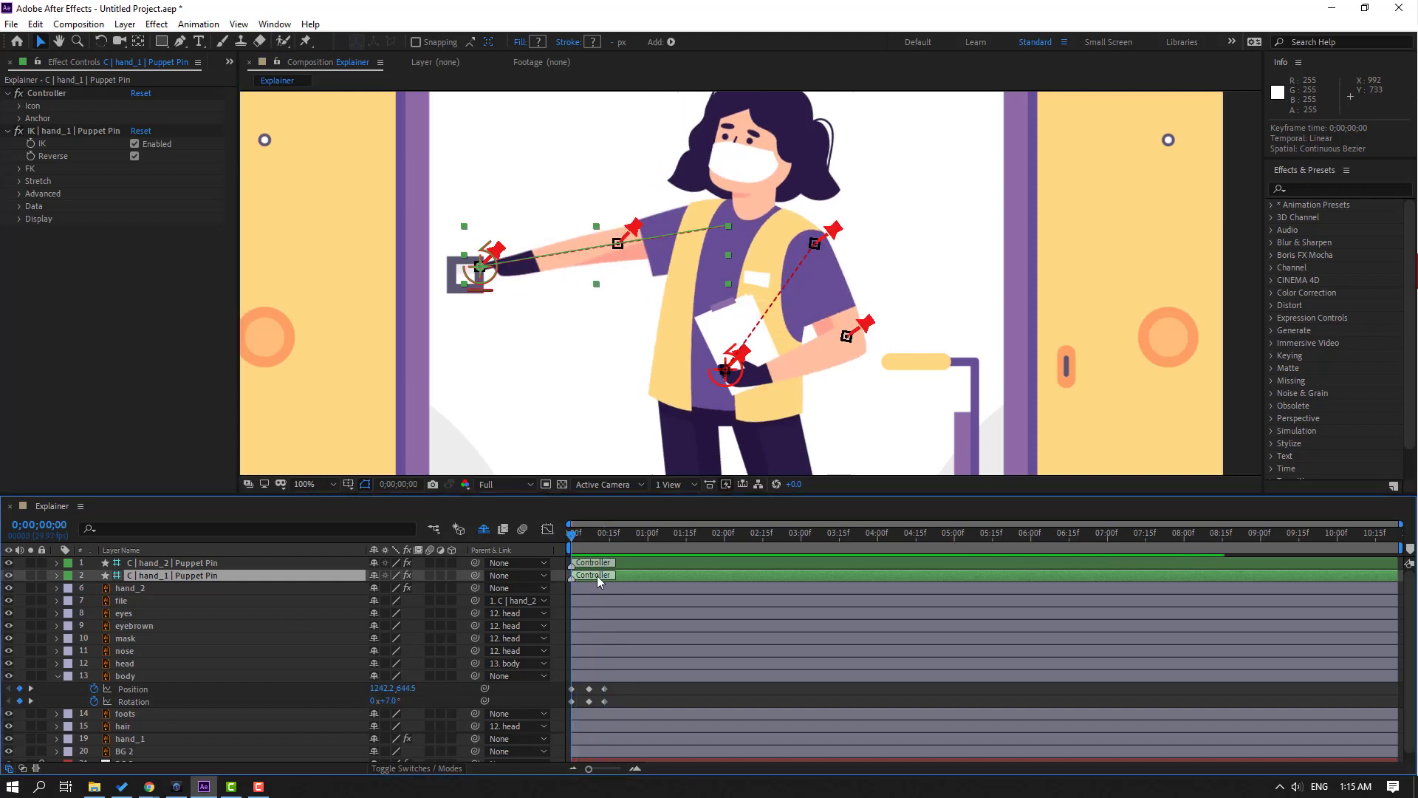
{"action": "key", "text": "p"}
{"action": "left_click", "coordinate": [93, 588]}
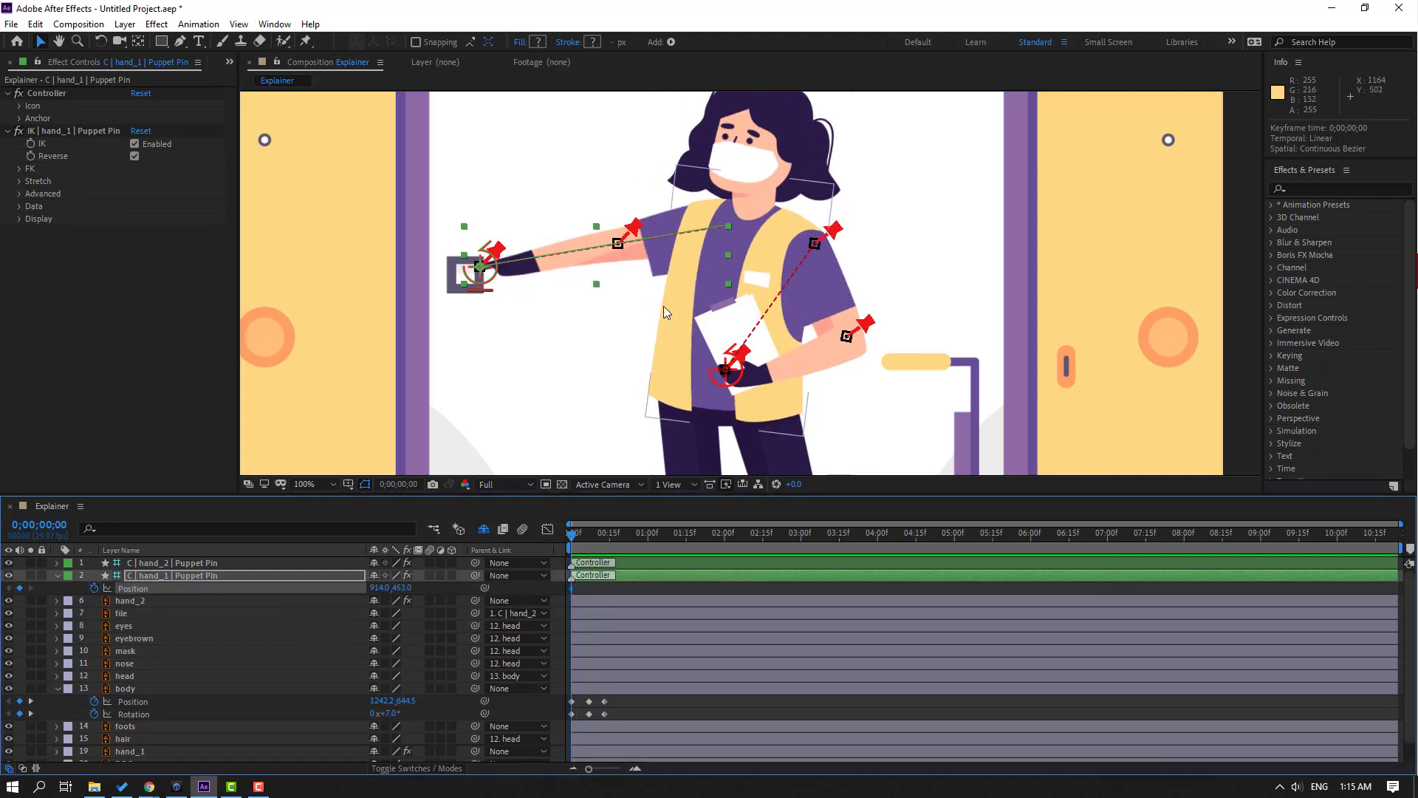
{"action": "left_click_drag", "start_coordinate": [488, 276], "coordinate": [569, 374]}
{"action": "left_click_drag", "start_coordinate": [571, 537], "coordinate": [591, 537]}
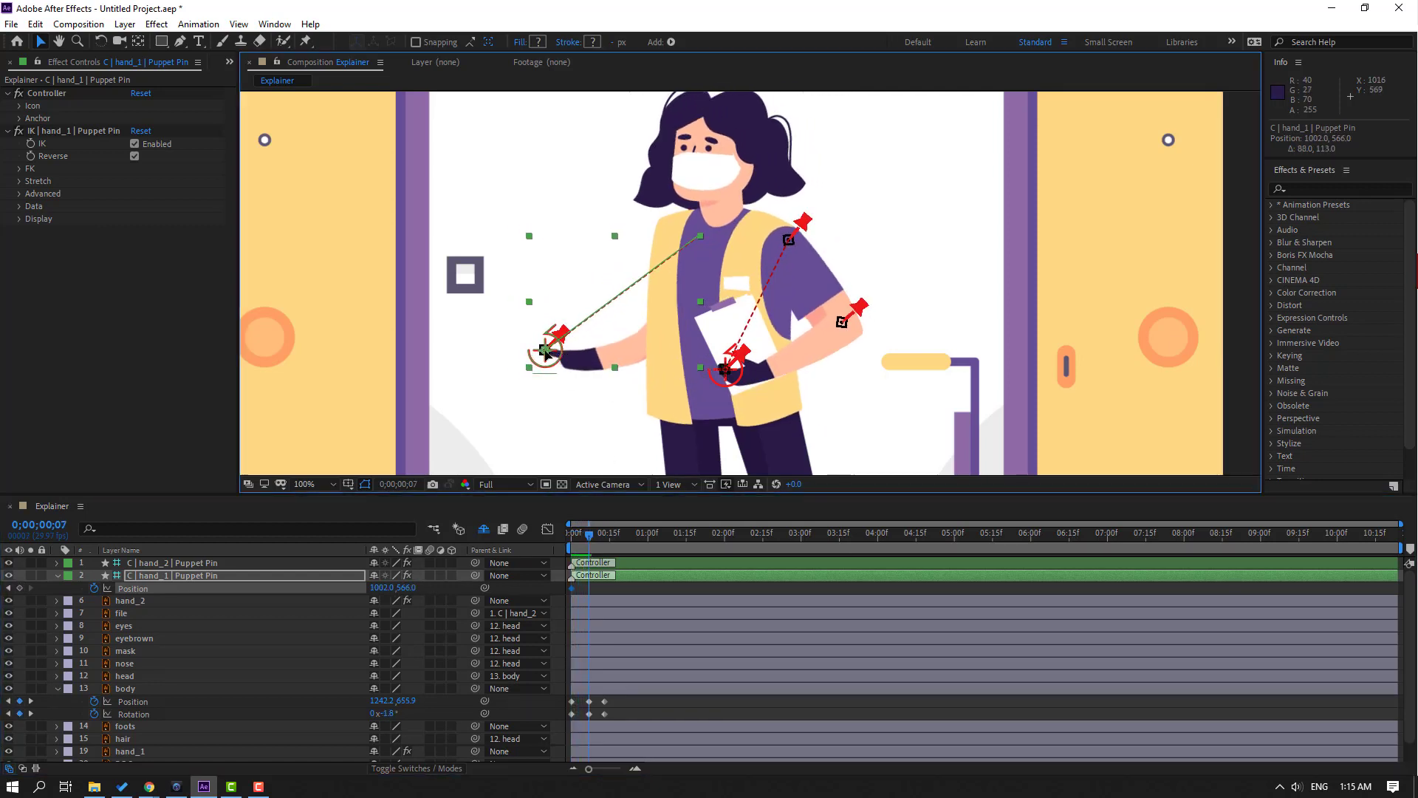
{"action": "left_click_drag", "start_coordinate": [547, 350], "coordinate": [491, 252]}
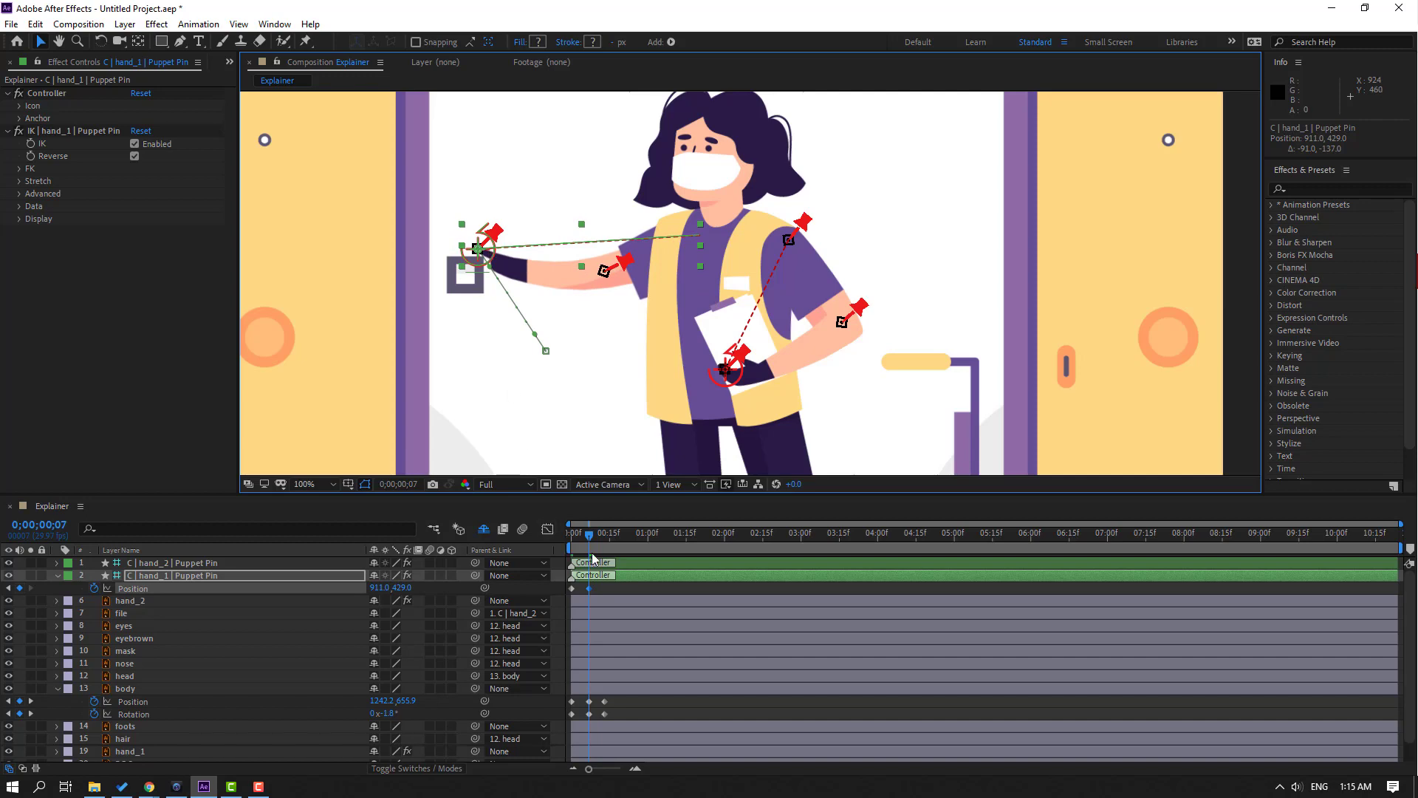
- At frame 13, move the hand_1 controller onto the doorbell, at about 901, 459
{"action": "mouse_move", "coordinate": [583, 535]}
{"action": "left_mouse_down"}
{"action": "mouse_move", "coordinate": [569, 540]}
{"action": "mouse_move", "coordinate": [605, 537]}
{"action": "left_mouse_up"}
{"action": "key", "text": "period"}
{"action": "left_click_drag", "start_coordinate": [339, 301], "coordinate": [717, 315]}
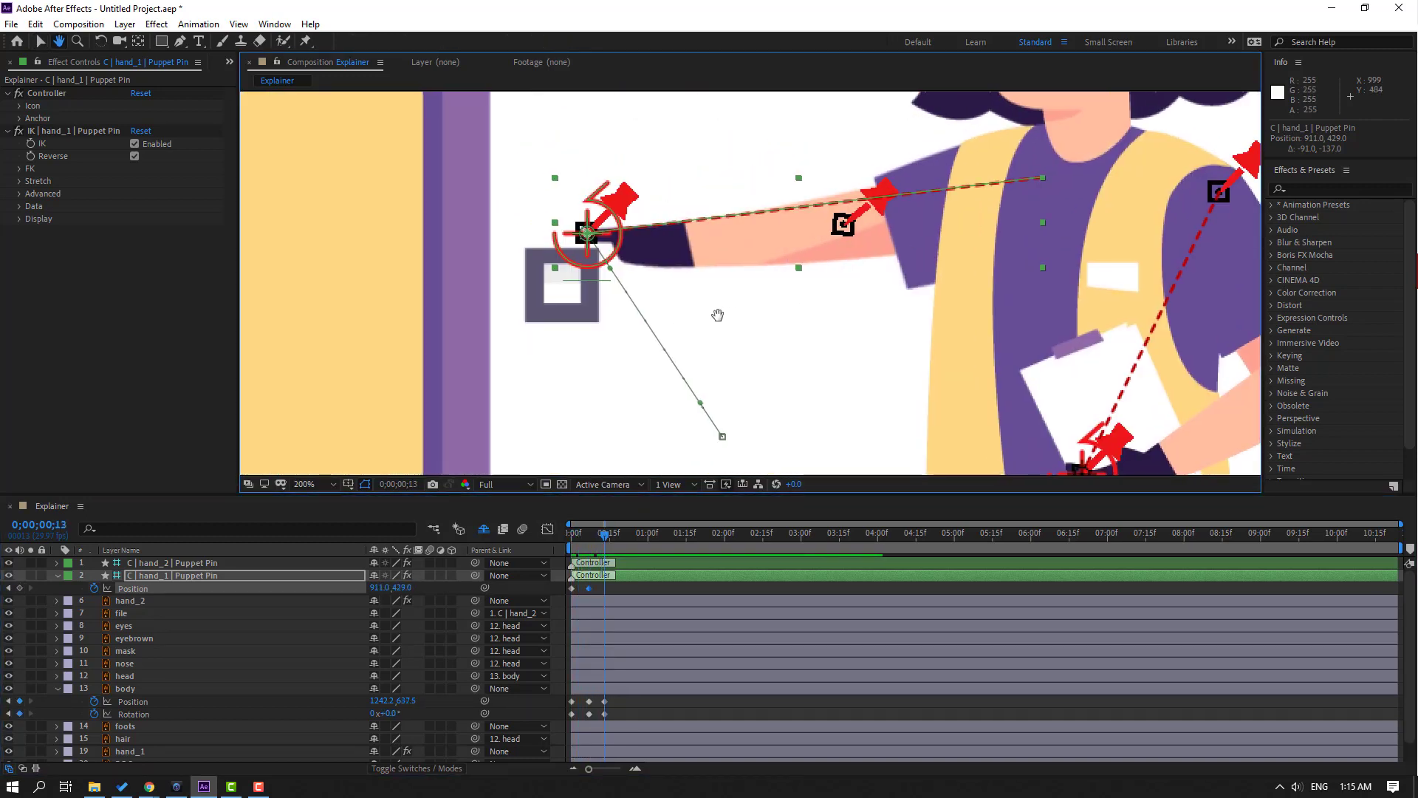
{"action": "key", "text": "v"}
{"action": "left_click_drag", "start_coordinate": [610, 245], "coordinate": [596, 289]}
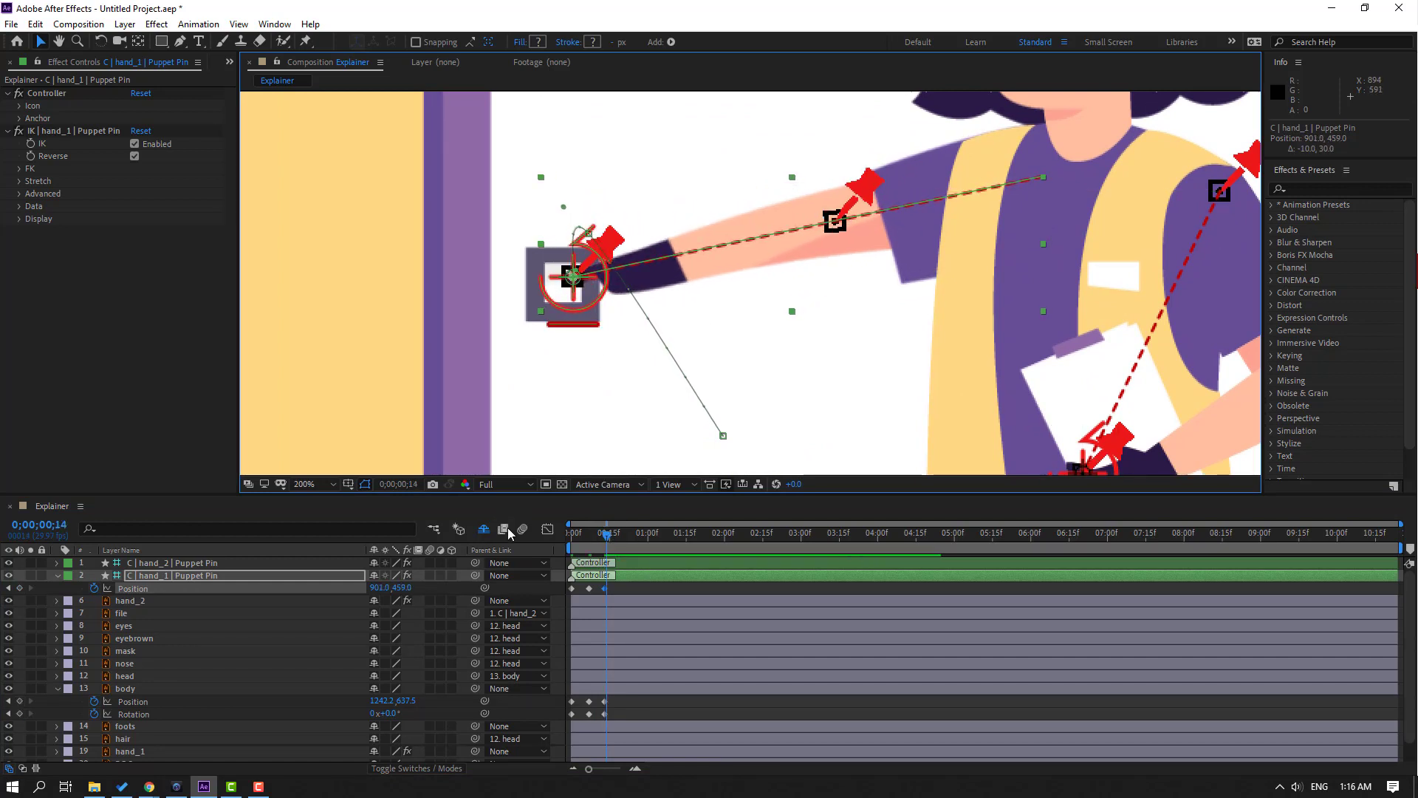
- Add a button-press motion to the hand_1 controller with Y position 453 at frame 16 and 461 at frame 19, and preview the animation
{"action": "key", "text": "Page_Down"}
{"action": "key", "text": "Page_Down"}
{"action": "left_click_drag", "start_coordinate": [401, 587], "coordinate": [399, 588]}
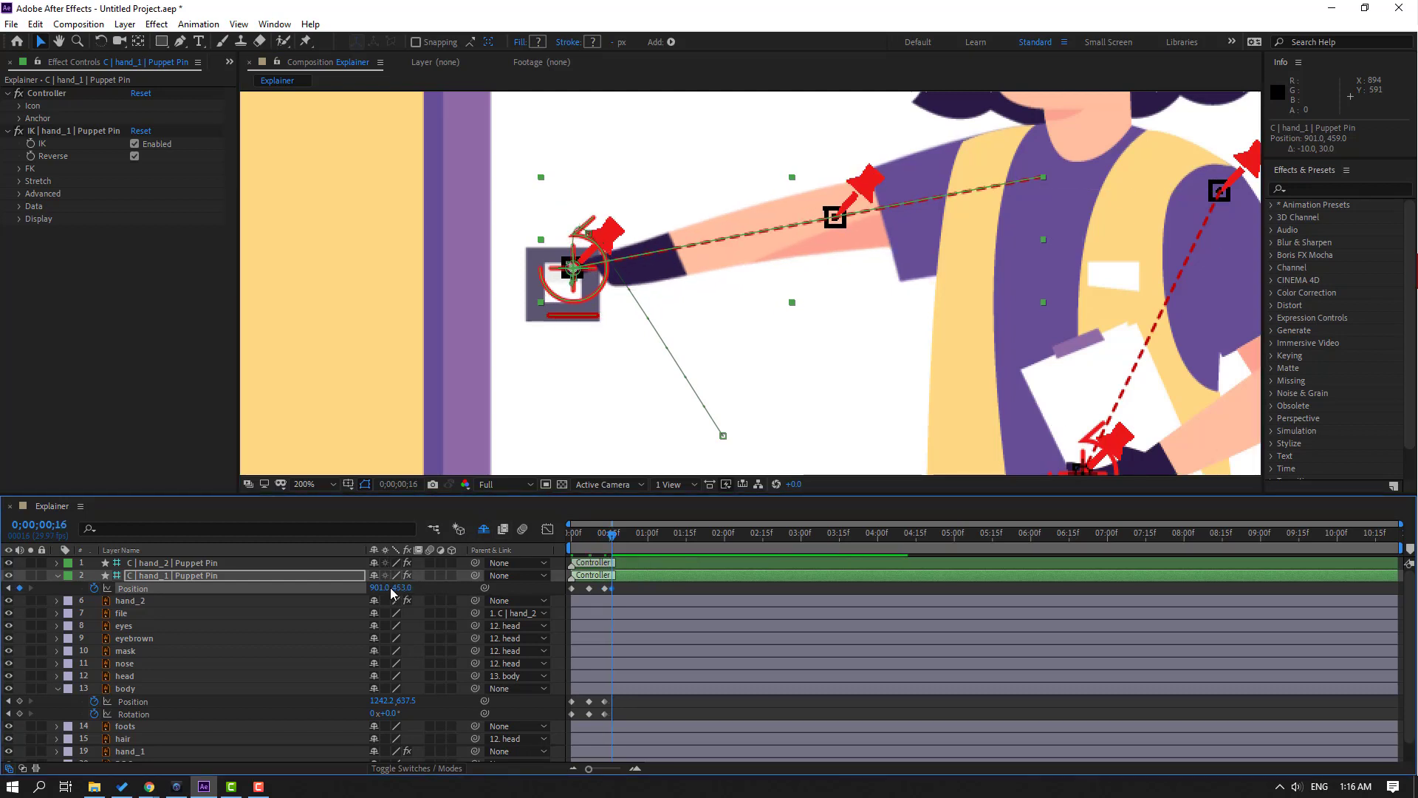
{"action": "left_click_drag", "start_coordinate": [399, 590], "coordinate": [405, 591]}
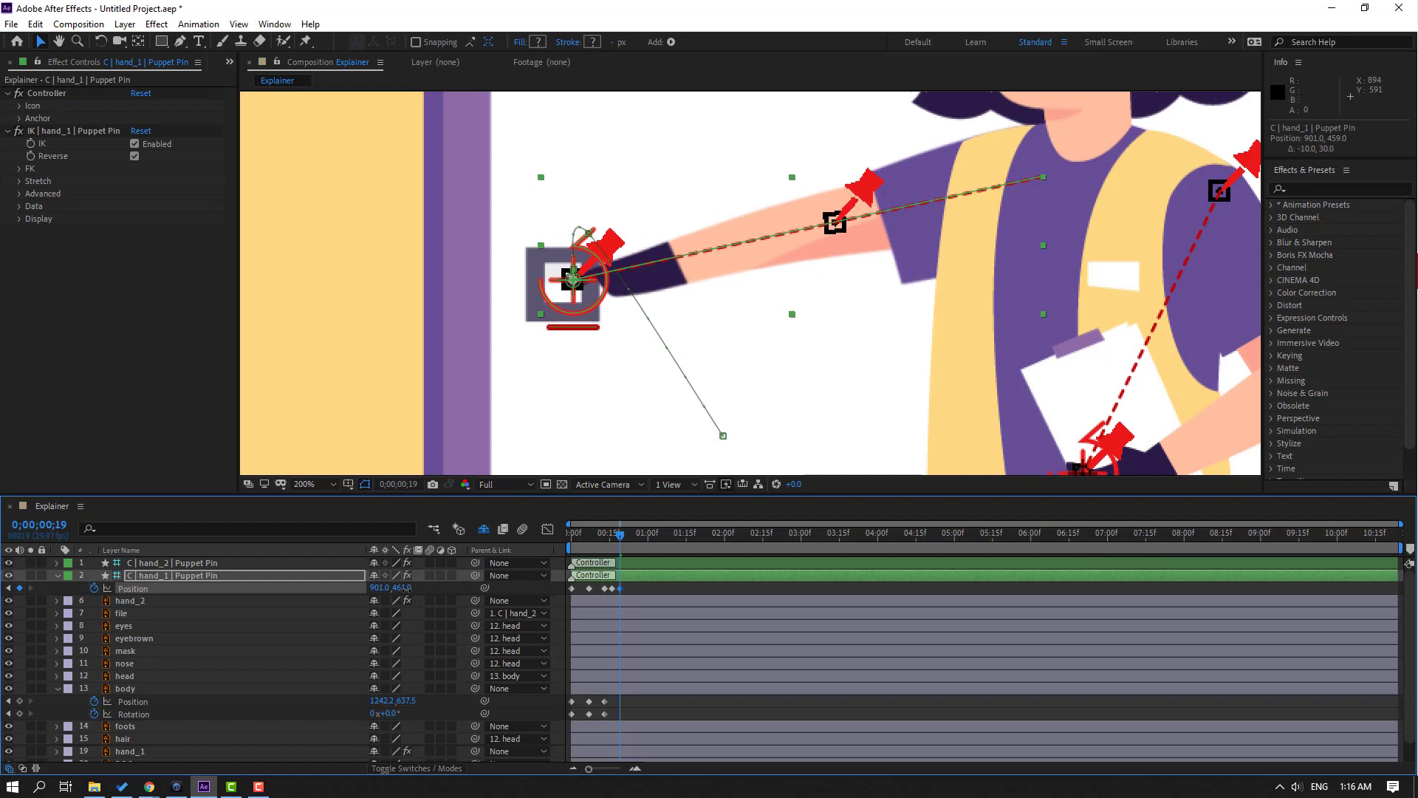
{"action": "scroll", "coordinate": [845, 311], "scroll_direction": "down", "scroll_amount": 4}
{"action": "key", "text": "space"}
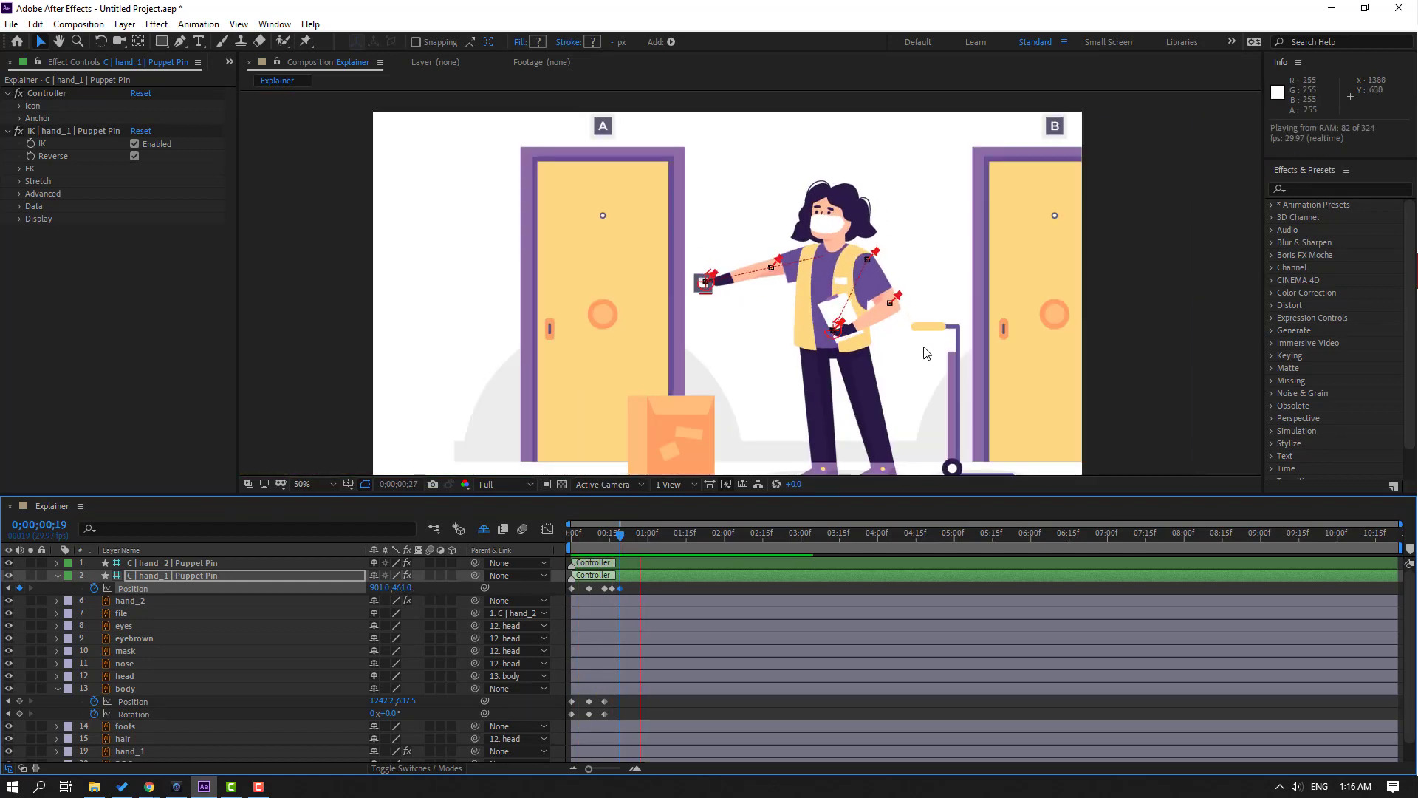
- Apply Easy Ease to all keyframes of the hand_1 controller and the body, and preview the animation
{"action": "key", "text": "space"}
{"action": "key", "text": "space"}
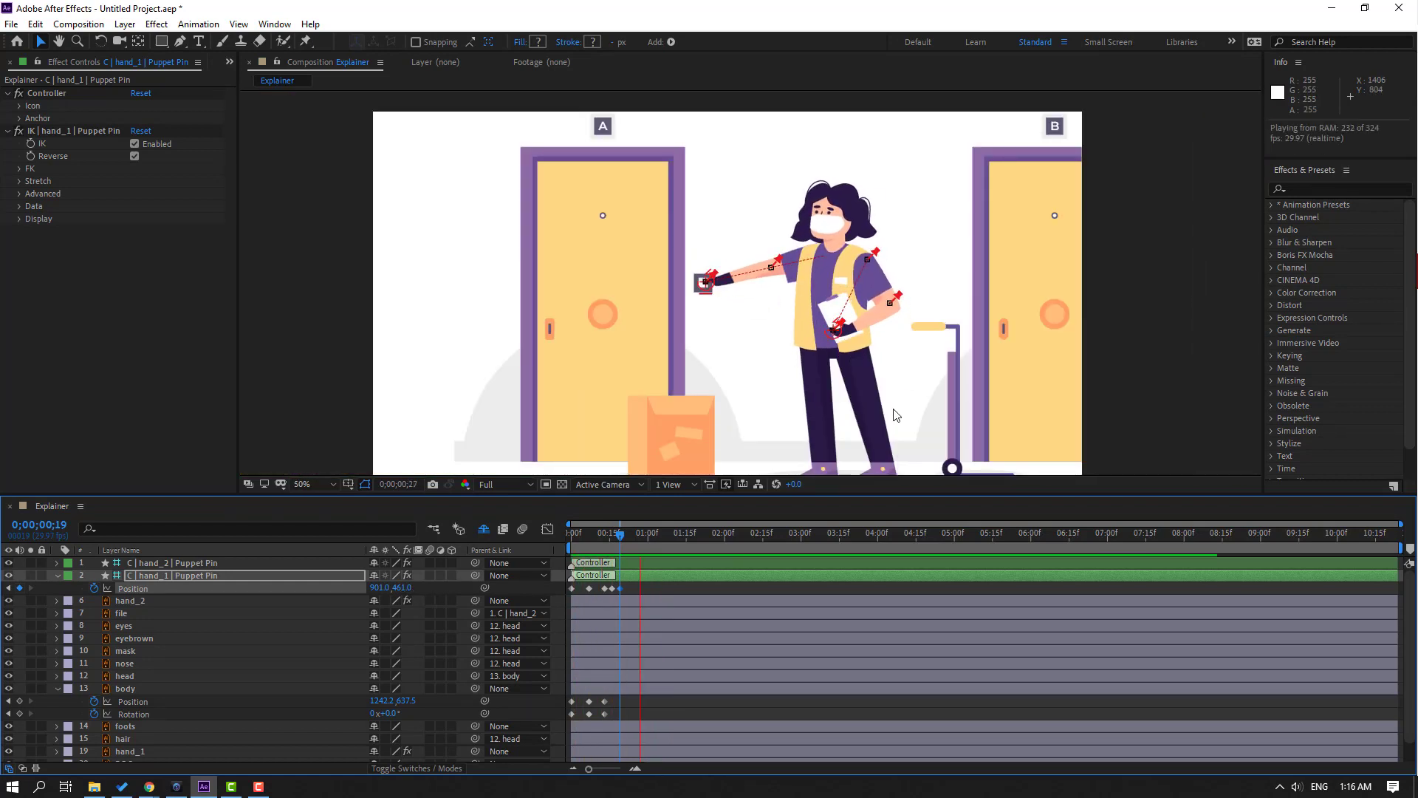
{"action": "key", "text": "space"}
{"action": "left_click_drag", "start_coordinate": [636, 587], "coordinate": [561, 716]}
{"action": "right_click", "coordinate": [622, 587]}
{"action": "mouse_move", "coordinate": [665, 581]}
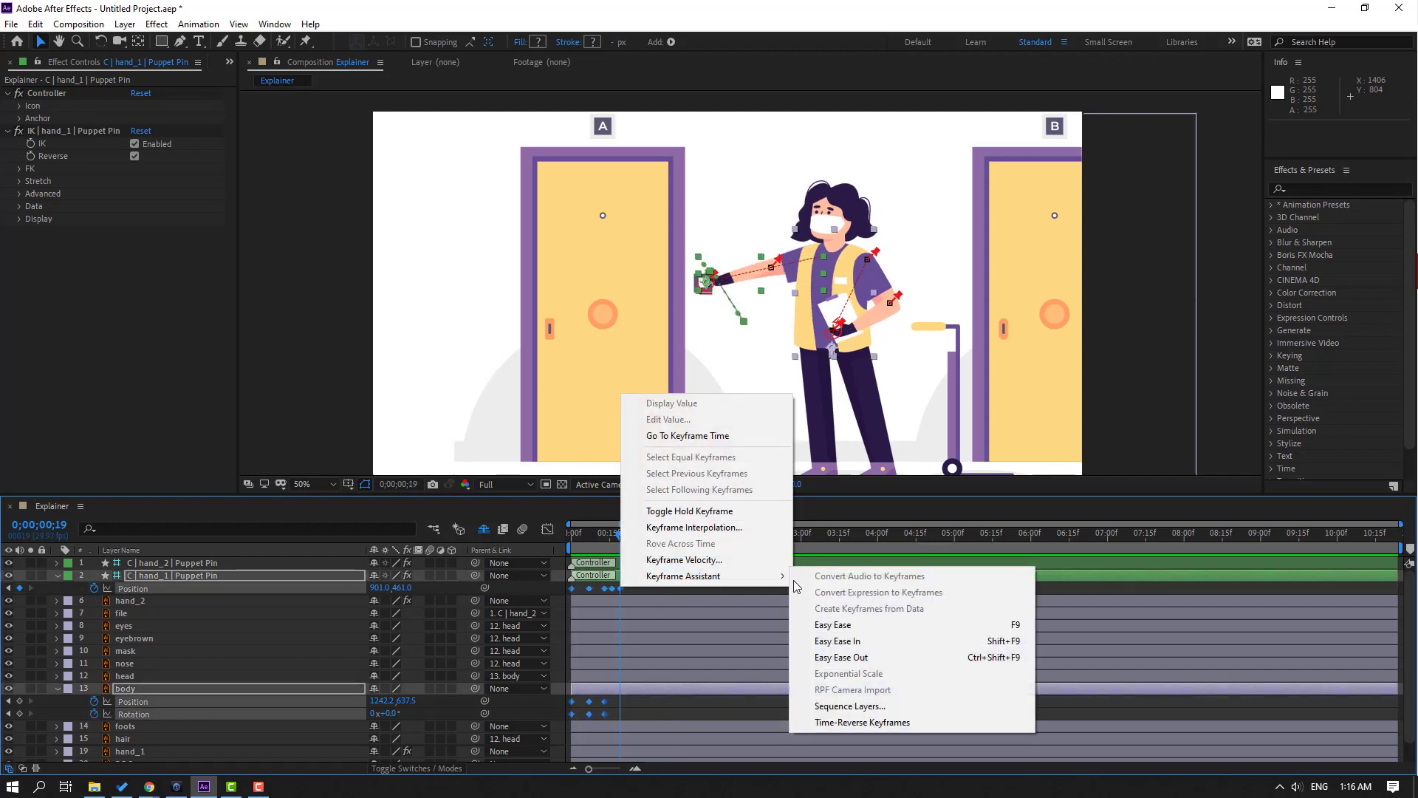
{"action": "left_click", "coordinate": [850, 625]}
{"action": "left_click", "coordinate": [653, 589]}
{"action": "key", "text": "space"}
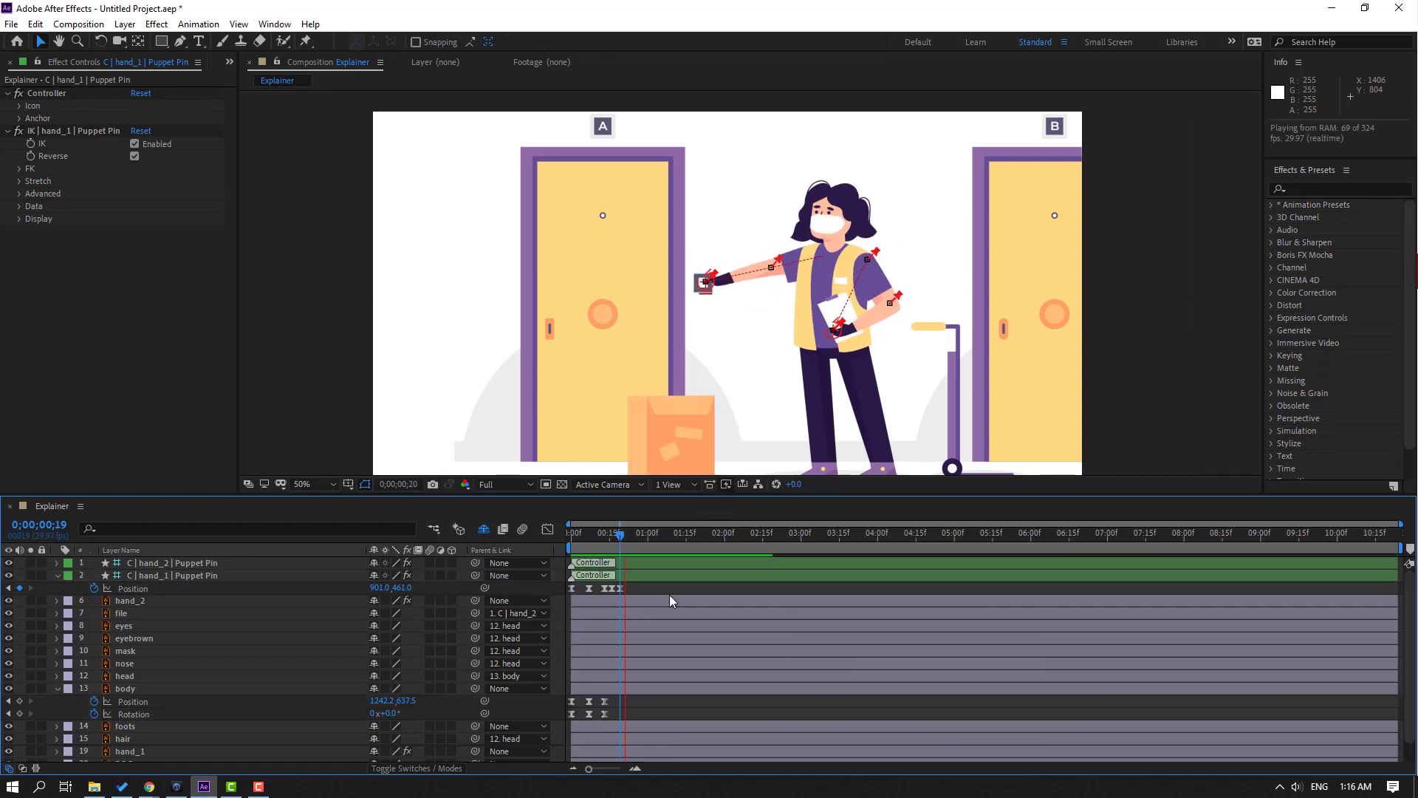
{"action": "key", "text": "space"}
- Delay the hand_1 controller's position keyframes so the doorbell touch falls on frame 19, and preview the animation
{"action": "mouse_move", "coordinate": [641, 585]}
{"action": "left_mouse_down"}
{"action": "mouse_move", "coordinate": [560, 588]}
{"action": "mouse_move", "coordinate": [619, 589]}
{"action": "left_mouse_up"}
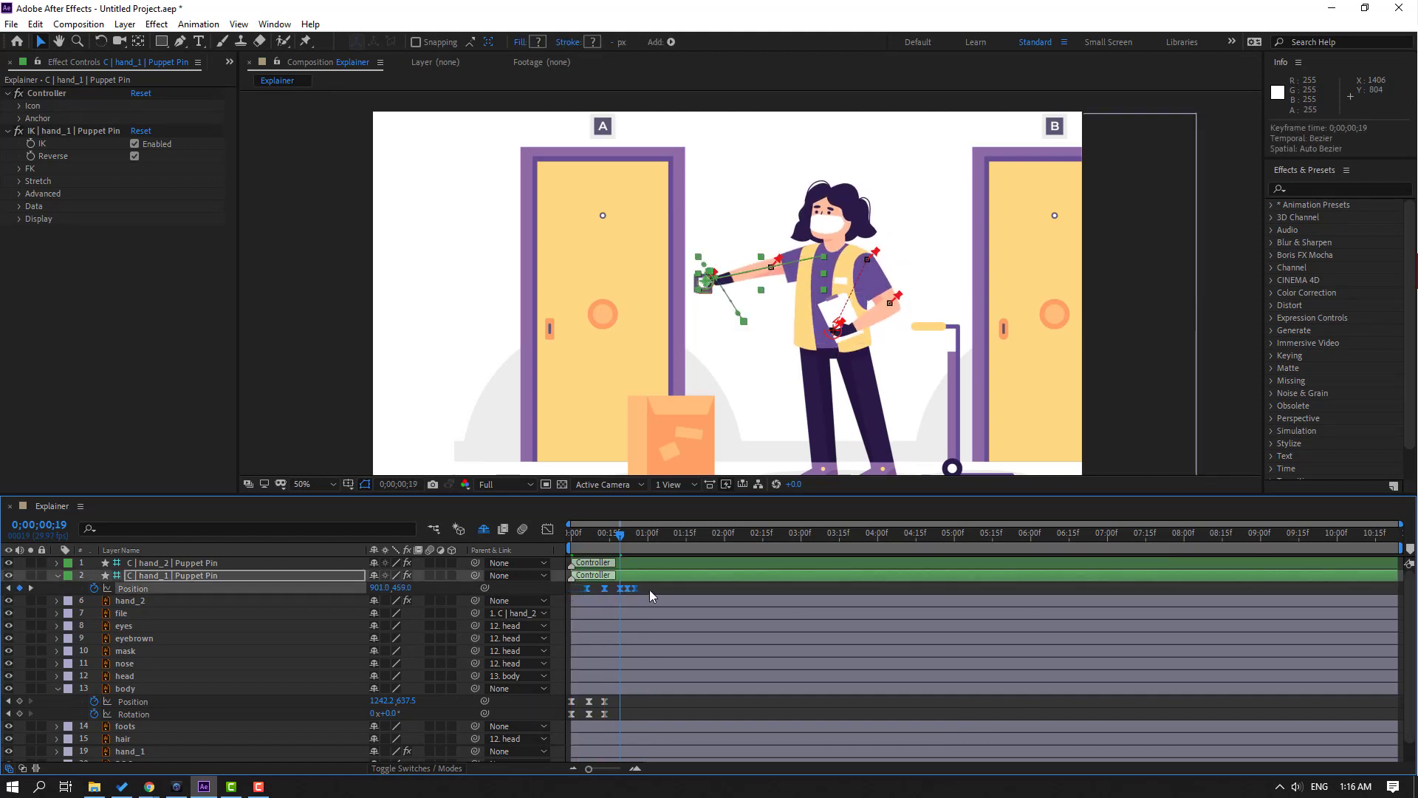
{"action": "left_click", "coordinate": [654, 589]}
{"action": "key", "text": "space"}
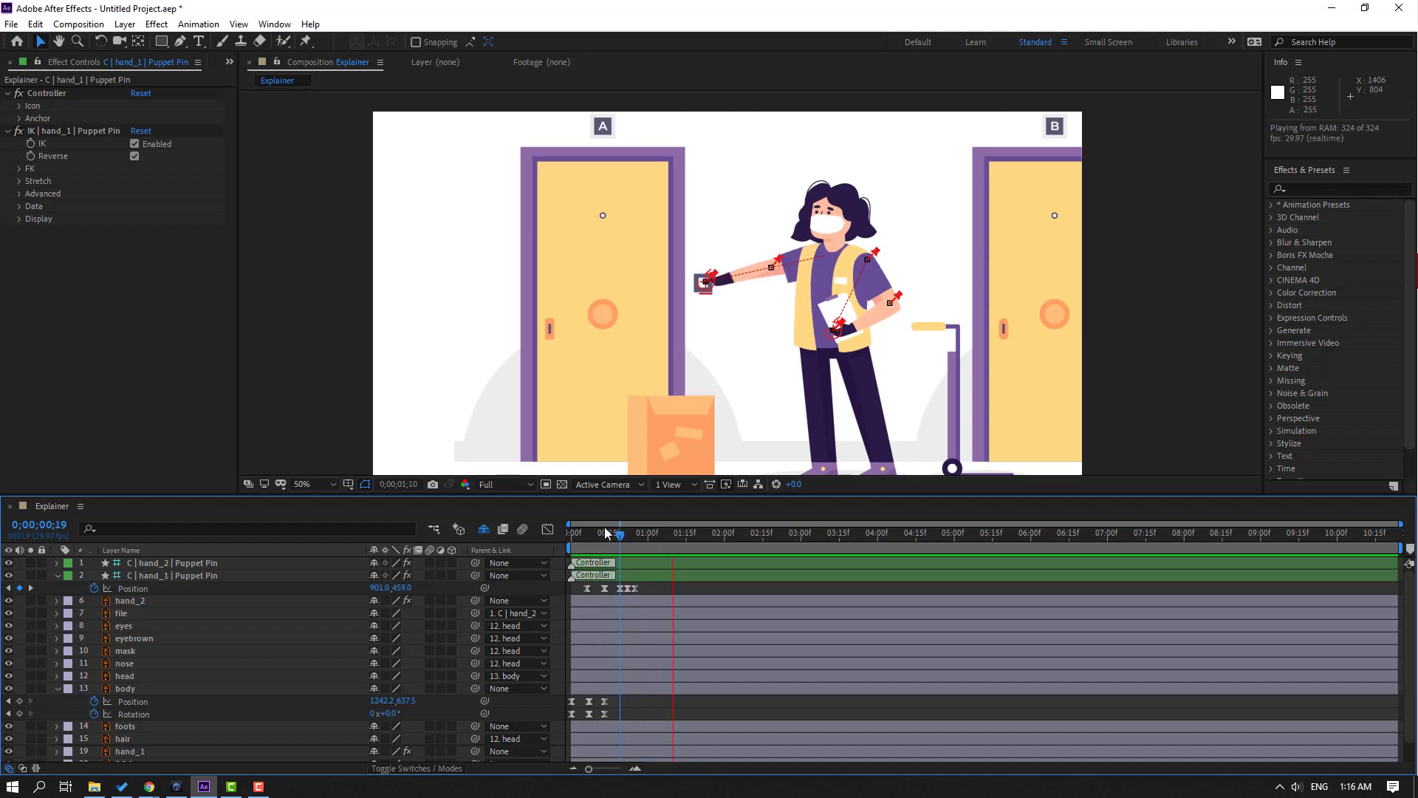
- Space the hand_1 controller's last two button-press keyframes farther apart, at about frames 23 and 27, and preview the timing
{"action": "left_click", "coordinate": [633, 588]}
{"action": "key", "text": "equal"}
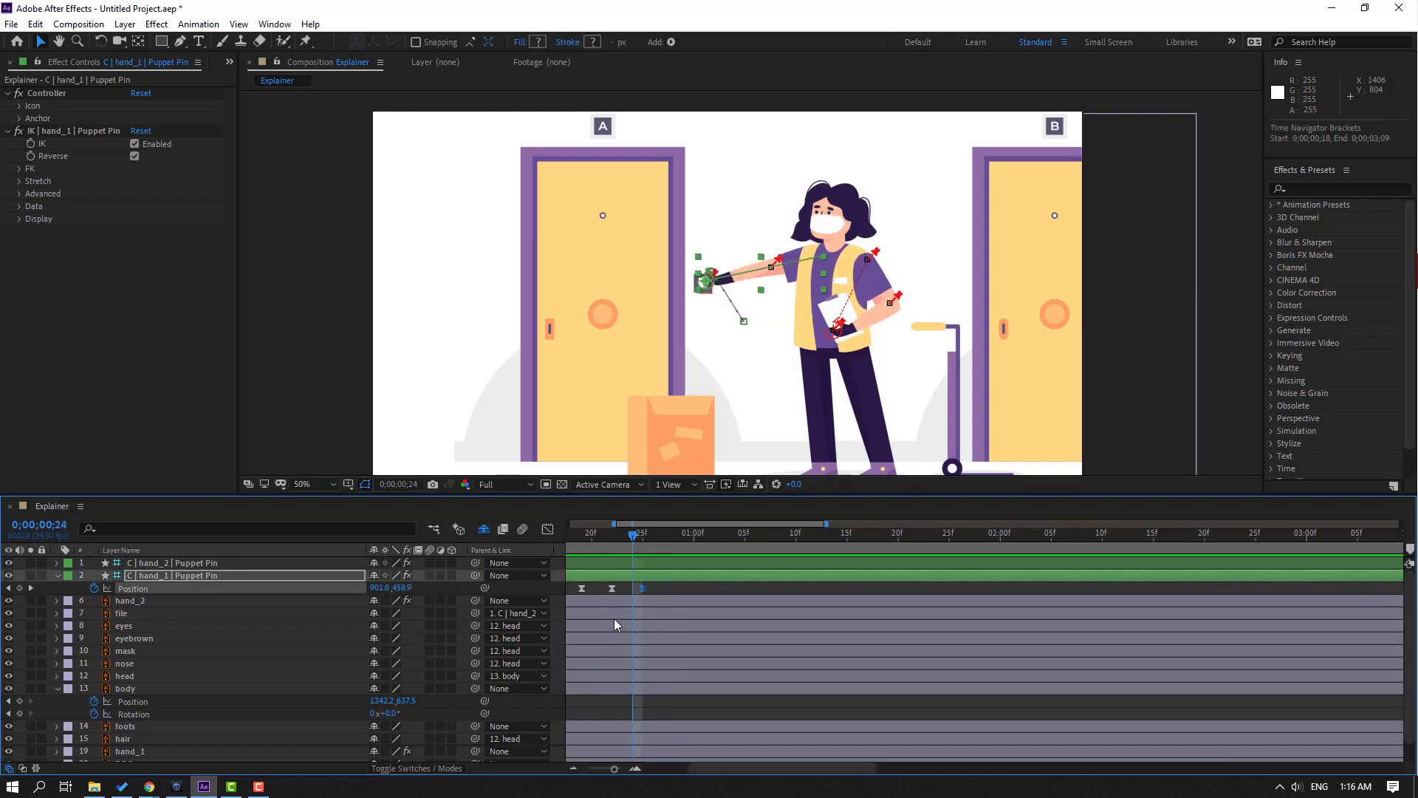
{"action": "mouse_move", "coordinate": [703, 589]}
{"action": "left_mouse_down"}
{"action": "mouse_move", "coordinate": [659, 588]}
{"action": "mouse_move", "coordinate": [646, 611]}
{"action": "mouse_move", "coordinate": [706, 591]}
{"action": "left_mouse_up"}
{"action": "key", "text": "minus"}
{"action": "key", "text": "minus"}
{"action": "key", "text": "space"}
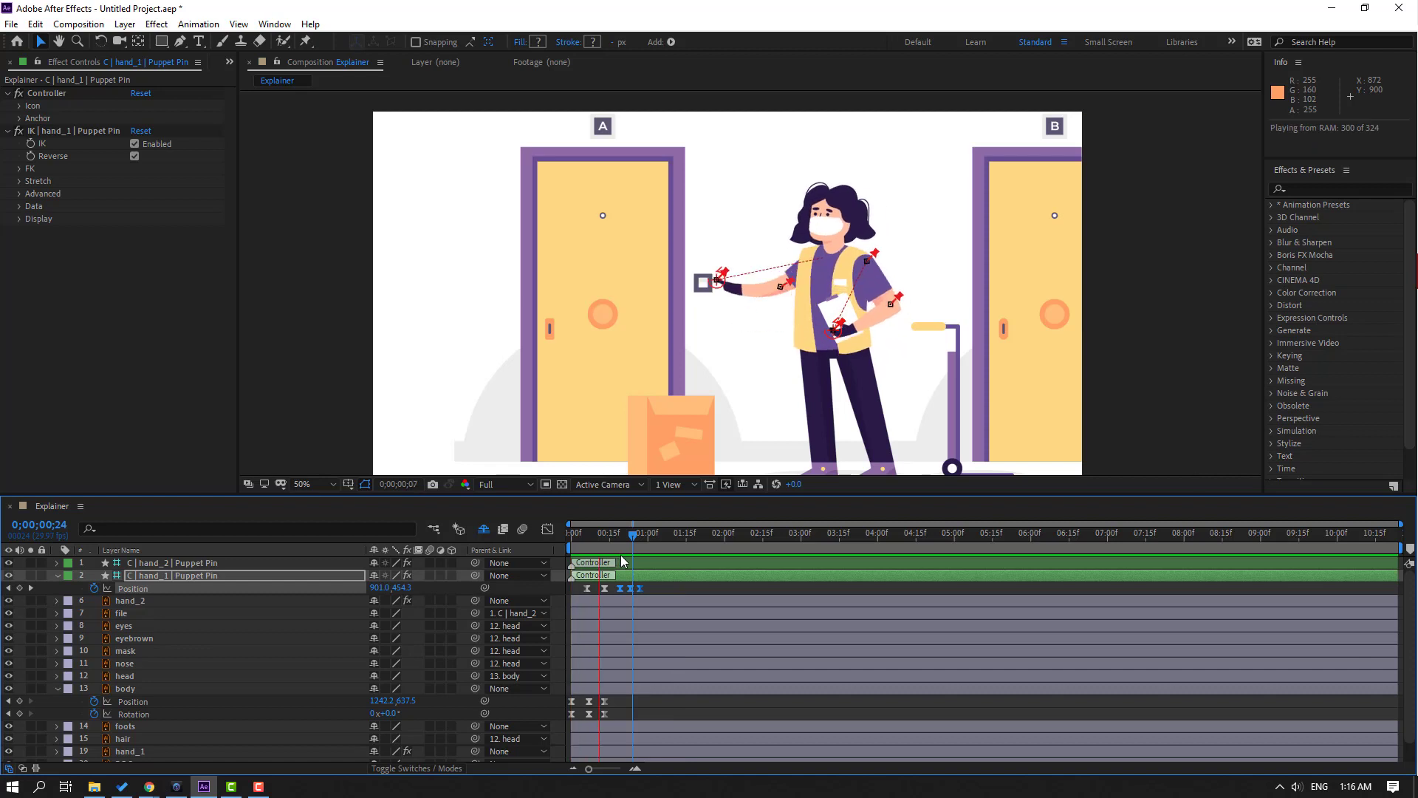
{"action": "key", "text": "space"}
- Move the body's second and third position and rotation keyframes to about frames 10 and 18, and preview the animation
{"action": "left_click_drag", "start_coordinate": [605, 535], "coordinate": [594, 535]}
{"action": "left_click_drag", "start_coordinate": [631, 692], "coordinate": [567, 719]}
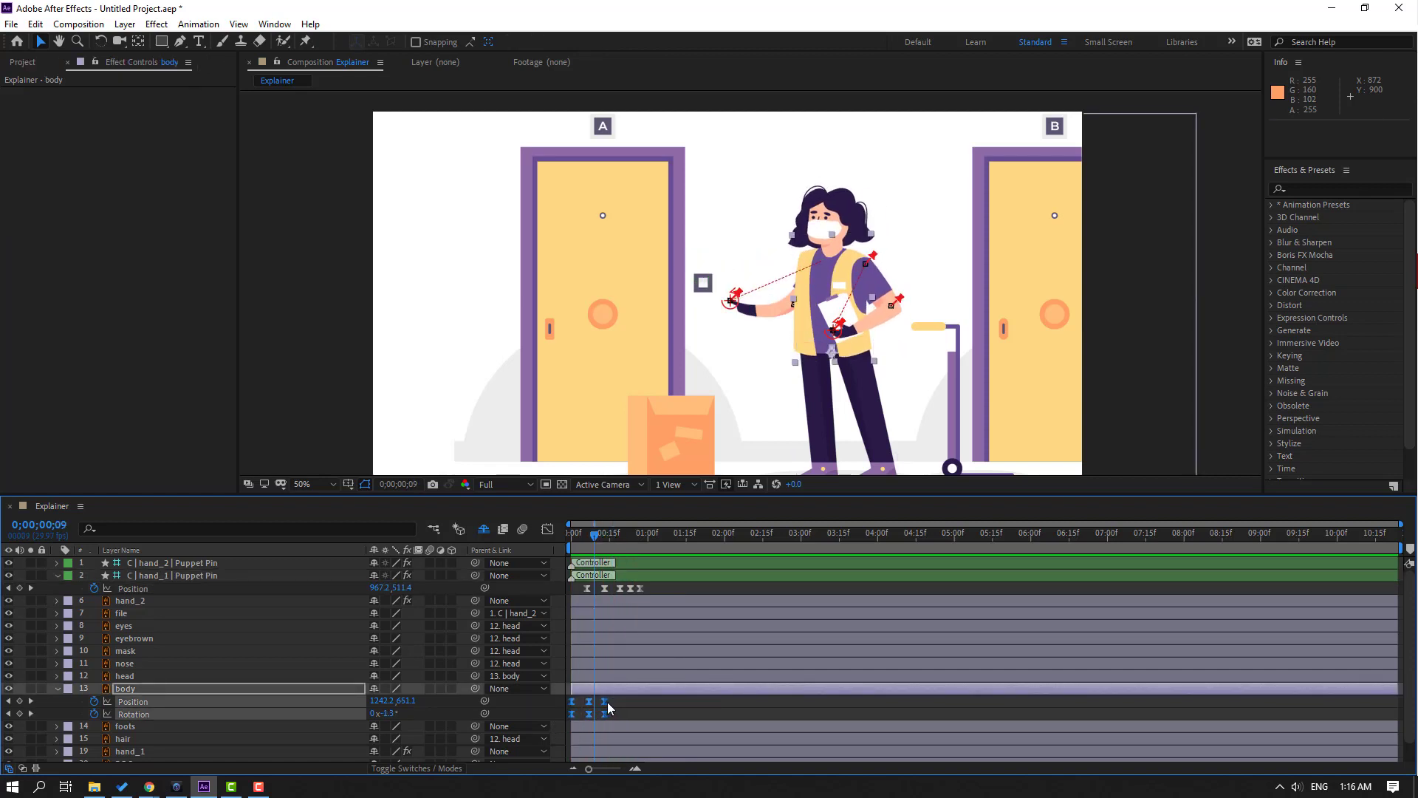
{"action": "left_click", "coordinate": [646, 706]}
{"action": "key", "text": "space"}
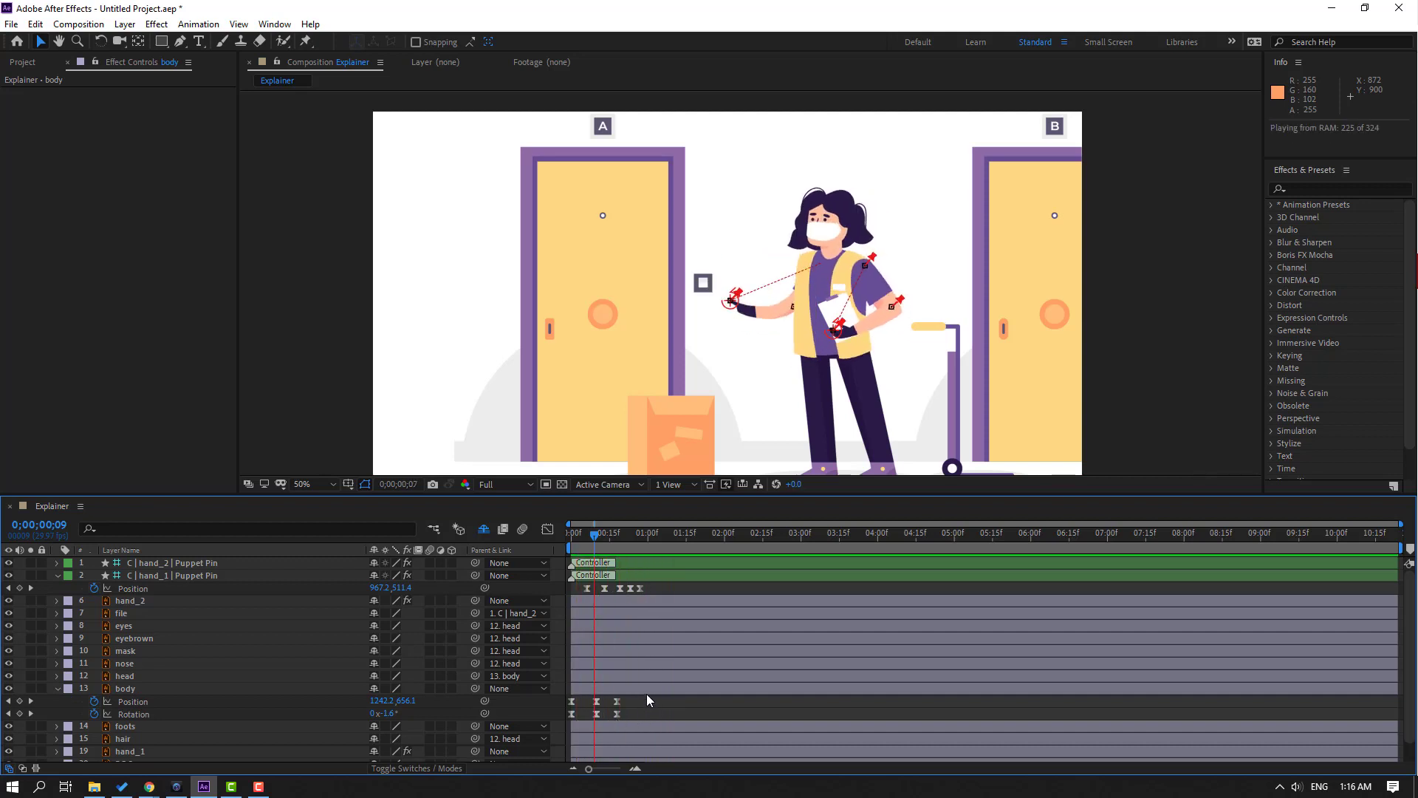
{"action": "key", "text": "space"}
- Hold the hand_1 controller on the doorbell with a keyframe at 0;00;01;00, and copy its first position keyframe to 0;00;01;10
{"action": "left_click_drag", "start_coordinate": [604, 534], "coordinate": [649, 541]}
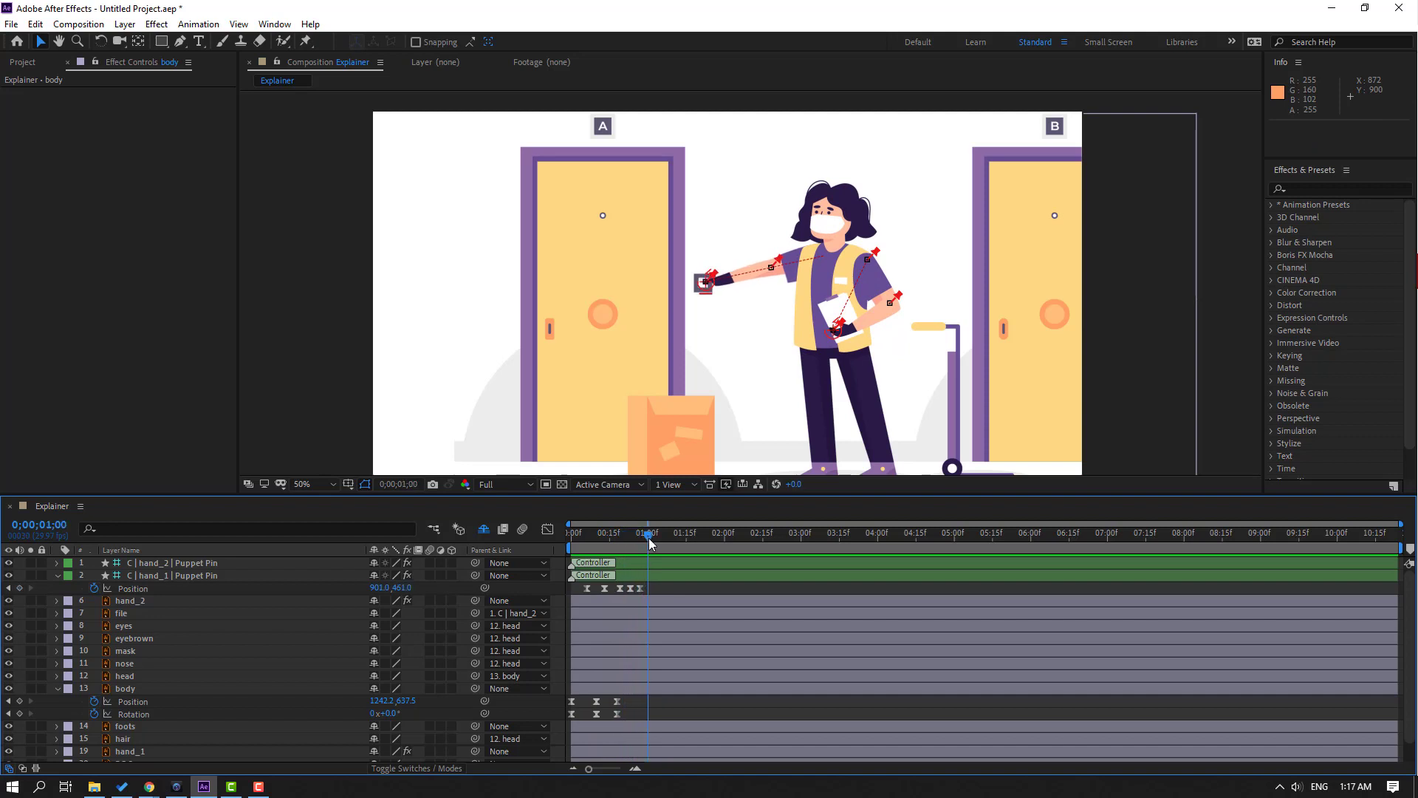
{"action": "left_click", "coordinate": [20, 587]}
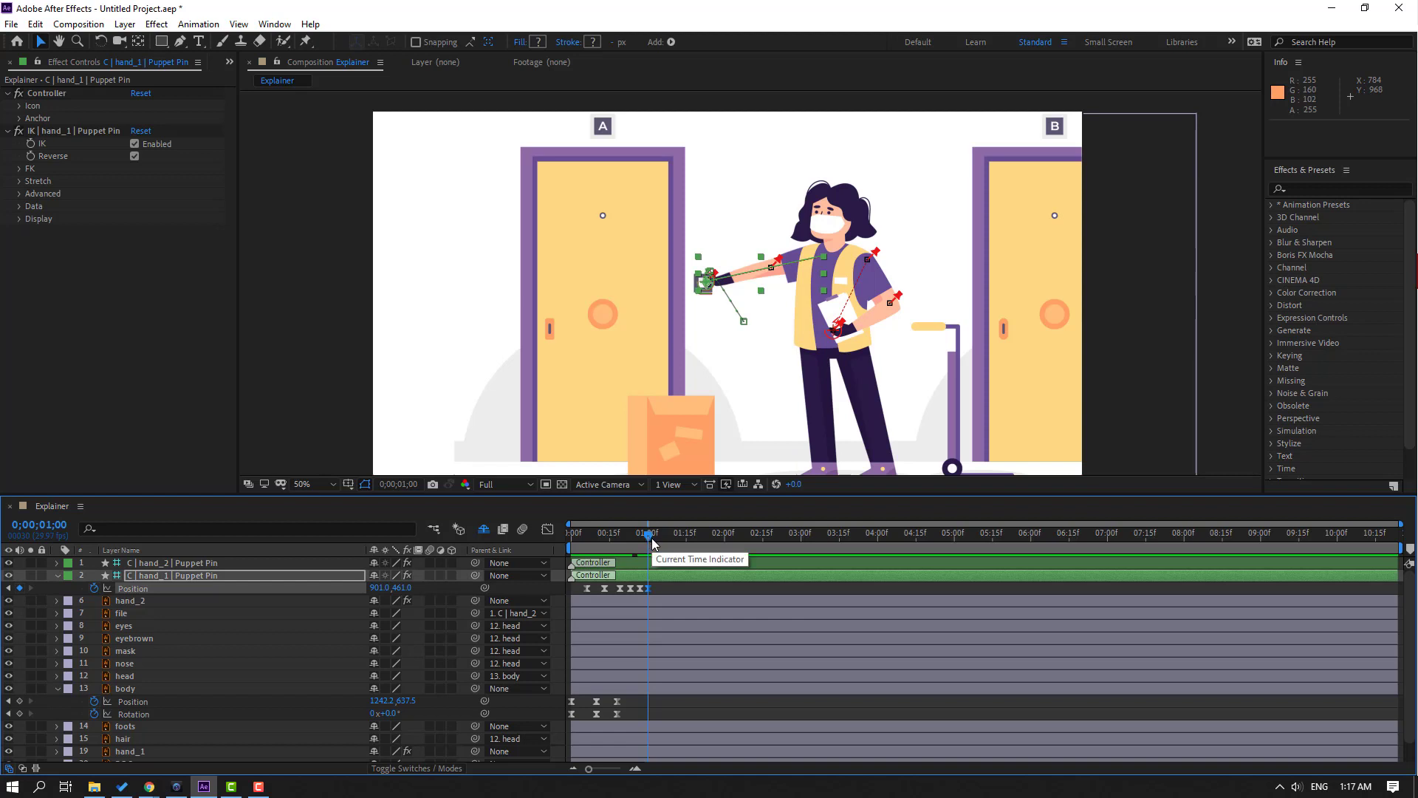
{"action": "left_click_drag", "start_coordinate": [650, 542], "coordinate": [673, 542]}
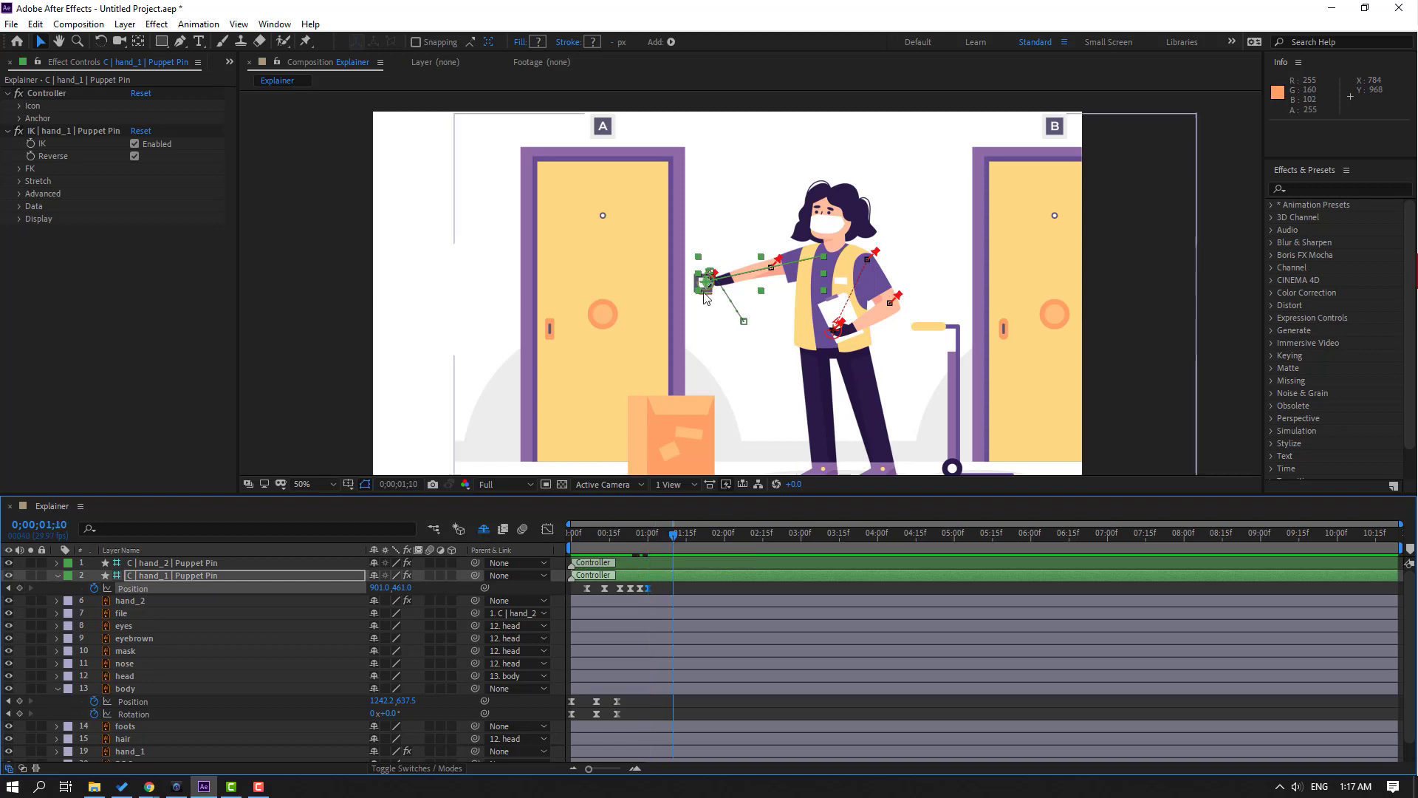
{"action": "key", "text": "period"}
{"action": "left_click_drag", "start_coordinate": [665, 292], "coordinate": [716, 363]}
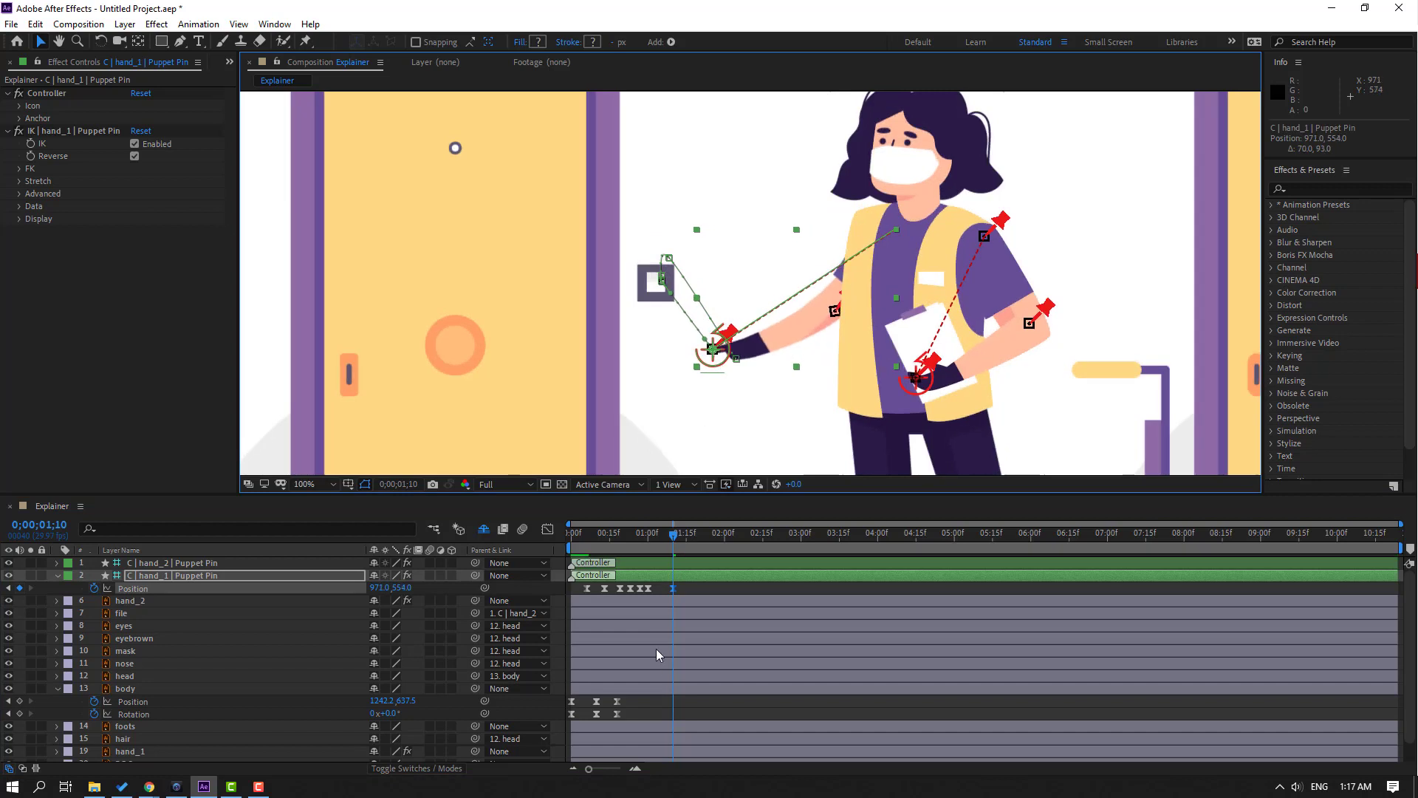
{"action": "left_click", "coordinate": [587, 590]}
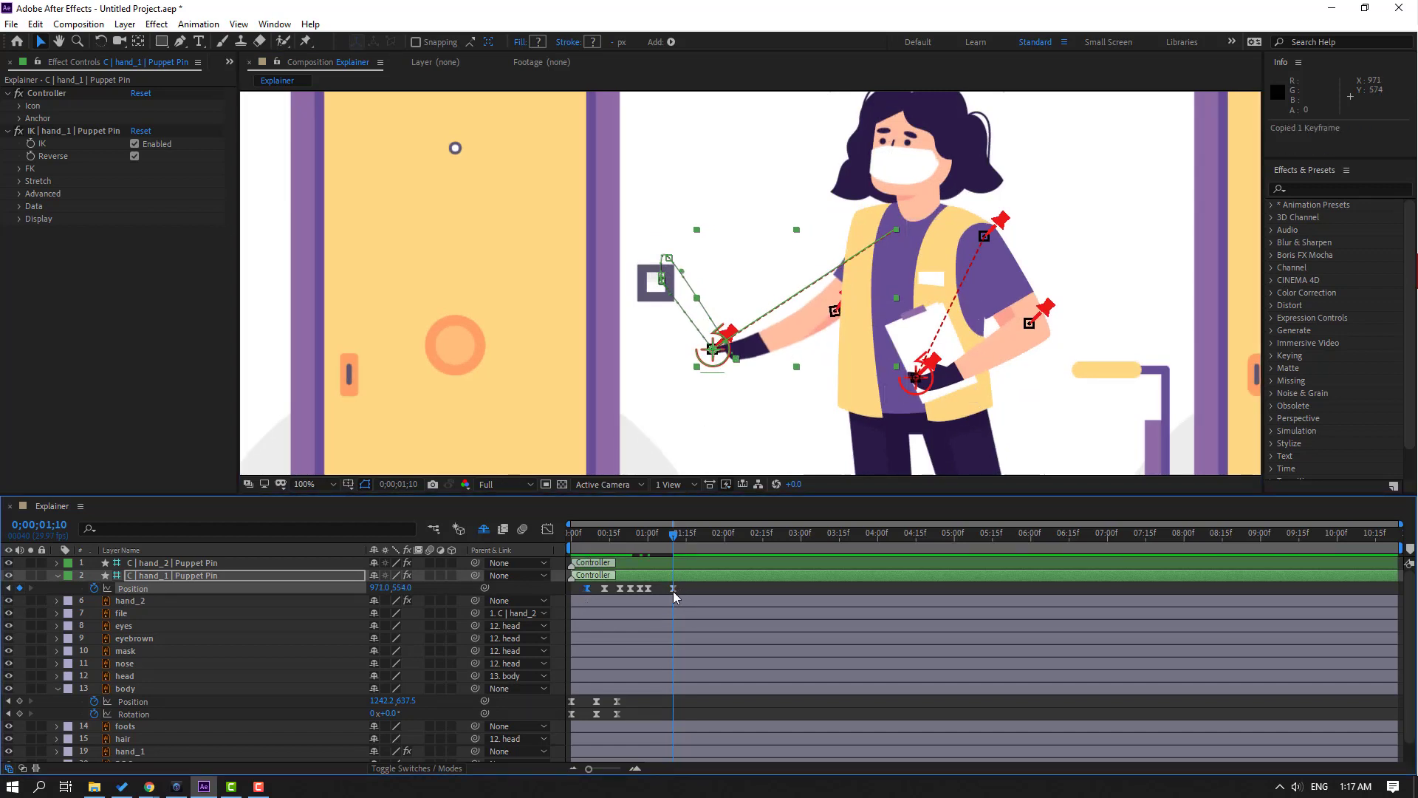
{"action": "key", "text": "ctrl+v"}
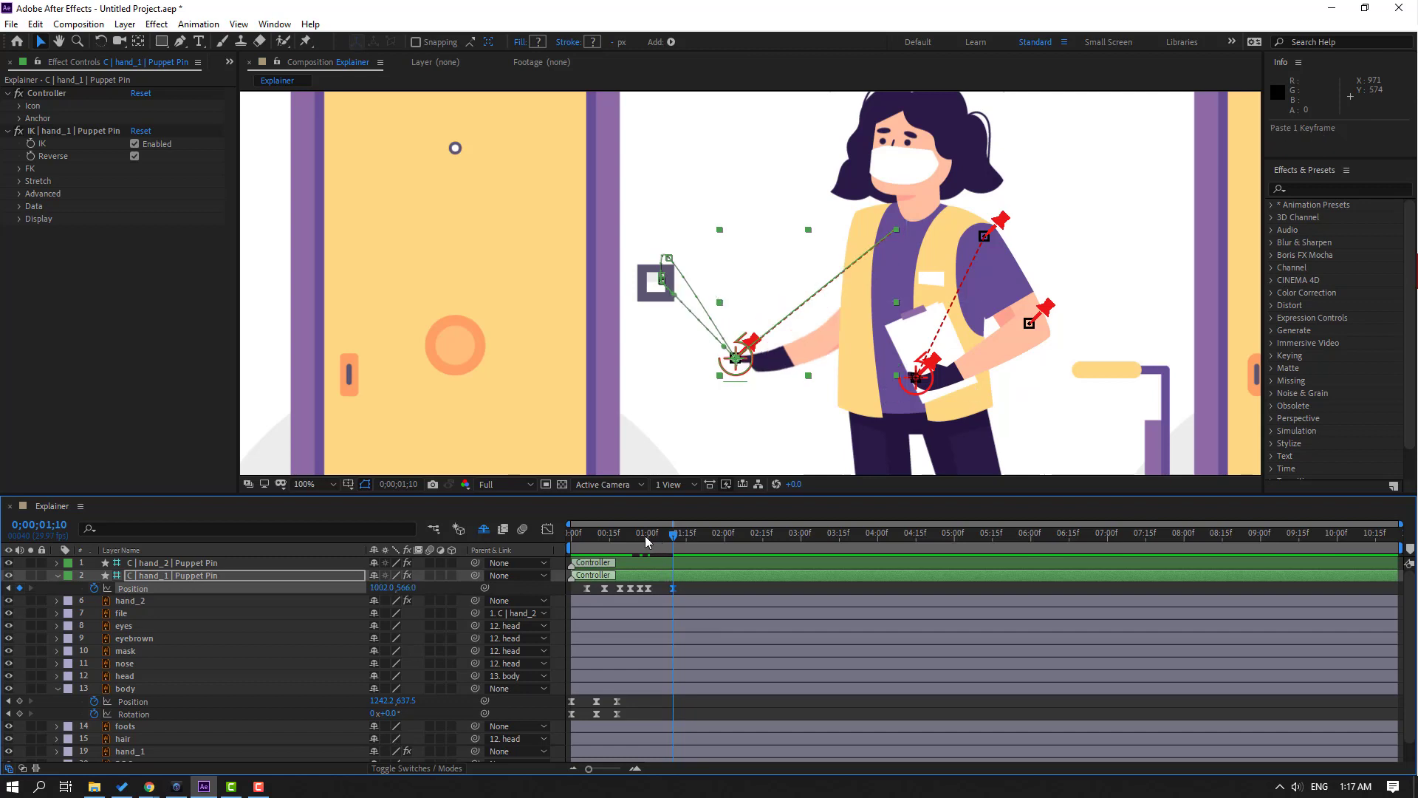
- Add holding position and rotation keyframes to the body at 0;00;01;00, and copy its first keyframes to 0;00;01;10
{"action": "mouse_move", "coordinate": [647, 542]}
{"action": "left_mouse_down"}
{"action": "mouse_move", "coordinate": [613, 541]}
{"action": "mouse_move", "coordinate": [674, 548]}
{"action": "mouse_move", "coordinate": [640, 549]}
{"action": "left_mouse_up"}
{"action": "left_click", "coordinate": [20, 701]}
{"action": "left_click", "coordinate": [20, 714]}
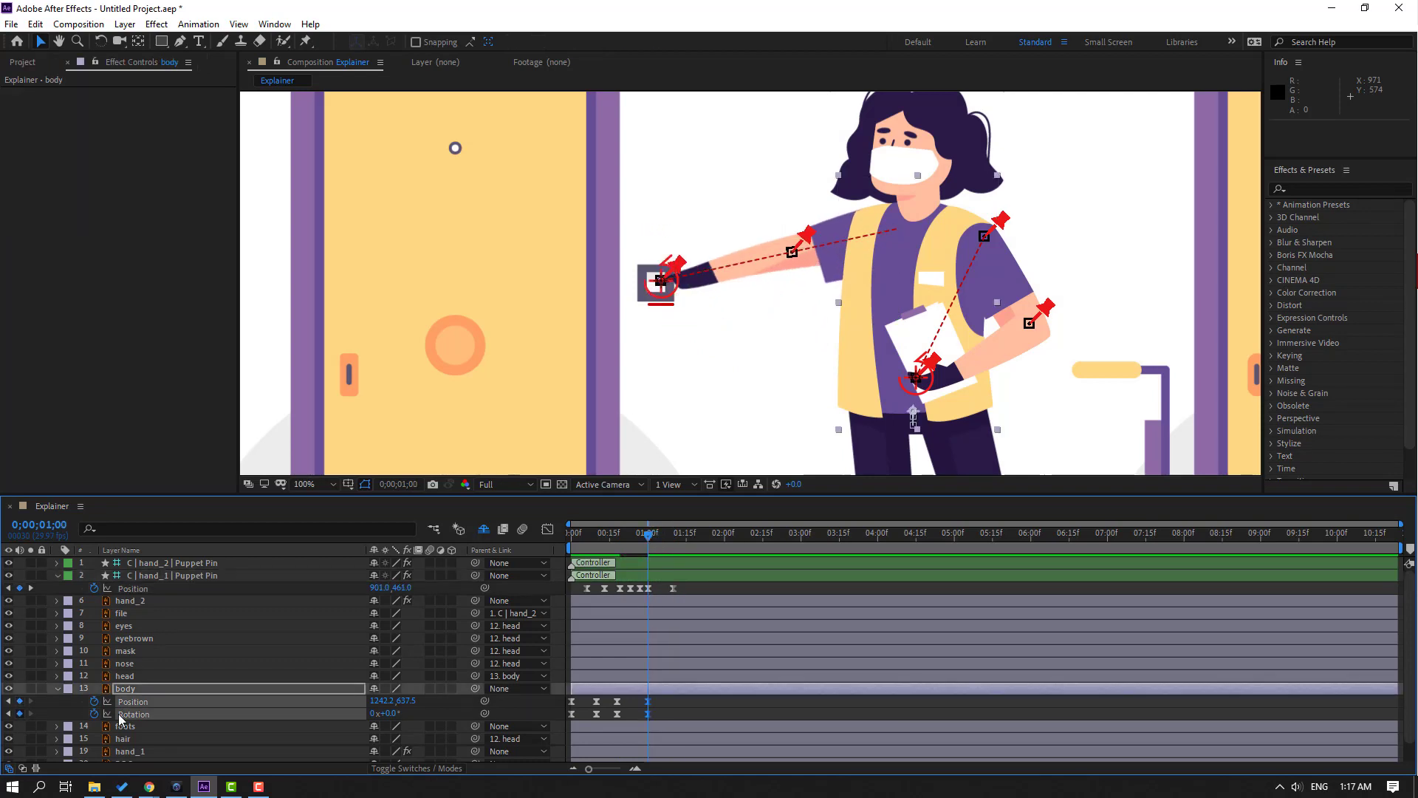
{"action": "left_click_drag", "start_coordinate": [662, 538], "coordinate": [672, 538]}
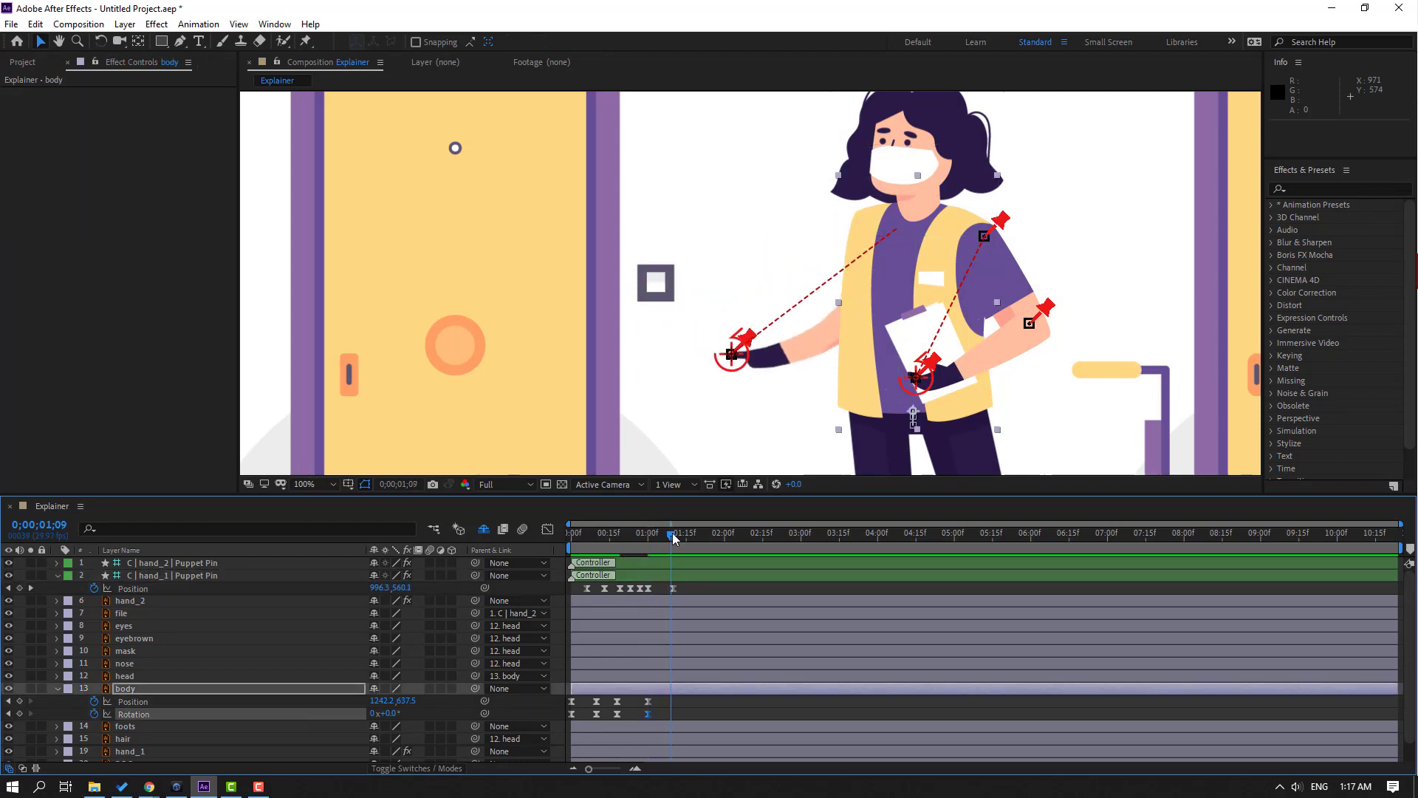
{"action": "left_click", "coordinate": [572, 701]}
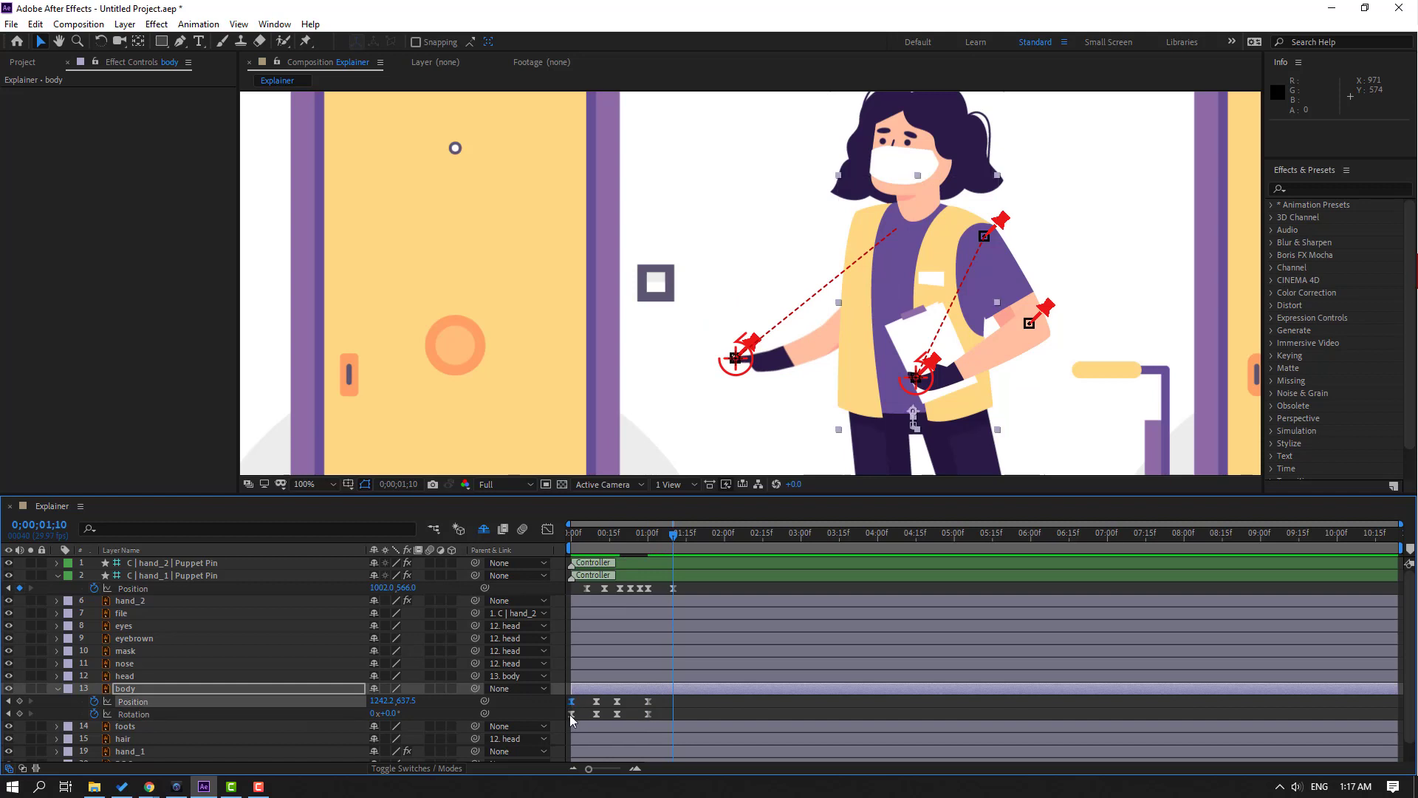
{"action": "key", "text": "ctrl+v"}
{"action": "left_click", "coordinate": [572, 713]}
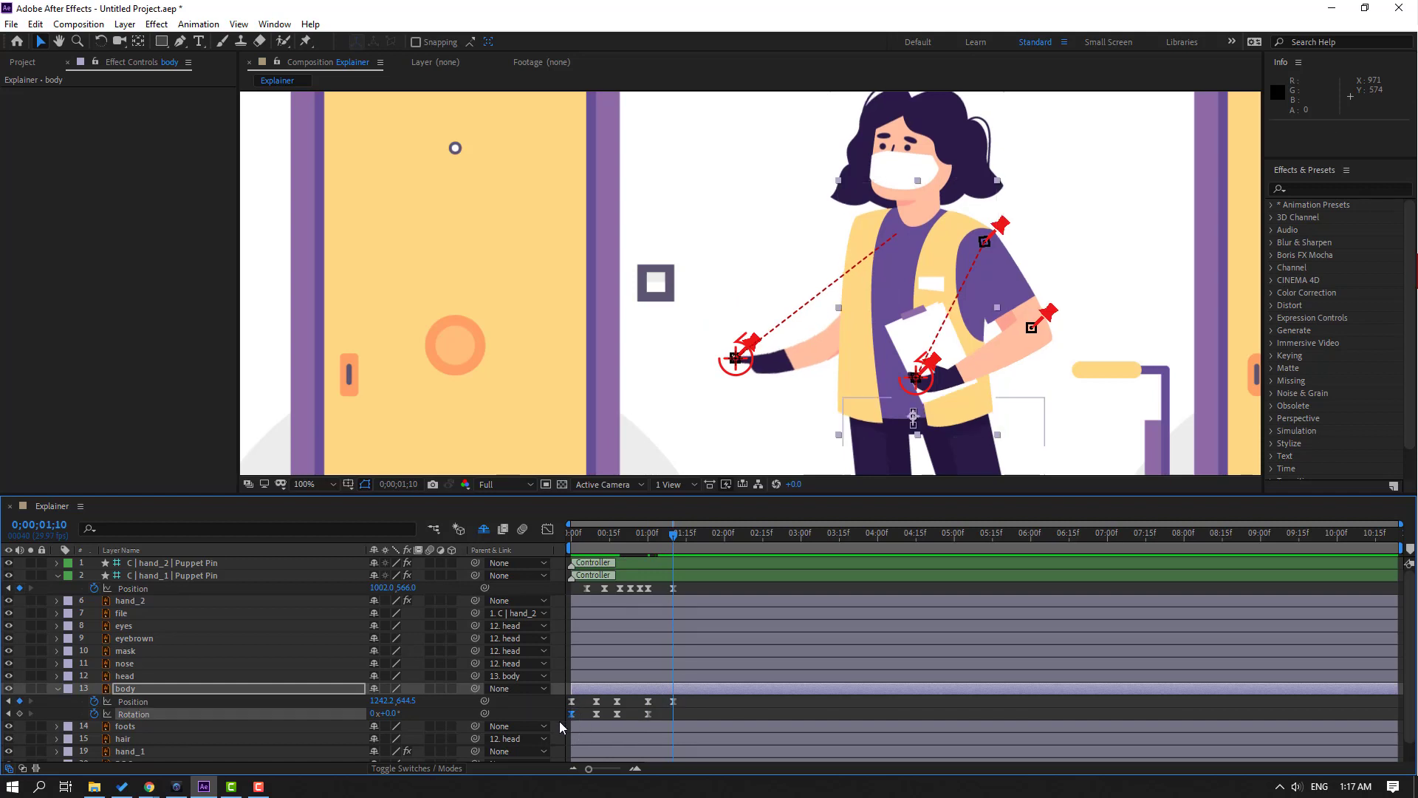
{"action": "key", "text": "ctrl+v"}
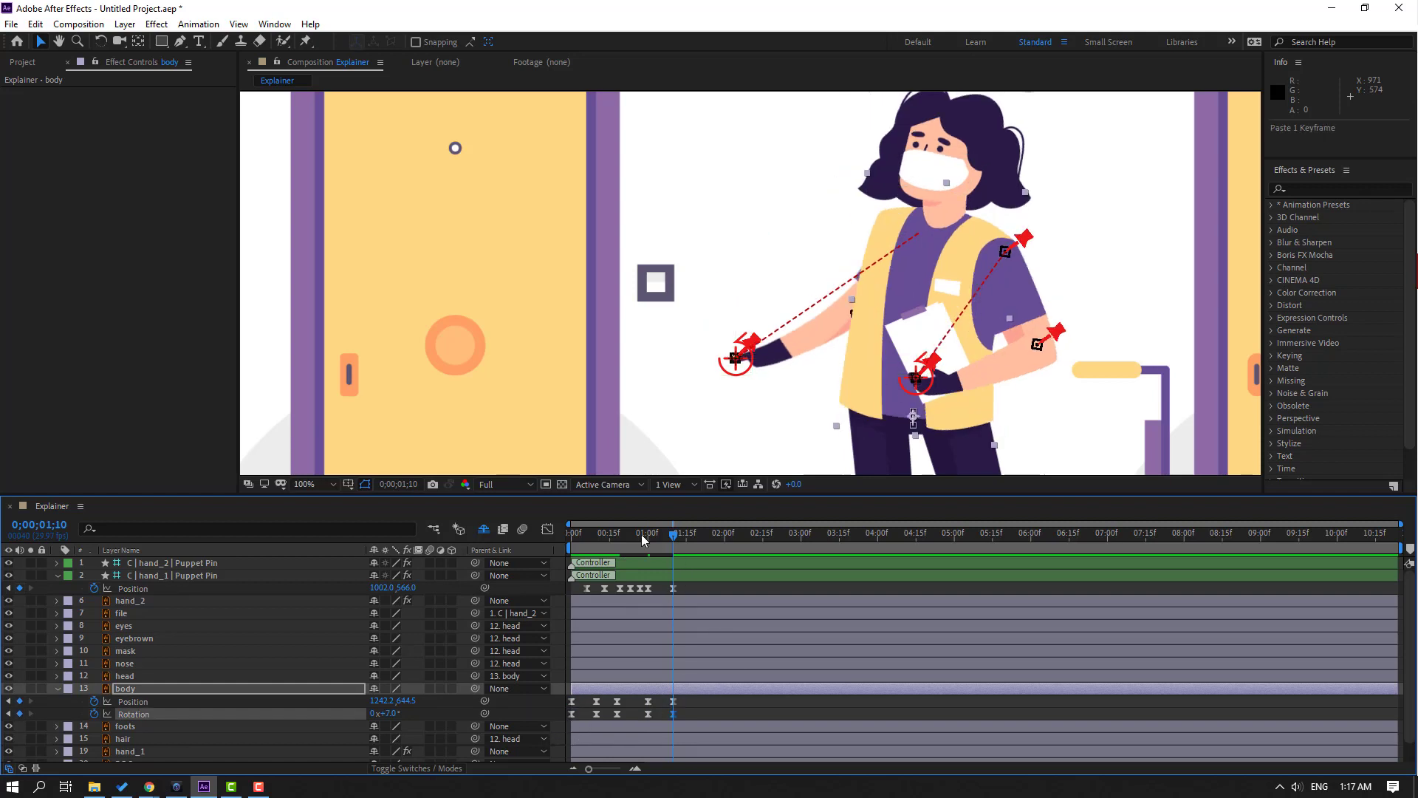
- End the work area just after the last keyframes at 0;00;01;10, and preview the doorbell animation
{"action": "left_click_drag", "start_coordinate": [642, 540], "coordinate": [693, 547]}
{"action": "key", "text": "comma"}
{"action": "key", "text": "comma"}
{"action": "key", "text": "space"}
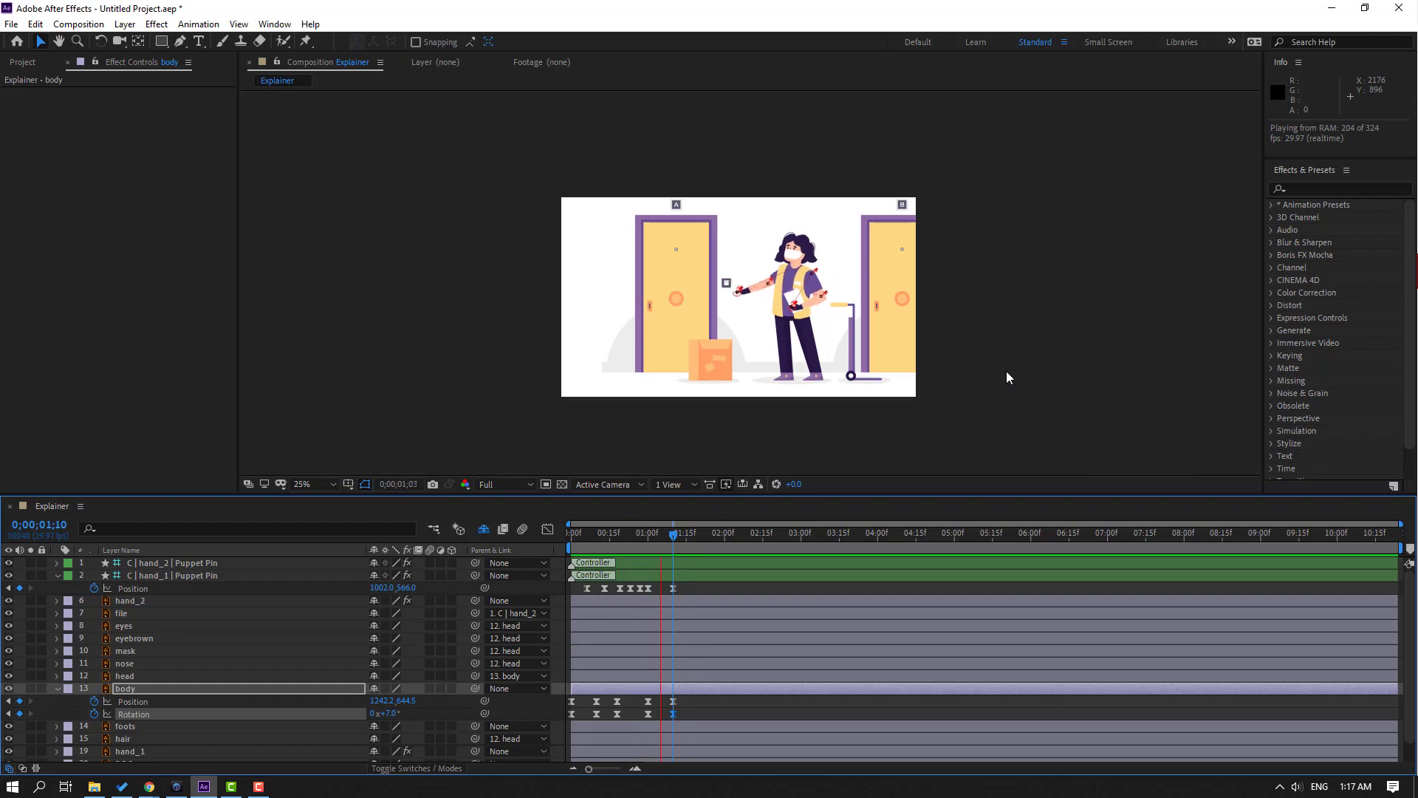
{"action": "left_click", "coordinate": [673, 539]}
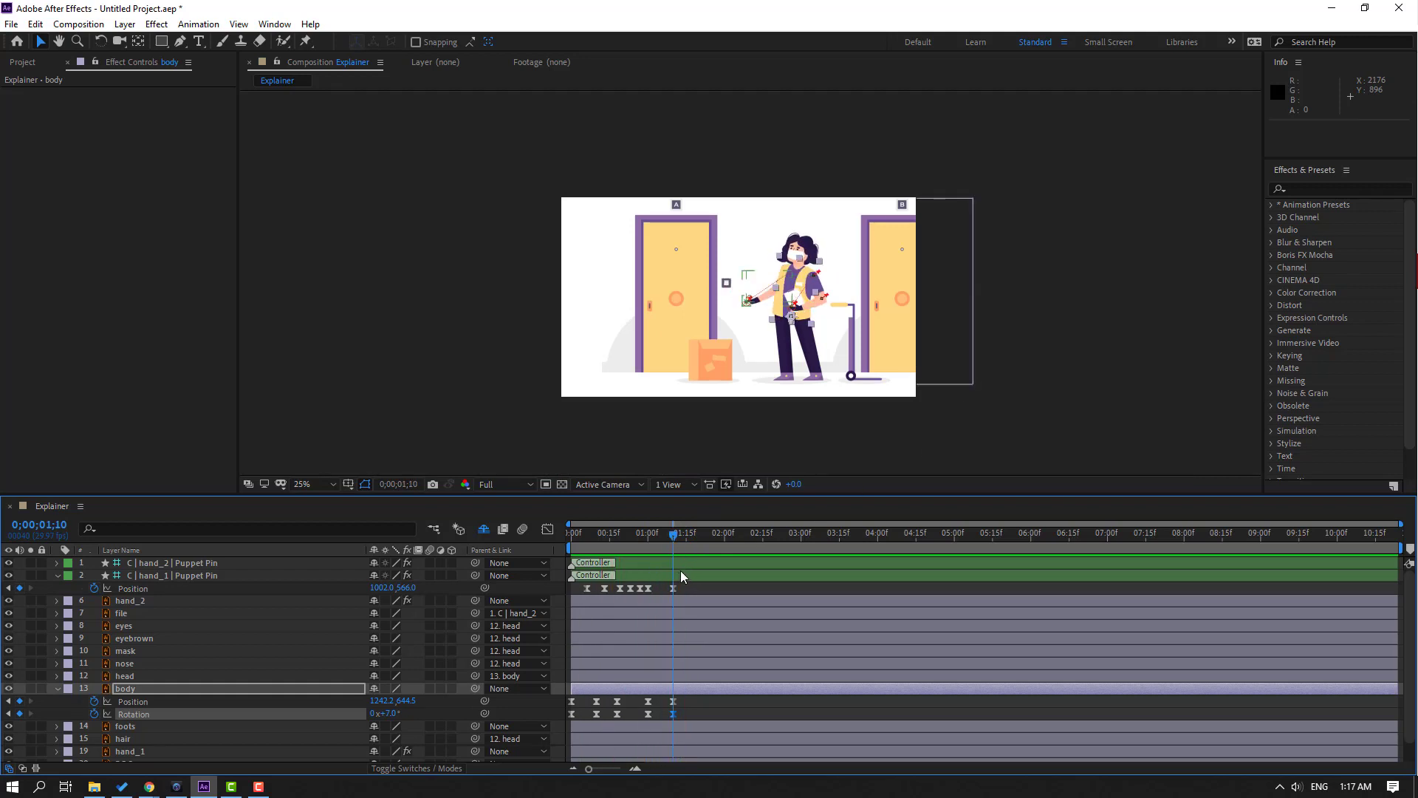
{"action": "key", "text": "space"}
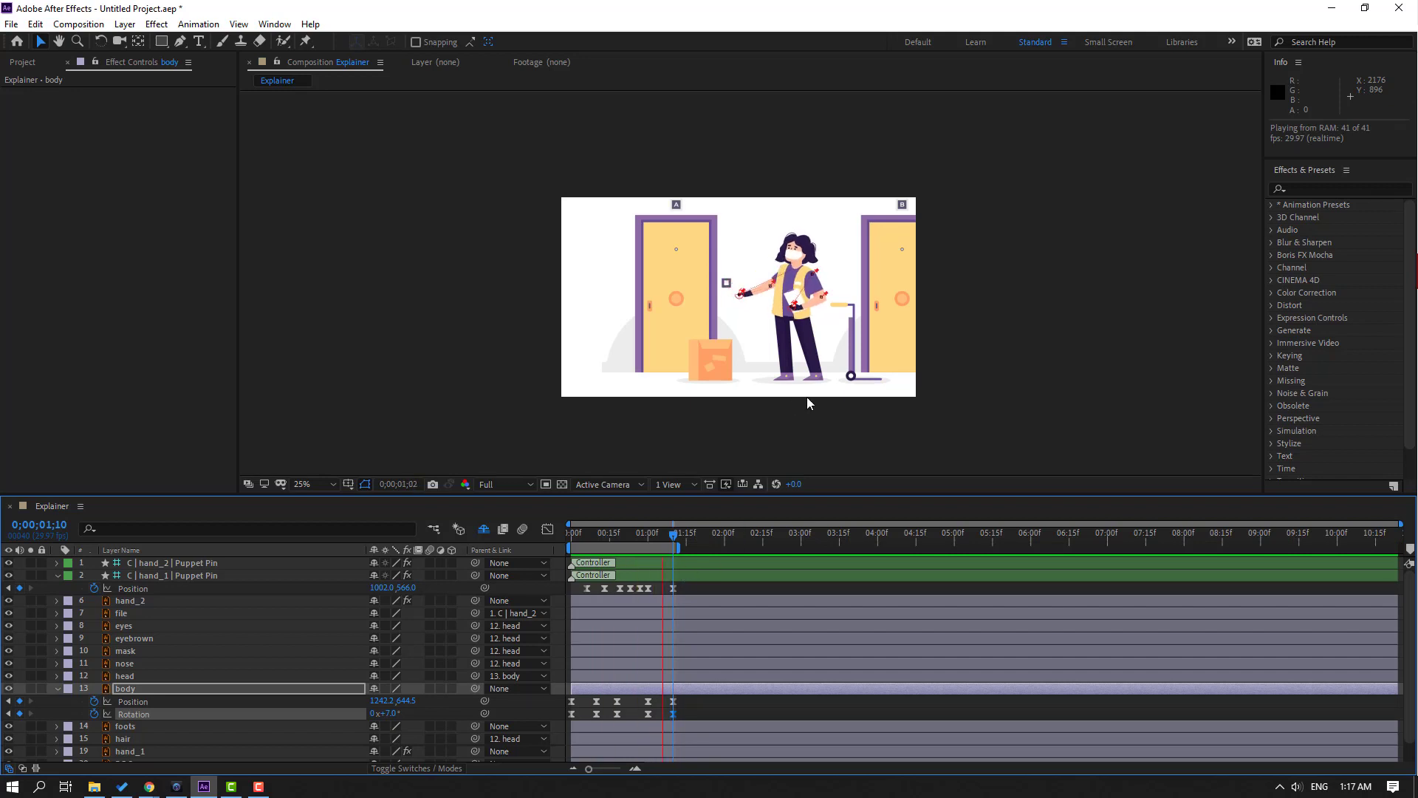
{"action": "key", "text": "period"}
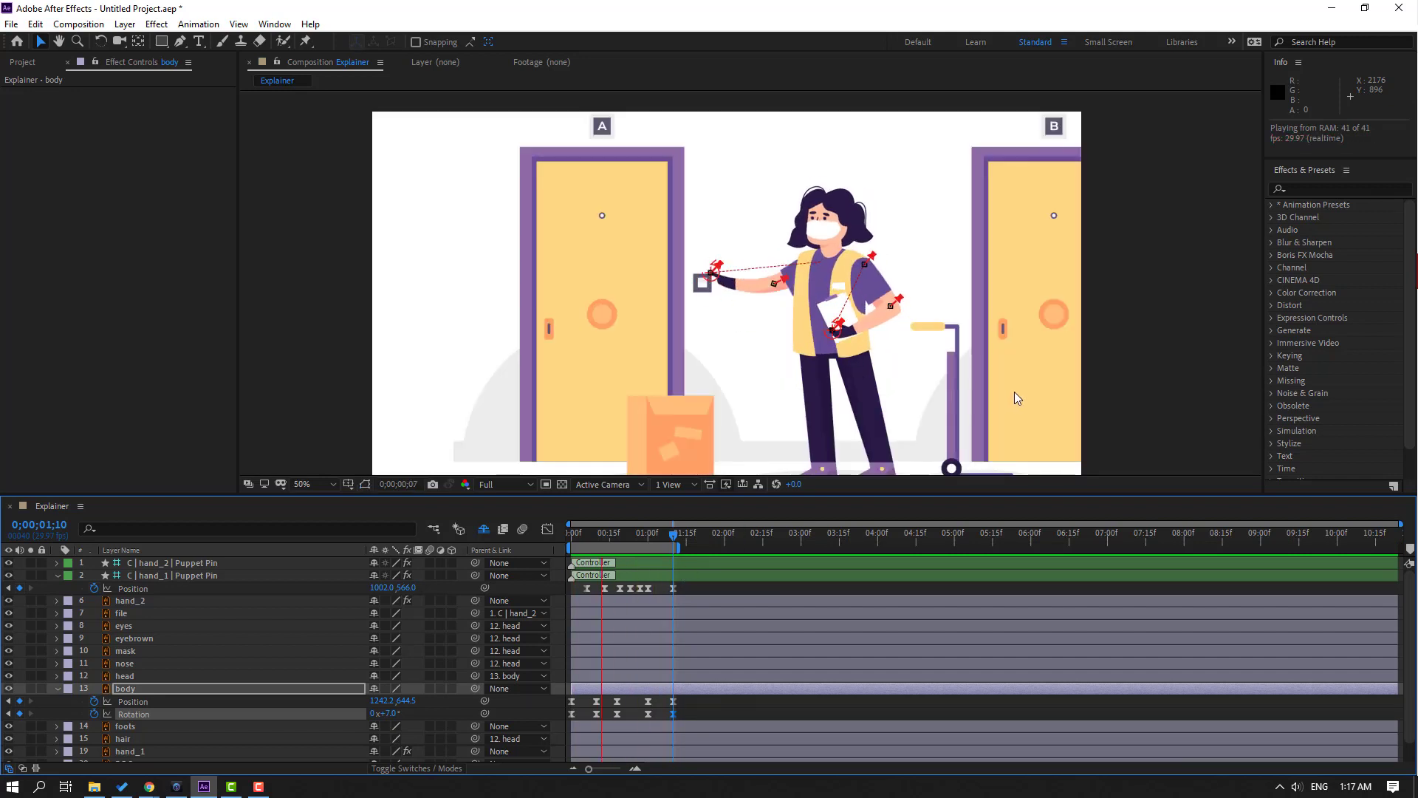
{"action": "key", "text": "space"}
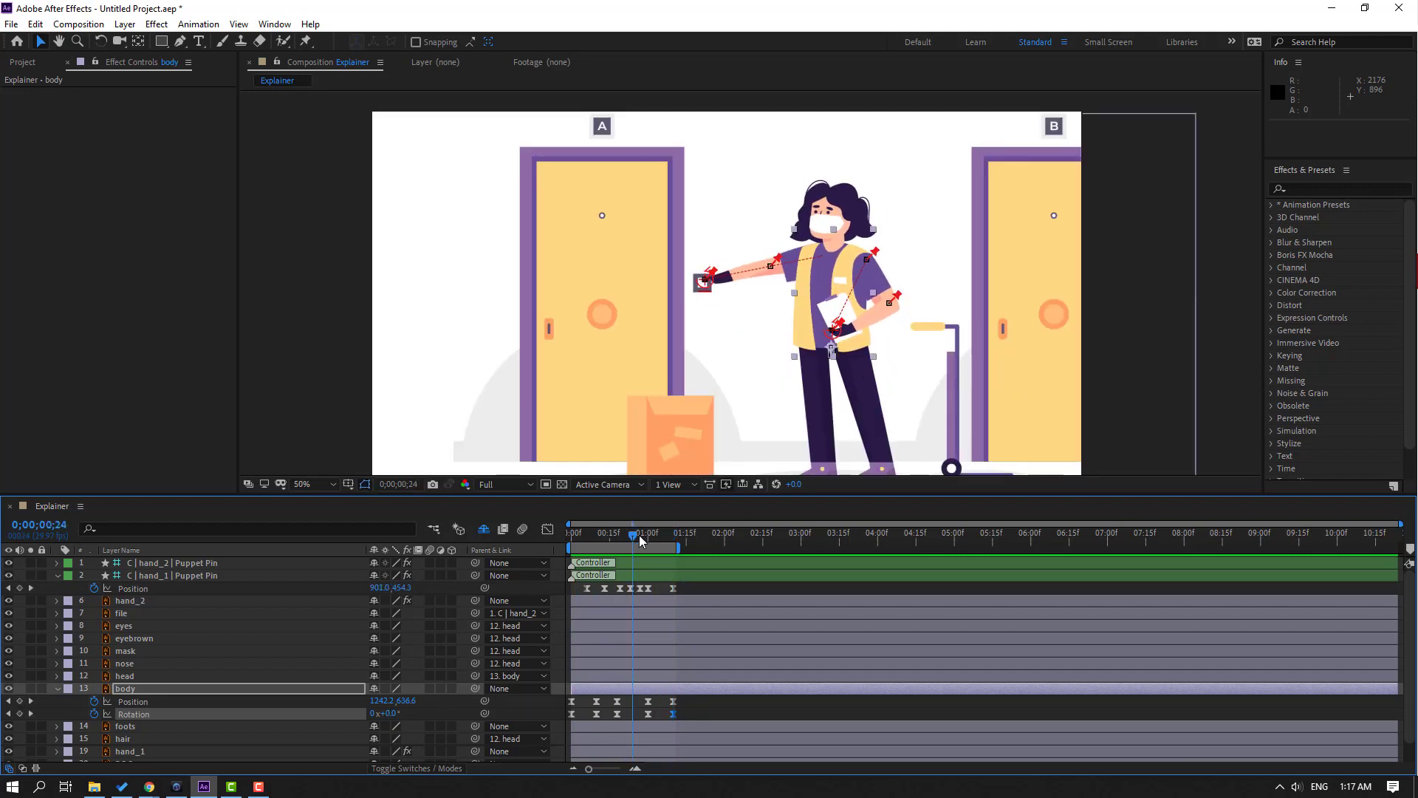
- Keyframe the hand_2 controller's position at frame 0, and move it down to 1246, 610 at frame 9
{"action": "key", "text": "period"}
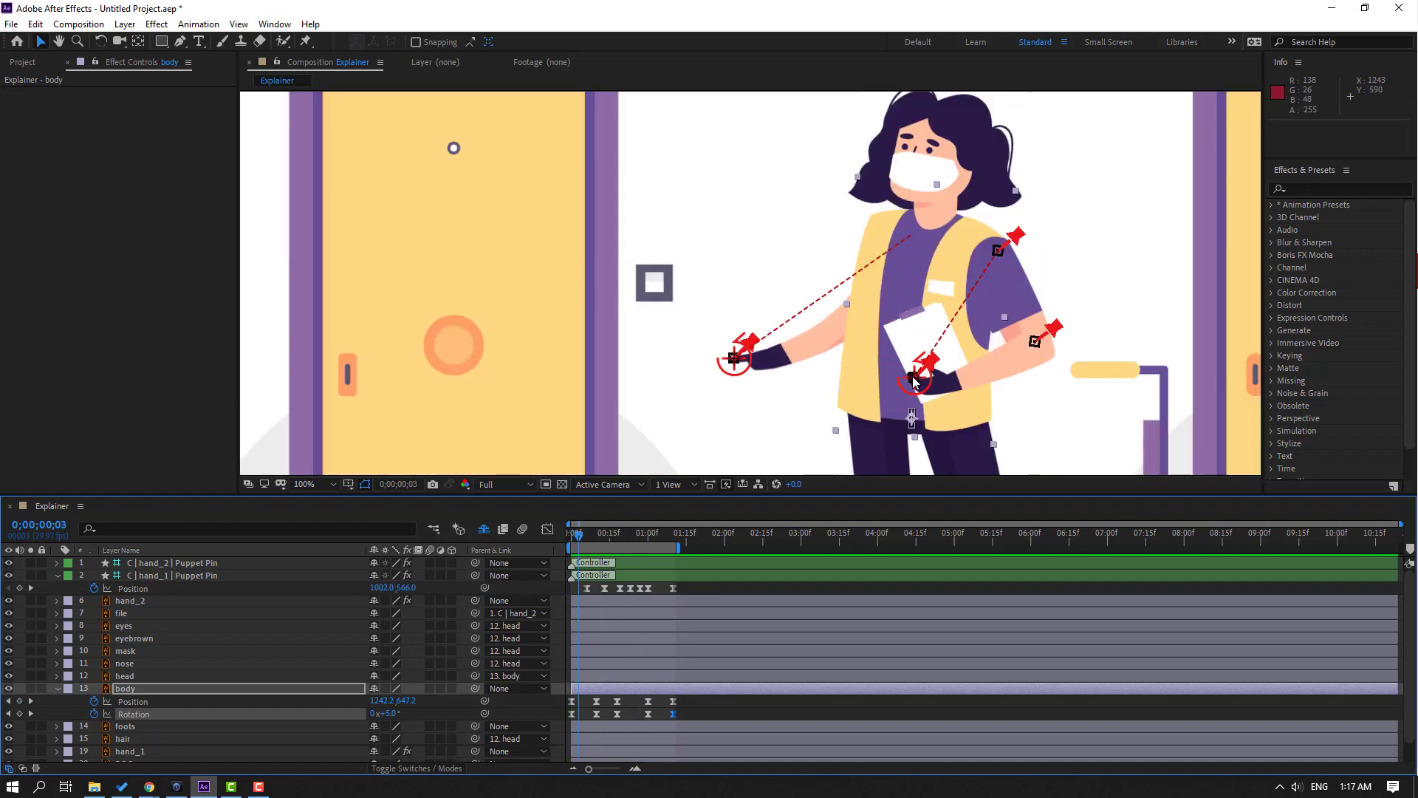
{"action": "left_click", "coordinate": [153, 565]}
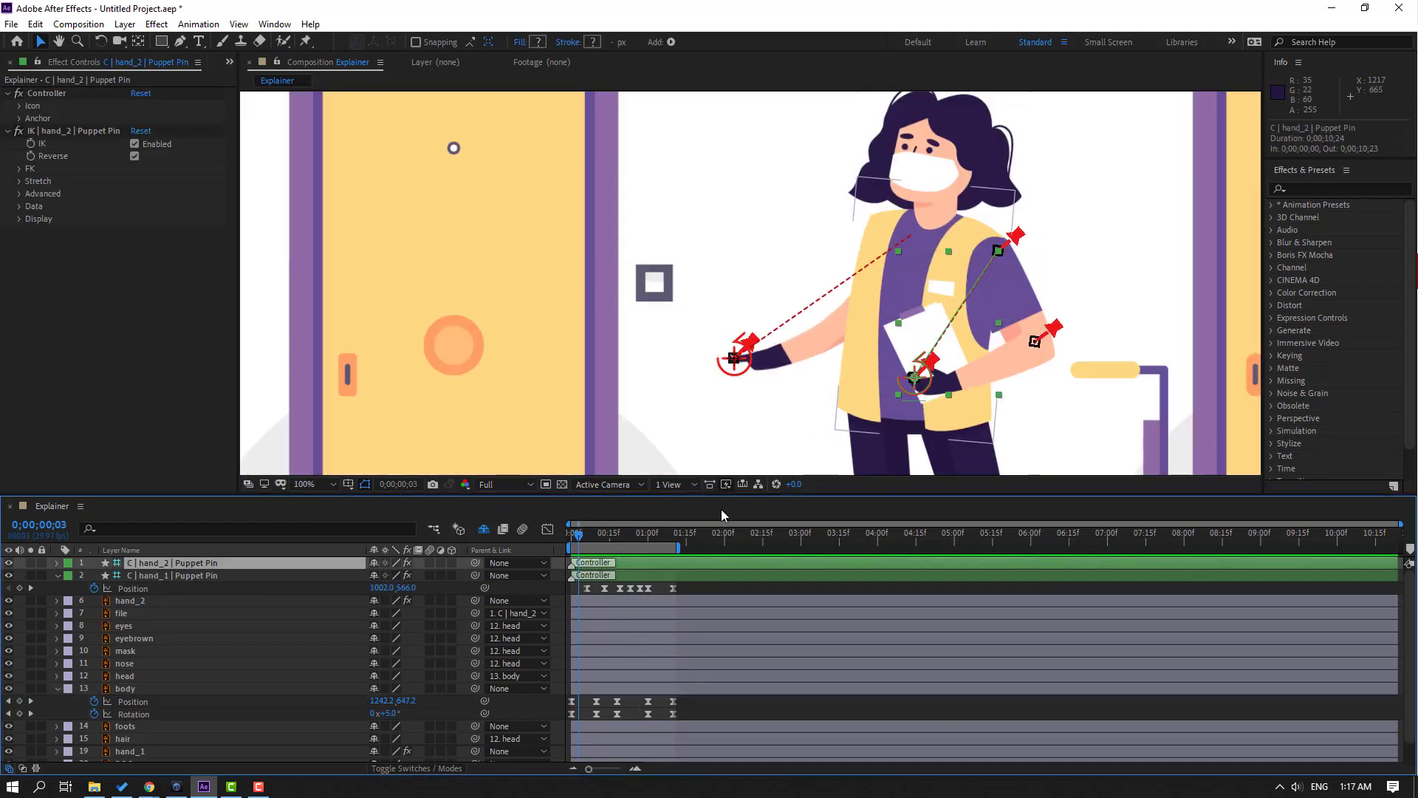
{"action": "left_click_drag", "start_coordinate": [584, 536], "coordinate": [567, 536]}
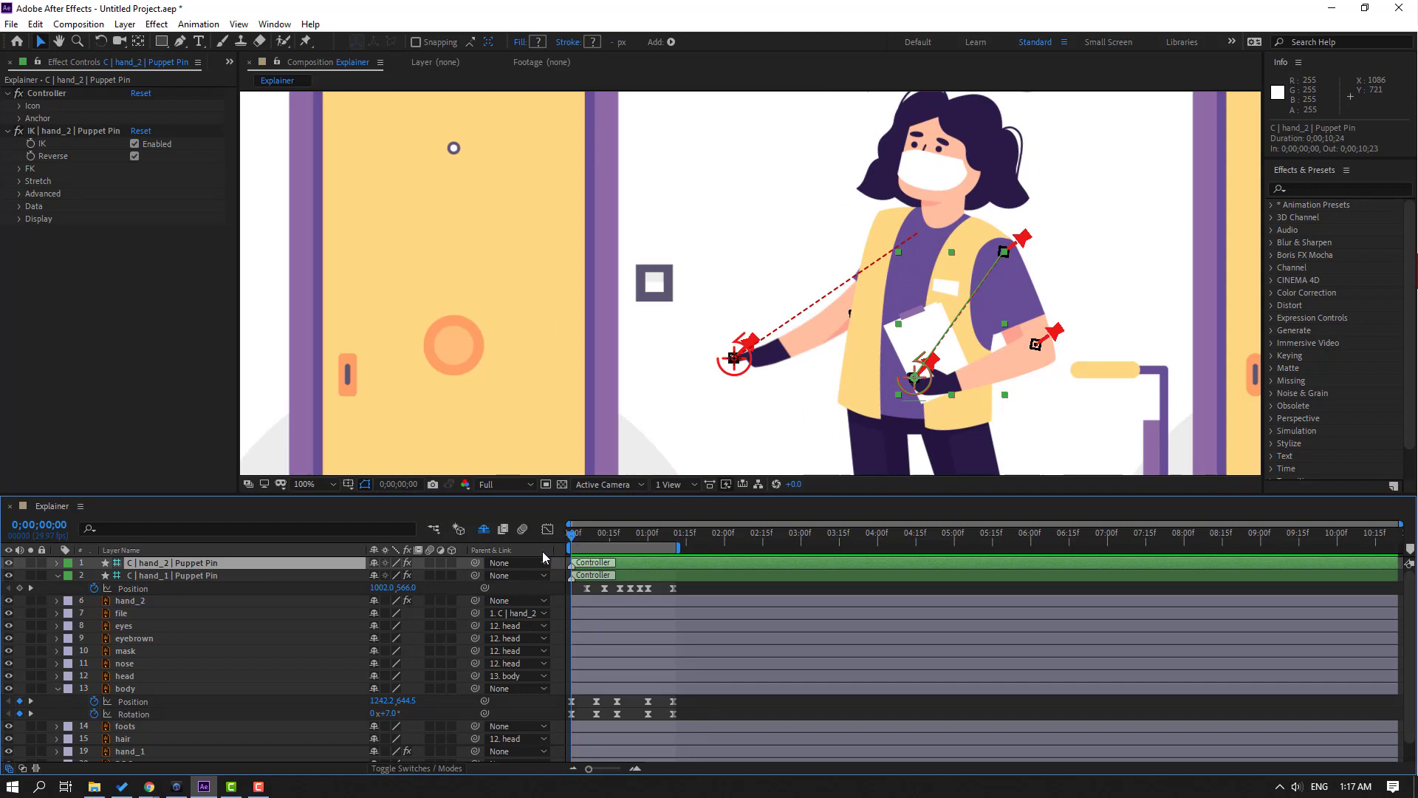
{"action": "key", "text": "alt+shift+p"}
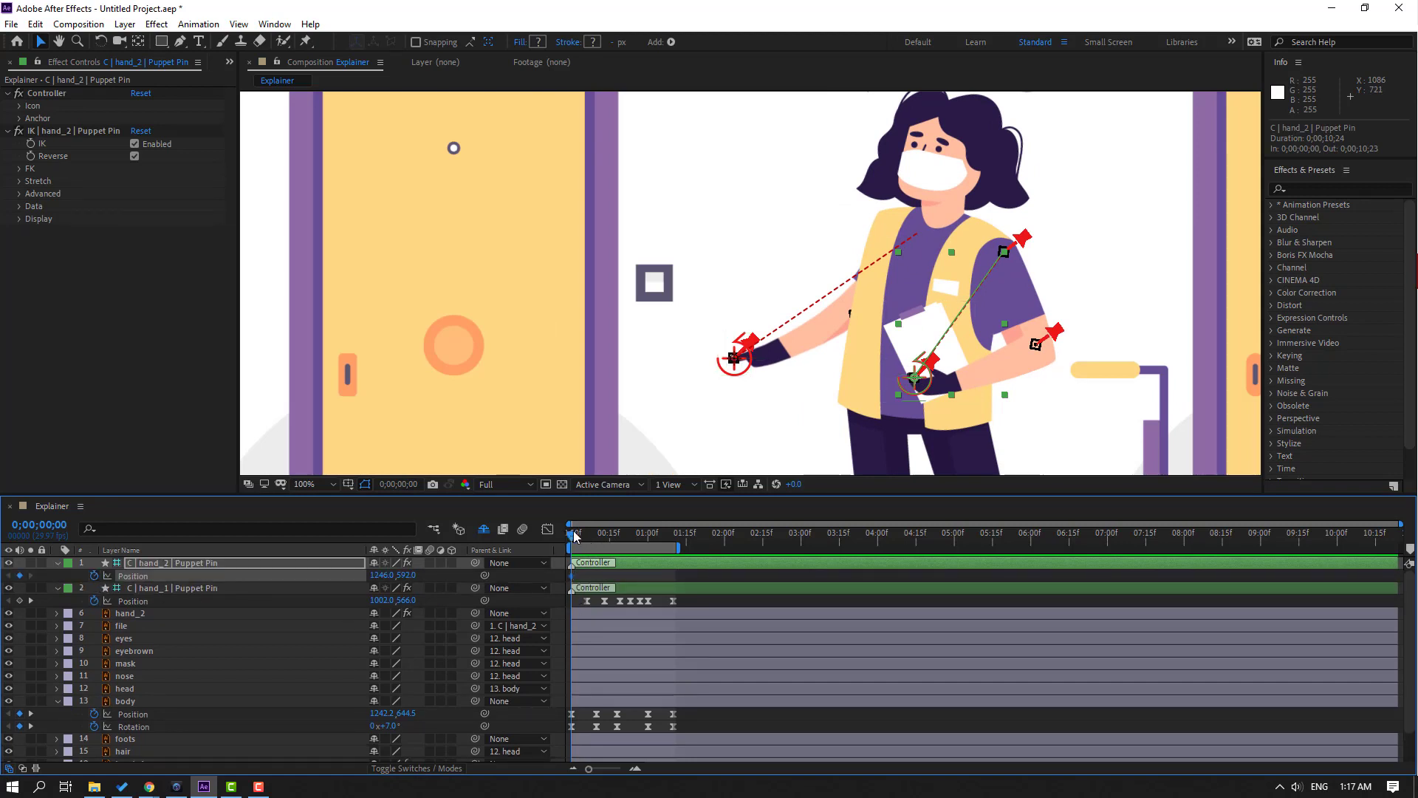
{"action": "left_click_drag", "start_coordinate": [575, 536], "coordinate": [593, 536]}
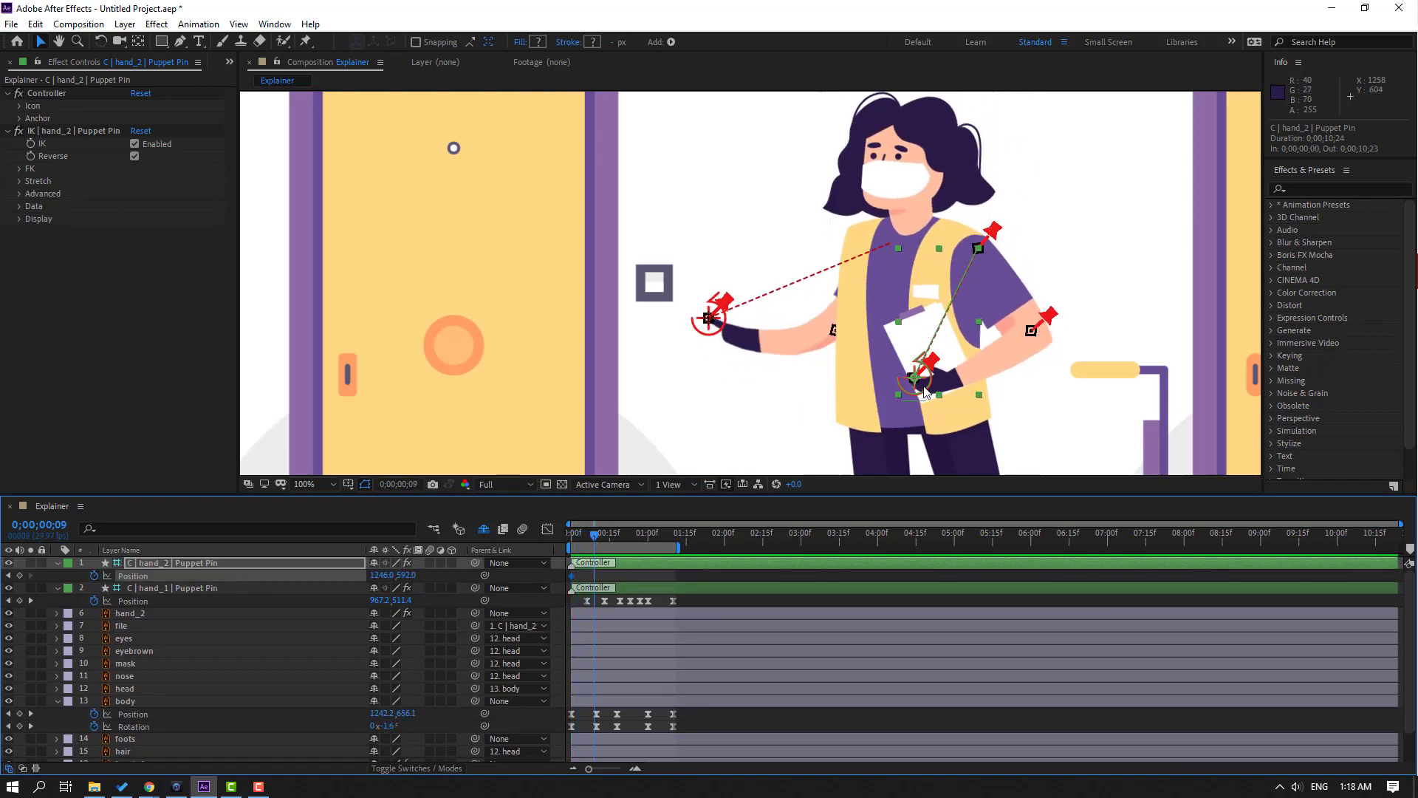
{"action": "left_click_drag", "start_coordinate": [924, 391], "coordinate": [926, 403]}
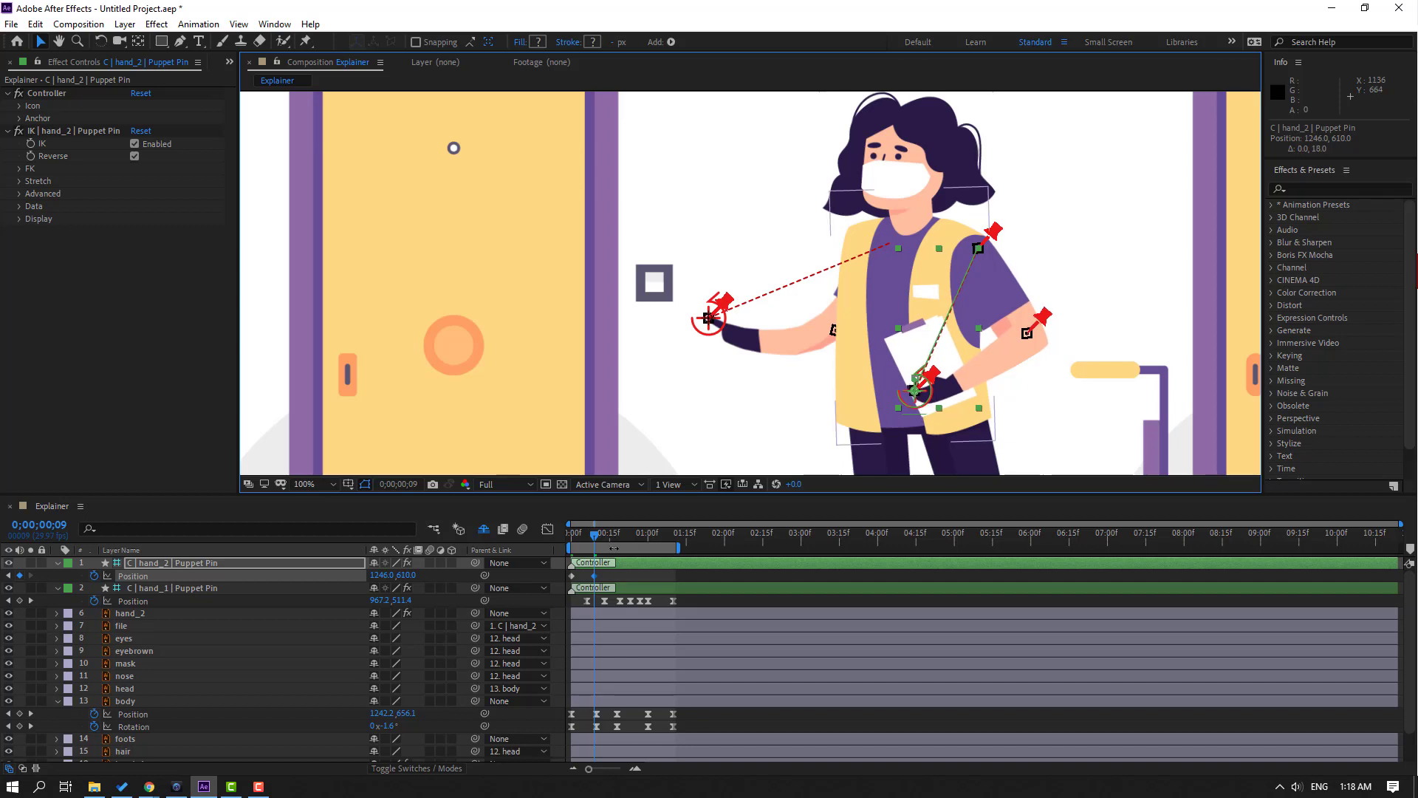
- Hold the hand_2 controller's position with a keyframe at 0;00;00;20, and move it up to 1240, 588 at 0;00;01;01
{"action": "left_click_drag", "start_coordinate": [594, 536], "coordinate": [624, 537]}
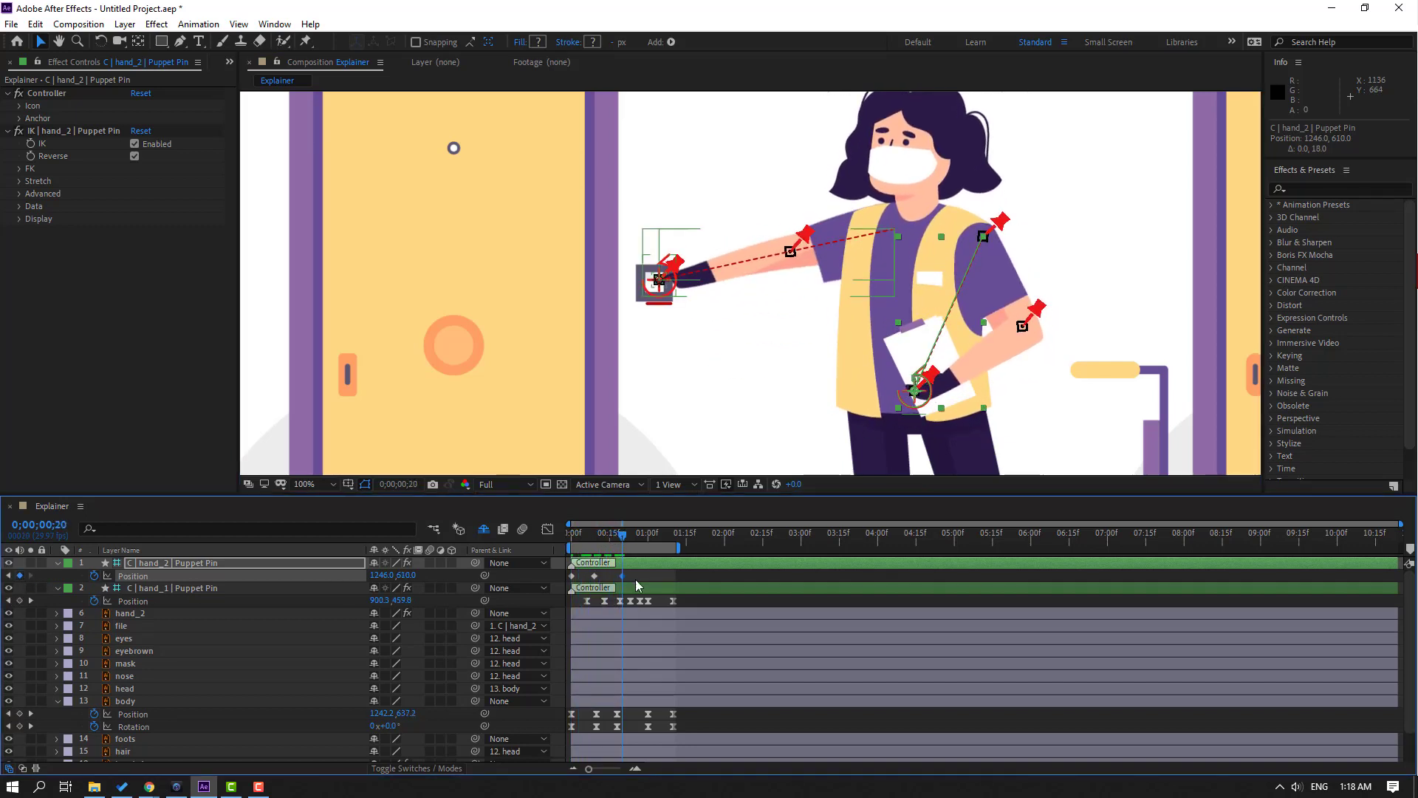
{"action": "left_click_drag", "start_coordinate": [633, 541], "coordinate": [650, 538]}
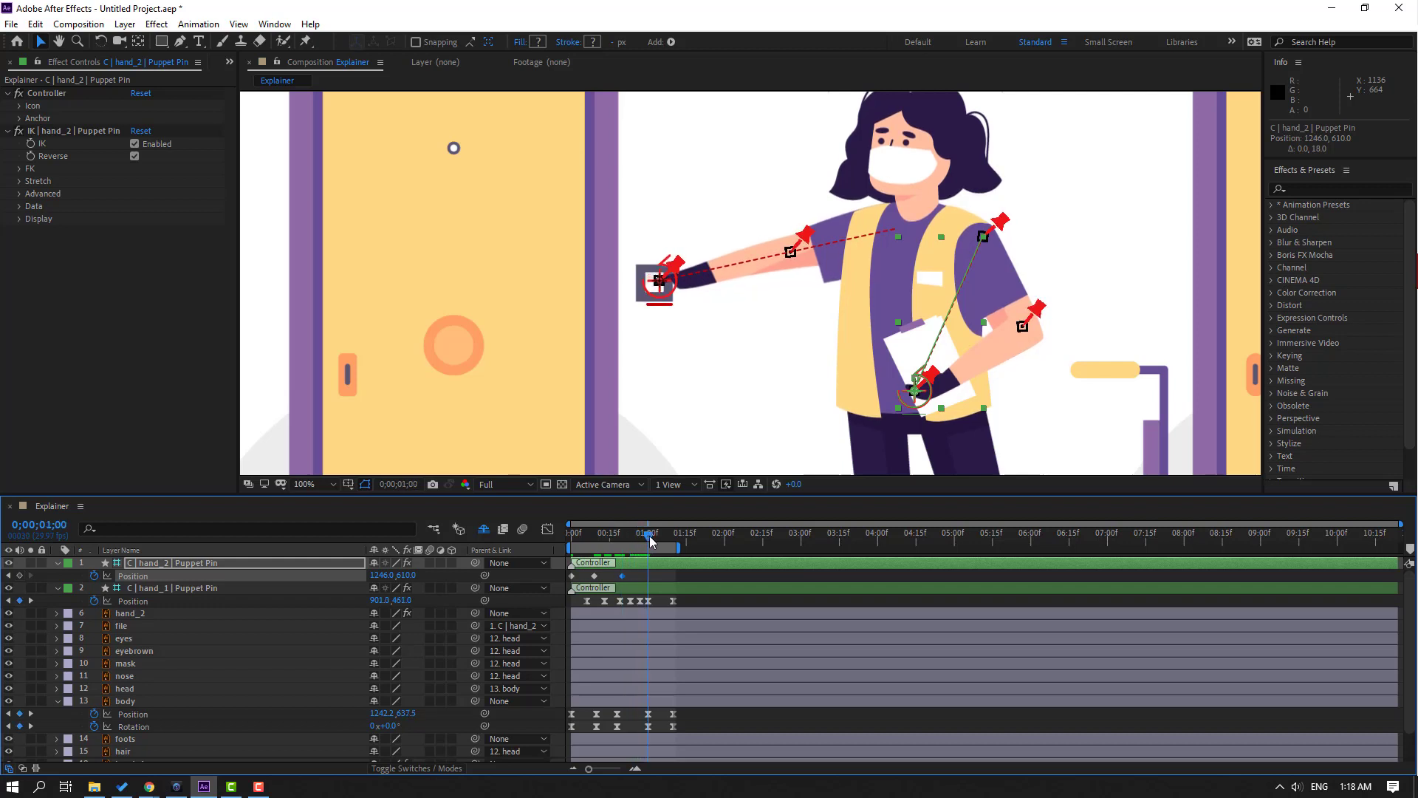
{"action": "left_click_drag", "start_coordinate": [910, 408], "coordinate": [908, 386]}
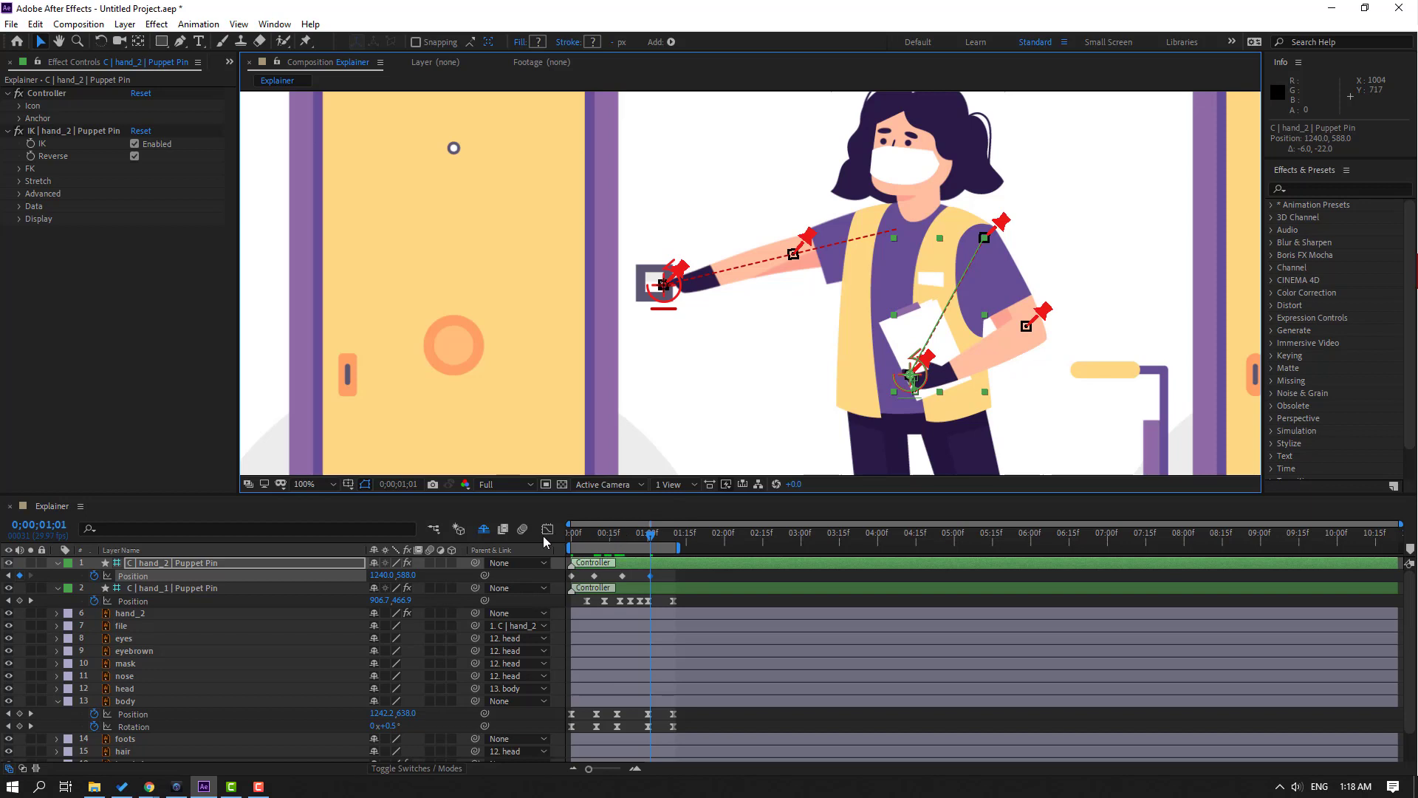
- Copy the hand_2 controller's first position keyframe to 0;00;01;10
{"action": "left_click_drag", "start_coordinate": [575, 546], "coordinate": [676, 551]}
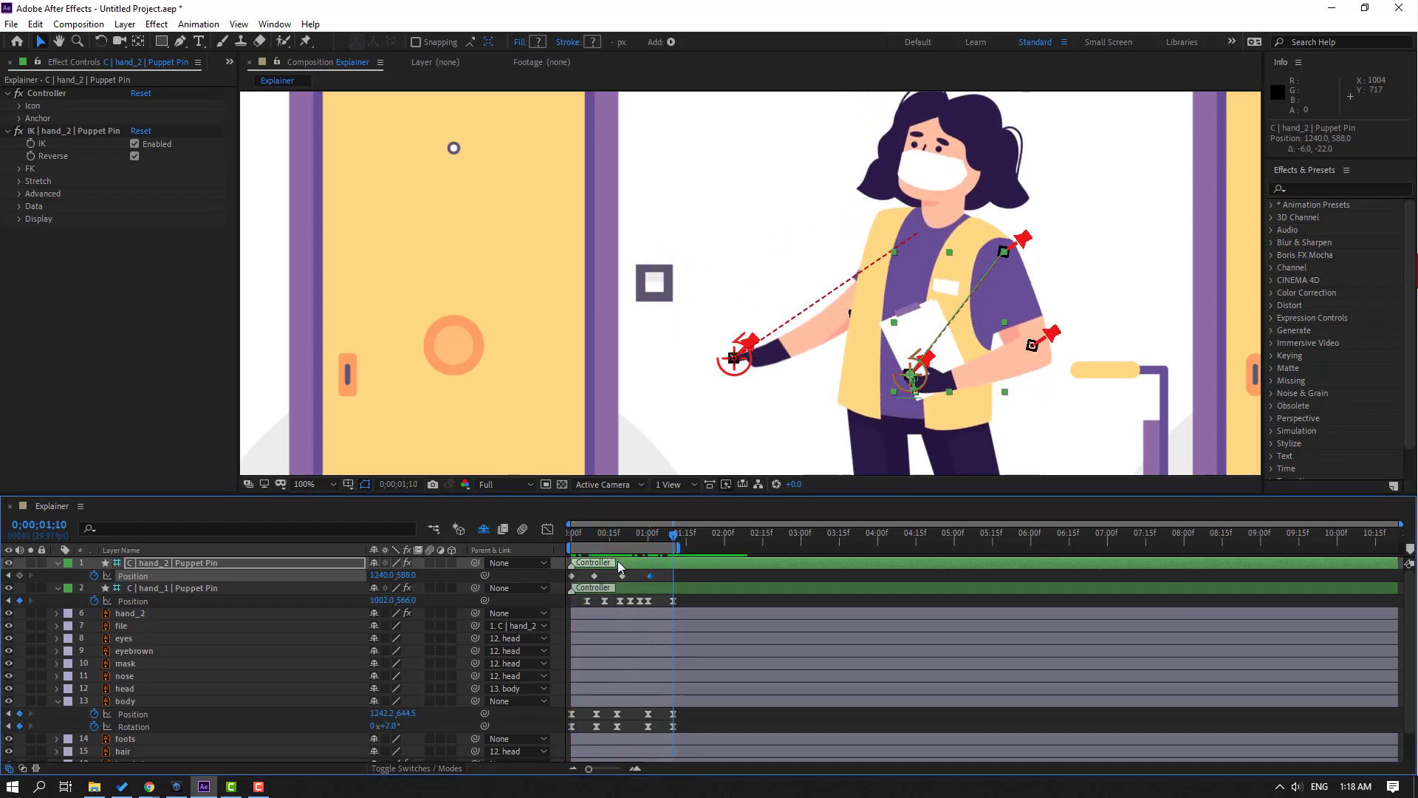
{"action": "left_click", "coordinate": [574, 575]}
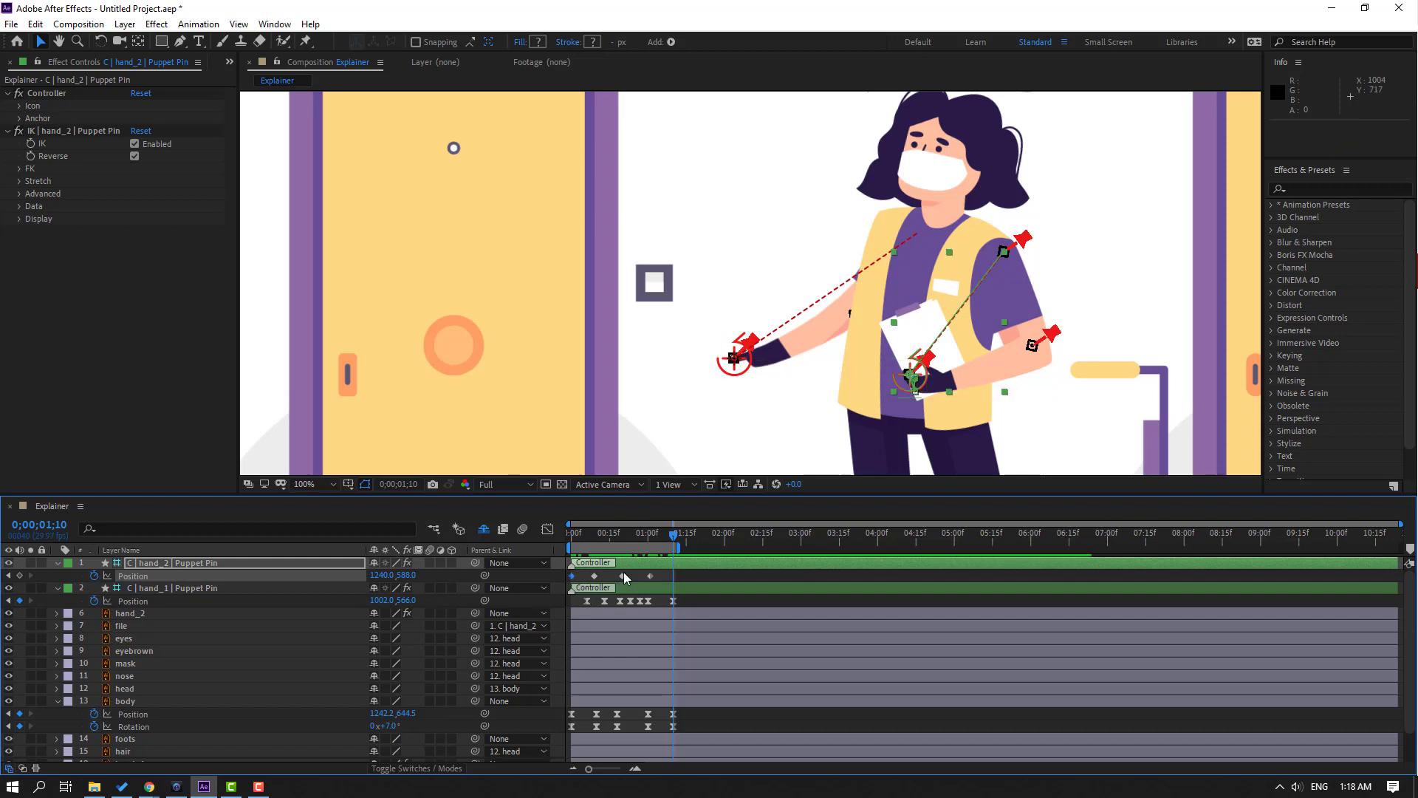
{"action": "key", "text": "ctrl+v"}
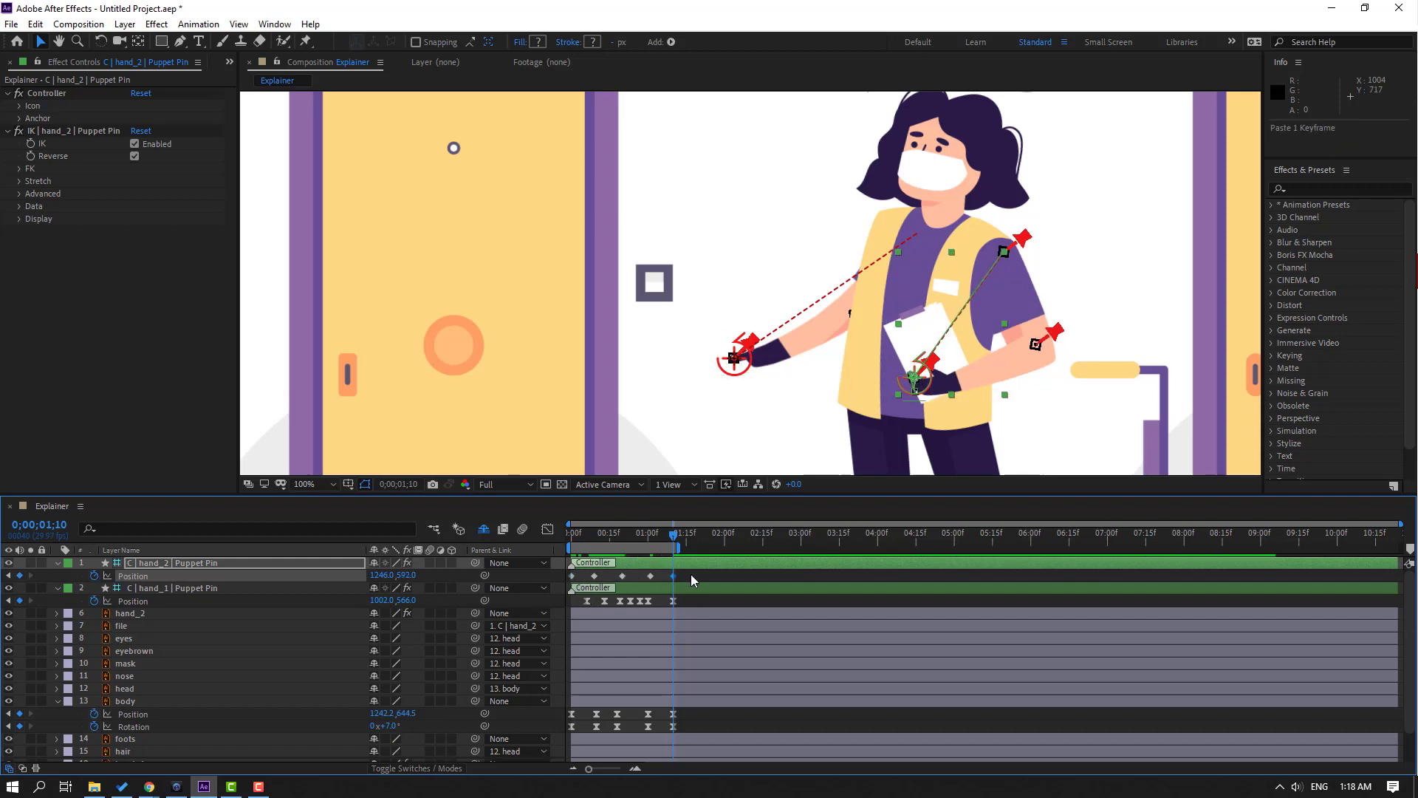
- Apply Easy Ease to all hand_2 controller position keyframes, and preview the animation
{"action": "left_click_drag", "start_coordinate": [693, 580], "coordinate": [565, 580]}
{"action": "right_click", "coordinate": [572, 576]}
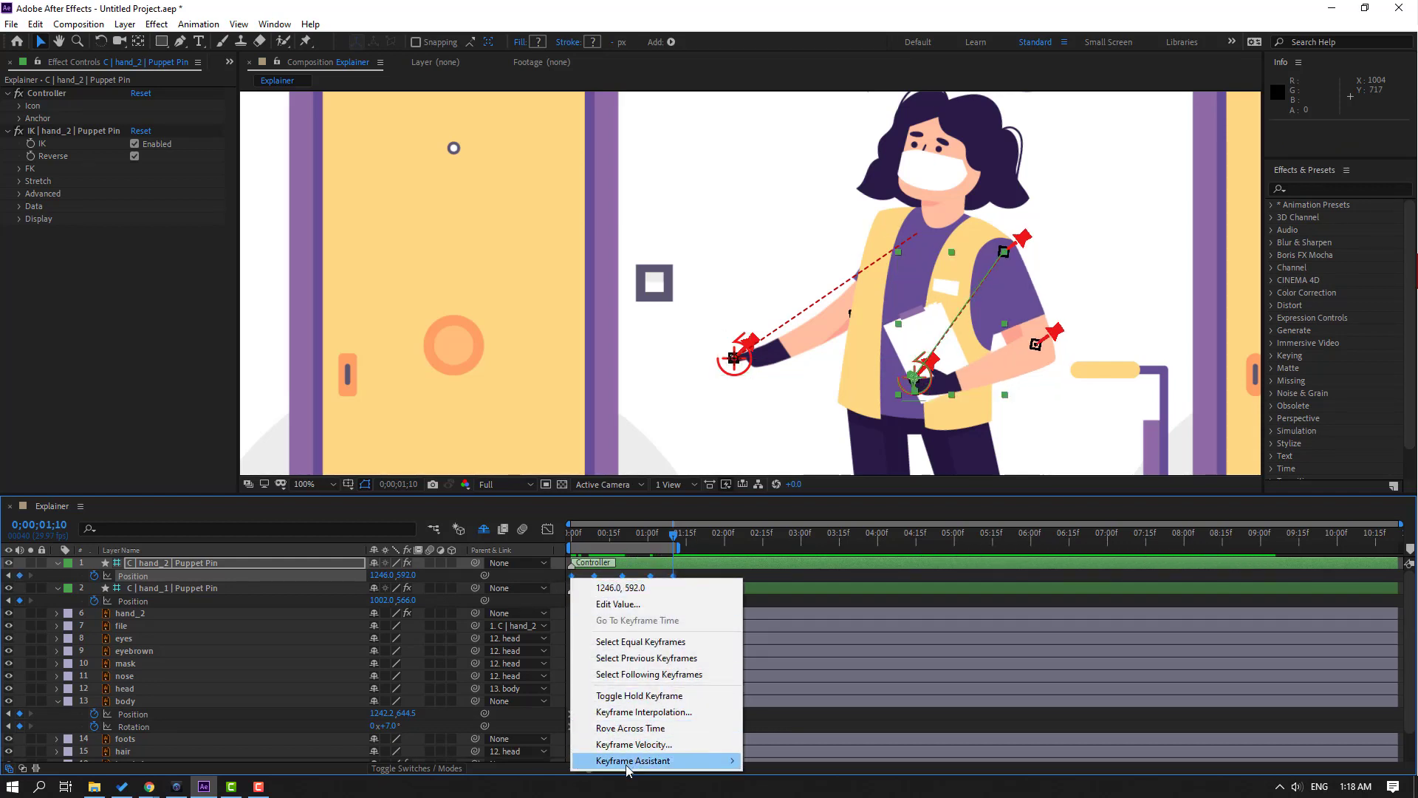
{"action": "mouse_move", "coordinate": [627, 761]}
{"action": "left_click", "coordinate": [794, 674]}
{"action": "scroll", "coordinate": [745, 387], "scroll_direction": "down", "scroll_amount": 2}
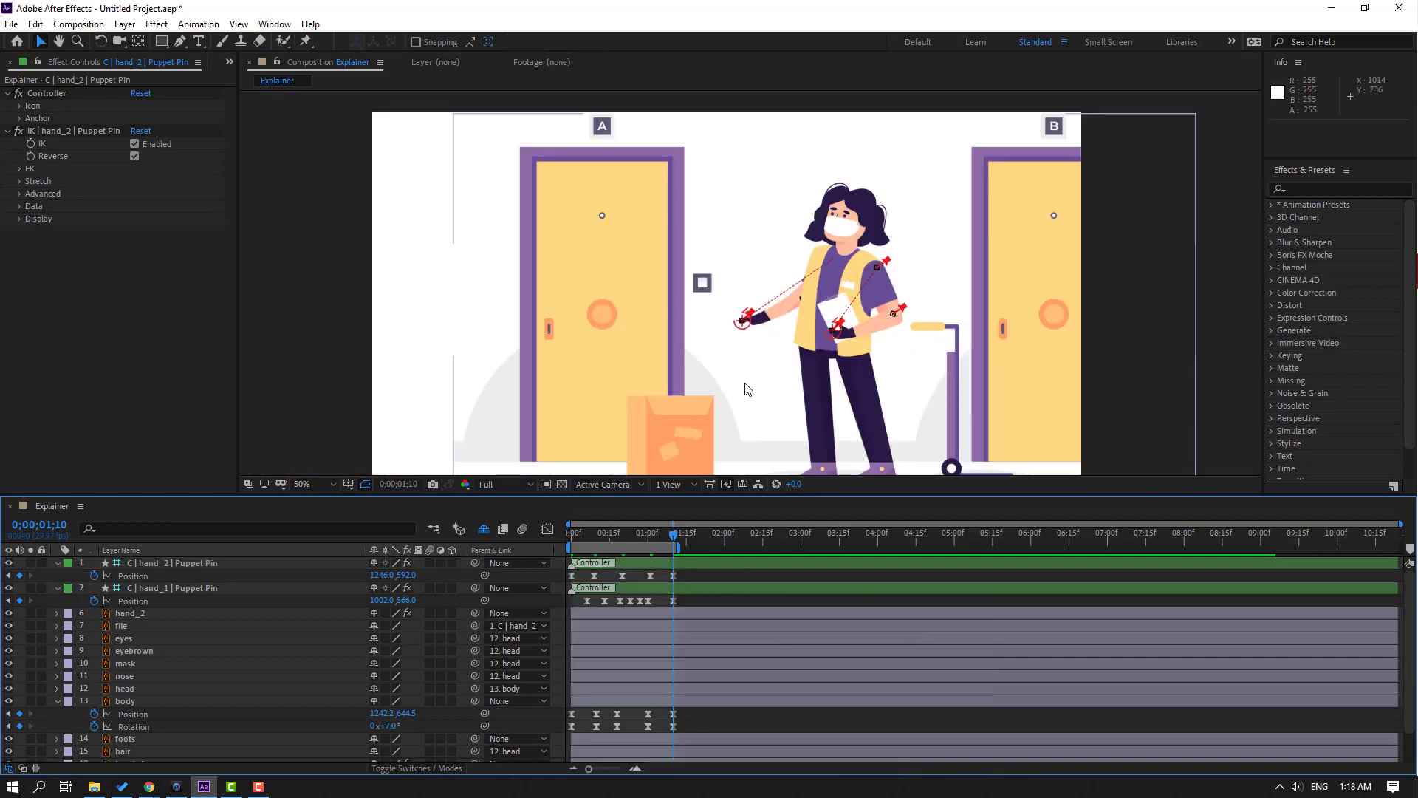
{"action": "key", "text": "space"}
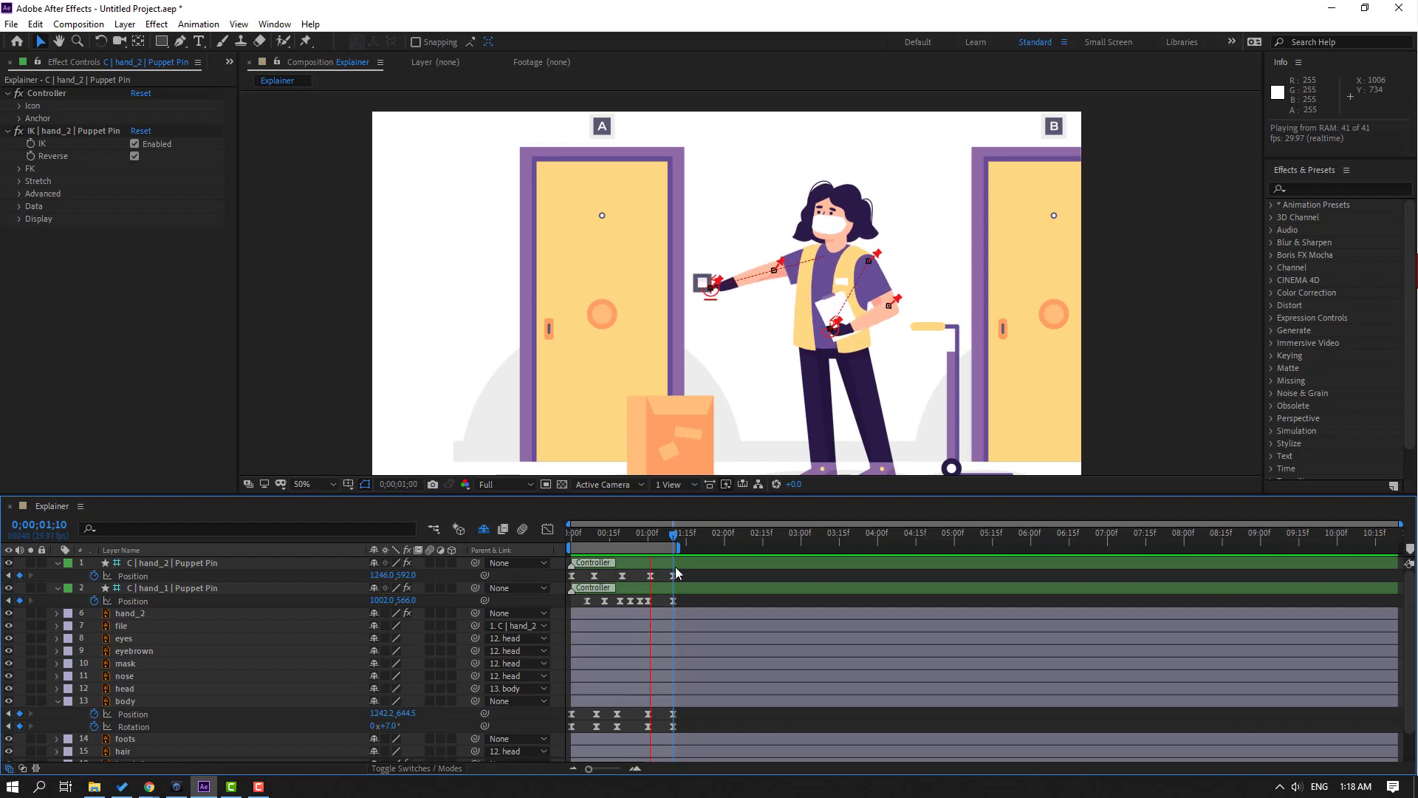
{"action": "key", "text": "space"}
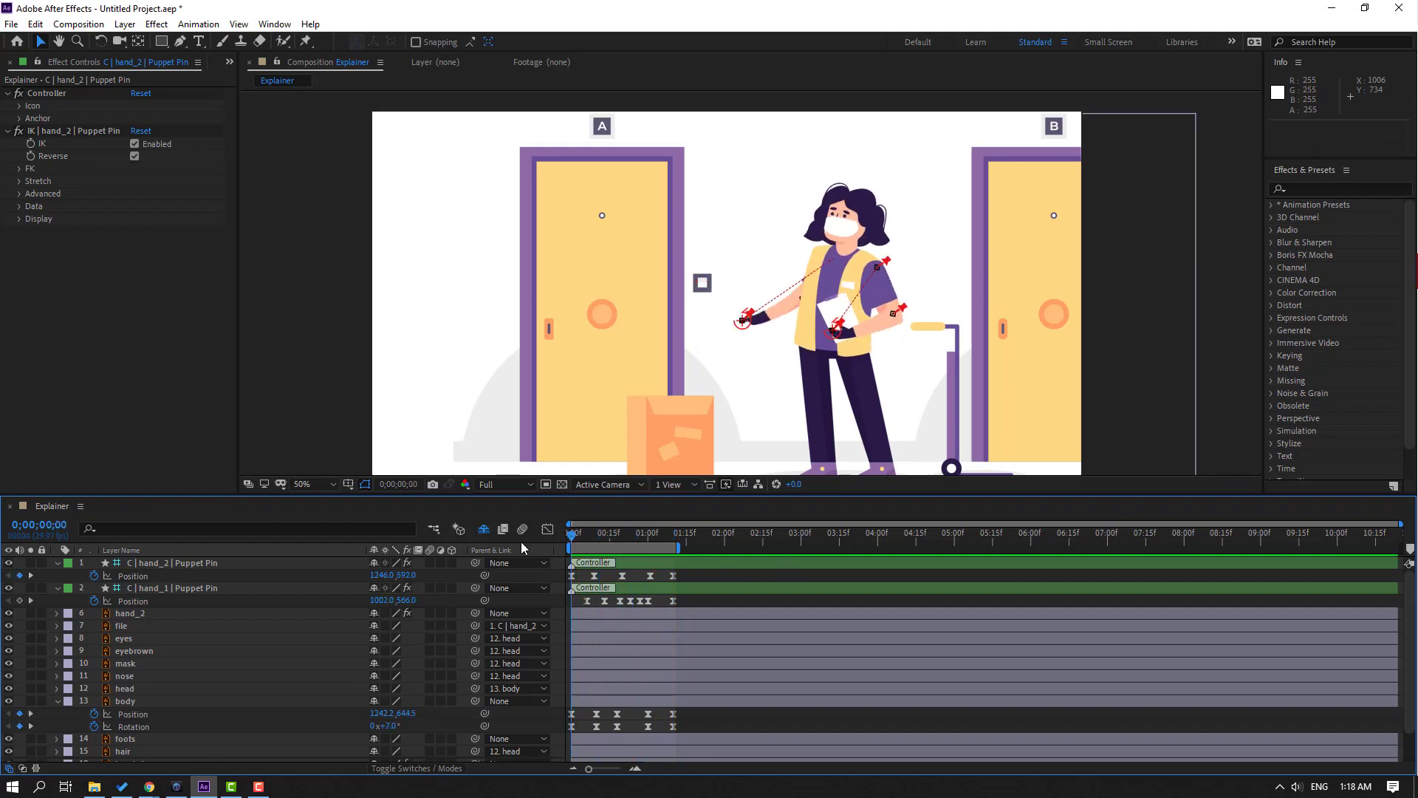
- Start keyframing the head layer's rotation at frame 0 with a value of 8°
{"action": "left_click", "coordinate": [130, 688]}
{"action": "key", "text": "r"}
{"action": "scroll", "coordinate": [112, 681], "scroll_direction": "down", "scroll_amount": 2}
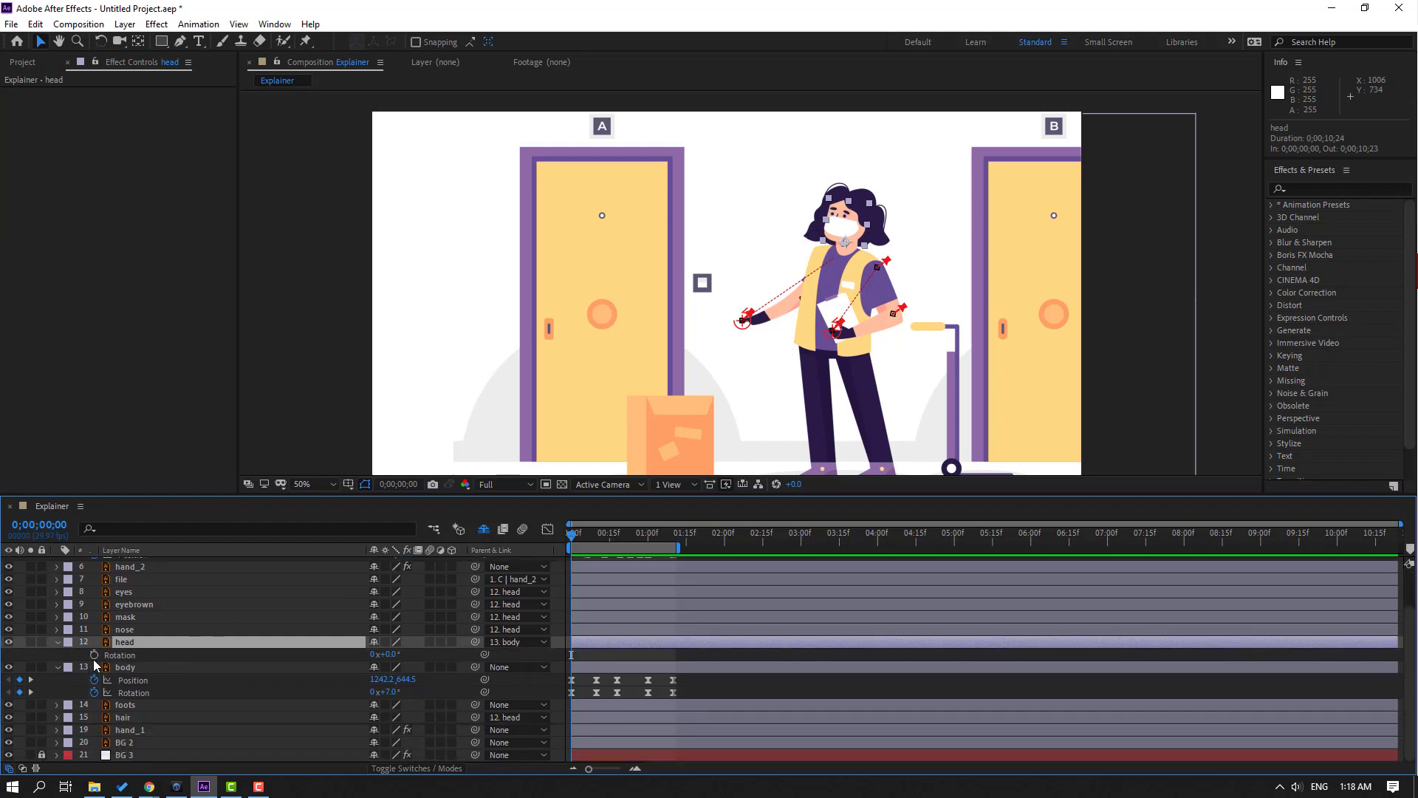
{"action": "left_click", "coordinate": [94, 655]}
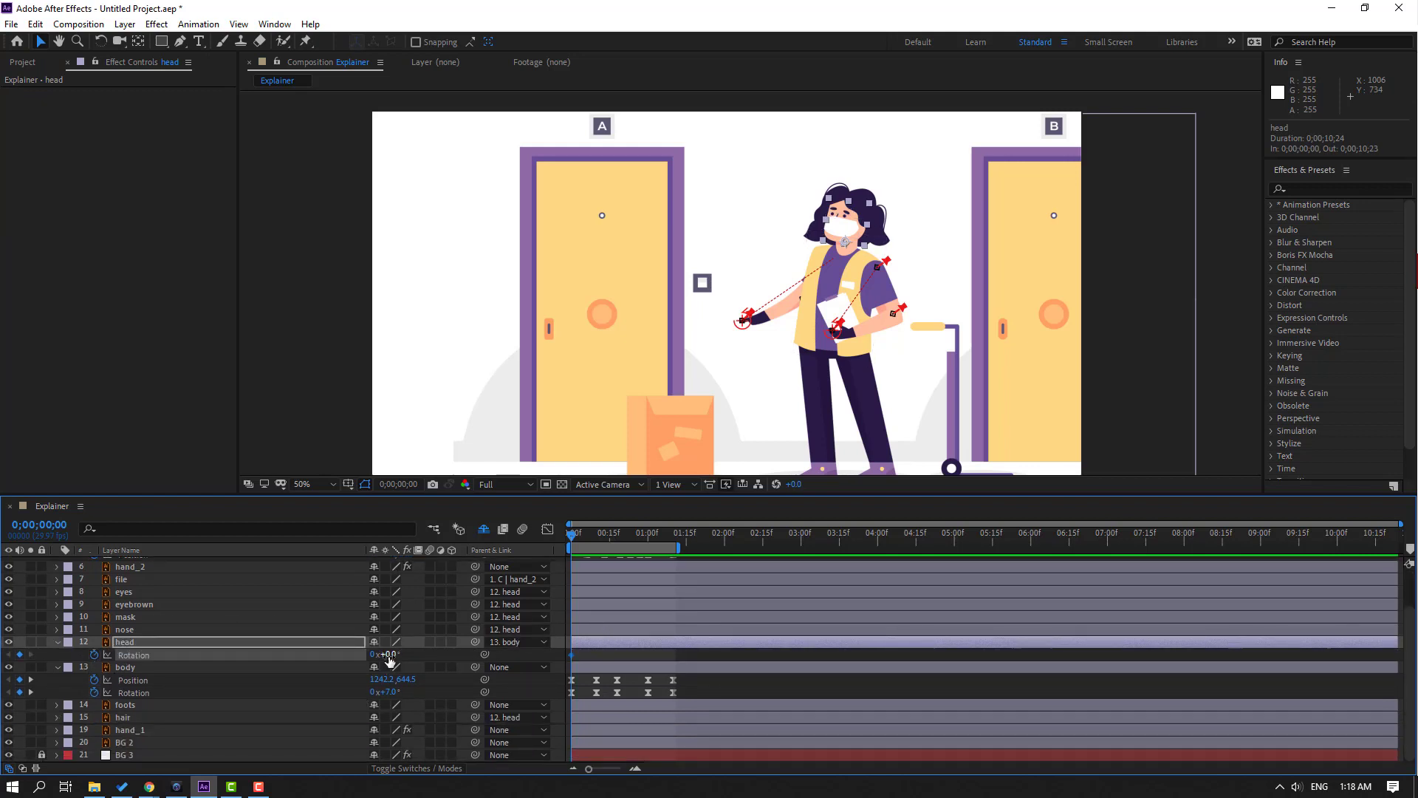
{"action": "left_click_drag", "start_coordinate": [393, 655], "coordinate": [396, 656]}
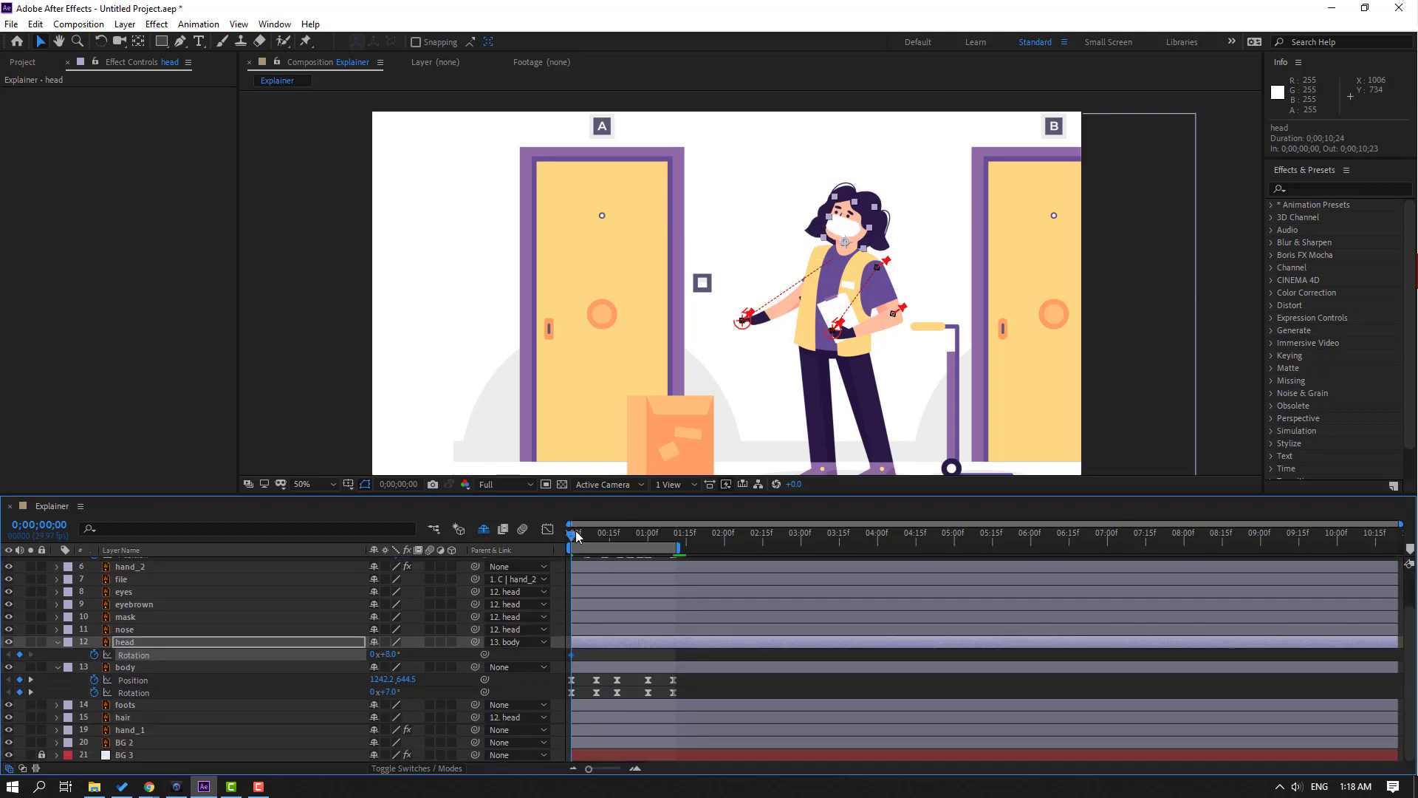
- Rotate the head to -12° at 0;00;00;09, and hold that rotation with a keyframe at 0;00;00;24
{"action": "key", "text": "space"}
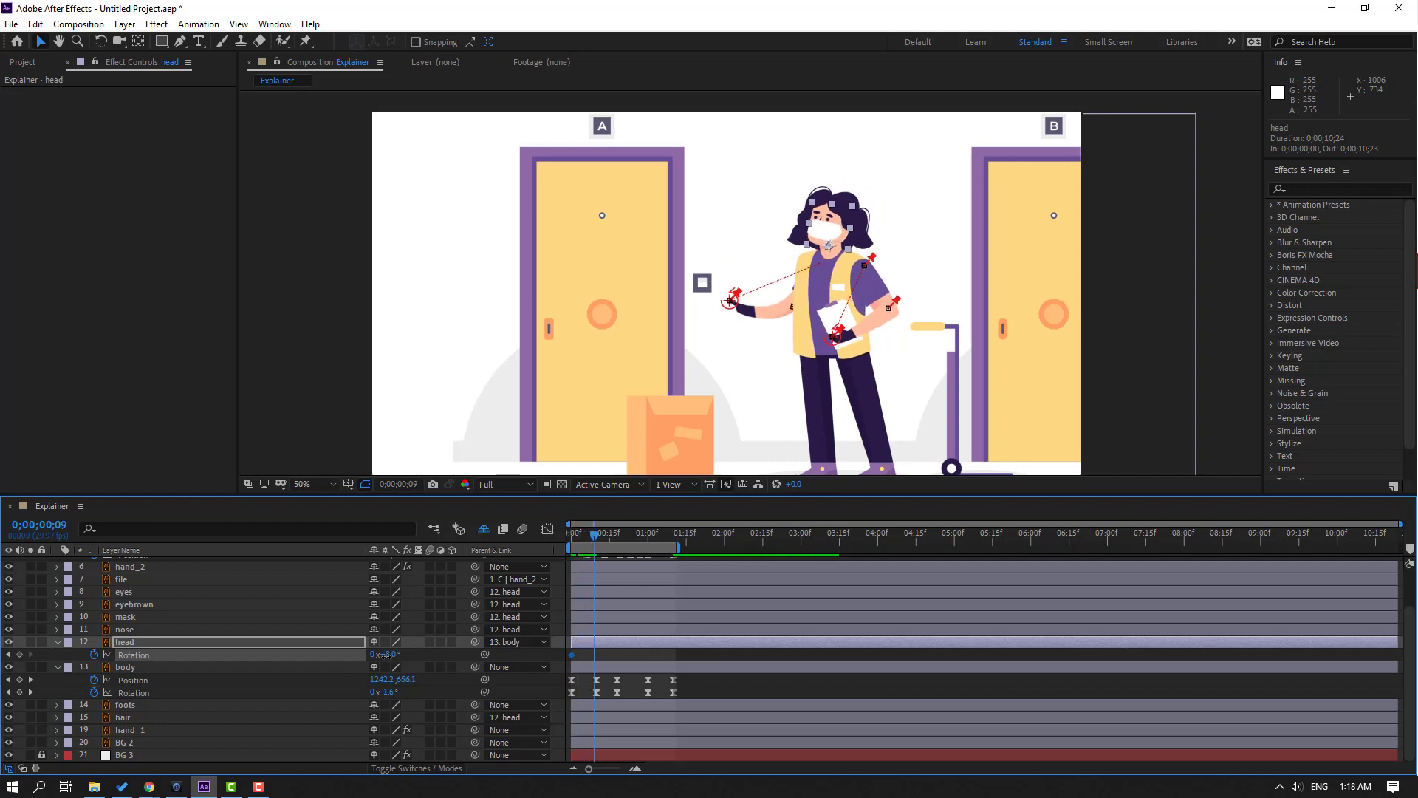
{"action": "left_click_drag", "start_coordinate": [386, 654], "coordinate": [375, 655]}
{"action": "left_click_drag", "start_coordinate": [594, 534], "coordinate": [628, 547]}
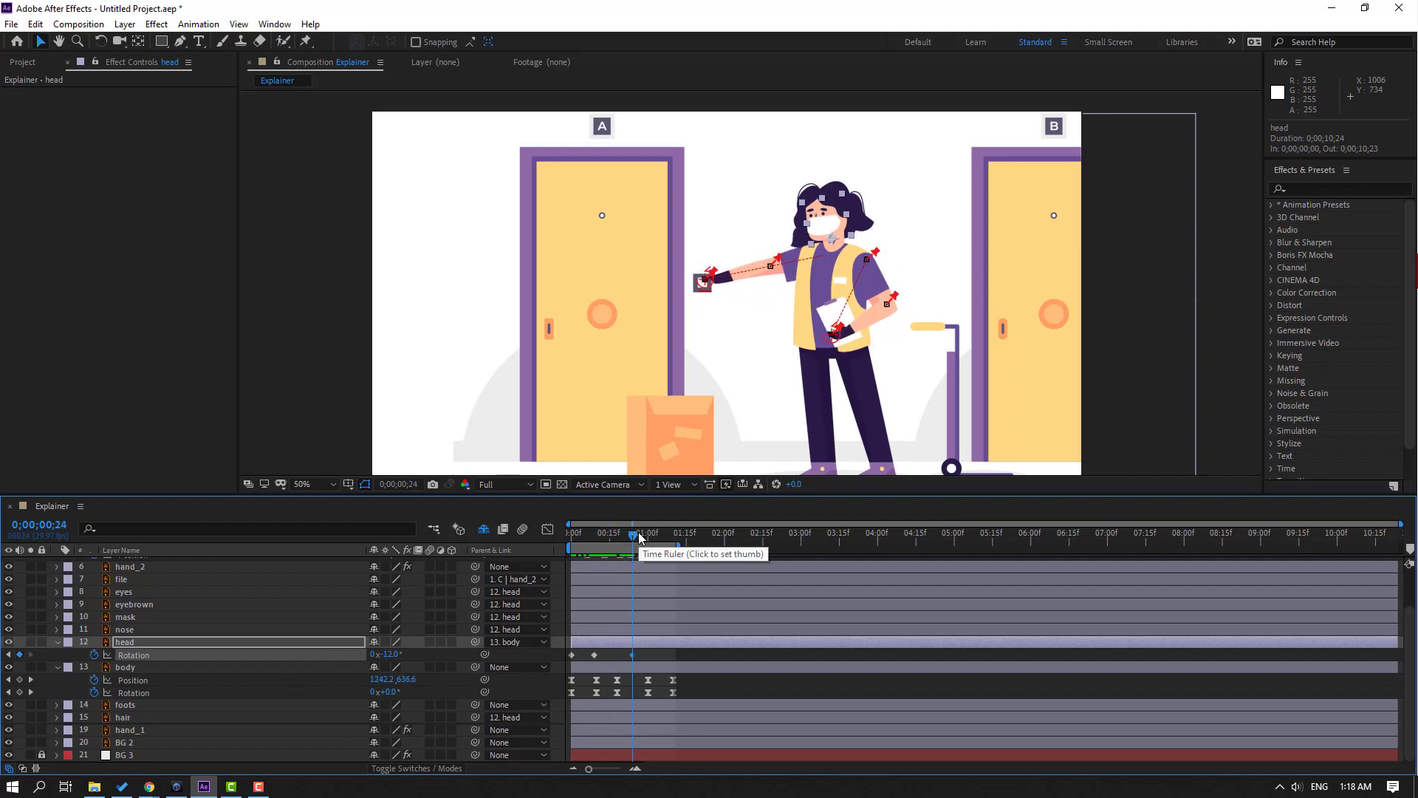
- Copy the head's first rotation keyframe to 0;00;01;07, and apply Easy Ease to all its rotation keyframes
{"action": "left_click_drag", "start_coordinate": [641, 537], "coordinate": [669, 539]}
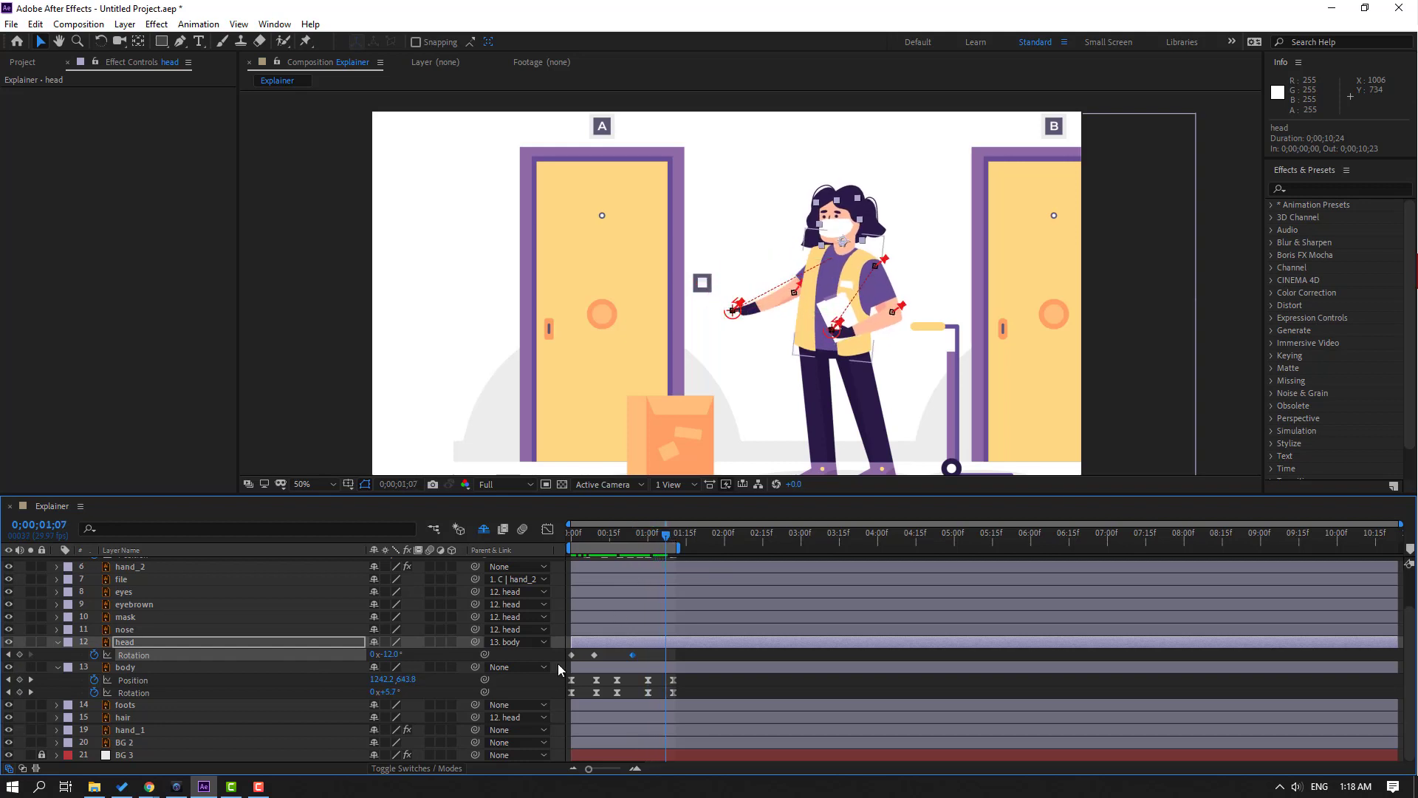
{"action": "key", "text": "ctrl+v"}
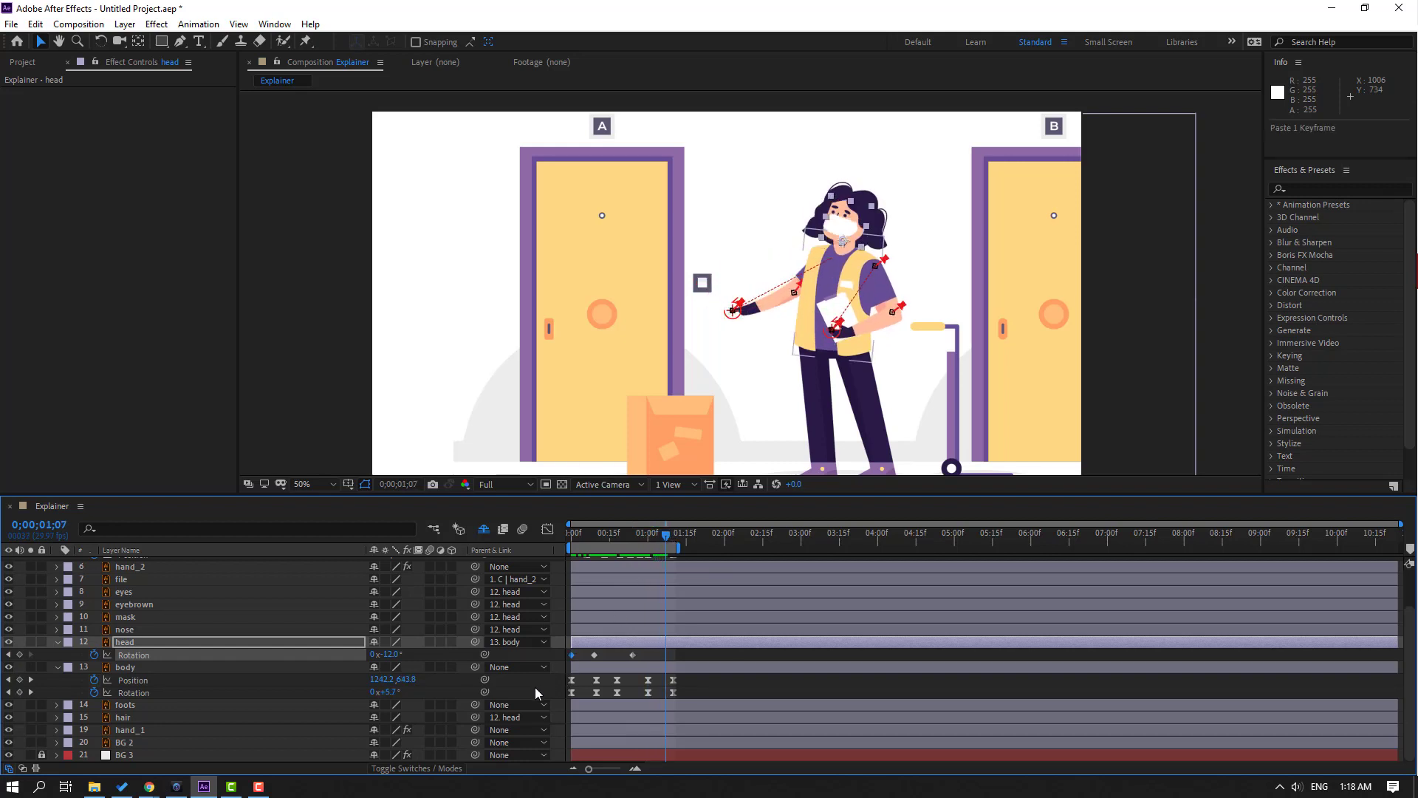
{"action": "right_click", "coordinate": [575, 656]}
{"action": "mouse_move", "coordinate": [664, 726]}
{"action": "left_click", "coordinate": [775, 549]}
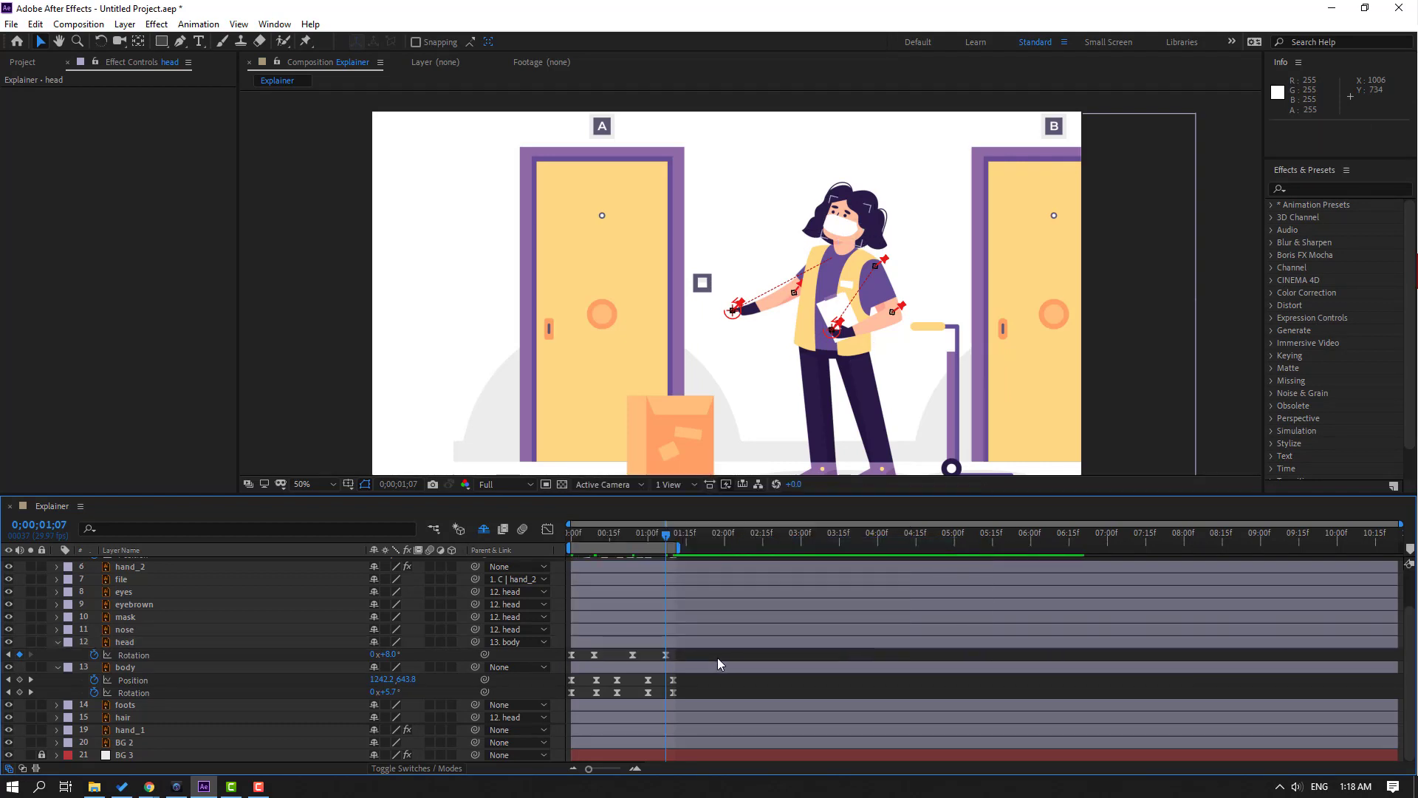
- Shift the head's last two rotation keyframes about two frames later, and preview the animation before and after
{"action": "key", "text": "space"}
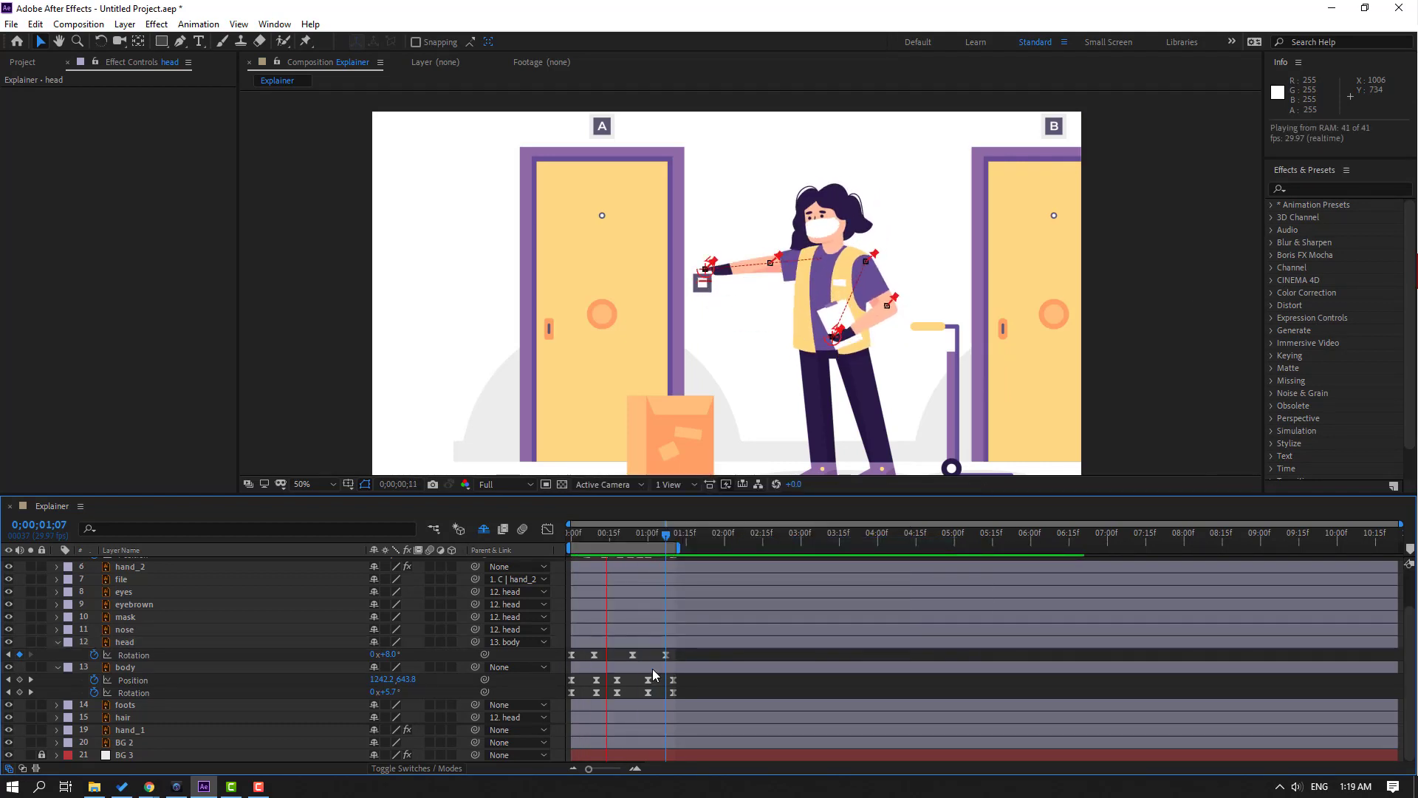
{"action": "key", "text": "space"}
{"action": "left_click_drag", "start_coordinate": [663, 655], "coordinate": [639, 655]}
{"action": "left_click", "coordinate": [732, 662]}
{"action": "key", "text": "space"}
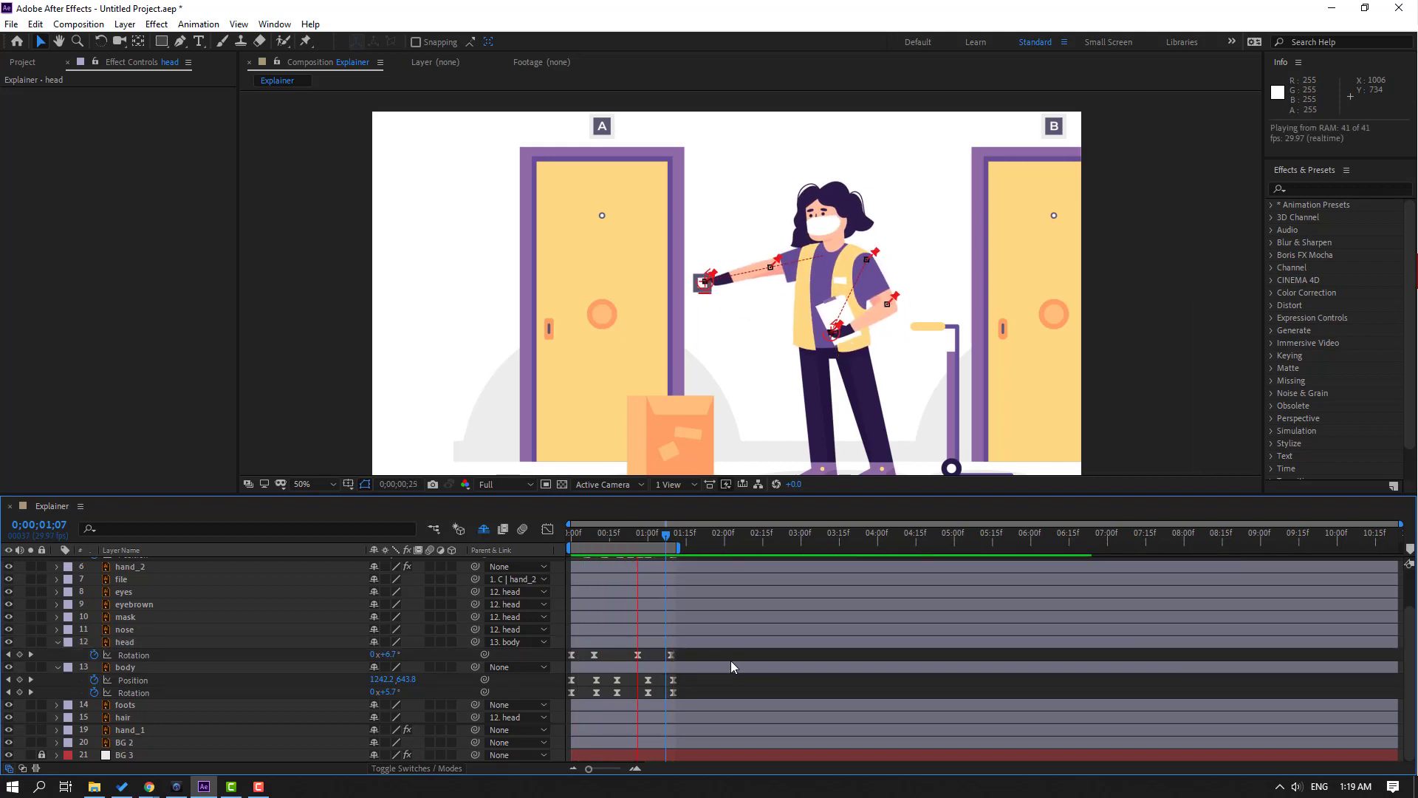
{"action": "key", "text": "comma"}
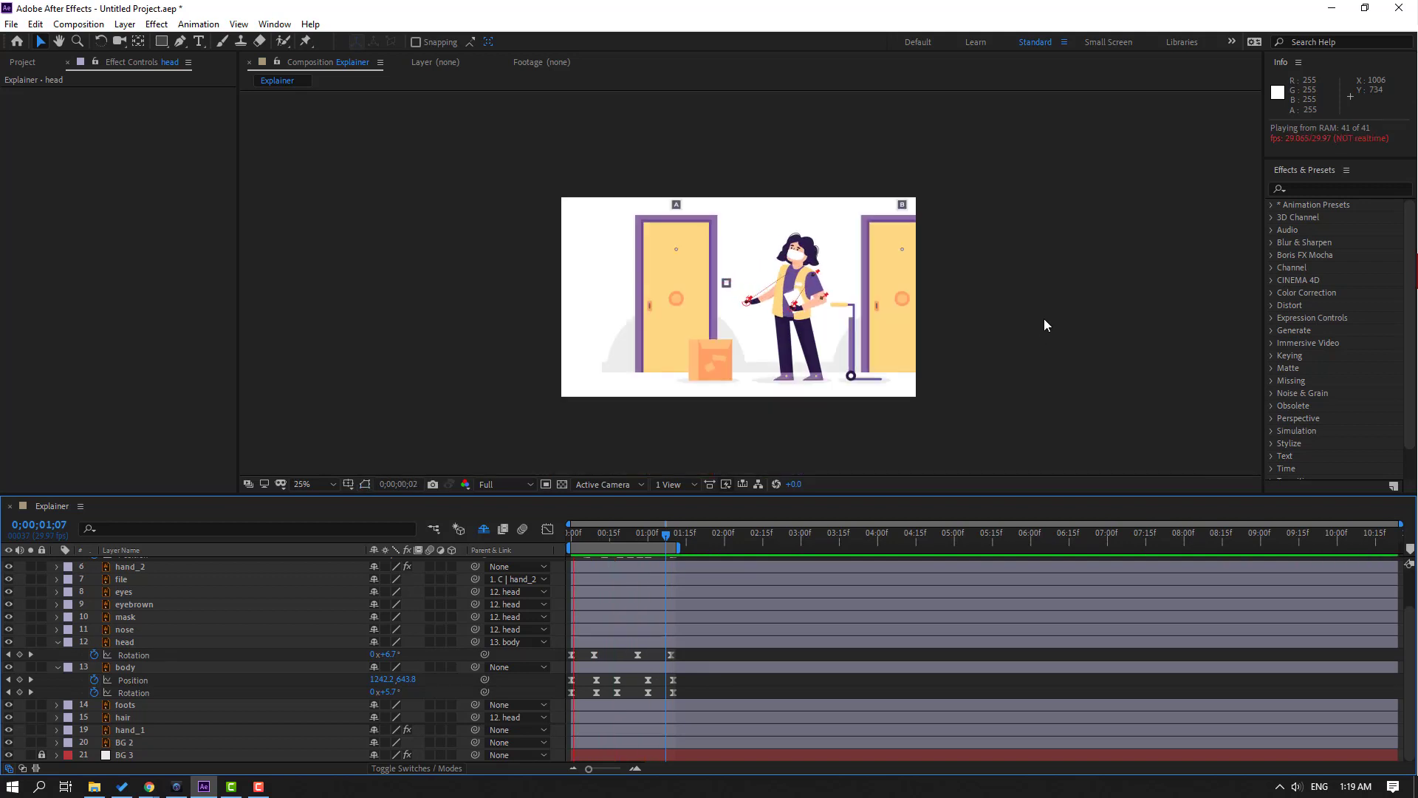
{"action": "key", "text": "period"}
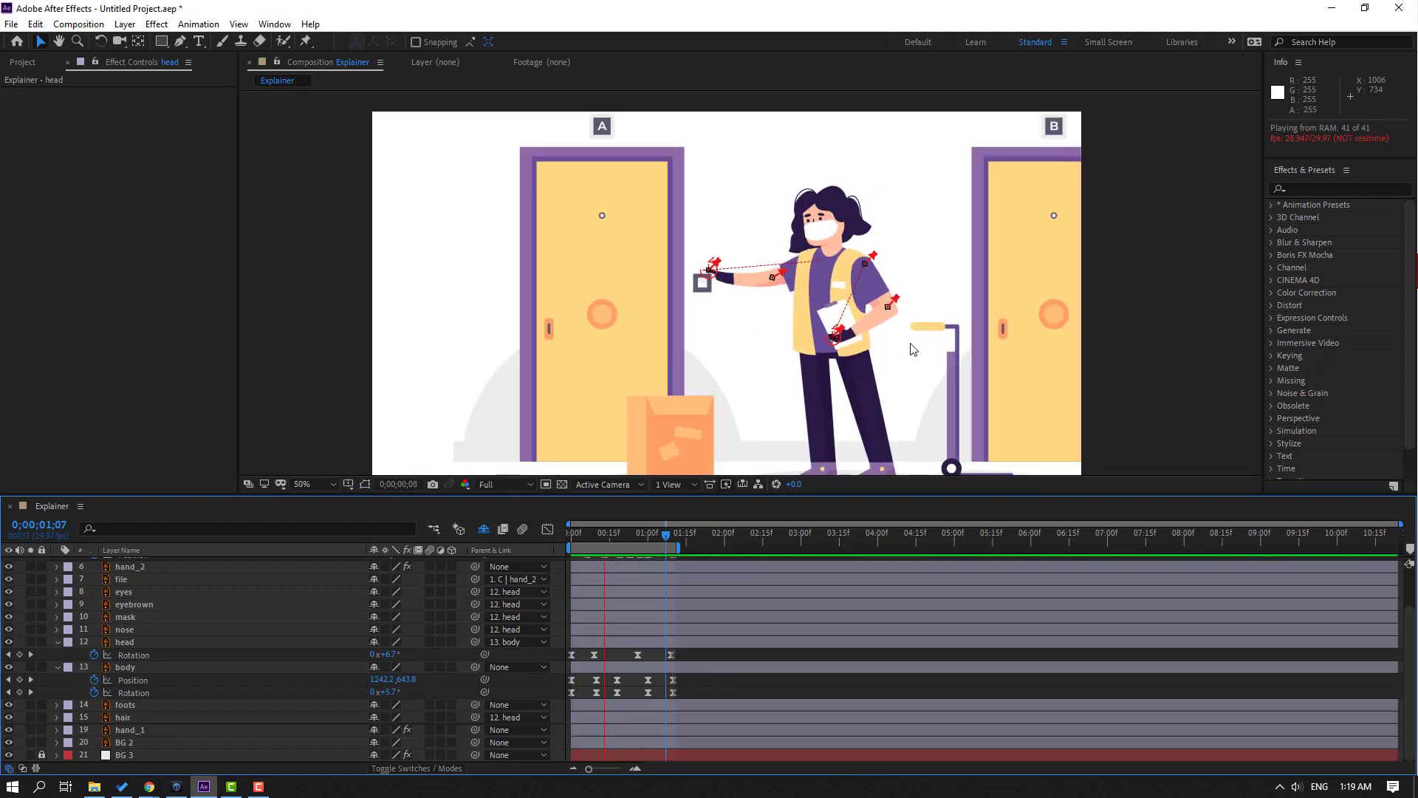
{"action": "key", "text": "space"}
- Delay the head's second rotation keyframe to 0;00;00;11, and start keyframing the head's position at frame 0
{"action": "key", "text": "Home"}
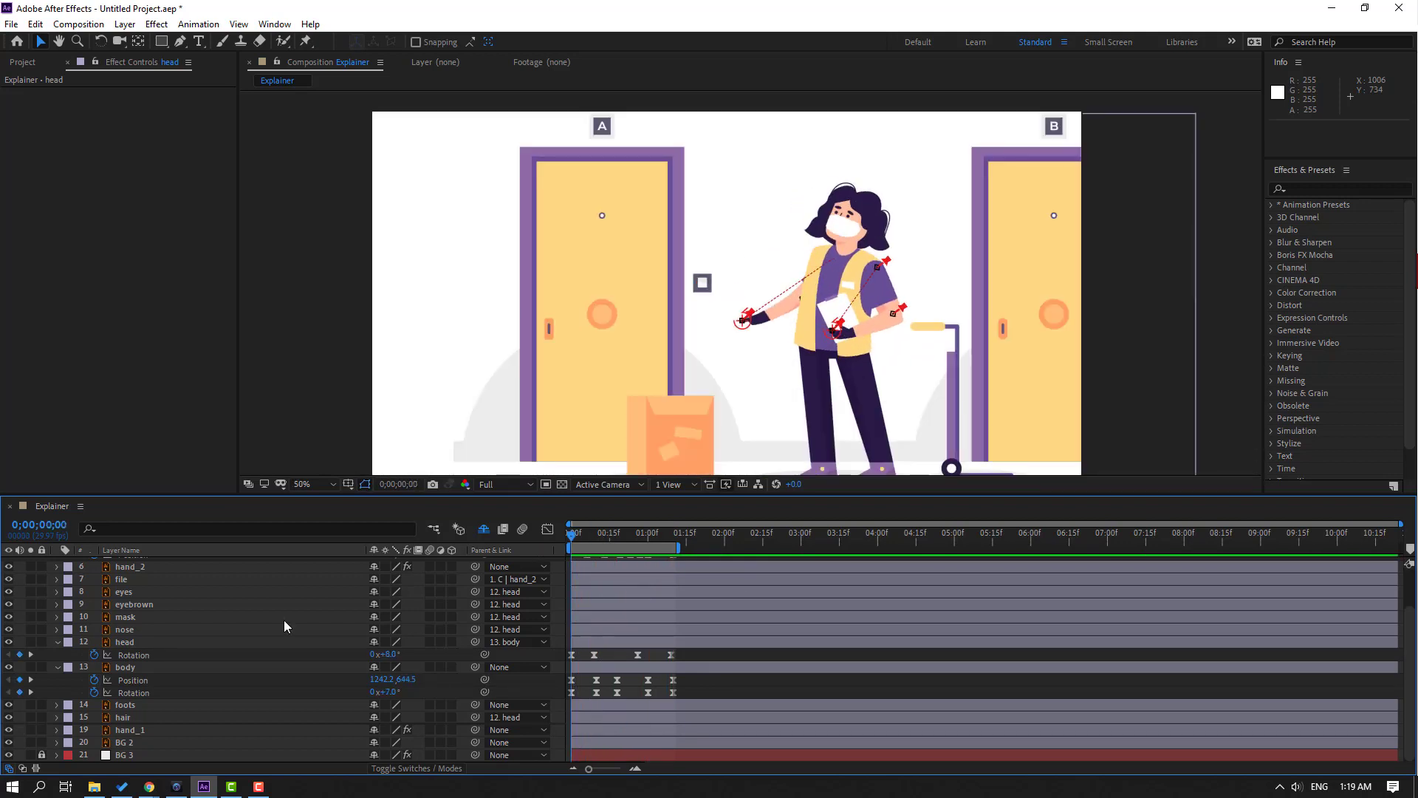
{"action": "left_click", "coordinate": [125, 642]}
{"action": "key", "text": "shift+p"}
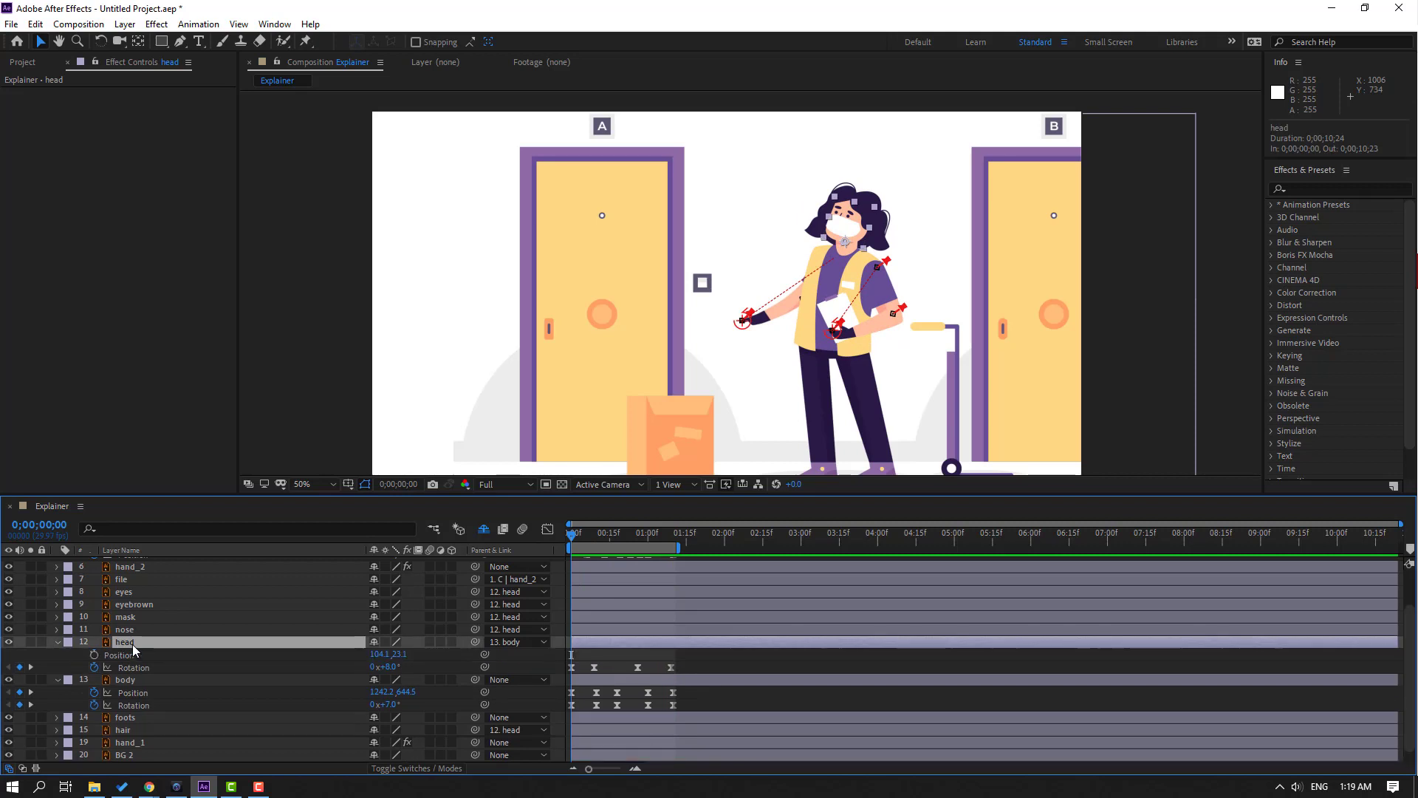
{"action": "key", "text": "equal"}
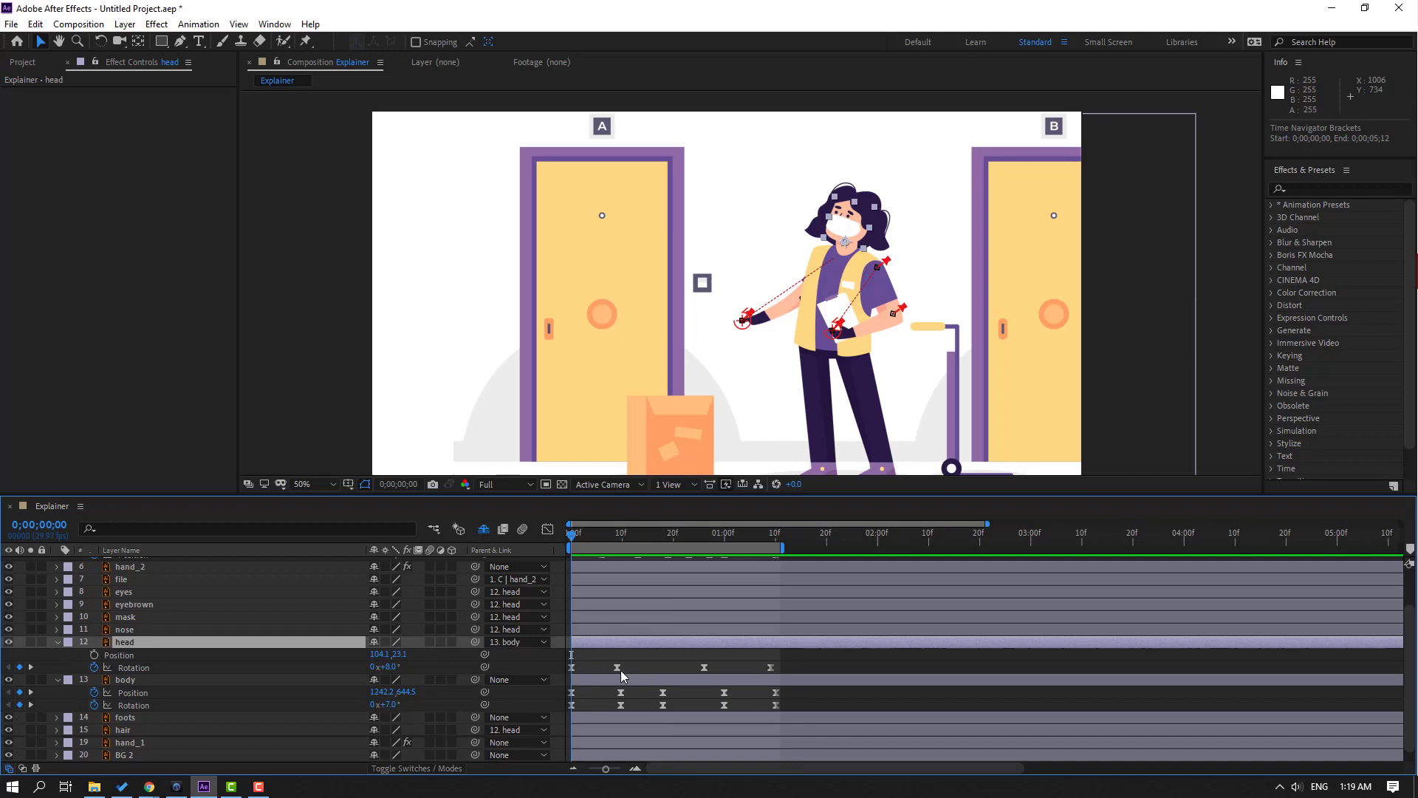
{"action": "left_click_drag", "start_coordinate": [618, 667], "coordinate": [627, 667]}
{"action": "left_click", "coordinate": [119, 656]}
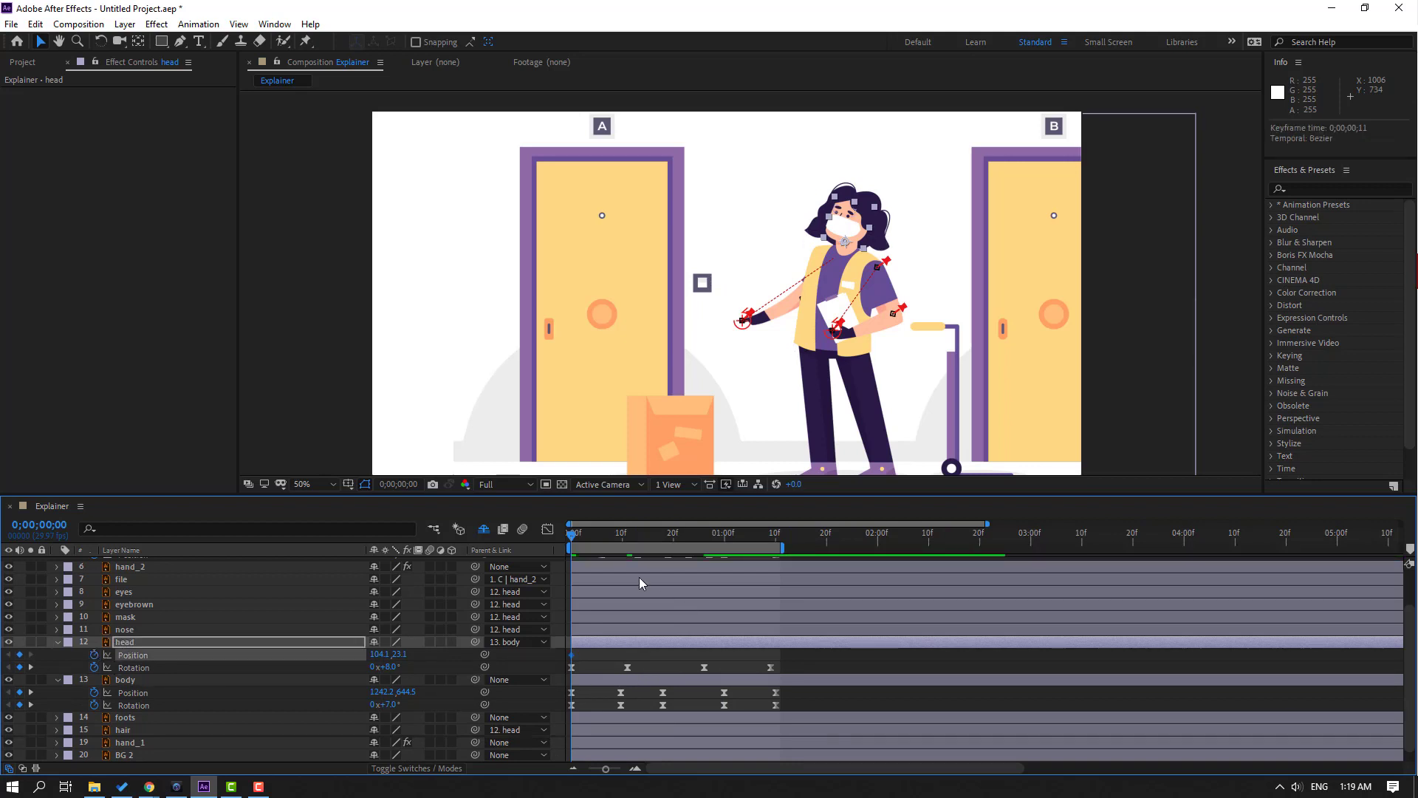
- Move the head down to 104.4, 31.1 at about frame 5, and copy its first position keyframe to 0;00;00;11
{"action": "left_click_drag", "start_coordinate": [578, 538], "coordinate": [633, 547]}
{"action": "key", "text": "Down"}
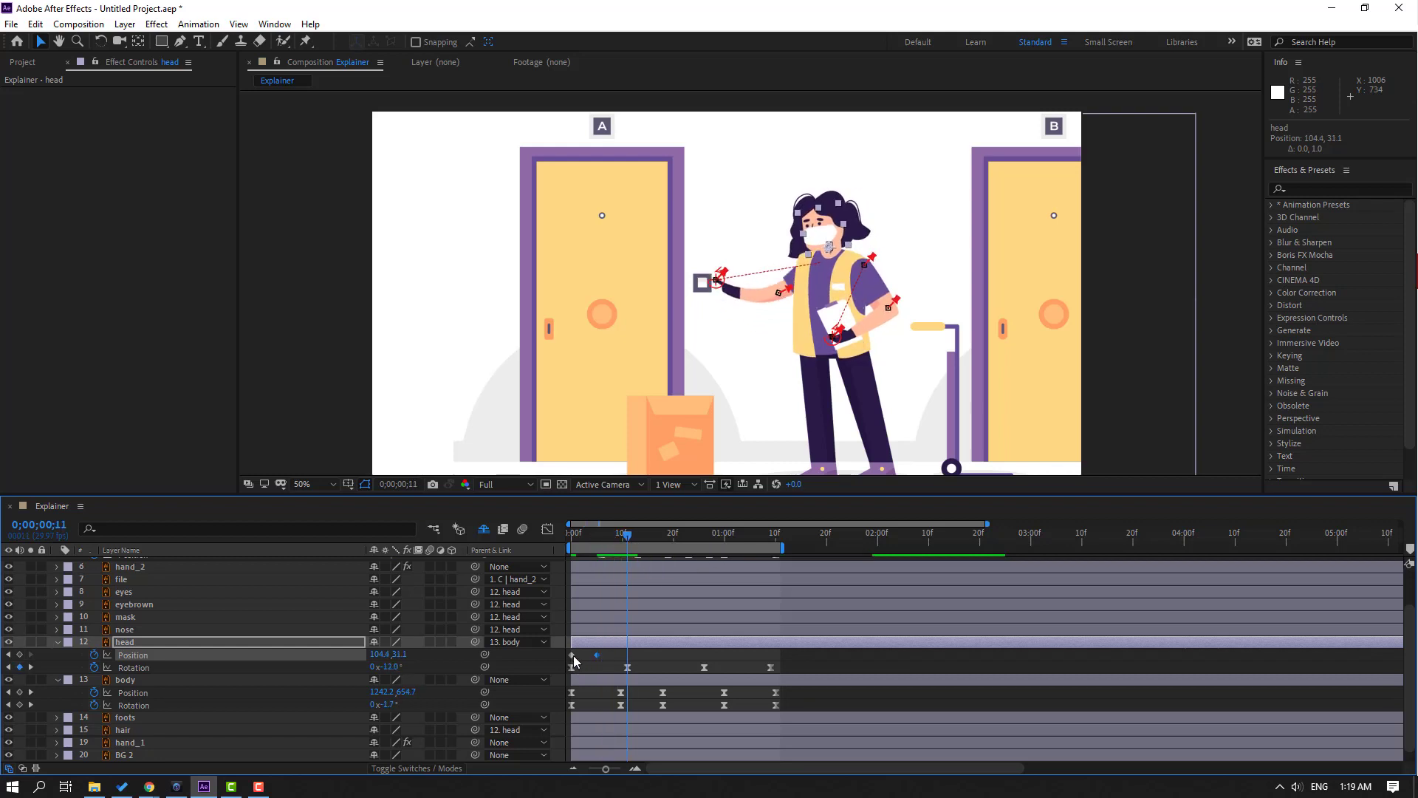
{"action": "key", "text": "ctrl+v"}
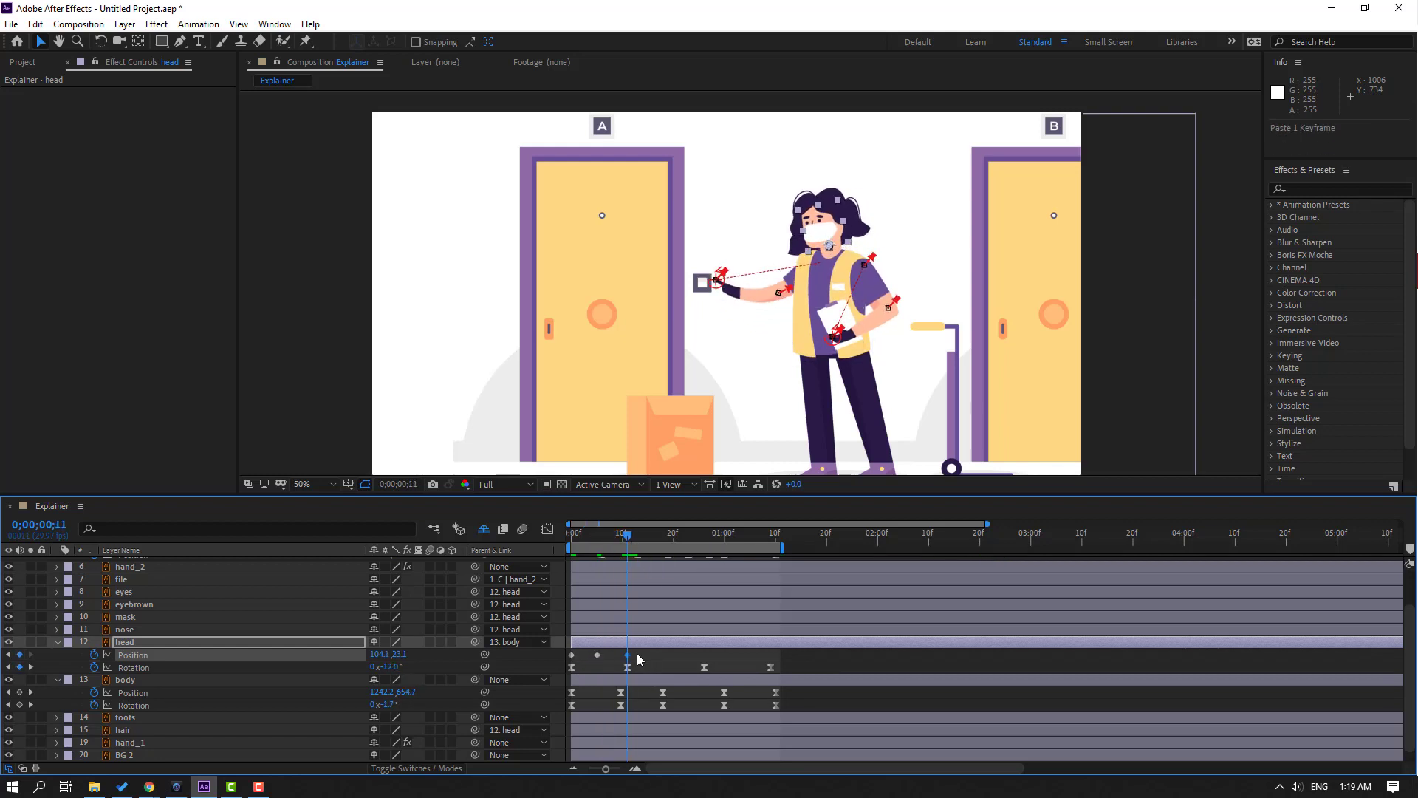
- Apply Easy Ease to the head's three position keyframes, and preview the head dip
{"action": "left_click_drag", "start_coordinate": [637, 651], "coordinate": [558, 656]}
{"action": "right_click", "coordinate": [573, 659]}
{"action": "mouse_move", "coordinate": [635, 649]}
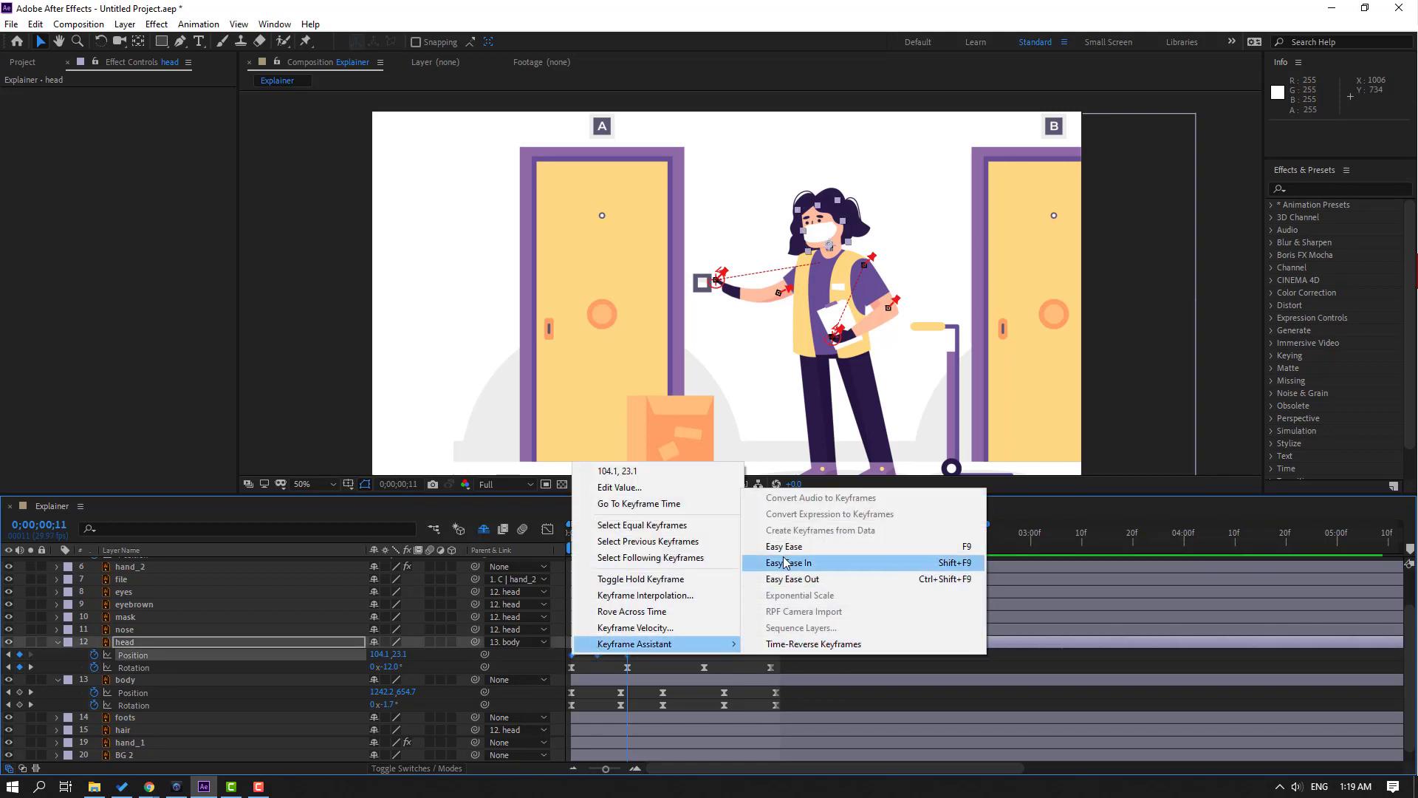
{"action": "left_click", "coordinate": [783, 547]}
{"action": "key", "text": "space"}
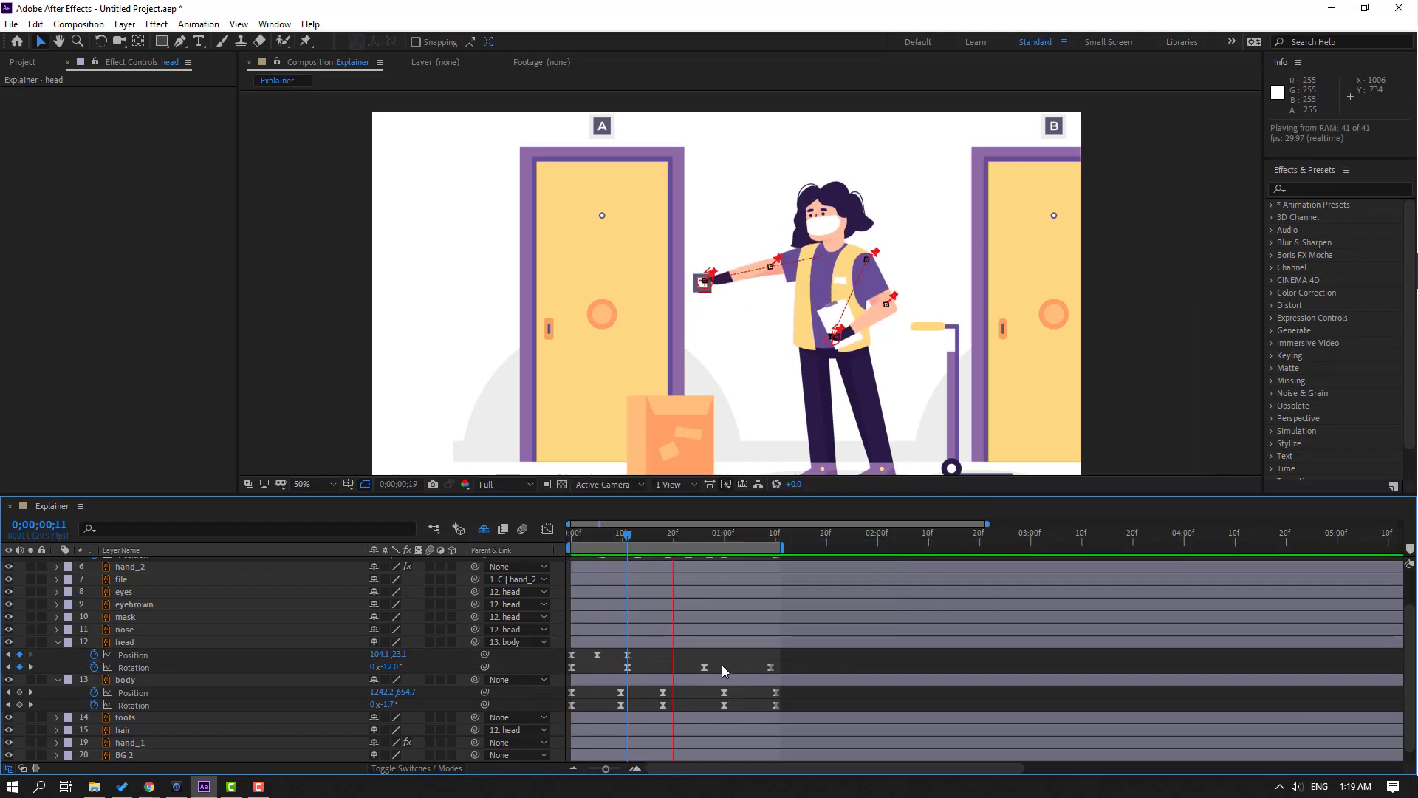
- Copy the head's three position keyframes to 0;00;00;26, align the last one with the final rotation keyframe, and preview the animation
{"action": "left_click", "coordinate": [658, 529]}
{"action": "left_click_drag", "start_coordinate": [644, 658], "coordinate": [557, 650]}
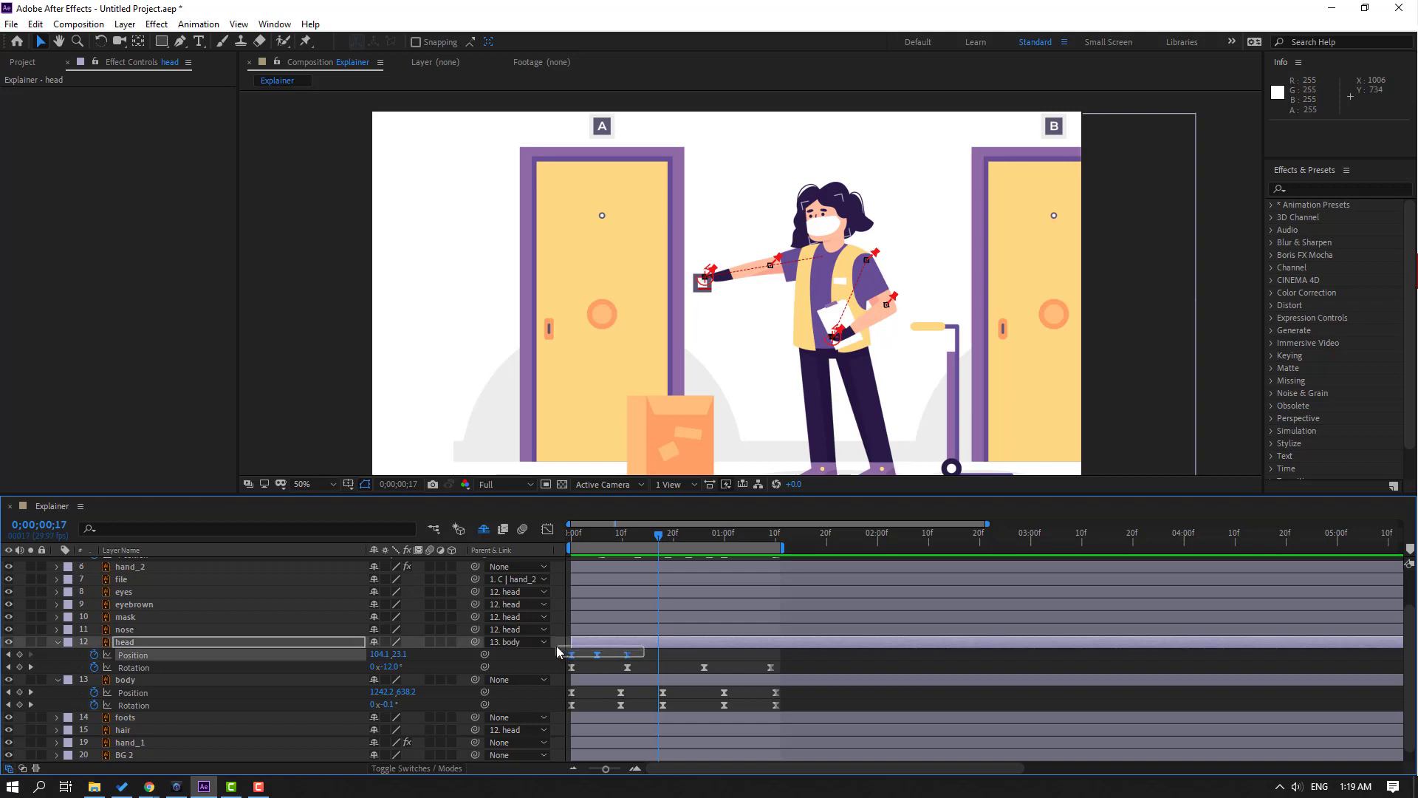
{"action": "left_click_drag", "start_coordinate": [682, 543], "coordinate": [706, 545]}
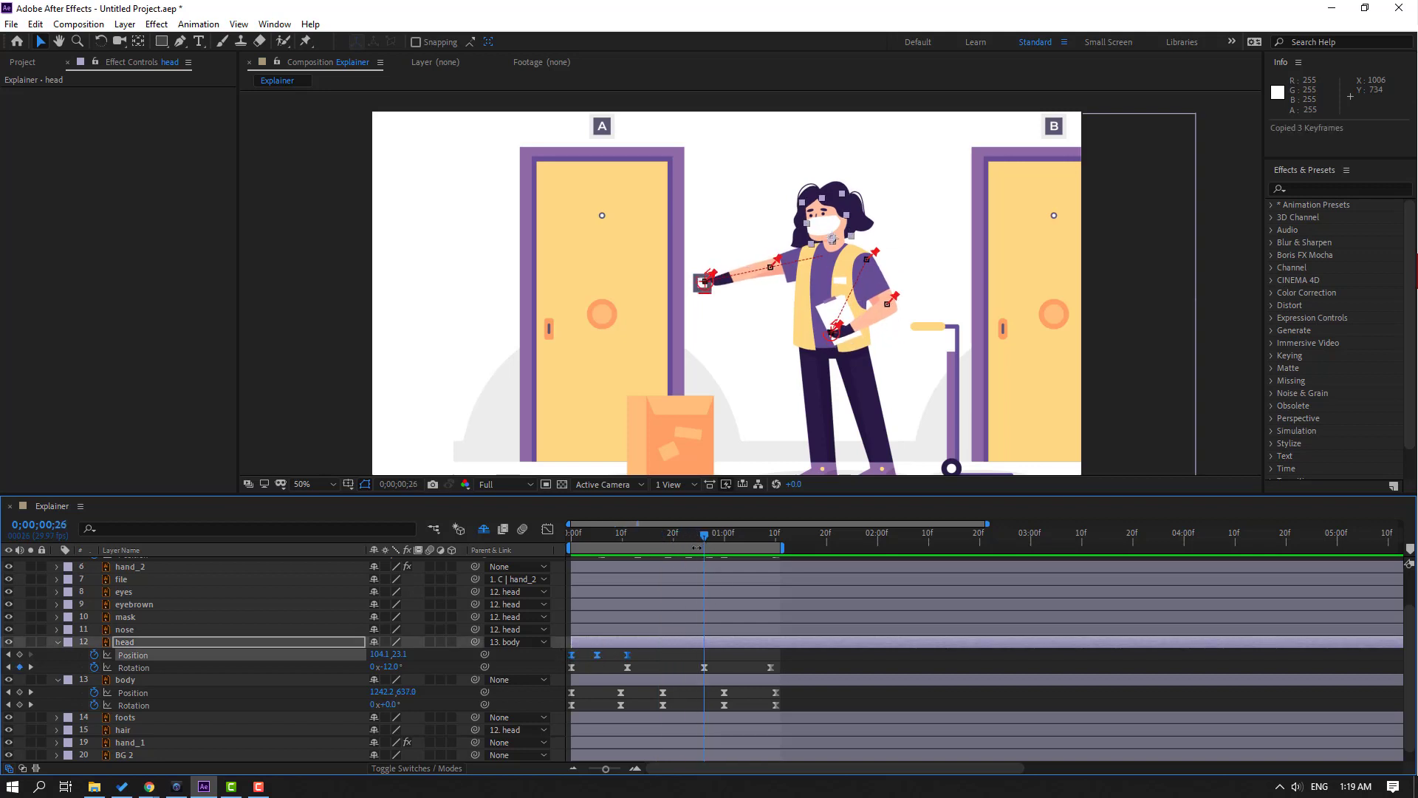
{"action": "left_click", "coordinate": [770, 667]}
{"action": "key", "text": "space"}
{"action": "scroll", "coordinate": [893, 351], "scroll_direction": "down", "scroll_amount": 2}
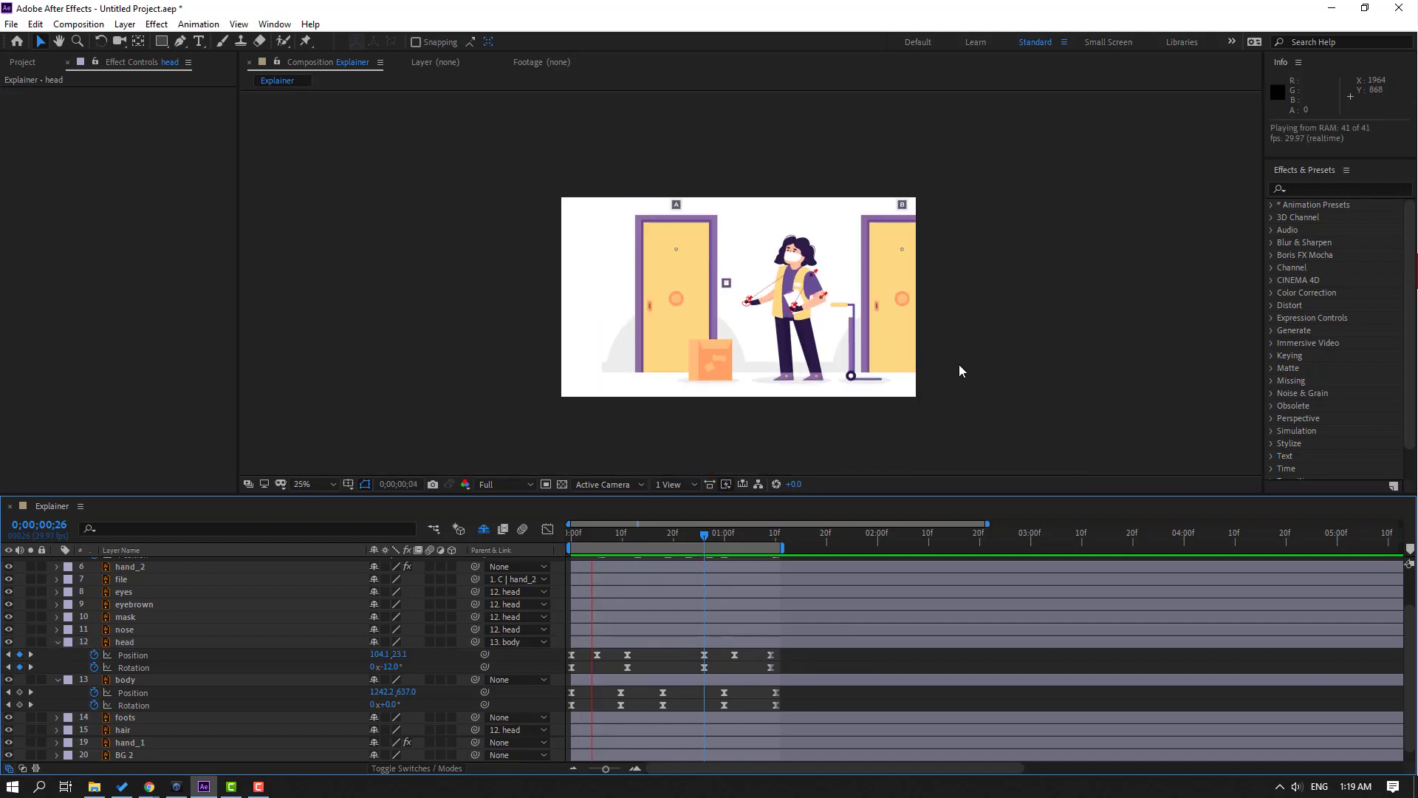
{"action": "scroll", "coordinate": [960, 376], "scroll_direction": "up", "scroll_amount": 2}
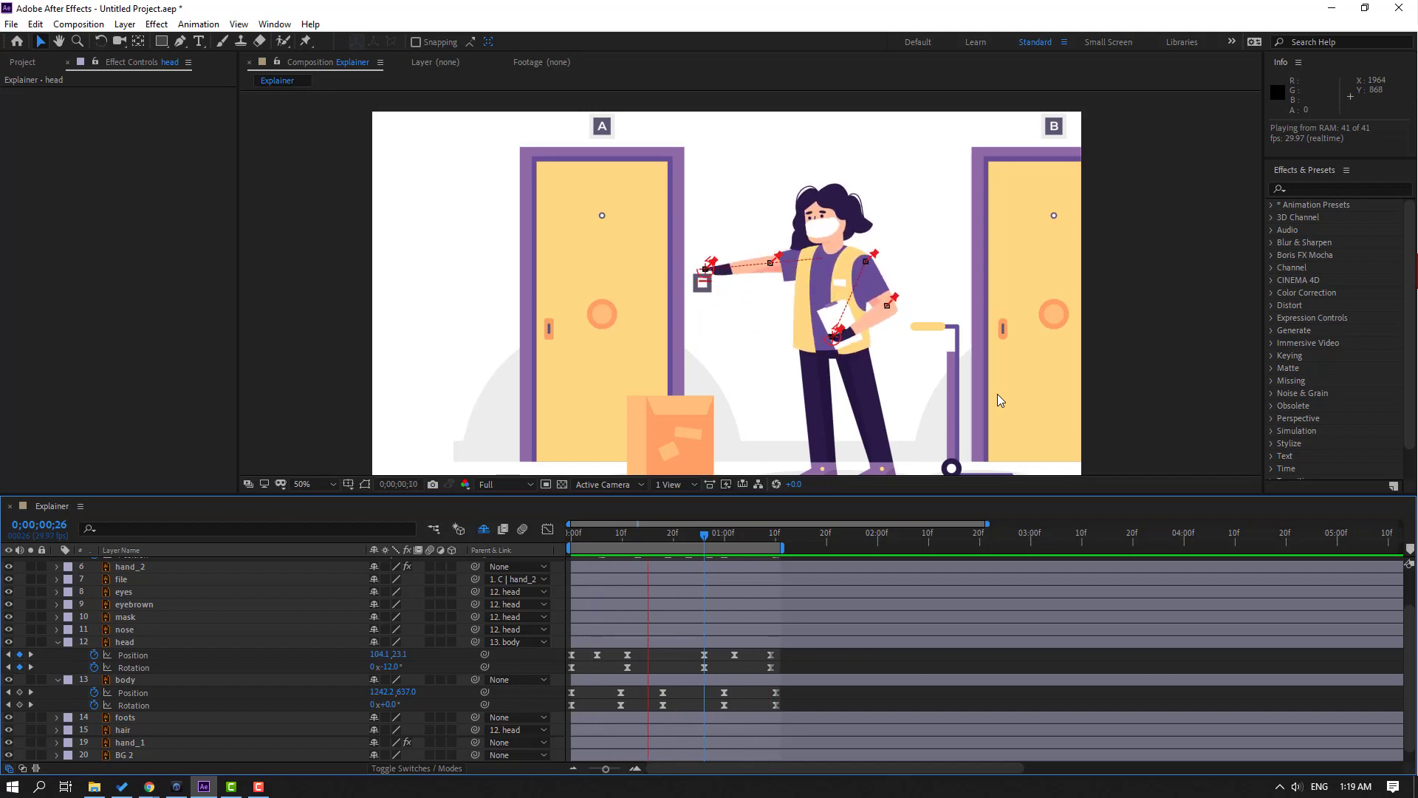
{"action": "left_click", "coordinate": [604, 543]}
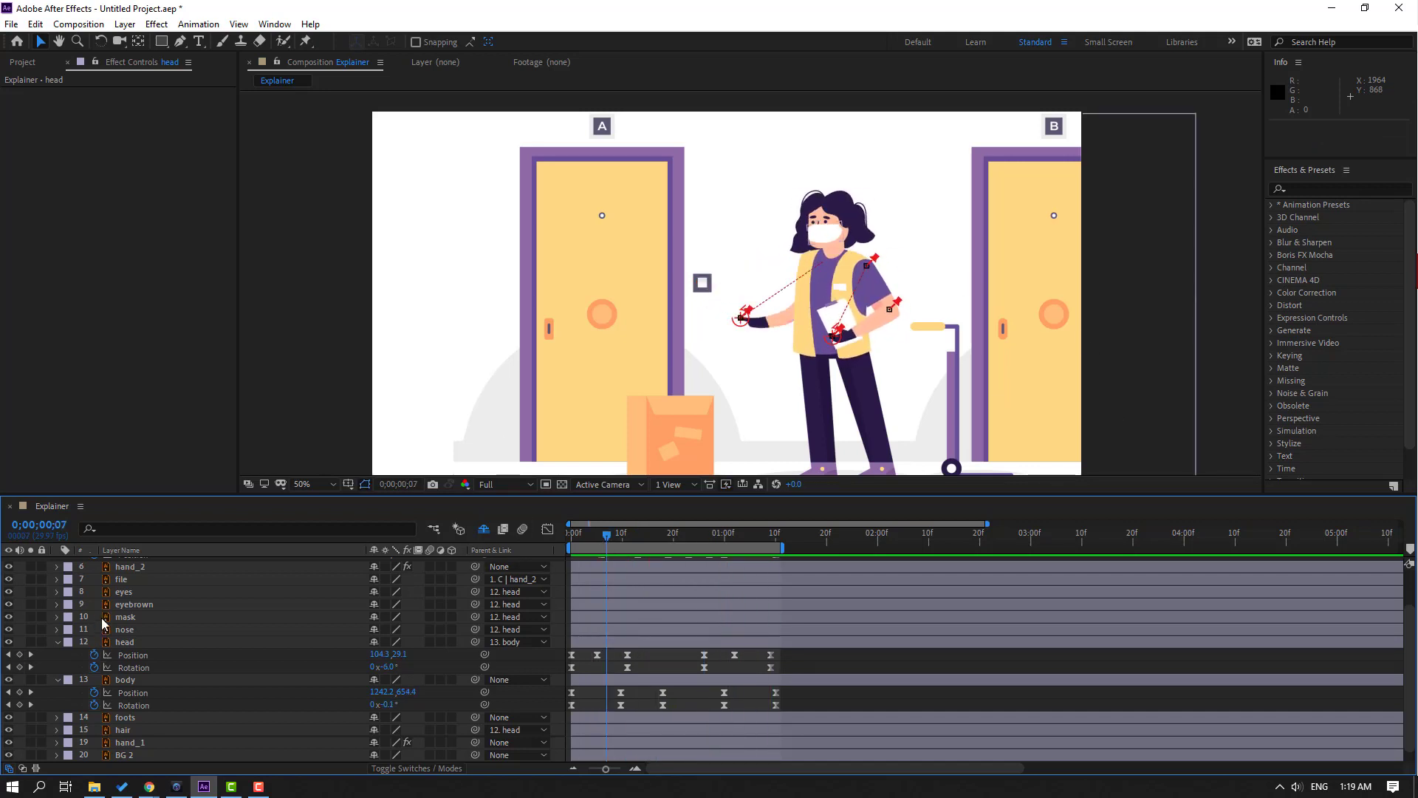
- Start keyframing the eyes layer's scale at 100% at 0;00;00;02
{"action": "left_click", "coordinate": [123, 591]}
{"action": "key", "text": "s"}
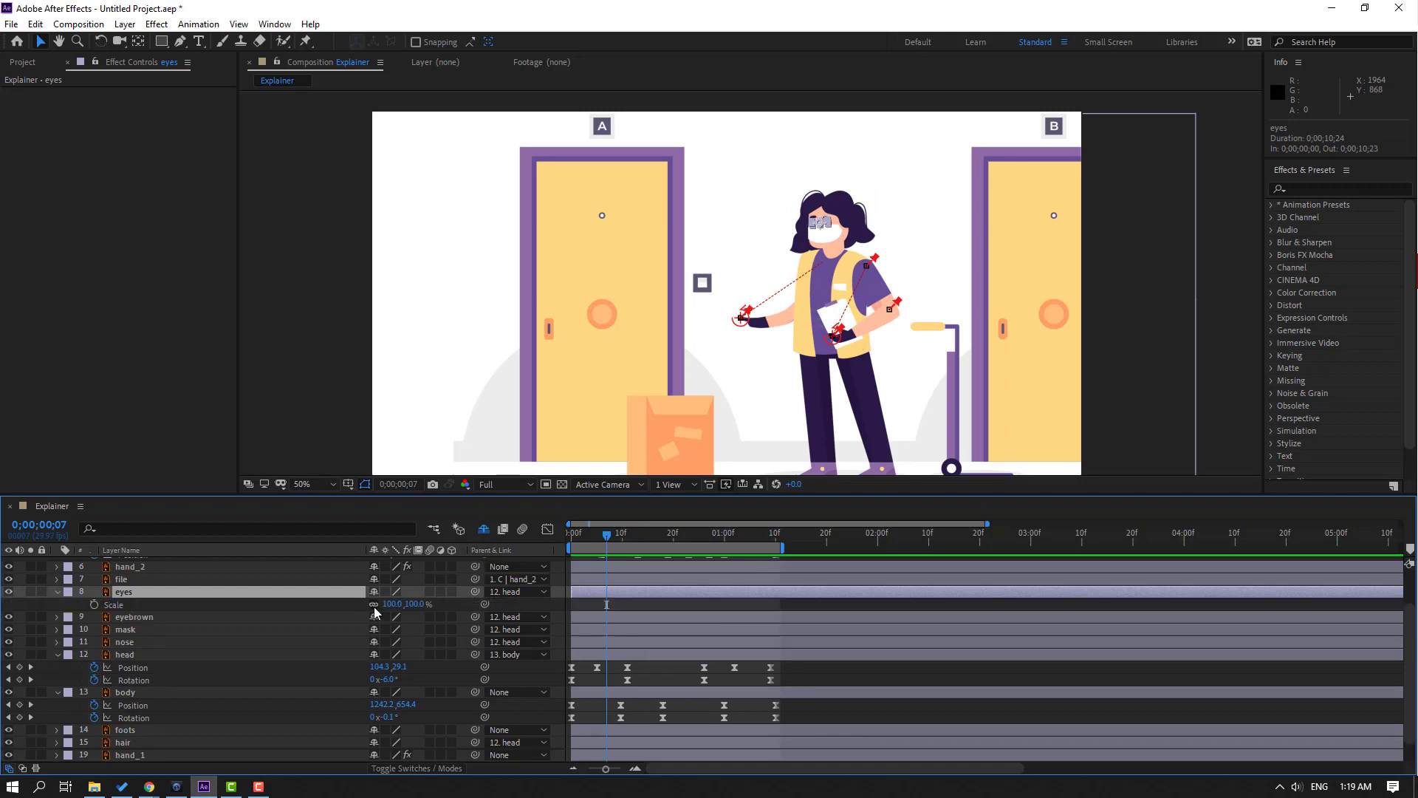
{"action": "left_click", "coordinate": [584, 545]}
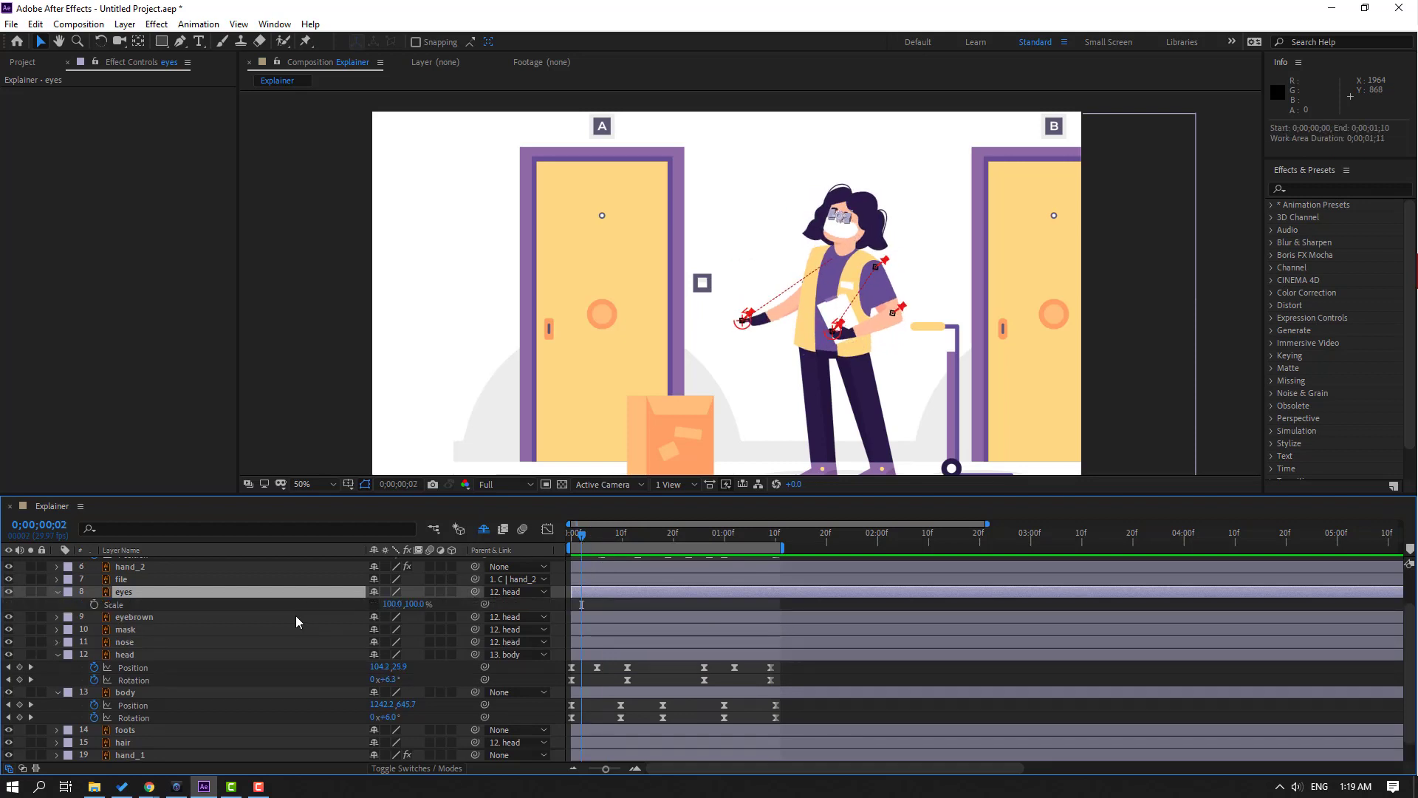
{"action": "left_click", "coordinate": [94, 604]}
{"action": "scroll", "coordinate": [923, 295], "scroll_direction": "up", "scroll_amount": 4}
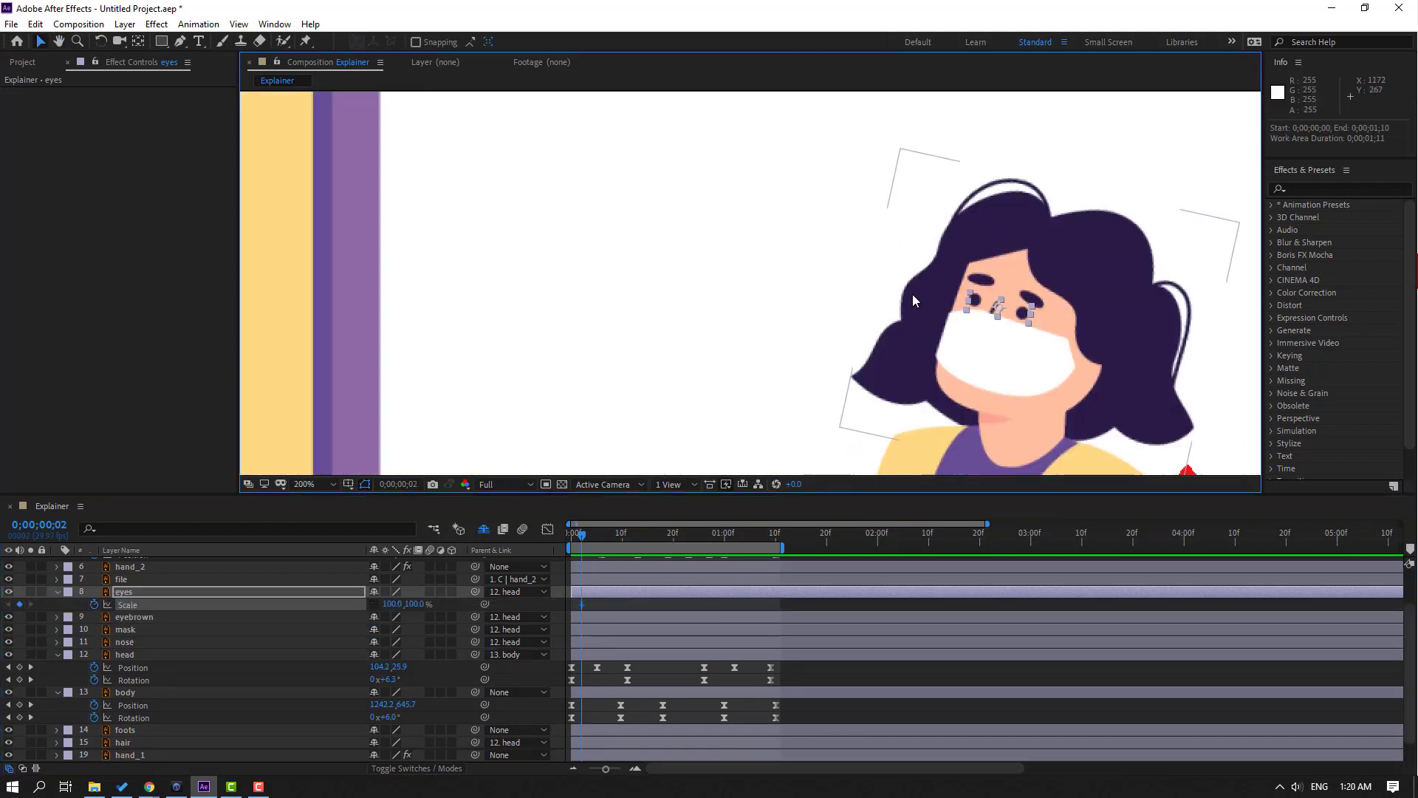
{"action": "scroll", "coordinate": [913, 301], "scroll_direction": "up", "scroll_amount": 3}
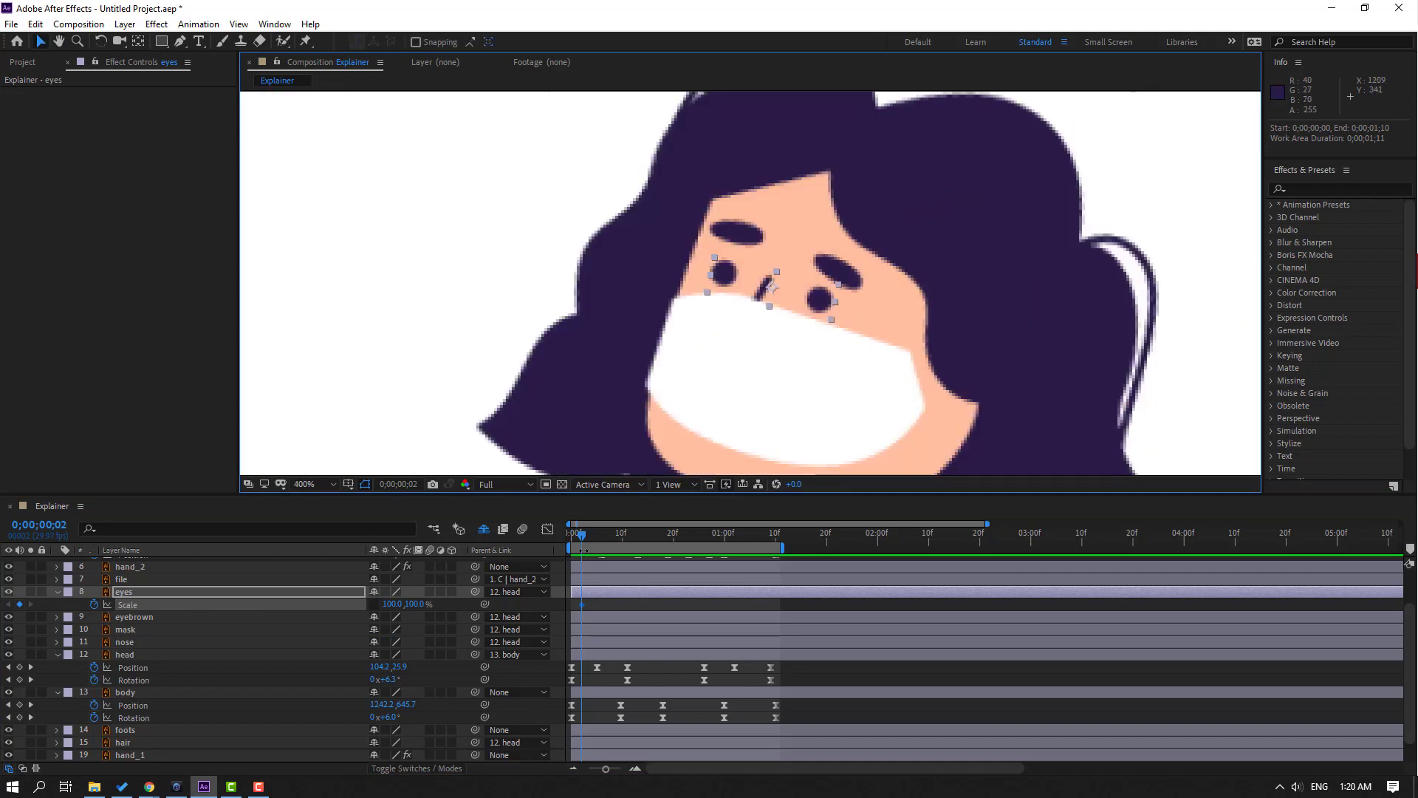
- Close the eyes at 0;00;00;05 with a vertical scale of 5%, and reopen them at 0;00;00;08 with 100%
{"action": "key", "text": "Page_Down"}
{"action": "key", "text": "Page_Down"}
{"action": "key", "text": "Page_Down"}
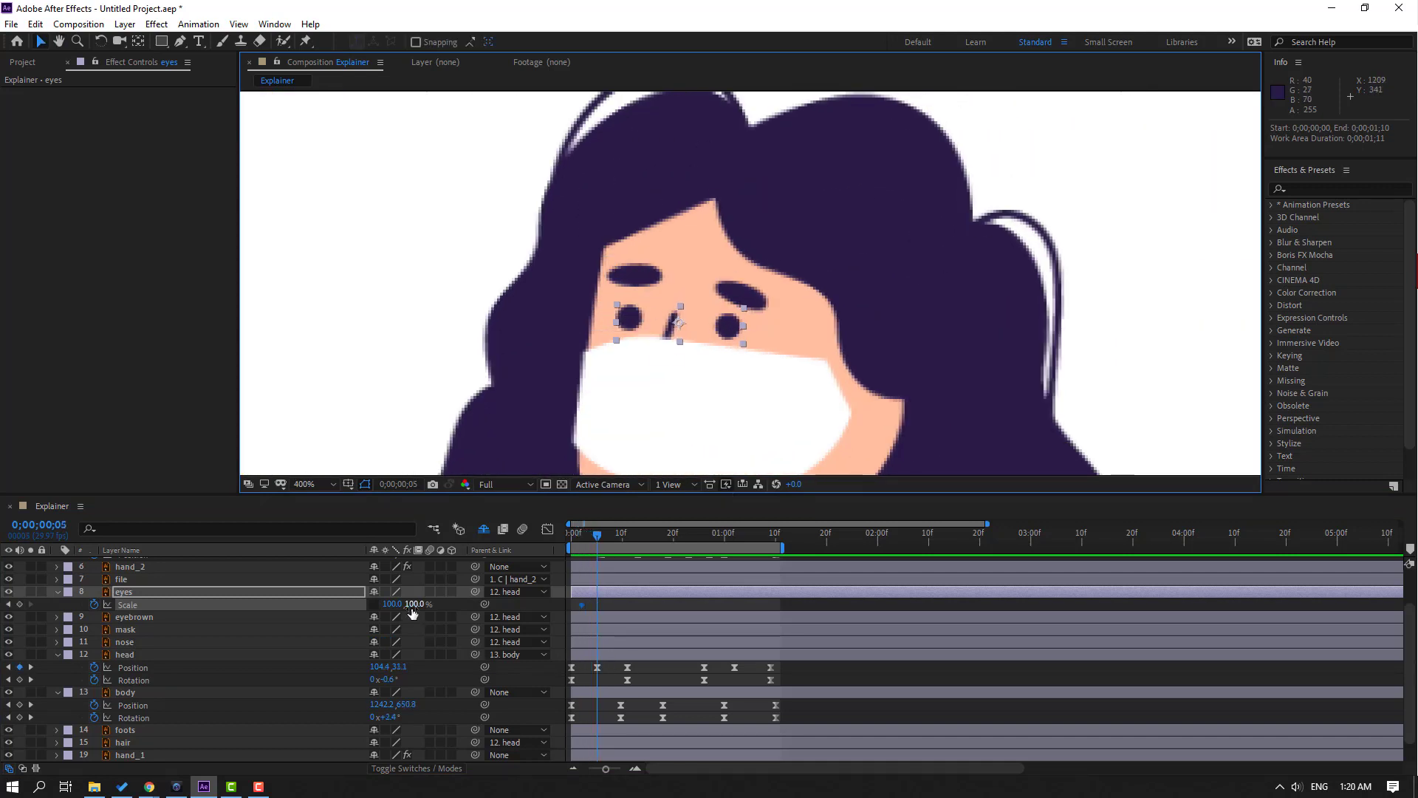
{"action": "left_click", "coordinate": [411, 604]}
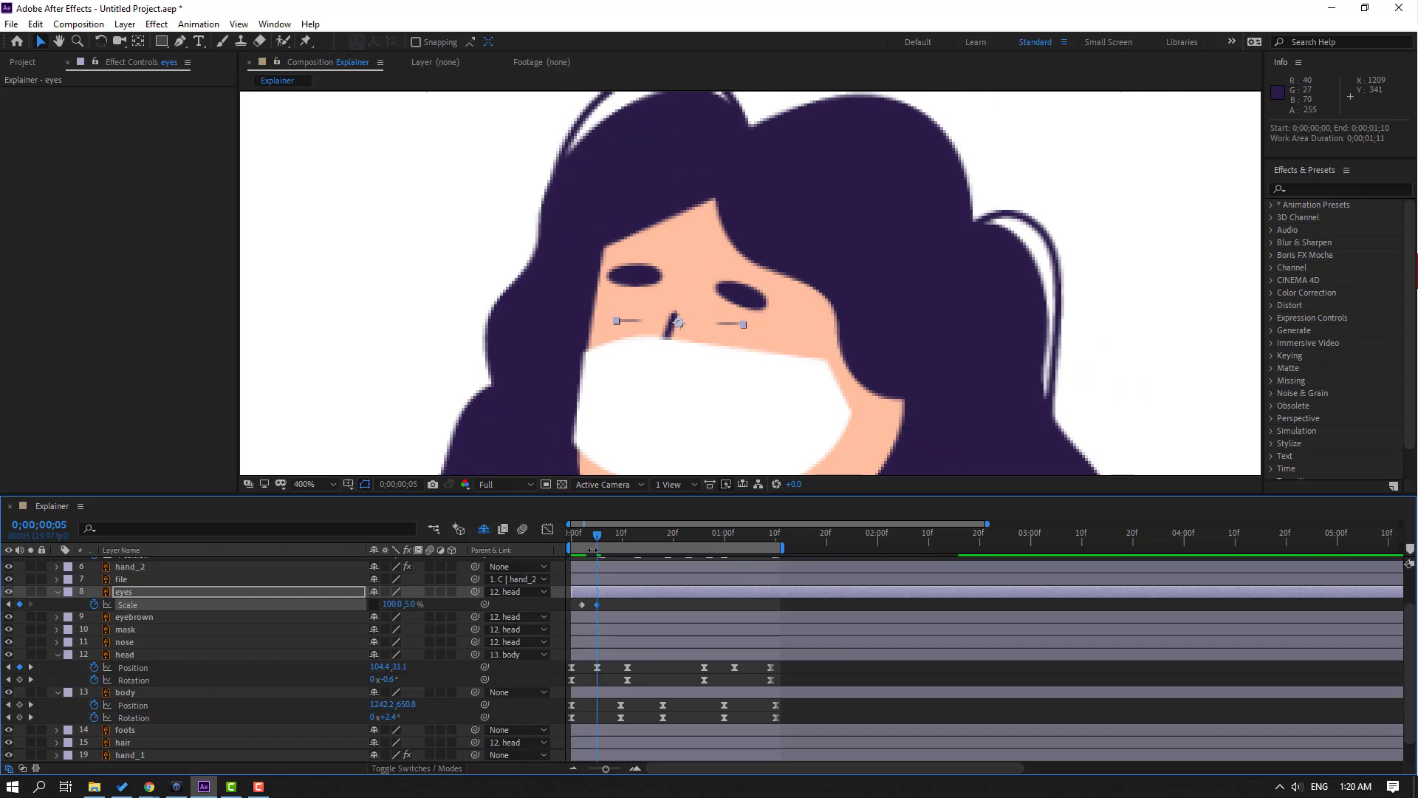
{"action": "key", "text": "Page_Down"}
{"action": "key", "text": "Page_Down"}
{"action": "key", "text": "Page_Down"}
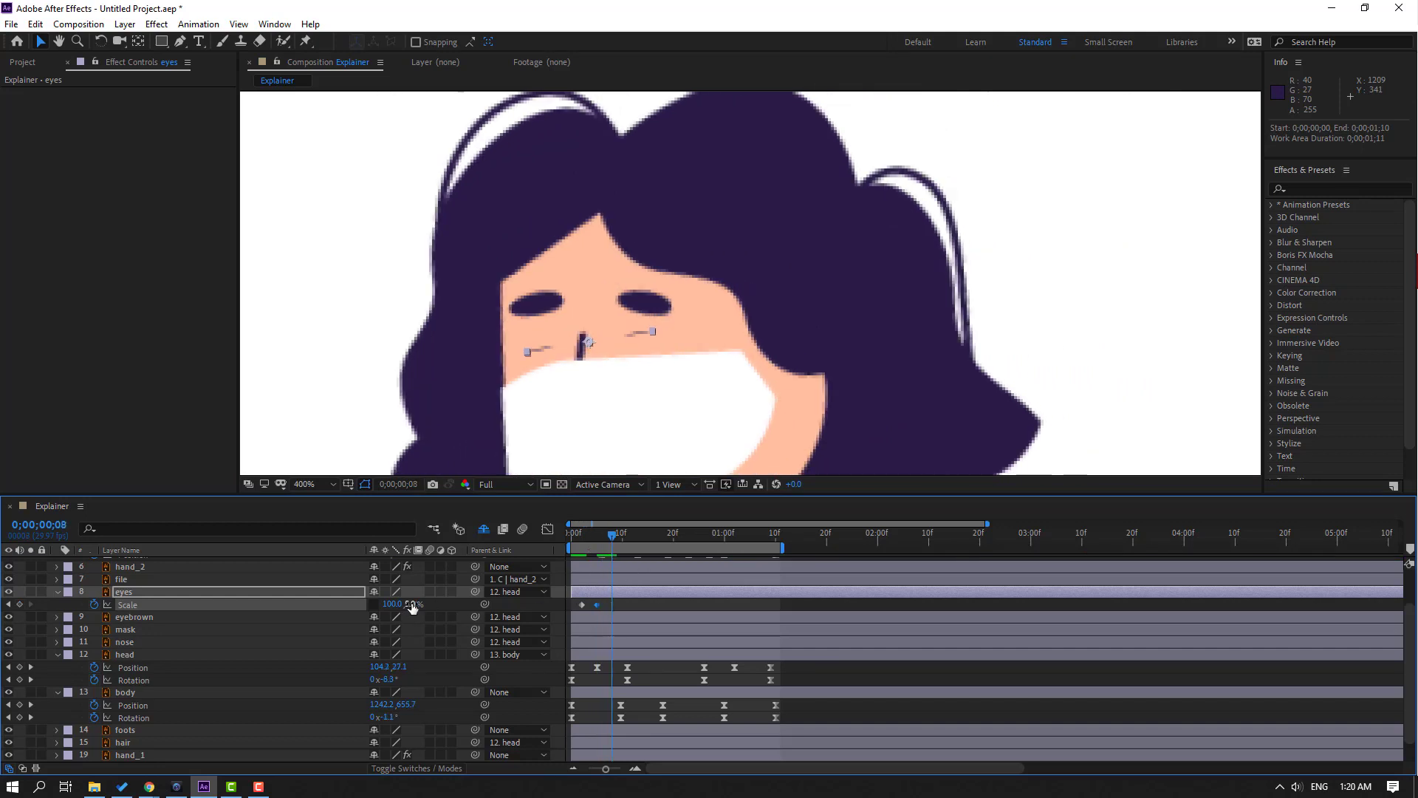
{"action": "type", "text": "100"}
{"action": "key", "text": "Return"}
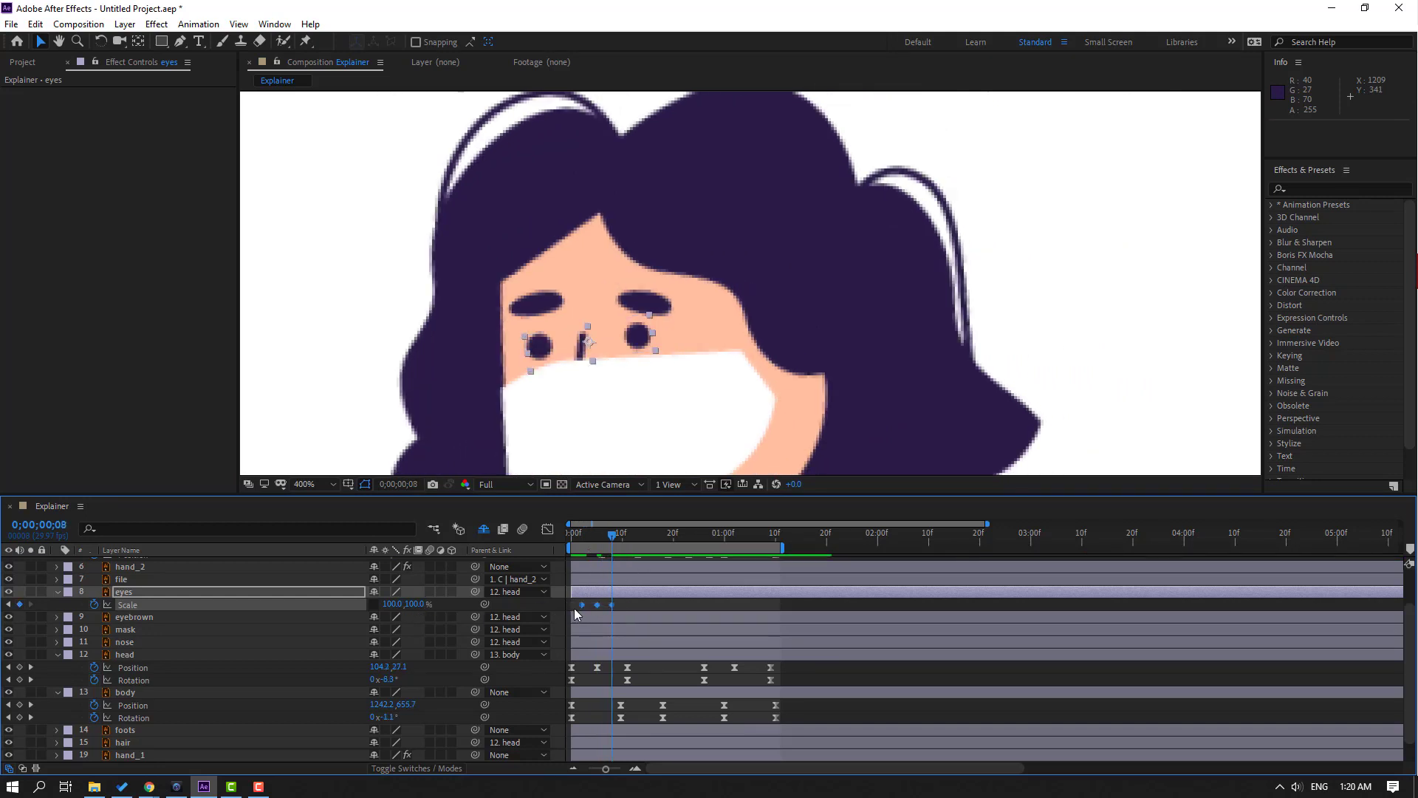
- Apply Easy Ease to the eyes' three scale keyframes, and preview the blink
{"action": "right_click", "coordinate": [584, 610]}
{"action": "mouse_move", "coordinate": [709, 596]}
{"action": "left_click", "coordinate": [787, 637]}
{"action": "key", "text": "space"}
{"action": "scroll", "coordinate": [920, 381], "scroll_direction": "down", "scroll_amount": 1}
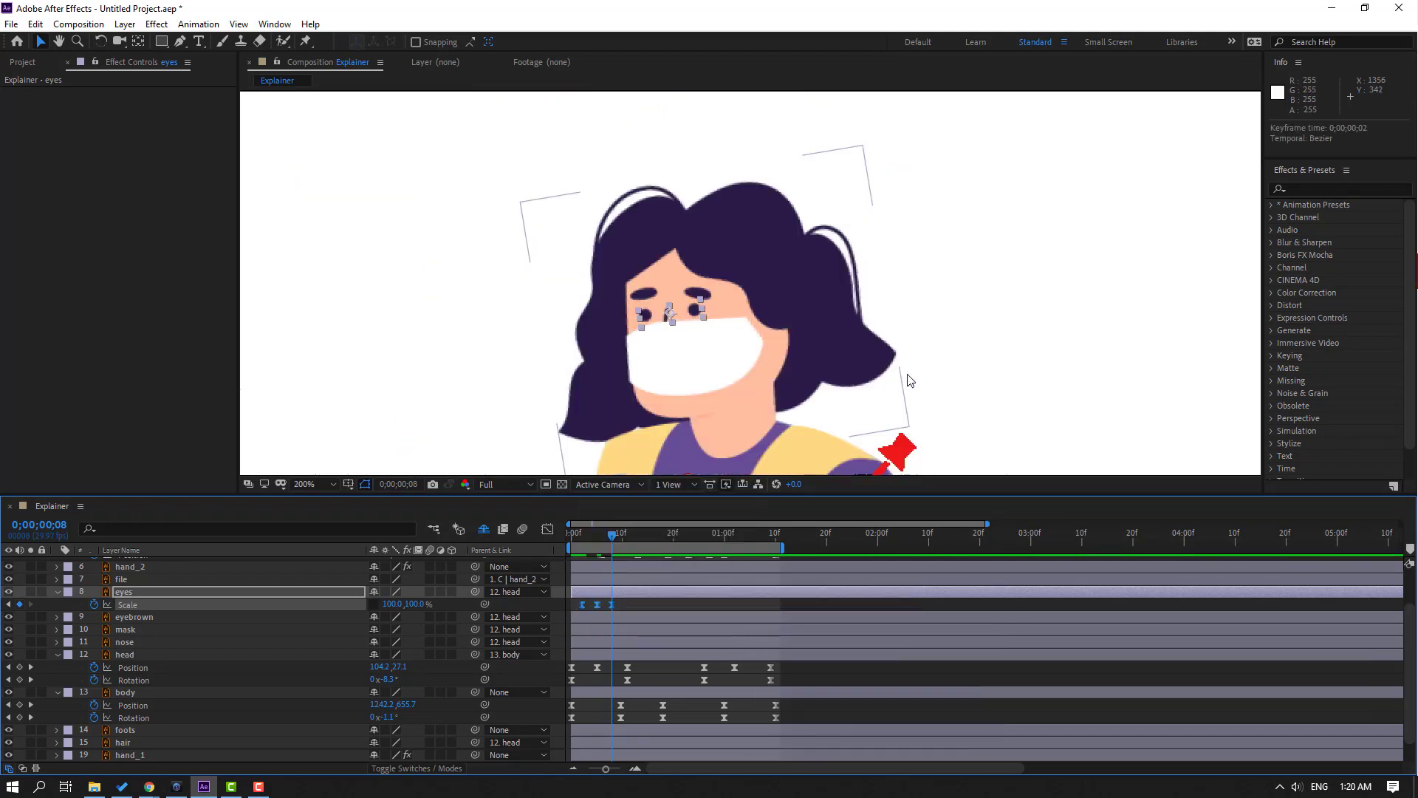
{"action": "key", "text": "space"}
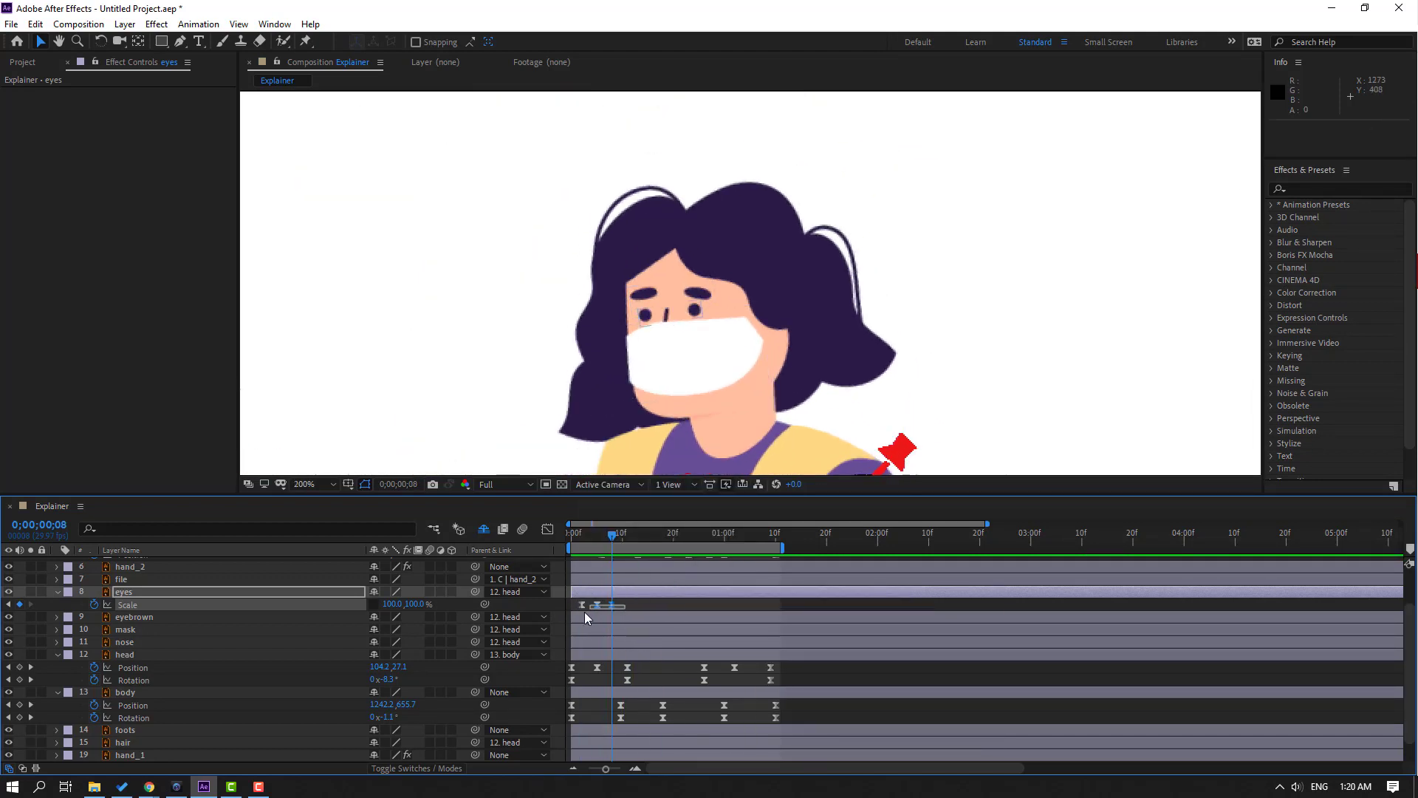
- Shift the eyes' three scale keyframes to start at about frame 6, copy them to 0;00;01;04, and preview the blinks
{"action": "scroll", "coordinate": [761, 421], "scroll_direction": "down", "scroll_amount": 4}
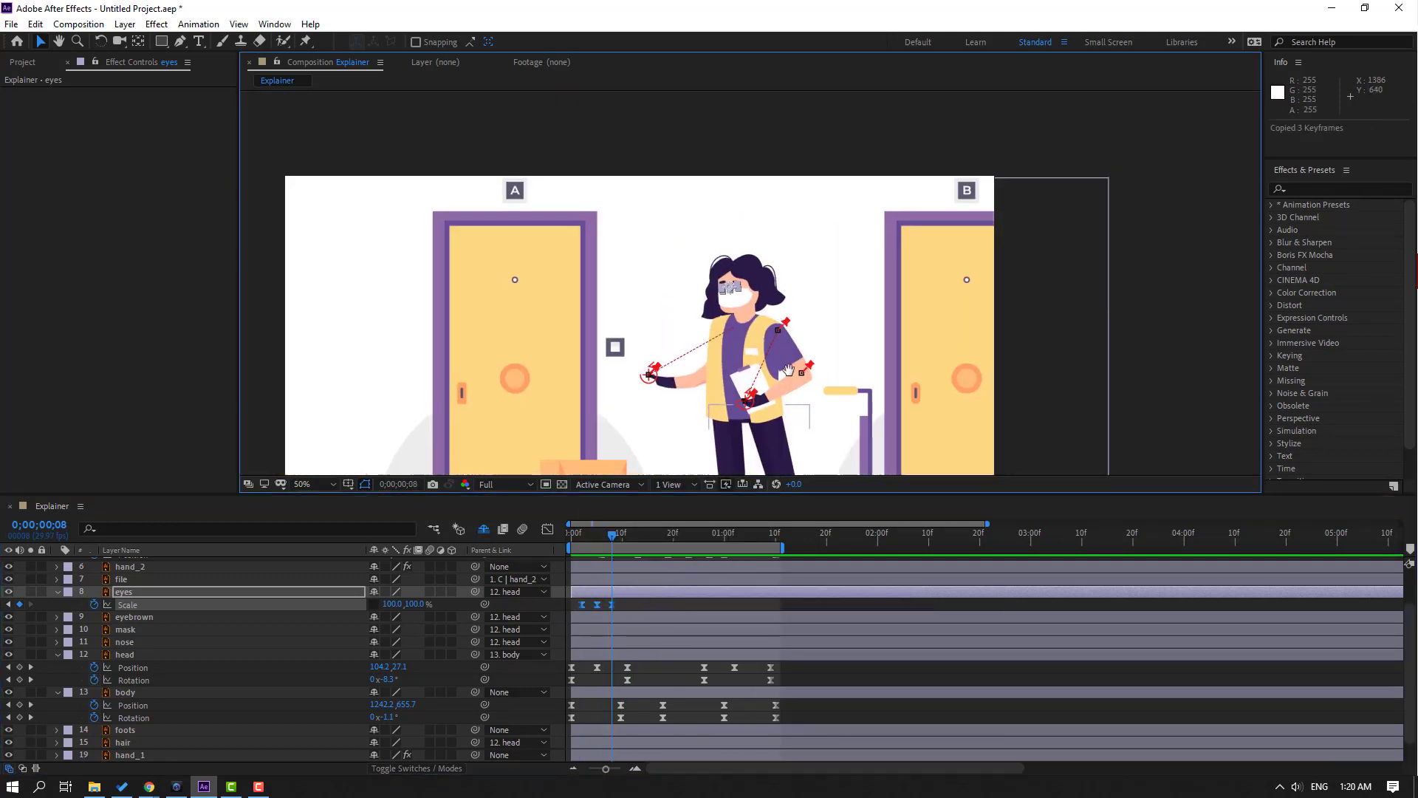
{"action": "left_click", "coordinate": [582, 547]}
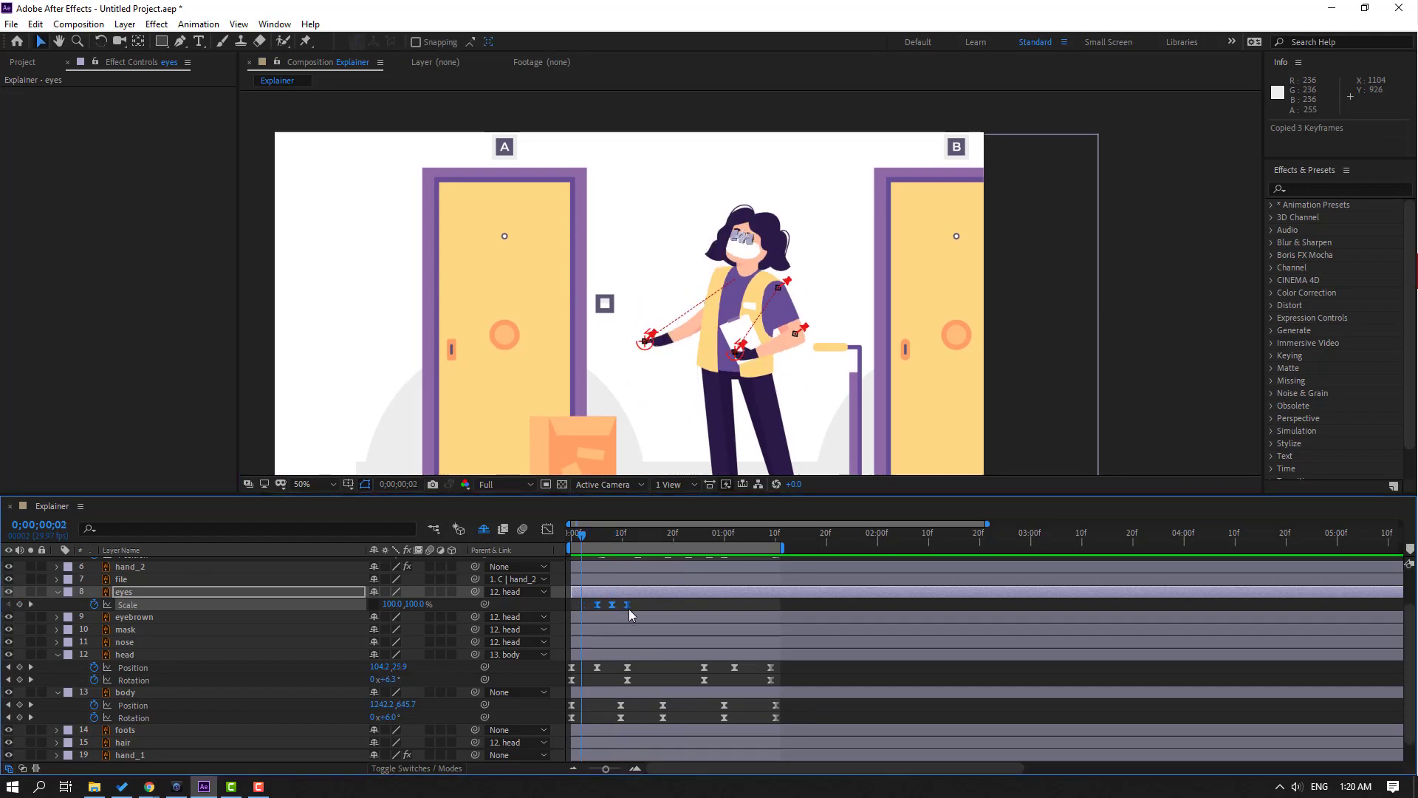
{"action": "left_click_drag", "start_coordinate": [628, 606], "coordinate": [632, 605]}
{"action": "left_click_drag", "start_coordinate": [645, 541], "coordinate": [744, 548]}
{"action": "key", "text": "ctrl+v"}
{"action": "key", "text": "period"}
{"action": "key", "text": "space"}
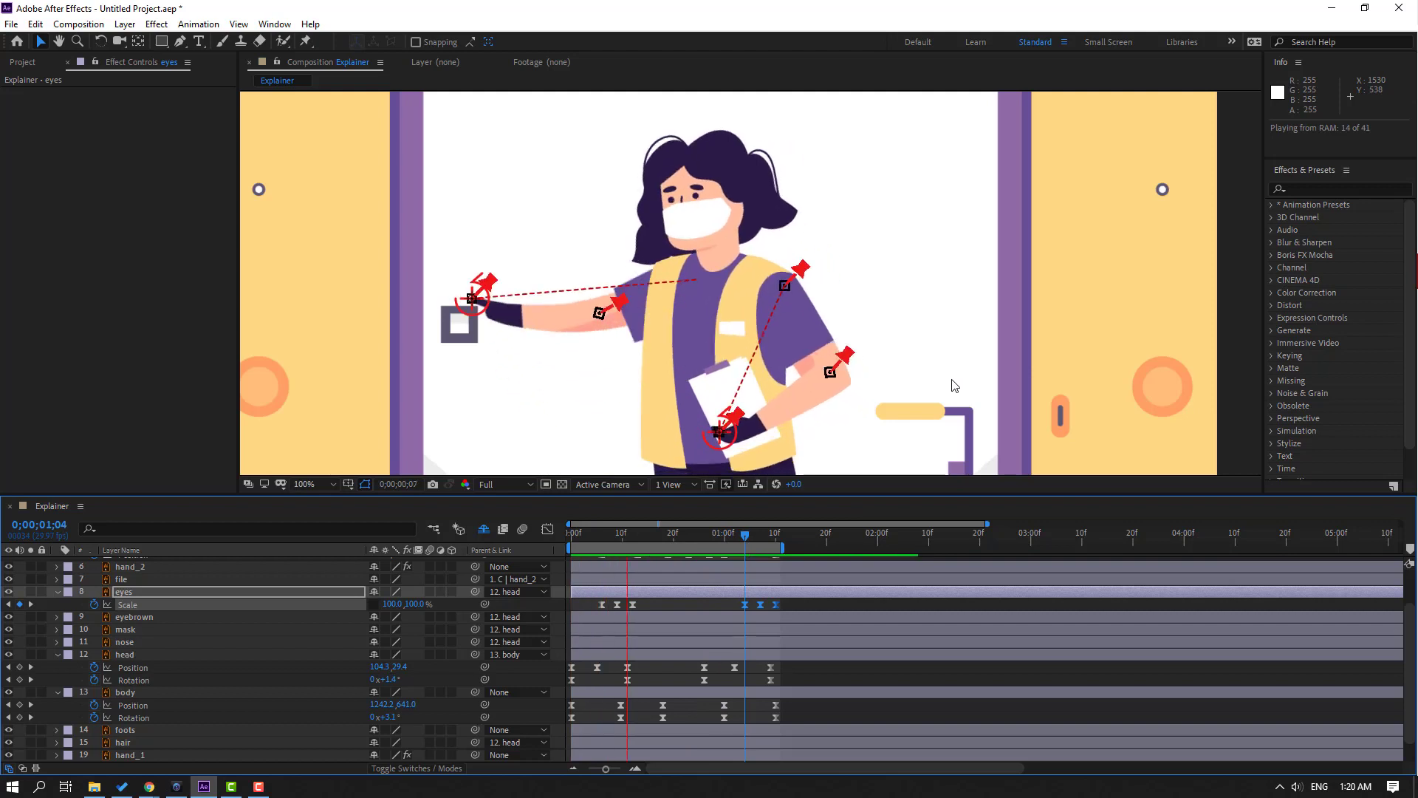
{"action": "key", "text": "comma"}
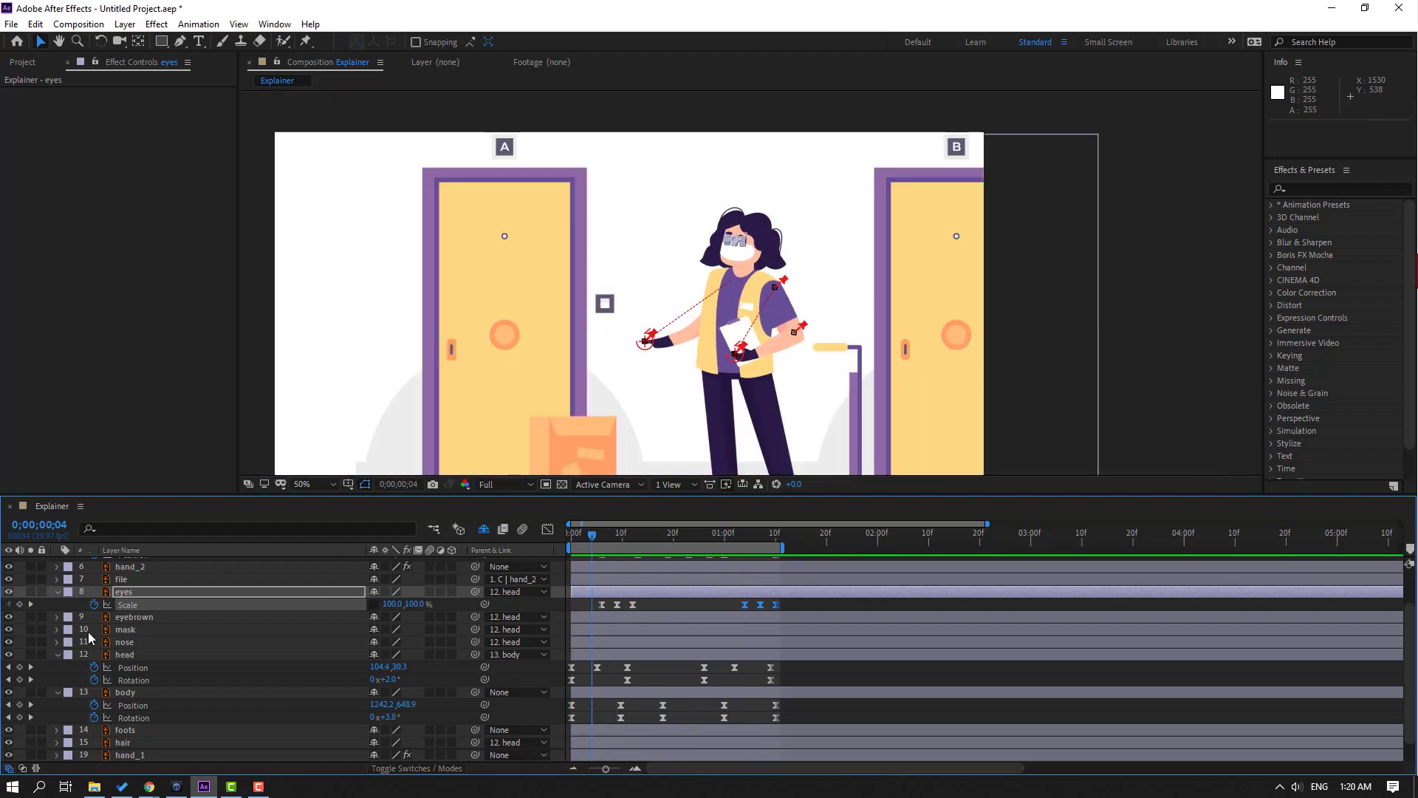
- Start keyframing the eyebrows' position at 0;00;00;04
{"action": "left_click", "coordinate": [129, 617]}
{"action": "key", "text": "period"}
{"action": "key", "text": "period"}
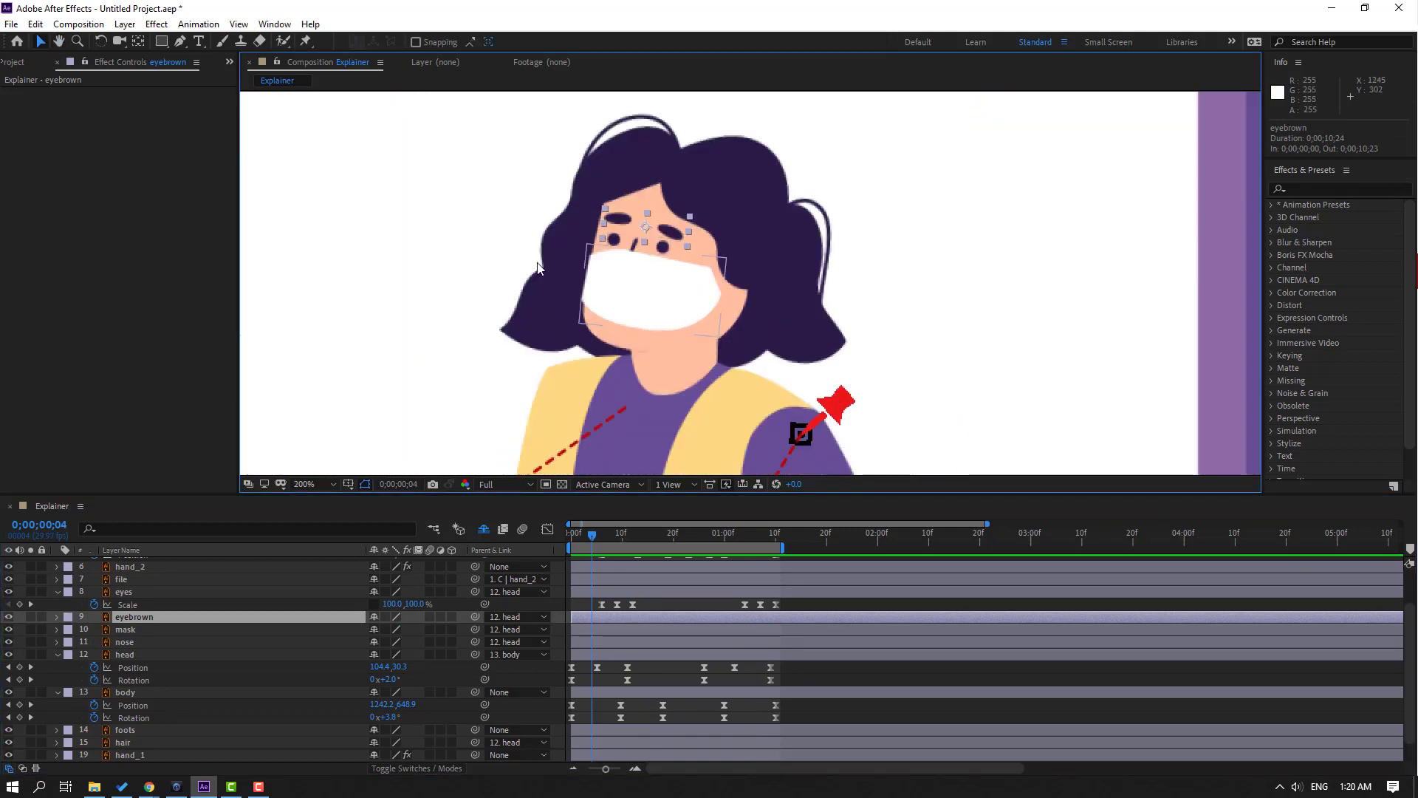
{"action": "left_click_drag", "start_coordinate": [537, 293], "coordinate": [556, 302]}
{"action": "key", "text": "p"}
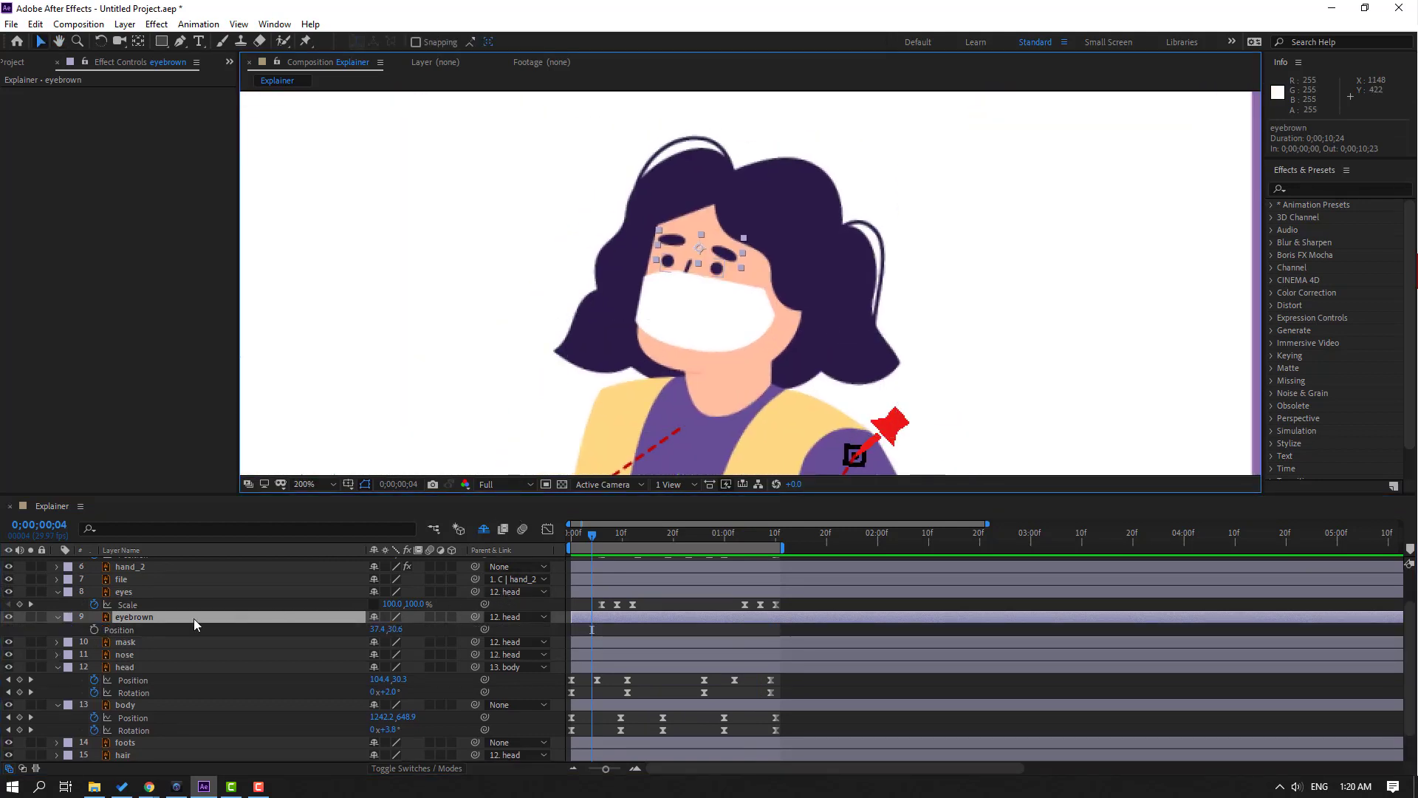
{"action": "left_click", "coordinate": [94, 630]}
- Raise the eyebrows to 38.2, 25.2 at 0;00;00;11, and add a position keyframe holding them there at 0;00;00;25
{"action": "left_click_drag", "start_coordinate": [597, 538], "coordinate": [630, 542]}
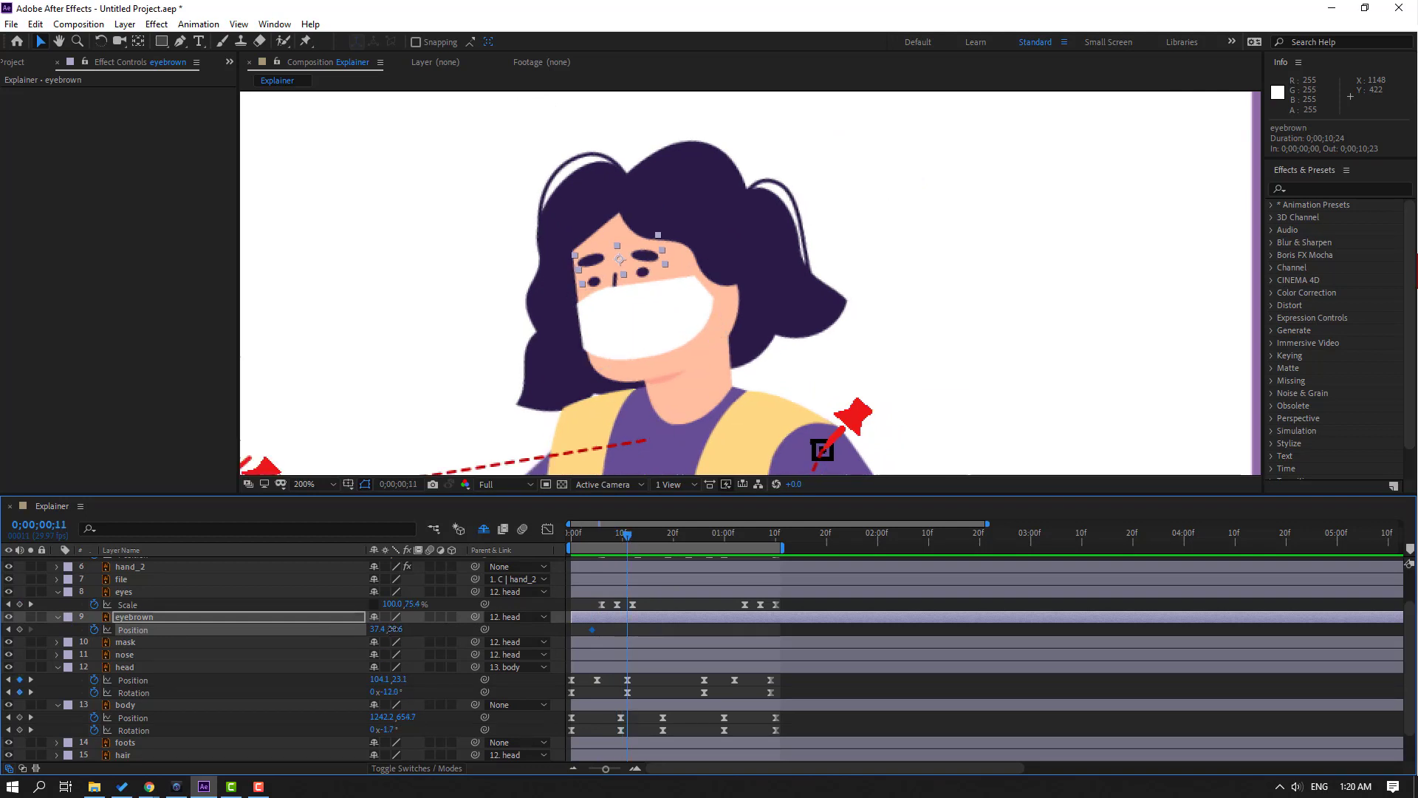
{"action": "left_click_drag", "start_coordinate": [622, 263], "coordinate": [621, 257]}
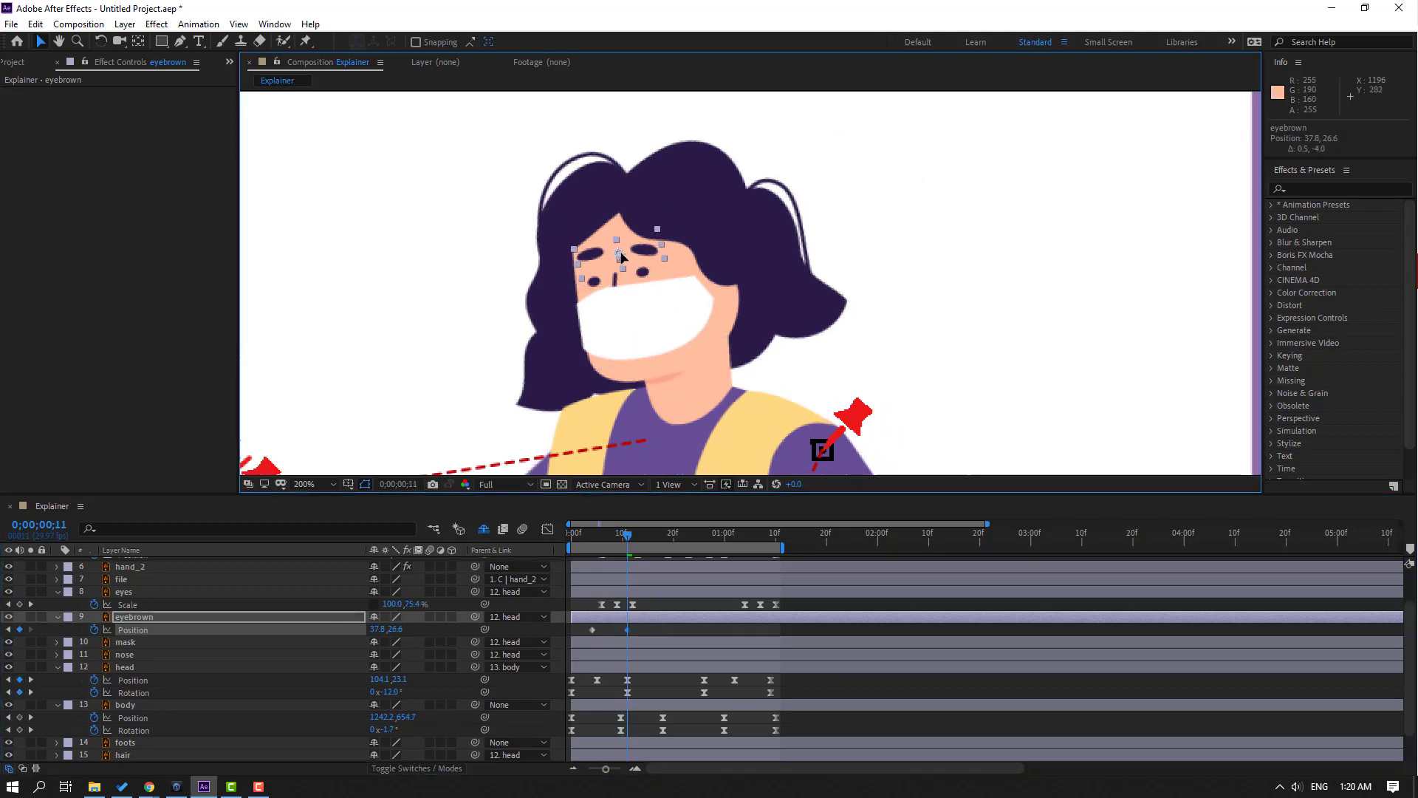
{"action": "left_click_drag", "start_coordinate": [584, 541], "coordinate": [702, 532]}
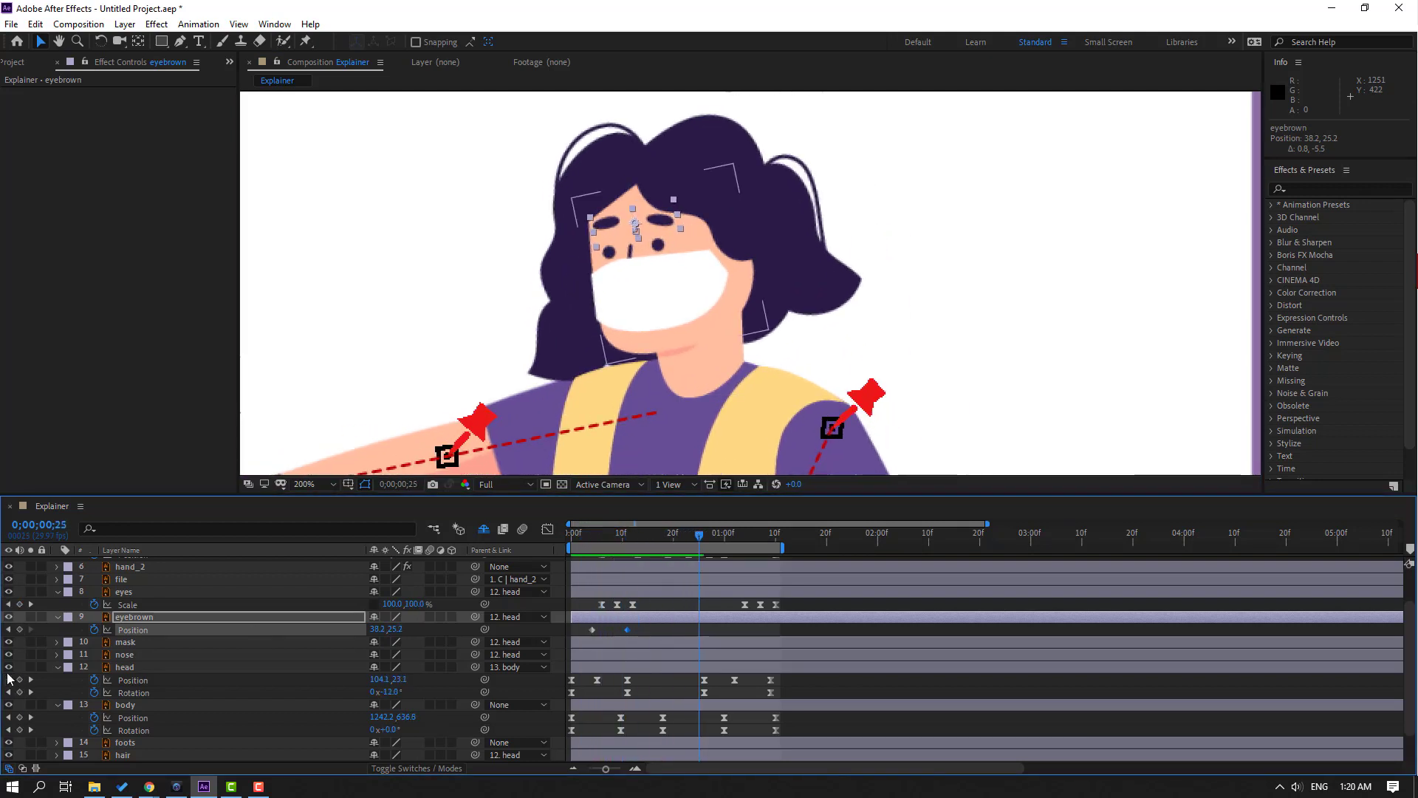
{"action": "left_click", "coordinate": [19, 642]}
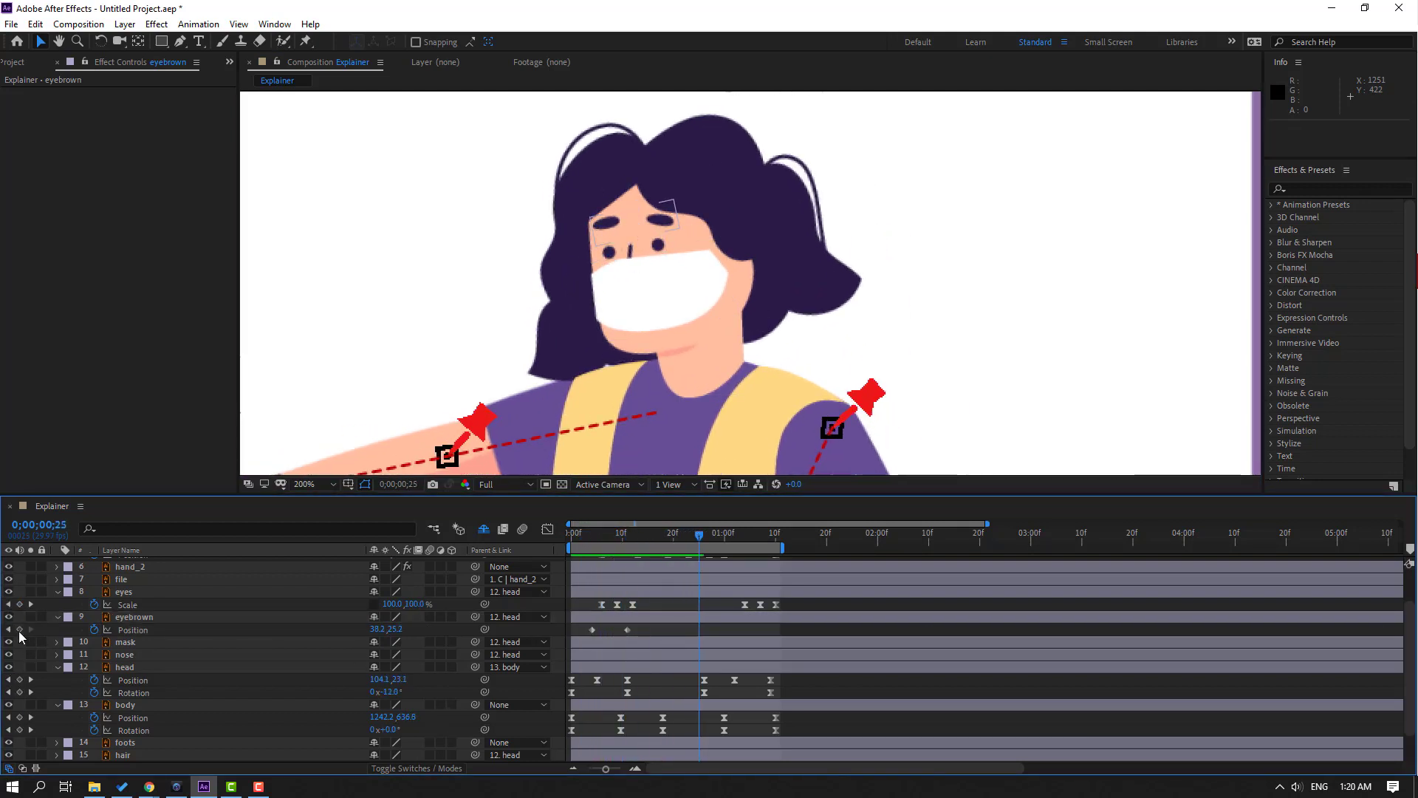
{"action": "left_click", "coordinate": [19, 630]}
- Lower the eyebrows to 37.6, 34.9 at 0;00;00;04, and copy that position keyframe to 0;00;01;03
{"action": "left_click", "coordinate": [594, 537]}
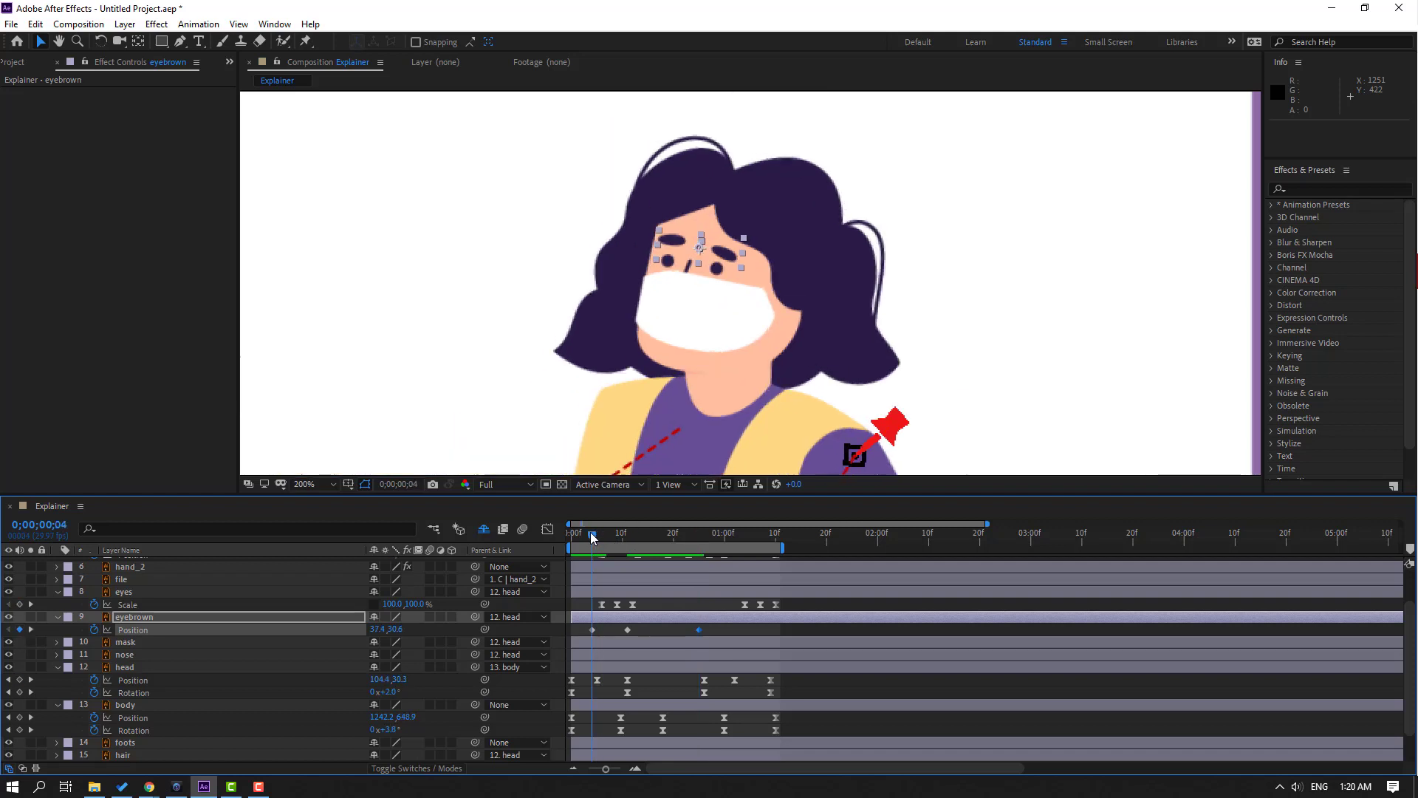
{"action": "key", "text": "period"}
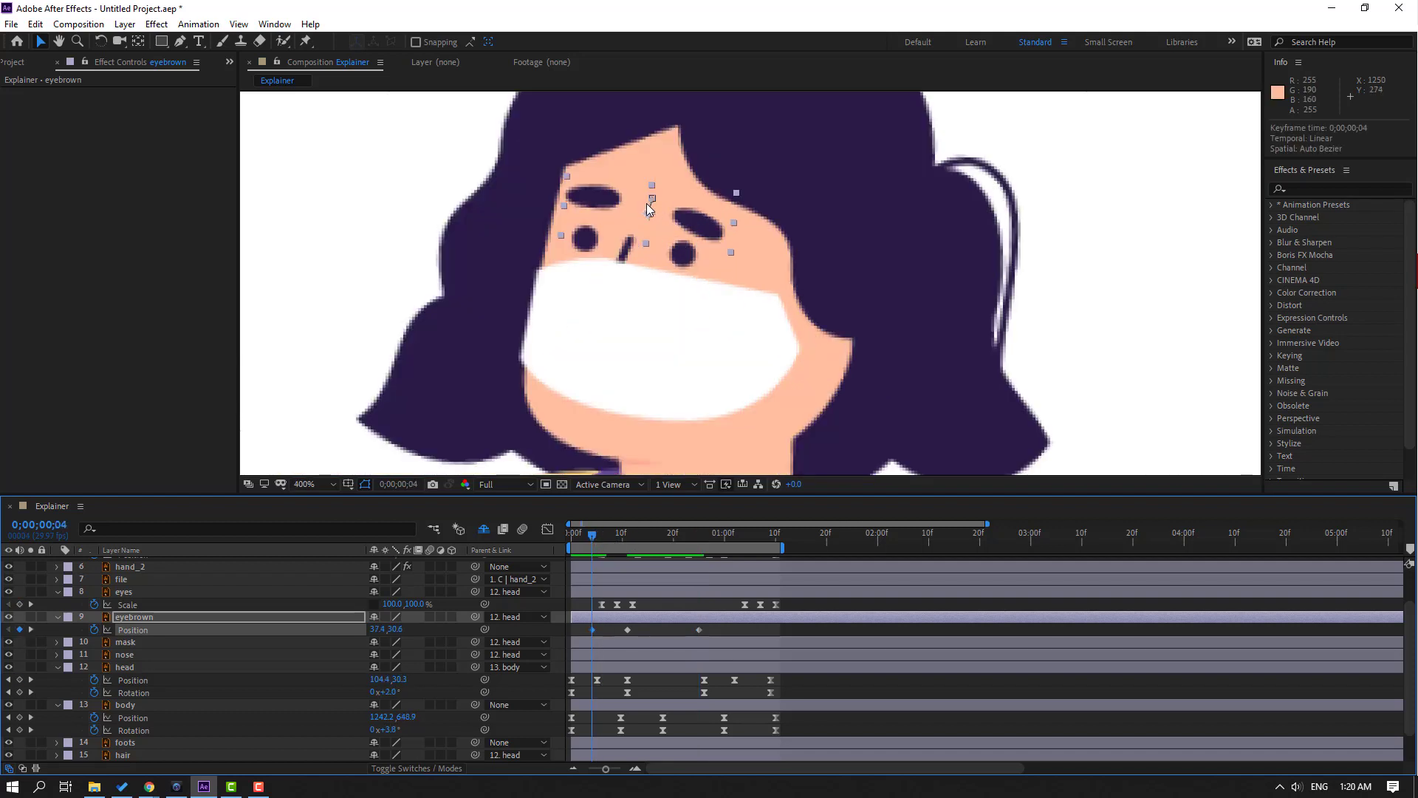
{"action": "left_click_drag", "start_coordinate": [648, 209], "coordinate": [647, 228]}
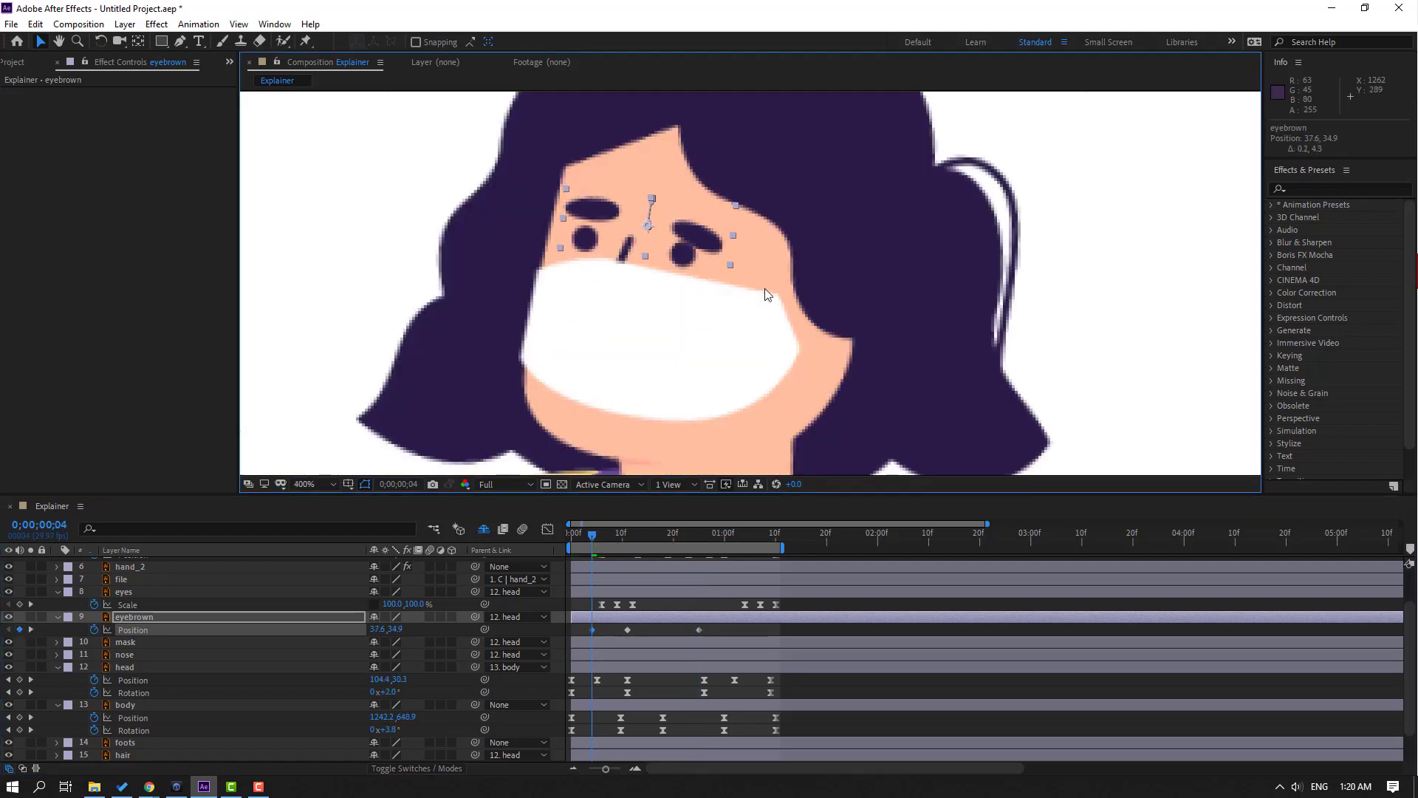
{"action": "key", "text": "comma"}
{"action": "left_click_drag", "start_coordinate": [589, 544], "coordinate": [739, 566]}
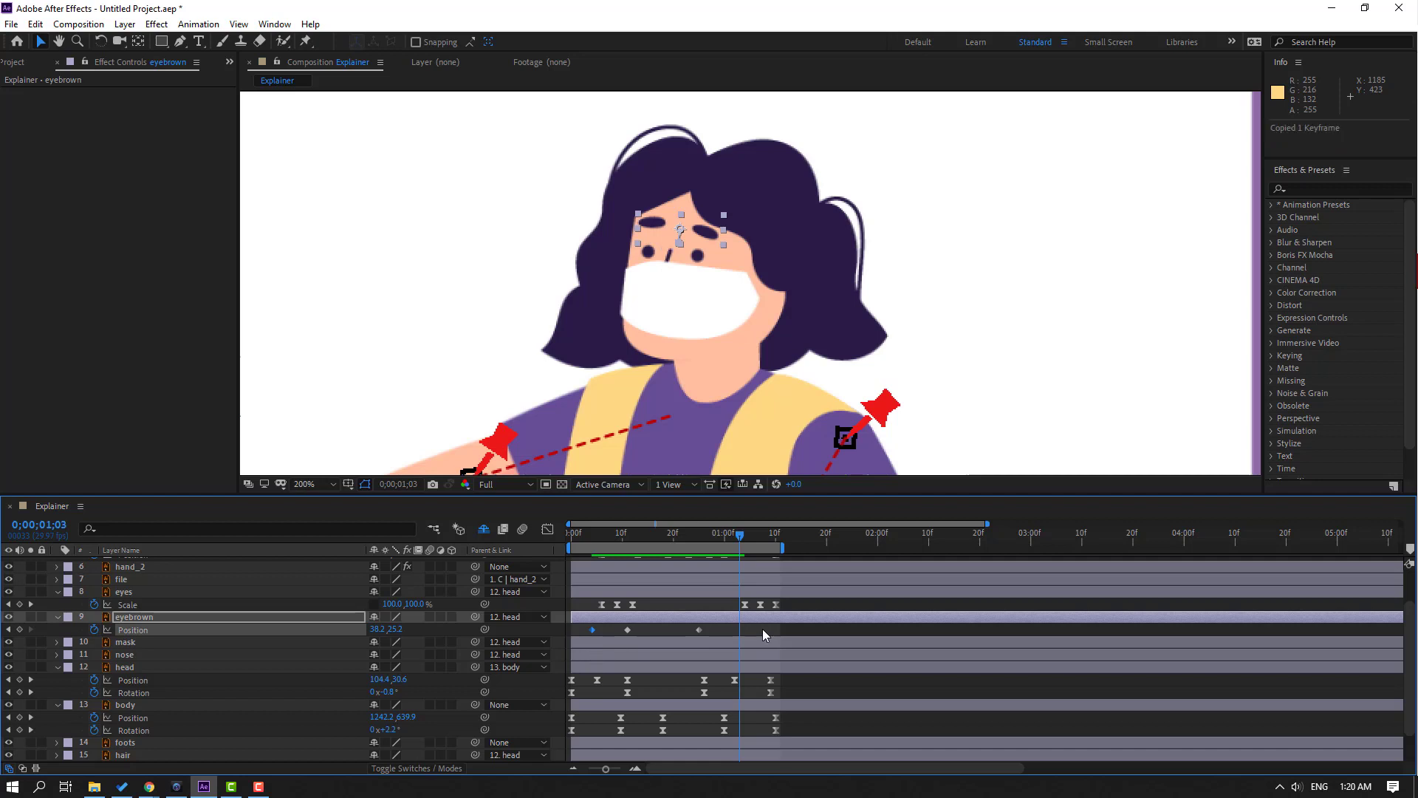
- Apply Easy Ease to the eyebrows' four position keyframes, and preview the animation with the whole composition fitted in view
{"action": "left_click_drag", "start_coordinate": [785, 626], "coordinate": [576, 645]}
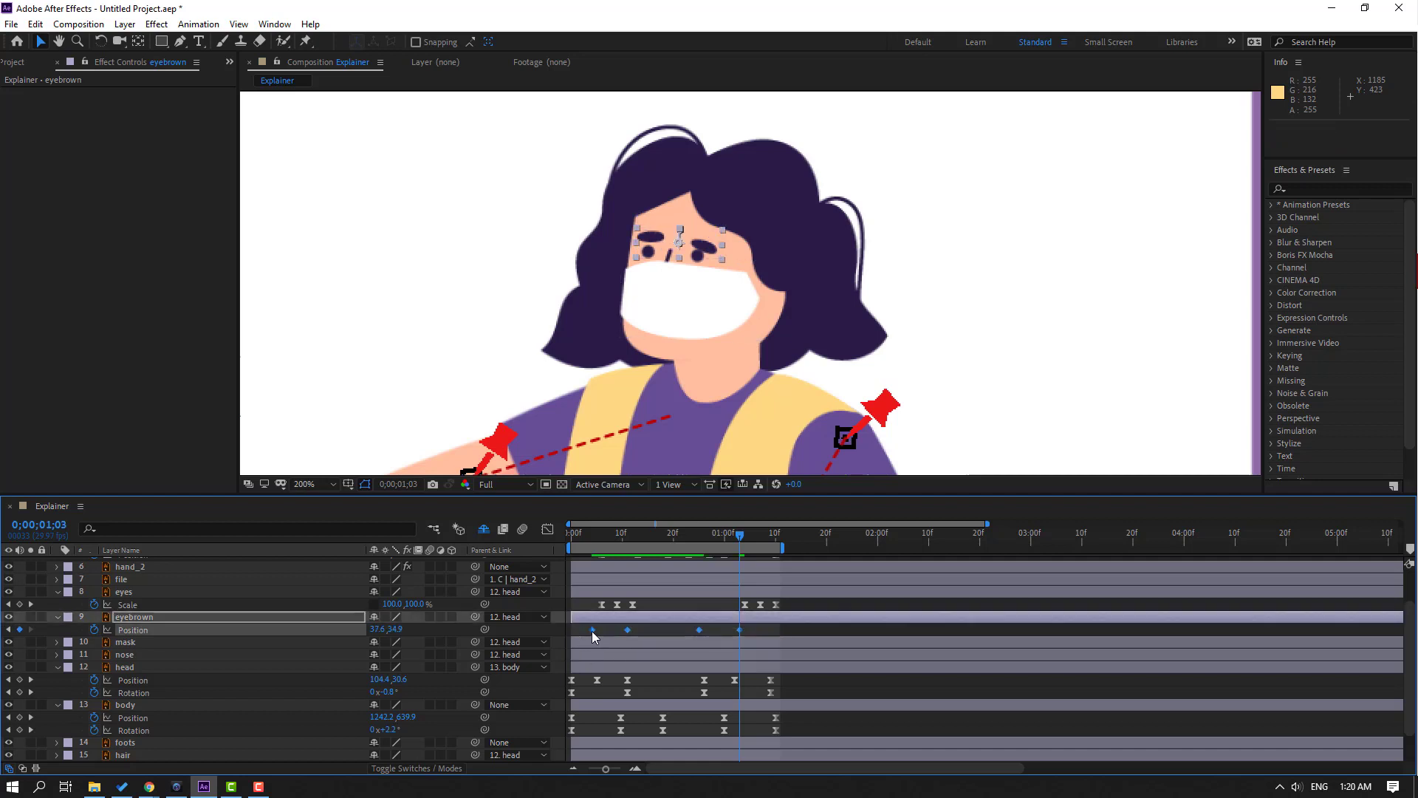
{"action": "right_click", "coordinate": [592, 633]}
{"action": "mouse_move", "coordinate": [709, 618]}
{"action": "left_click", "coordinate": [805, 665]}
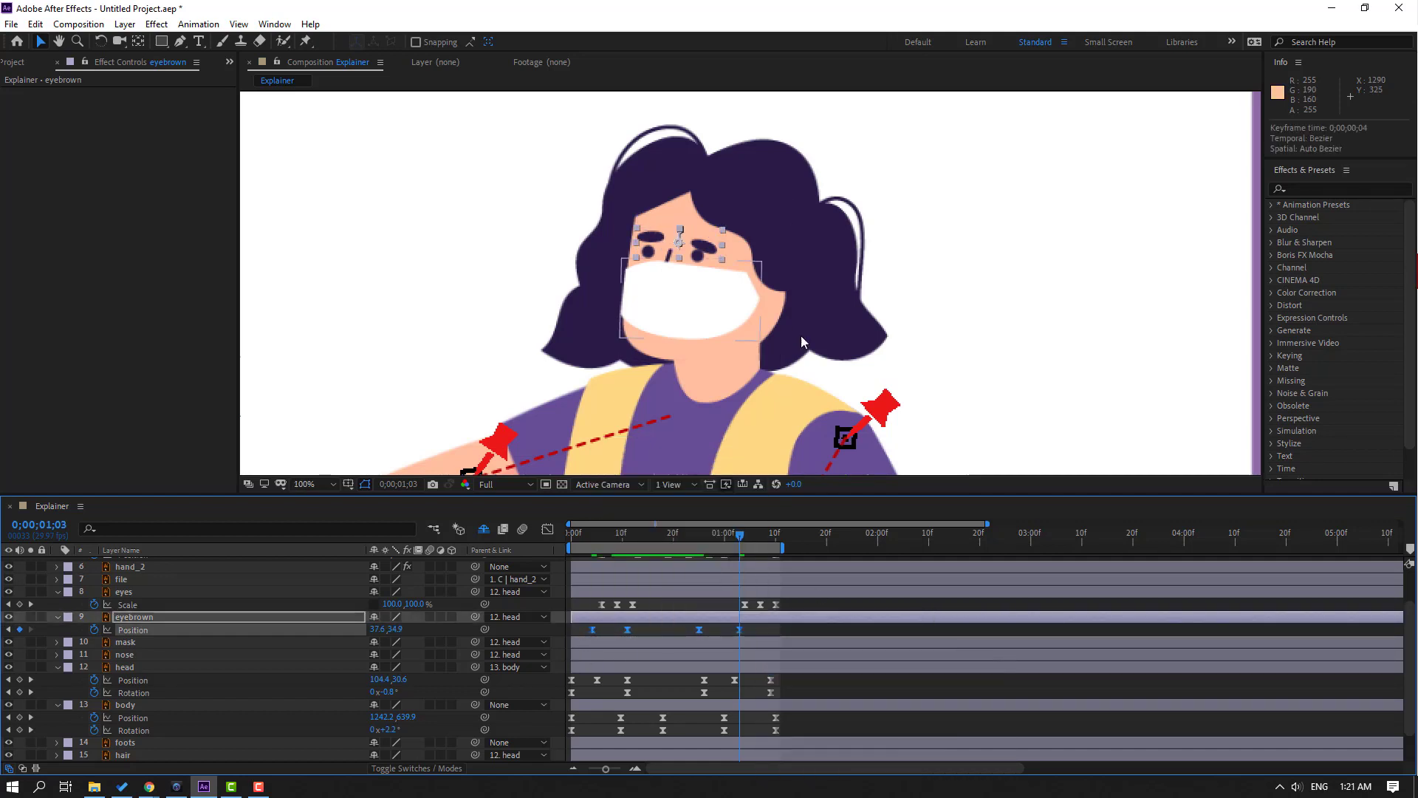
{"action": "key", "text": "comma"}
{"action": "key", "text": "space"}
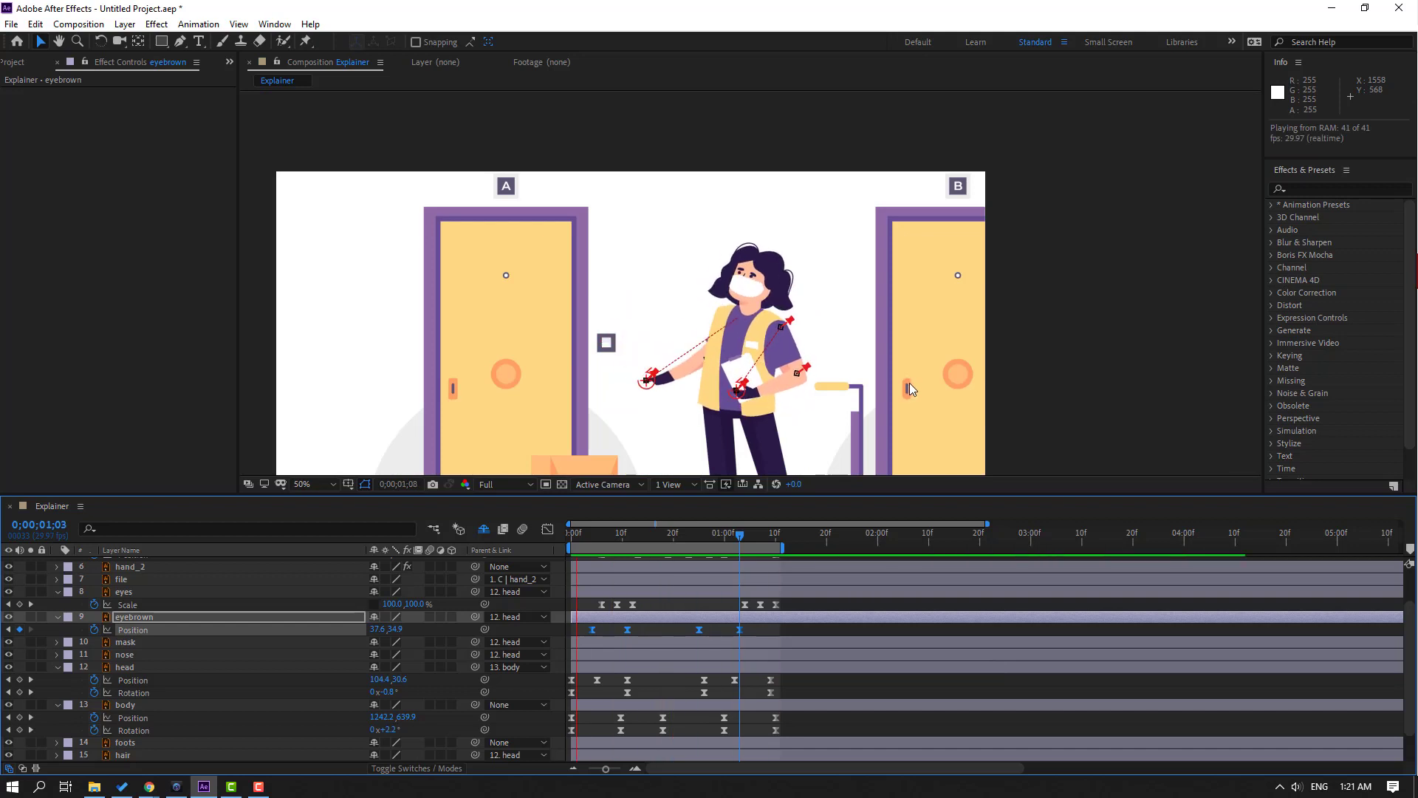
{"action": "left_click", "coordinate": [310, 484]}
{"action": "left_click", "coordinate": [309, 525]}
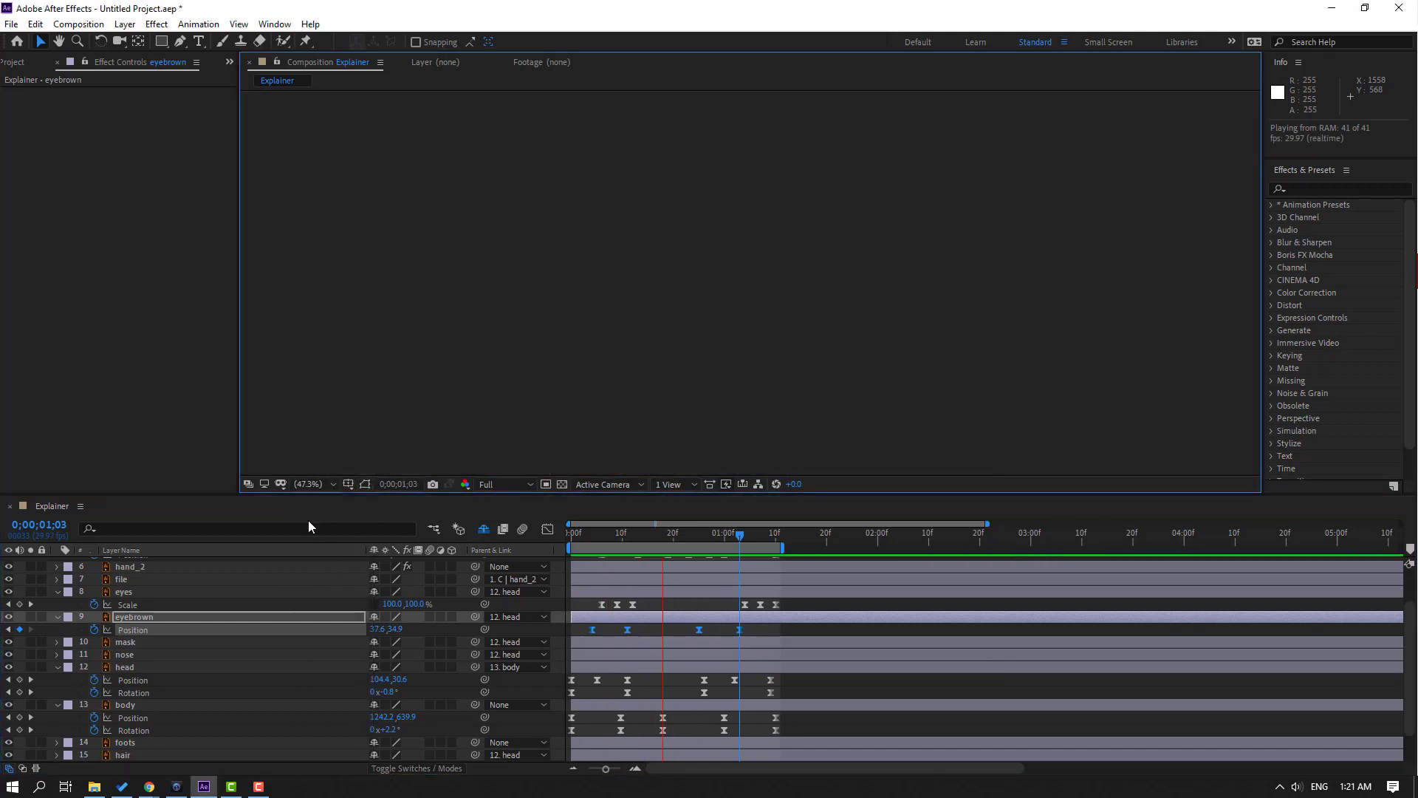